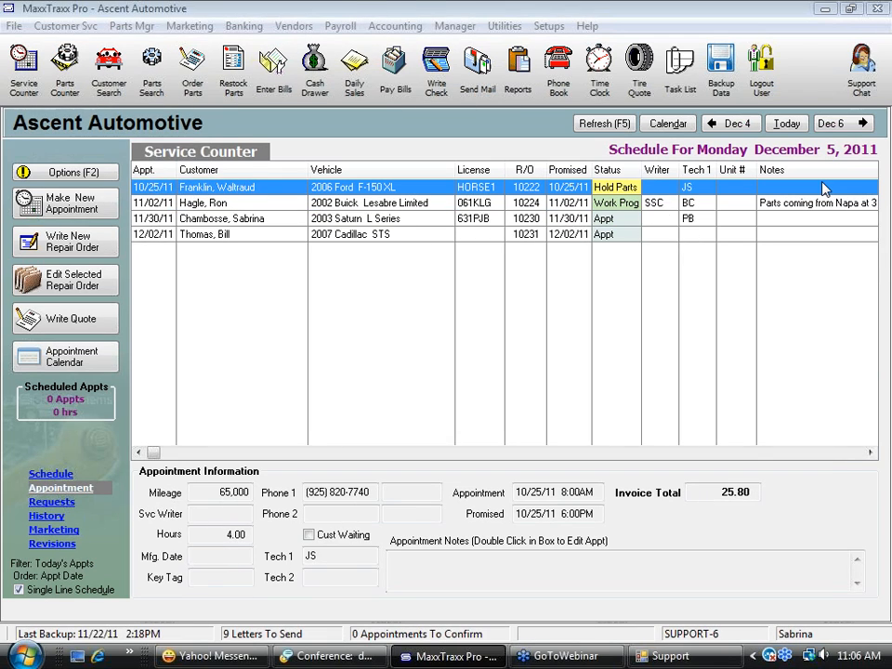
Open the oil filter line on the 2006 Ford F-150 XL repair order and check its stock on hand
left_click(276, 219)
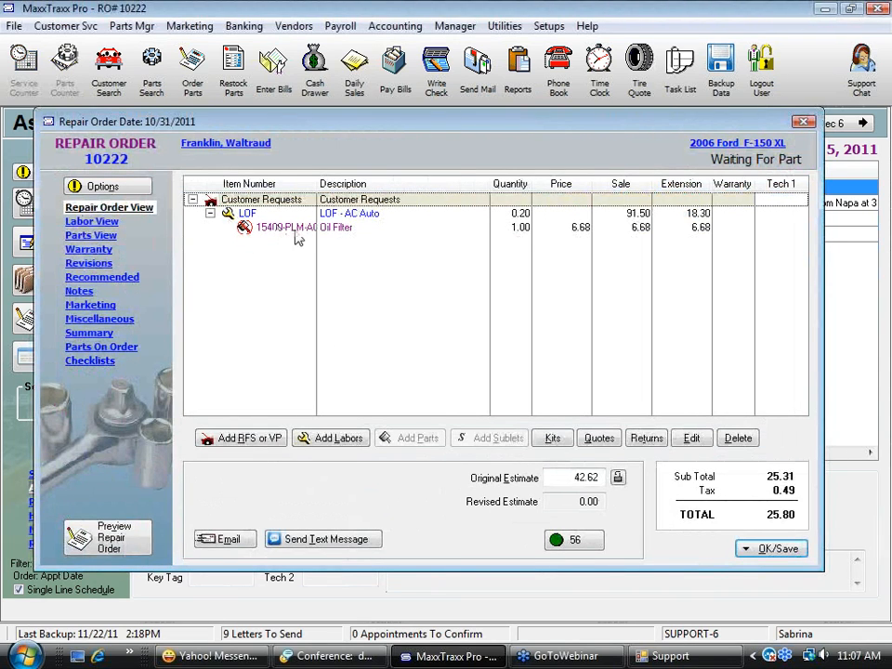
left_click(297, 230)
double_click(296, 235)
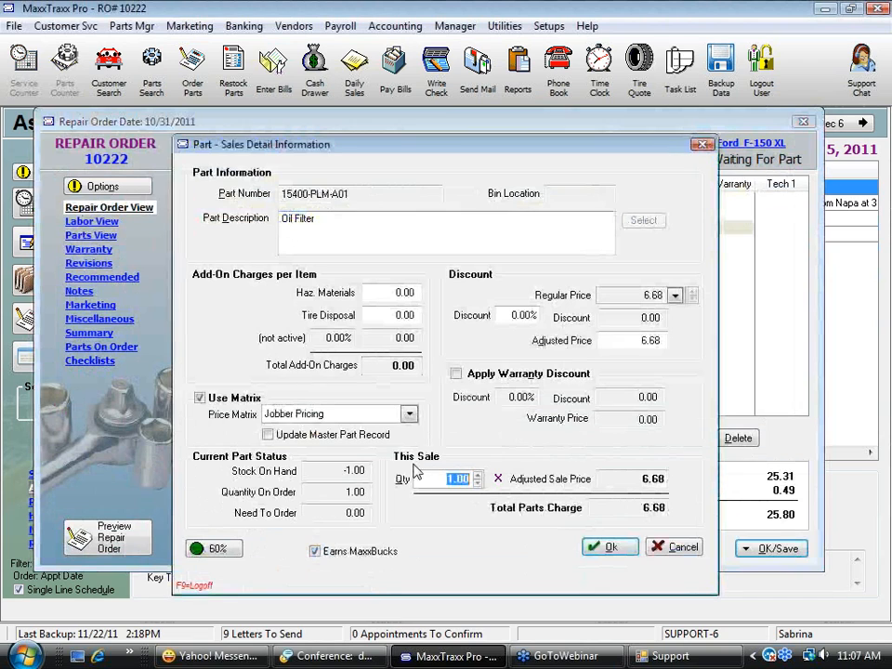
left_click_drag(329, 472, 375, 477)
left_click(325, 472)
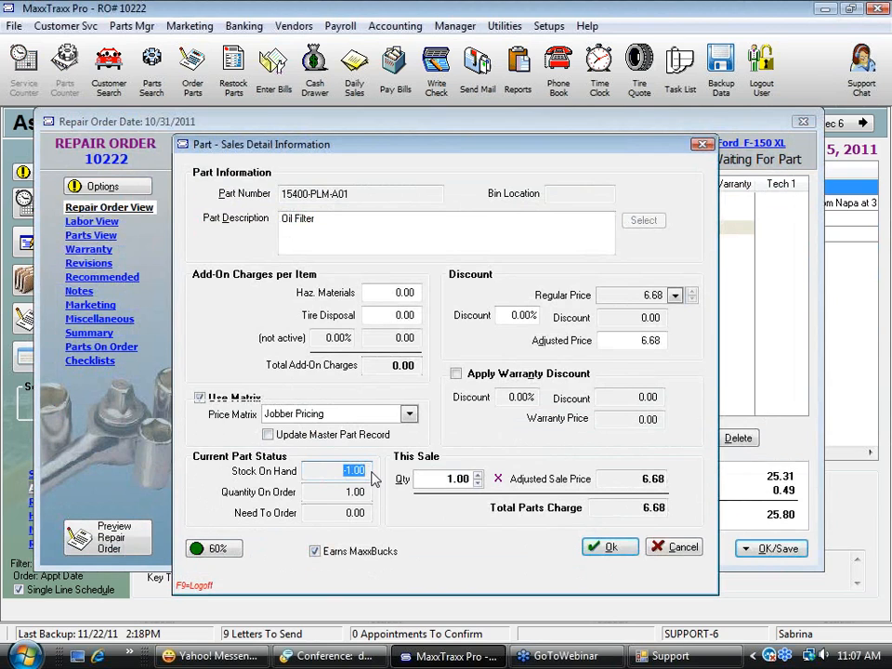
Review the oil filter's profitability breakdown, including its base cost, sales price and average cost
left_click(213, 552)
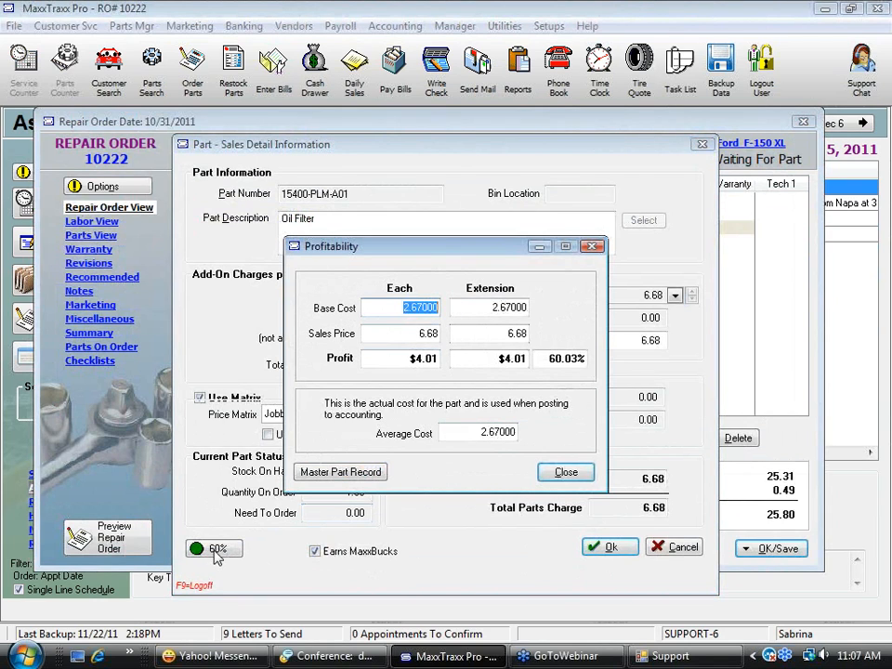
left_click(567, 474)
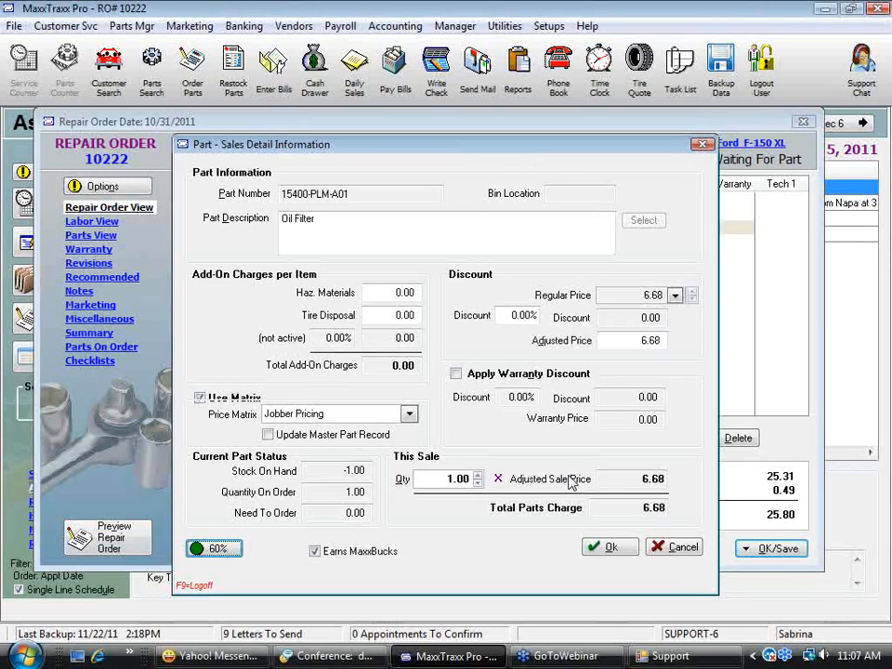
left_click(212, 549)
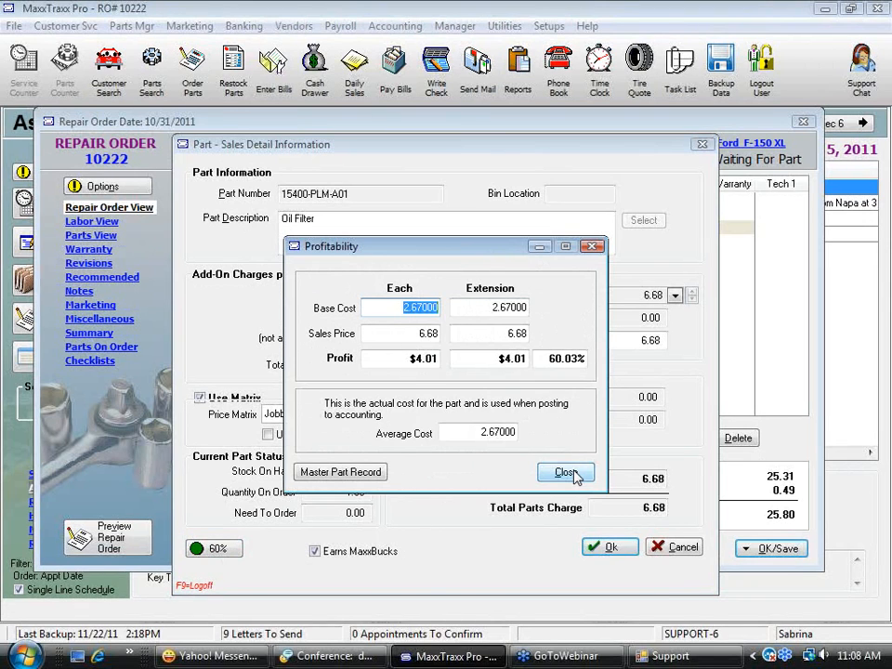
left_click(565, 473)
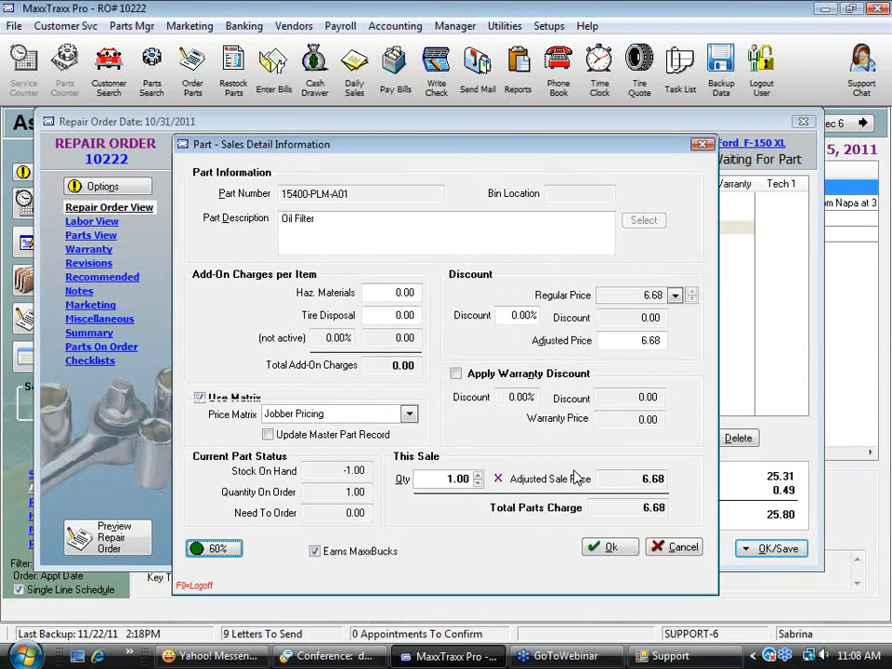
Compare the oil filter's stock on hand with its cost figures in the profitability breakdown
left_click_drag(329, 471, 427, 461)
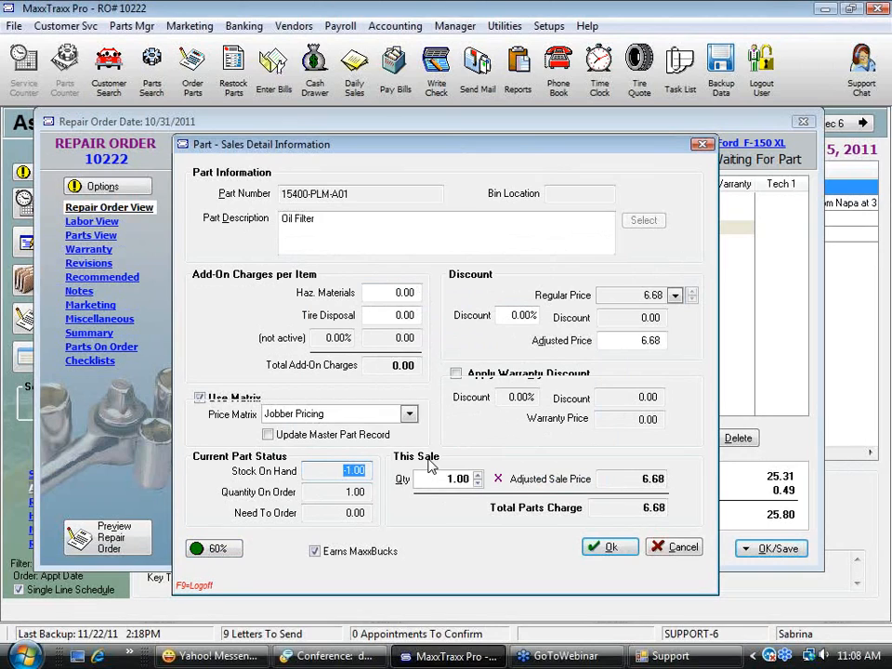
left_click(322, 470)
left_click_drag(323, 470, 414, 472)
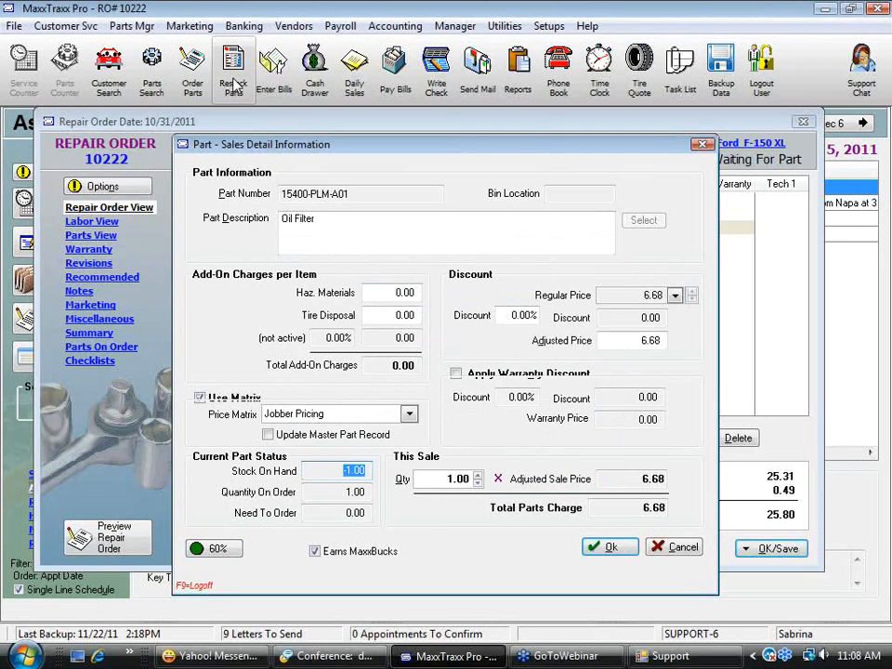
left_click(340, 474)
left_click_drag(339, 473, 365, 472)
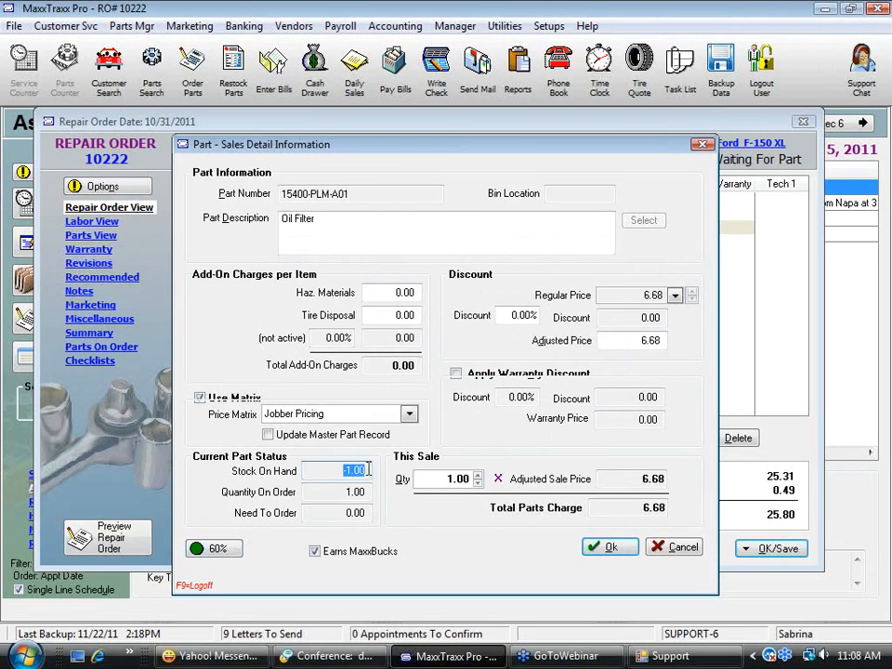
left_click(215, 548)
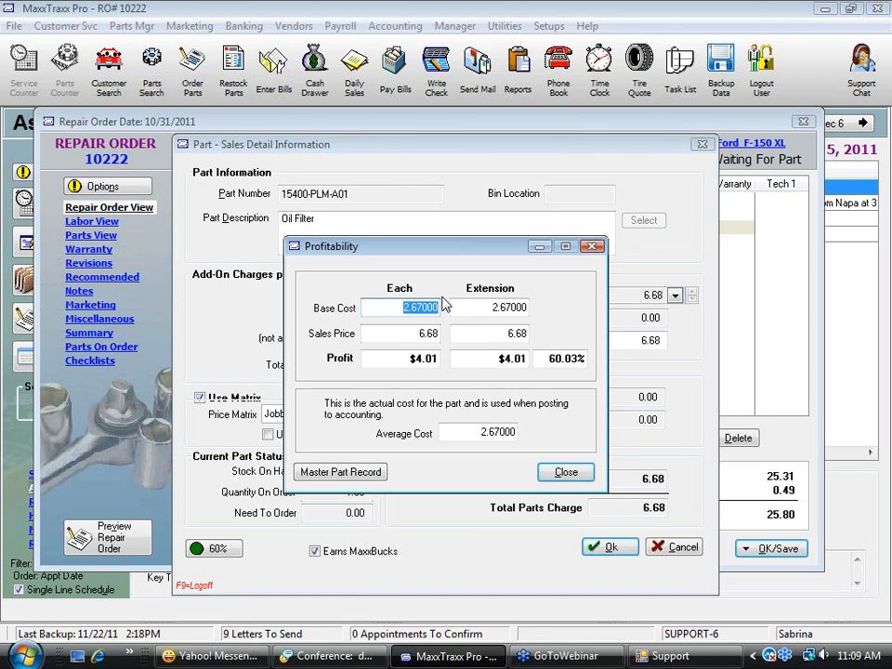
left_click(578, 478)
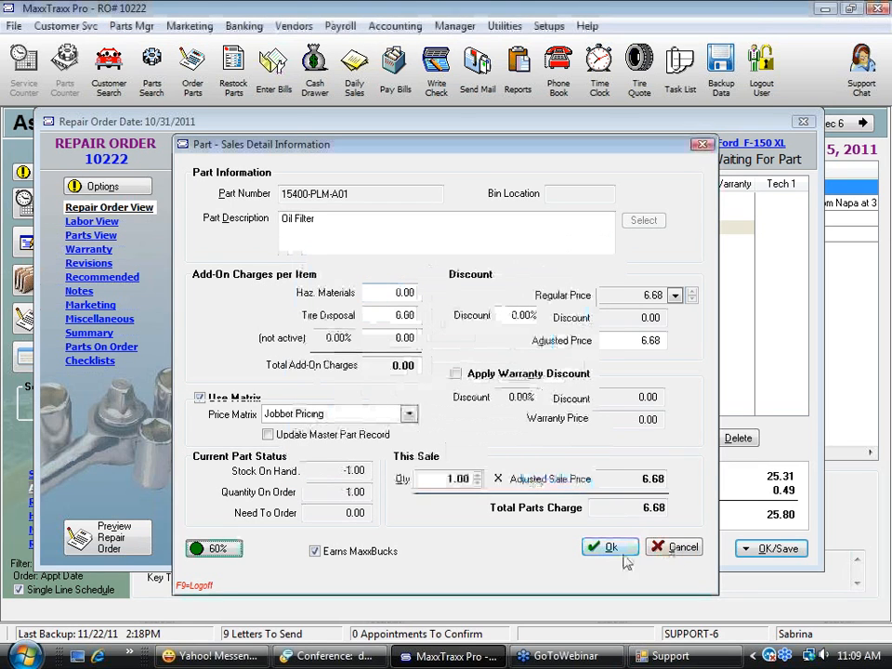
Accept the oil filter's sales details and save the repair order without printing or changing its status
left_click(608, 551)
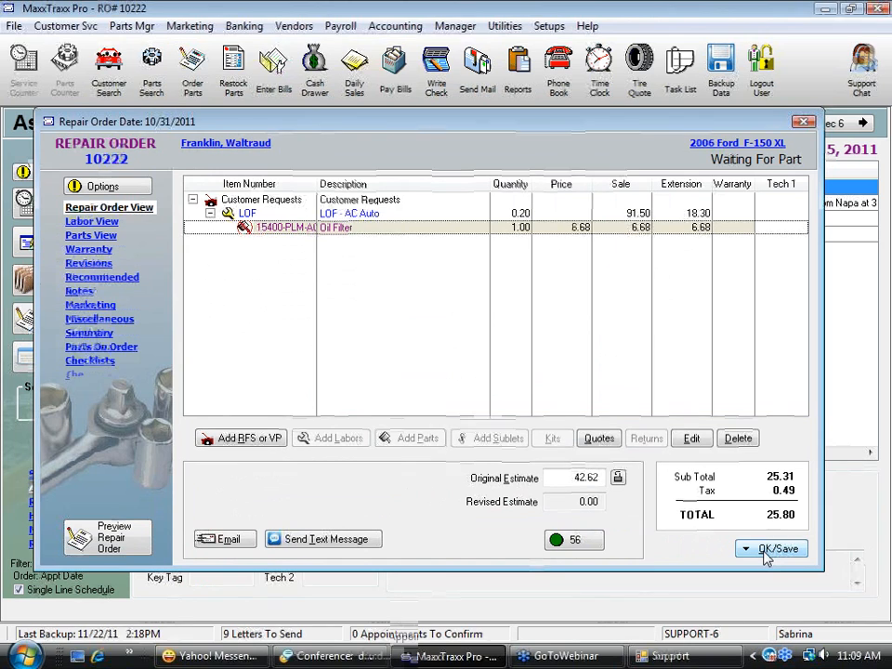
left_click(749, 548)
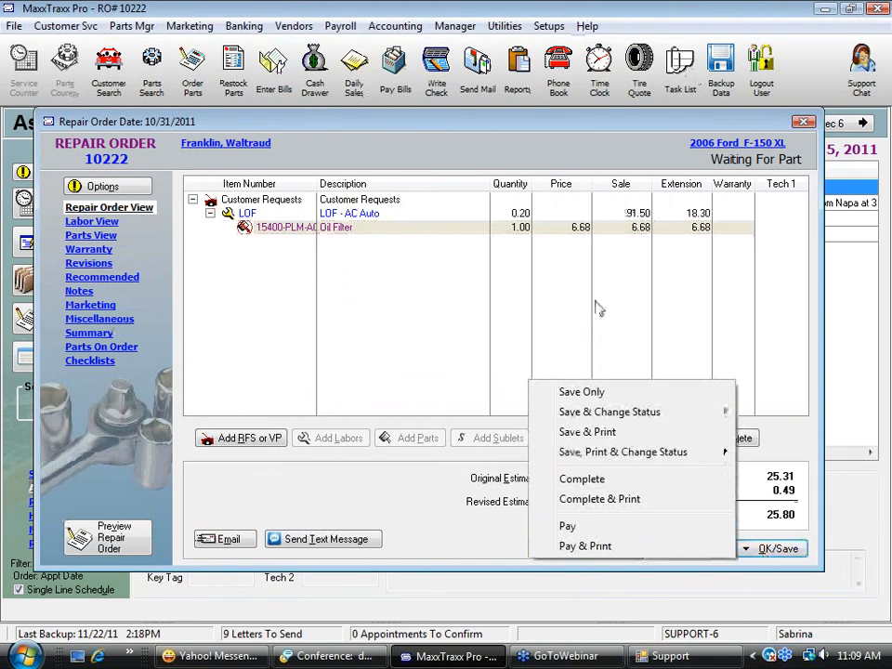
left_click(607, 395)
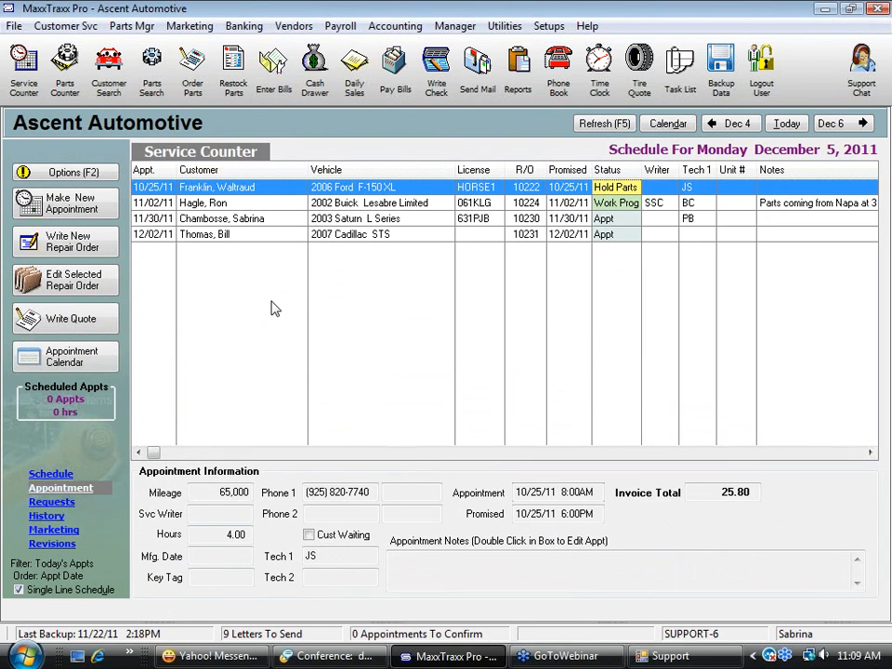
Review the inventory setup for repair orders and part invoices, including the placeholder replacement requirement, and accept it
left_click(550, 27)
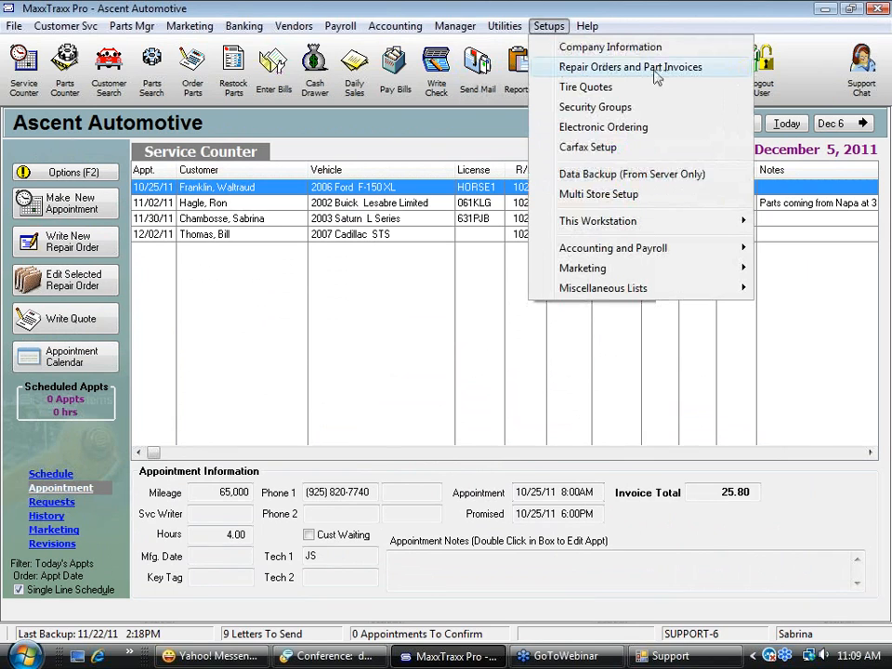
left_click(593, 69)
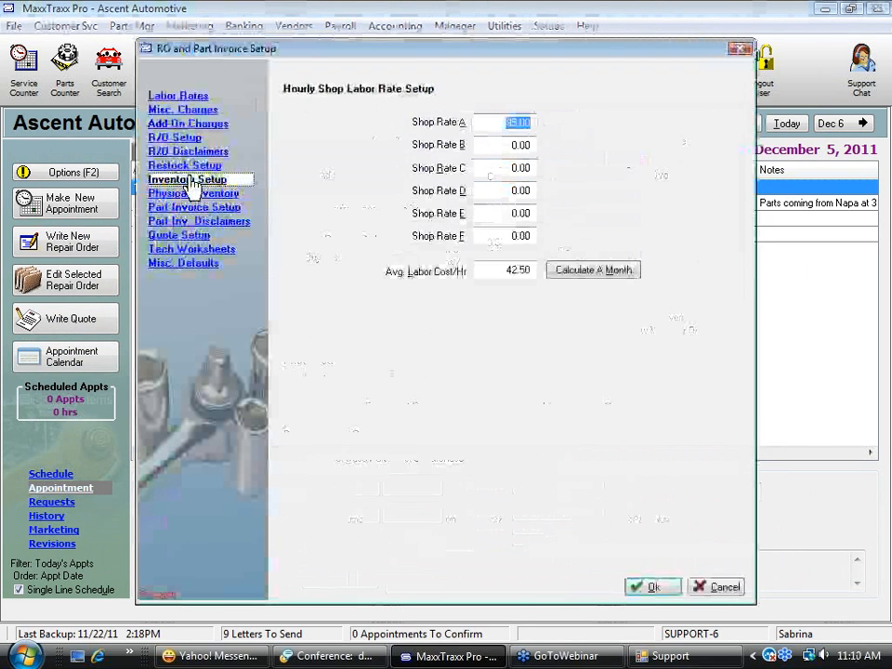
left_click(194, 179)
left_click(307, 209)
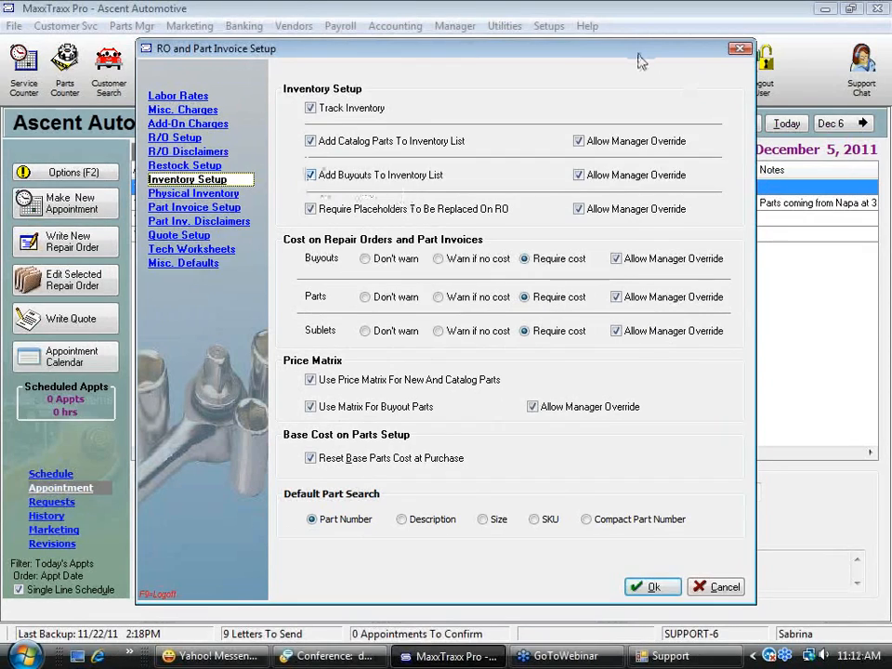
left_click(648, 587)
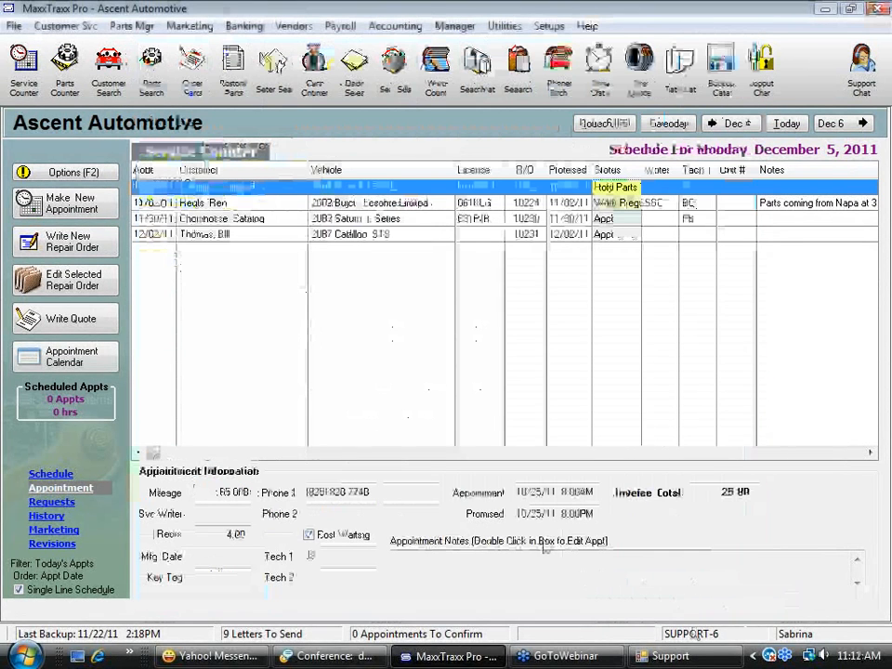
Find the brushes in the parts list, open their part record, and examine the SKU and description fields
left_click(160, 75)
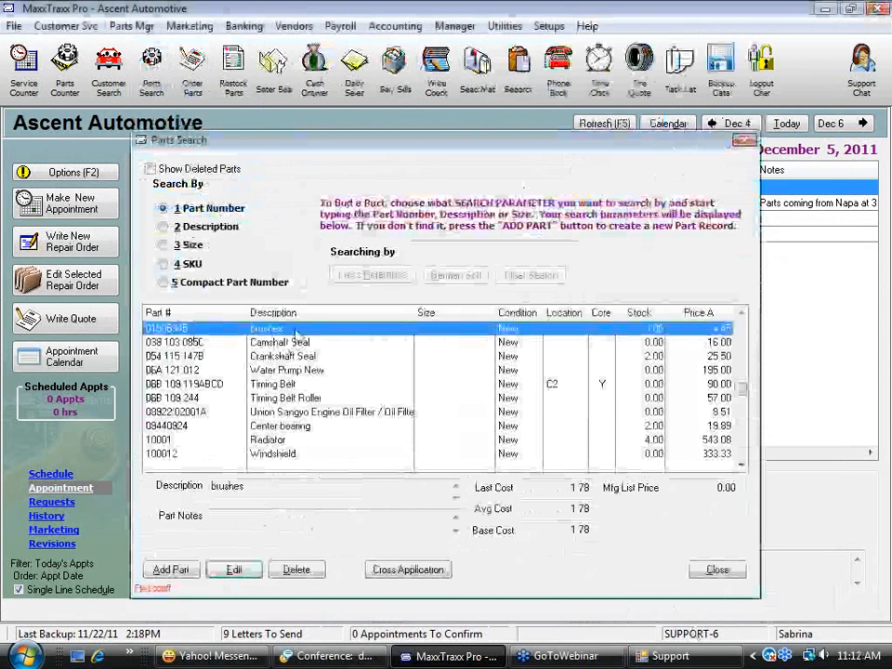
double_click(284, 328)
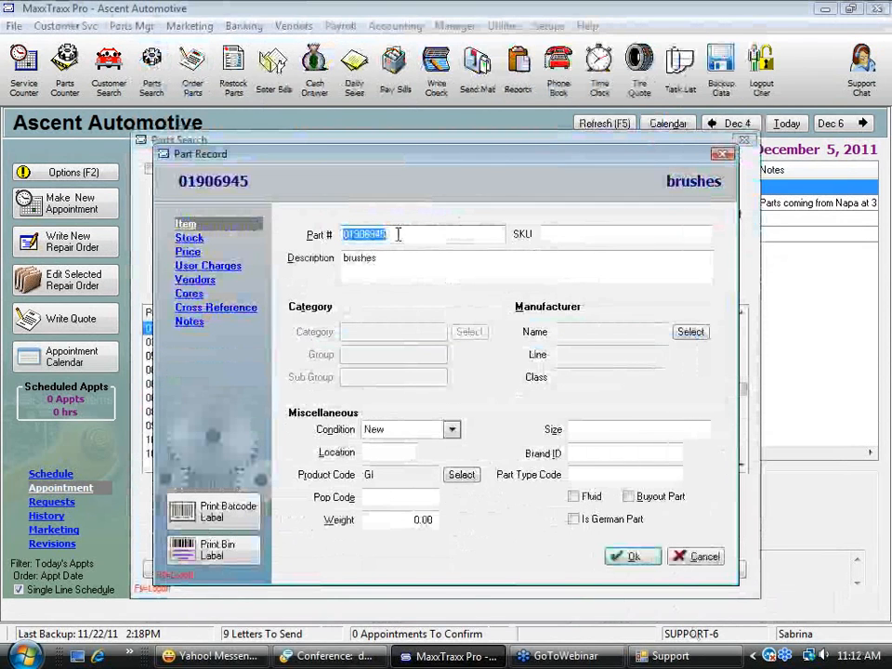
left_click(551, 235)
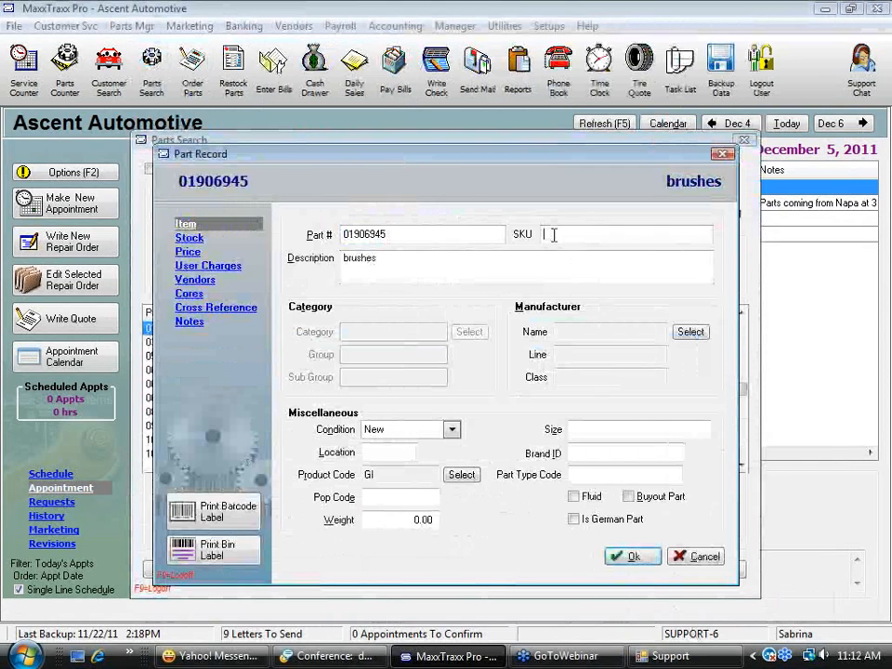
left_click(392, 270)
left_click_drag(392, 270, 314, 279)
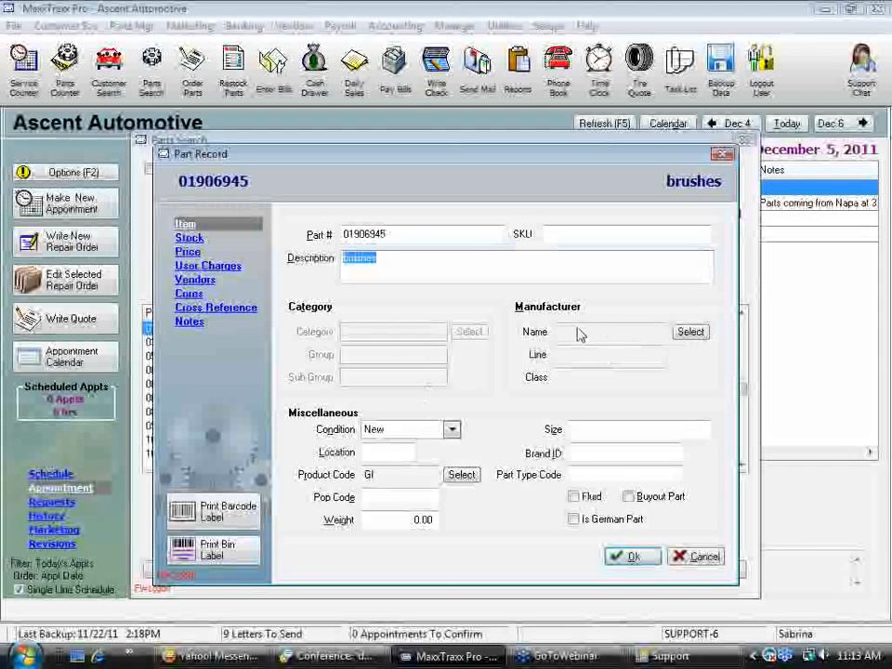
Review the manufacturer, condition and location fields of the brushes record, keeping the condition as New
left_click(690, 333)
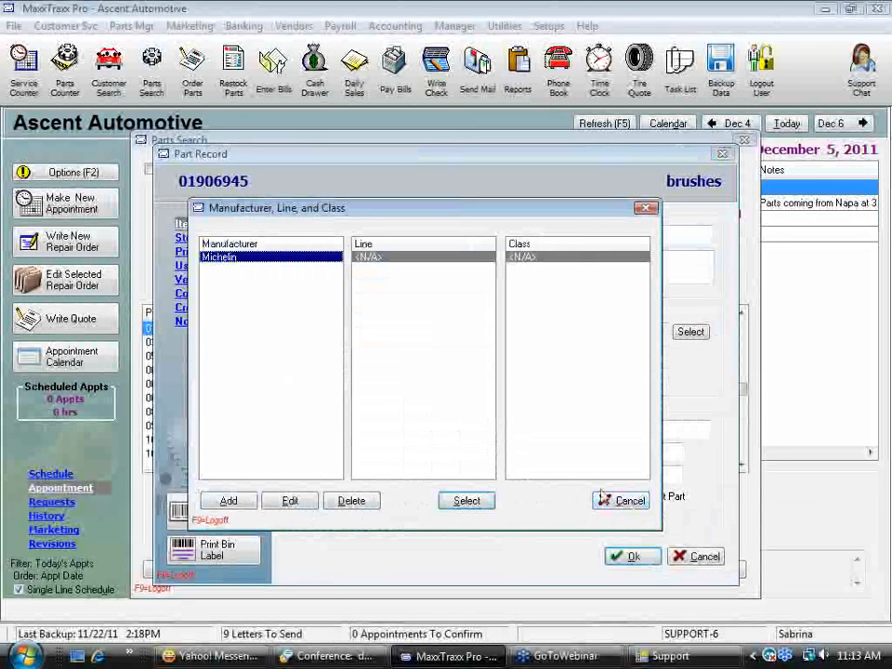
left_click(631, 502)
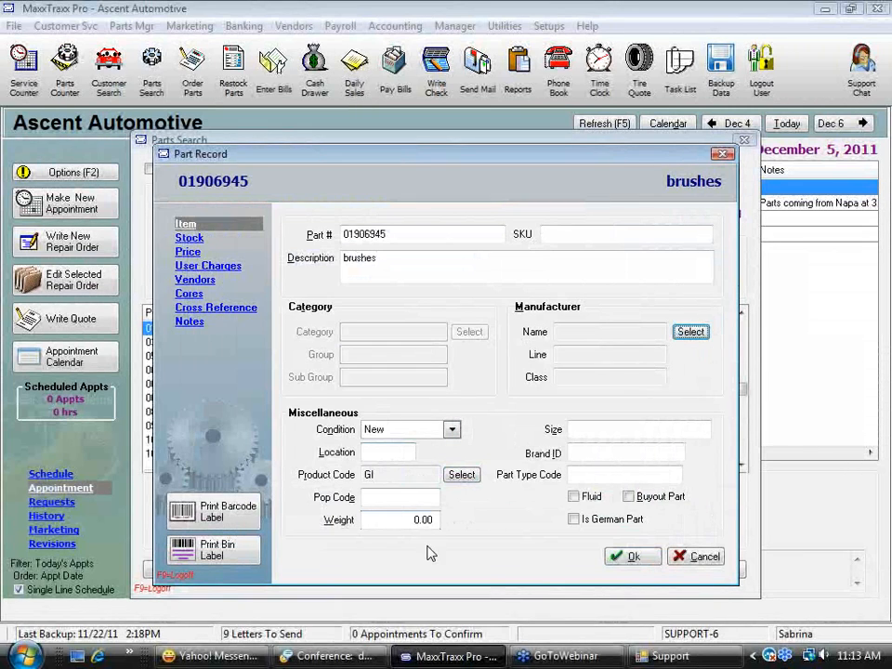
left_click(453, 431)
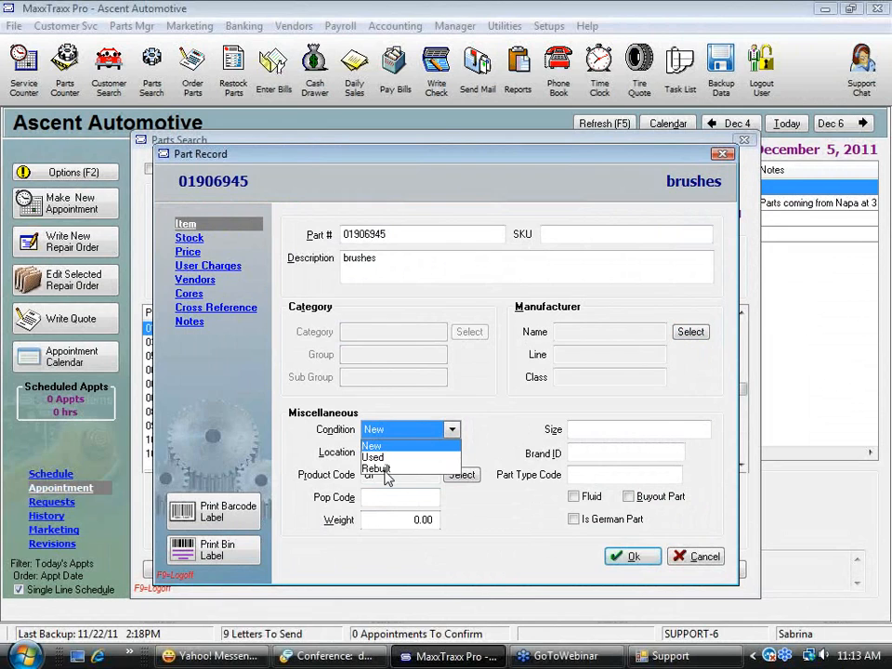
left_click(390, 447)
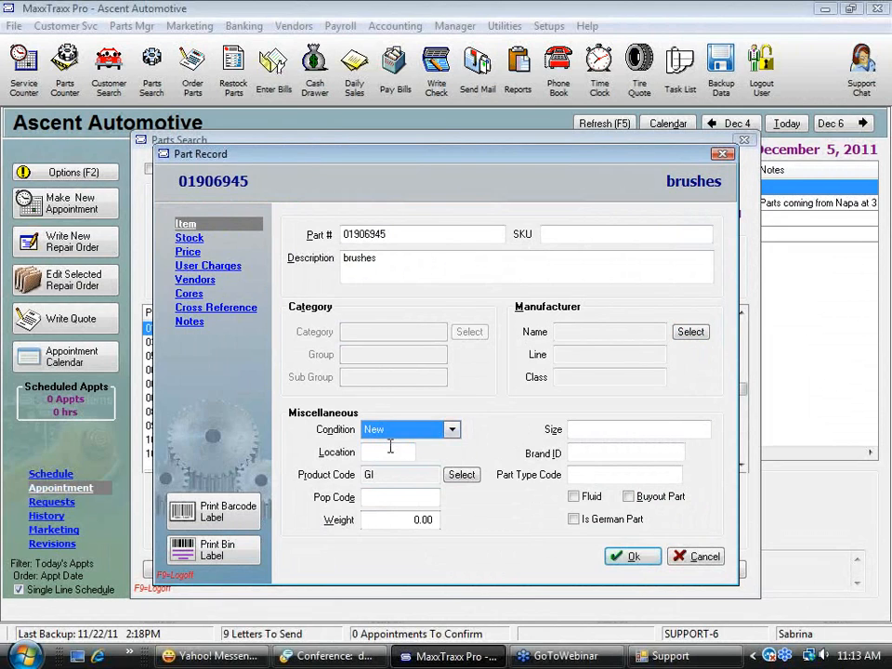
left_click(453, 429)
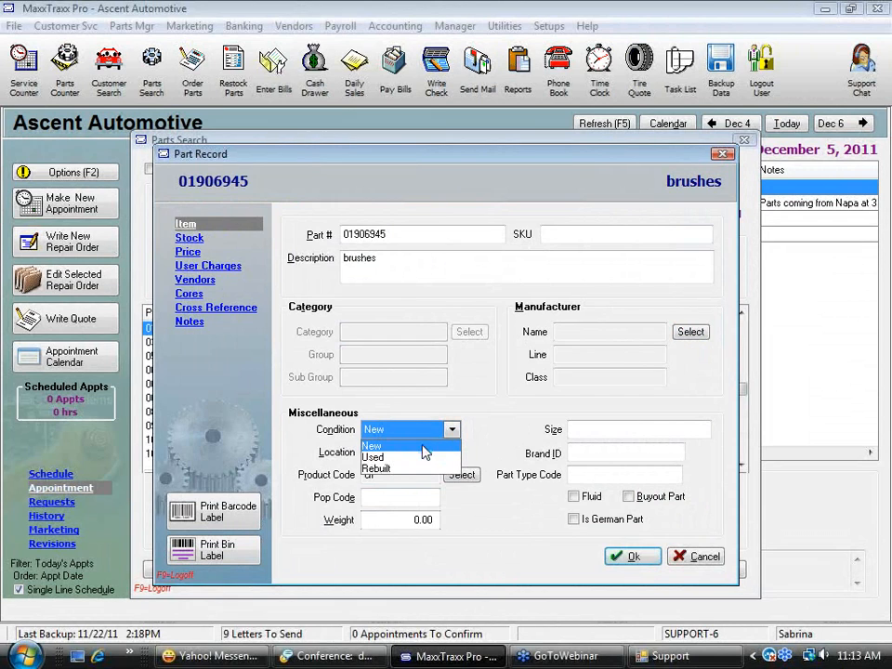
left_click(423, 447)
left_click(379, 452)
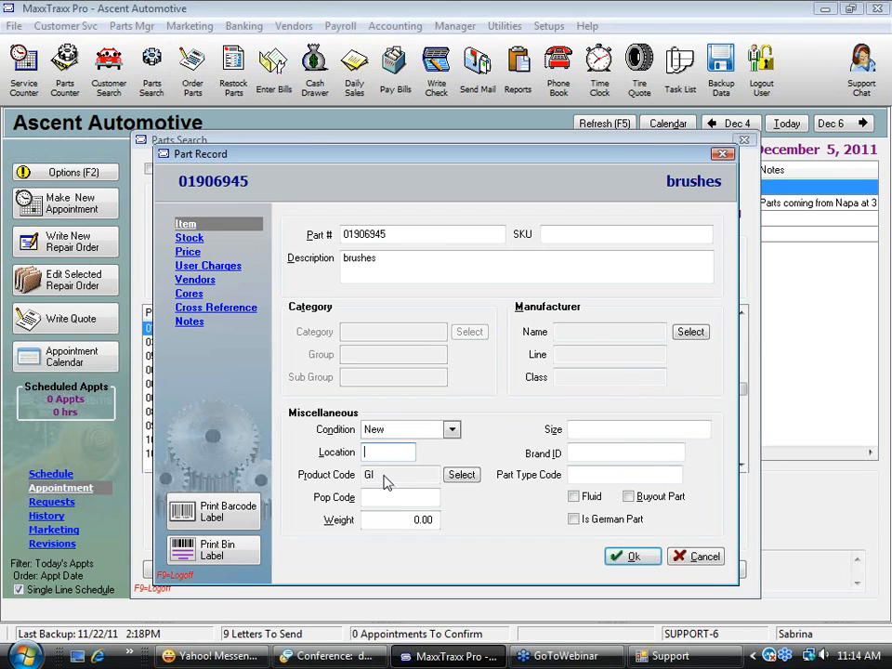
Examine the available part product codes and compare the asset, income and COGS accounts of batteries, filters, general inventory and tires
left_click(463, 478)
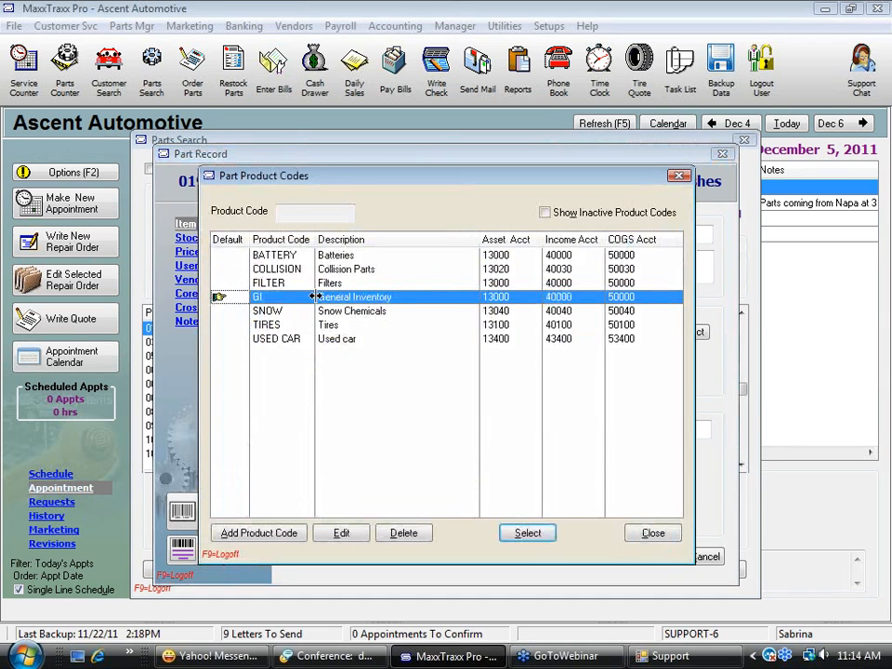
left_click(346, 254)
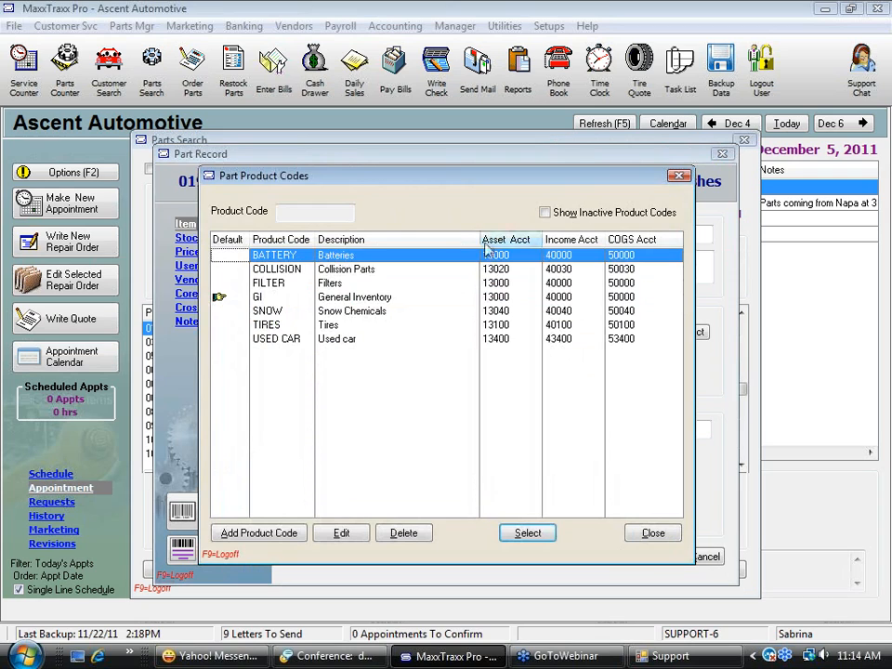
left_click(384, 298)
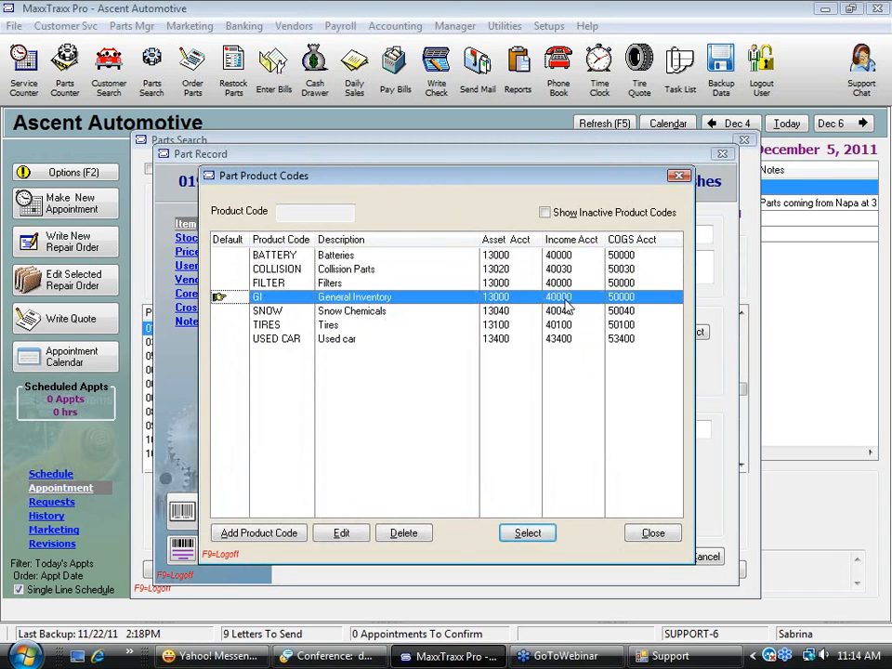
left_click(277, 257)
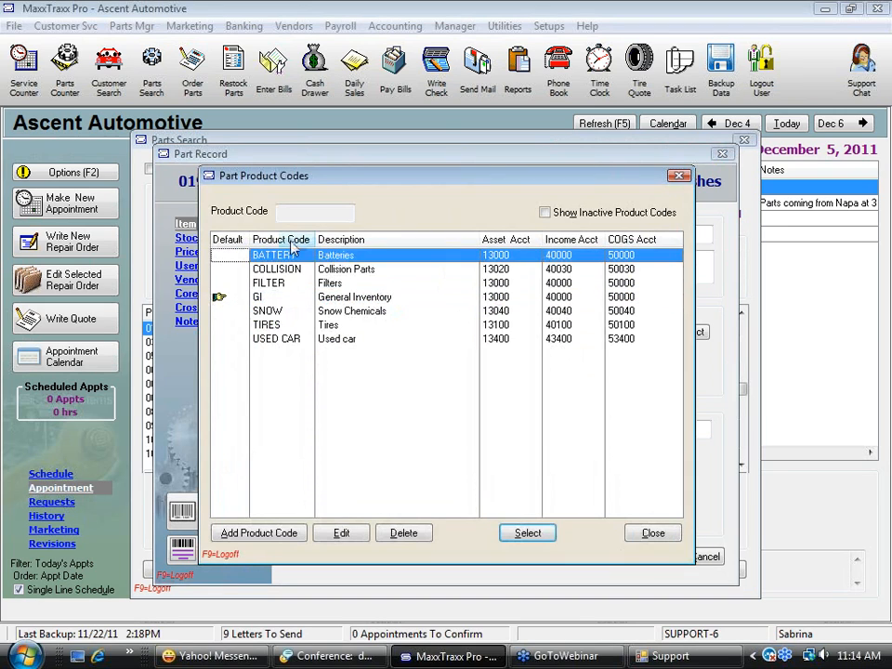
left_click(341, 286)
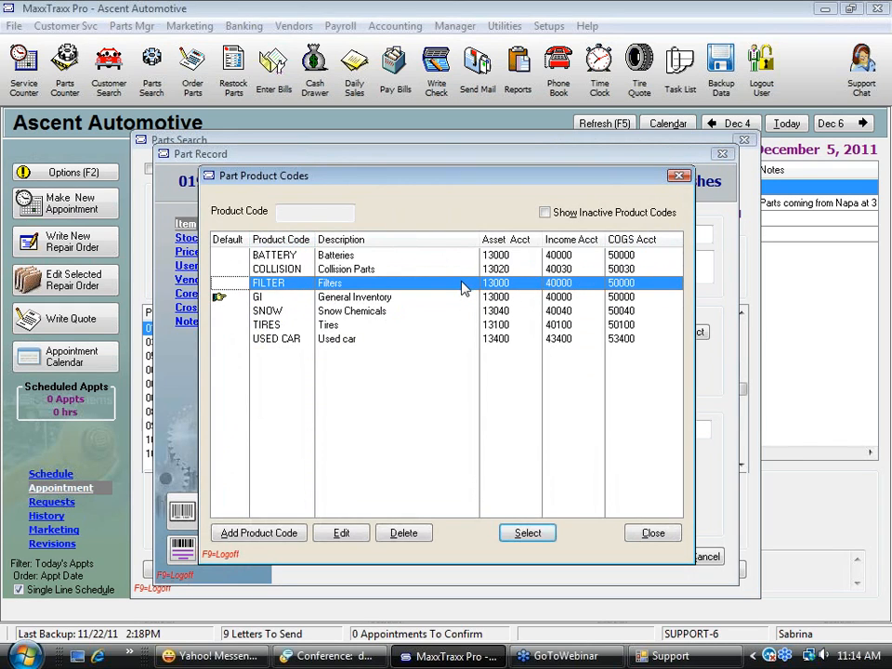
left_click(331, 327)
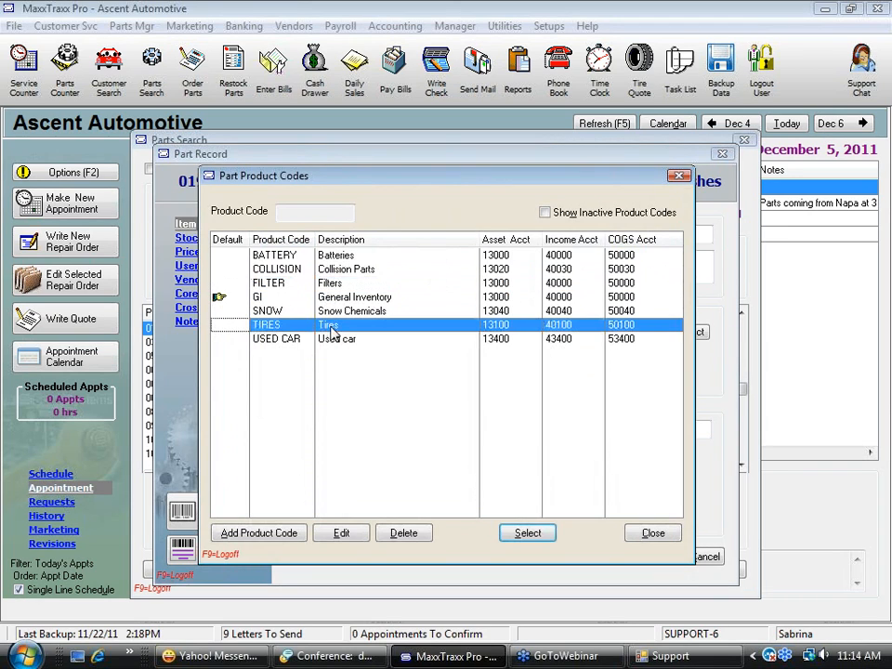
left_click(492, 297)
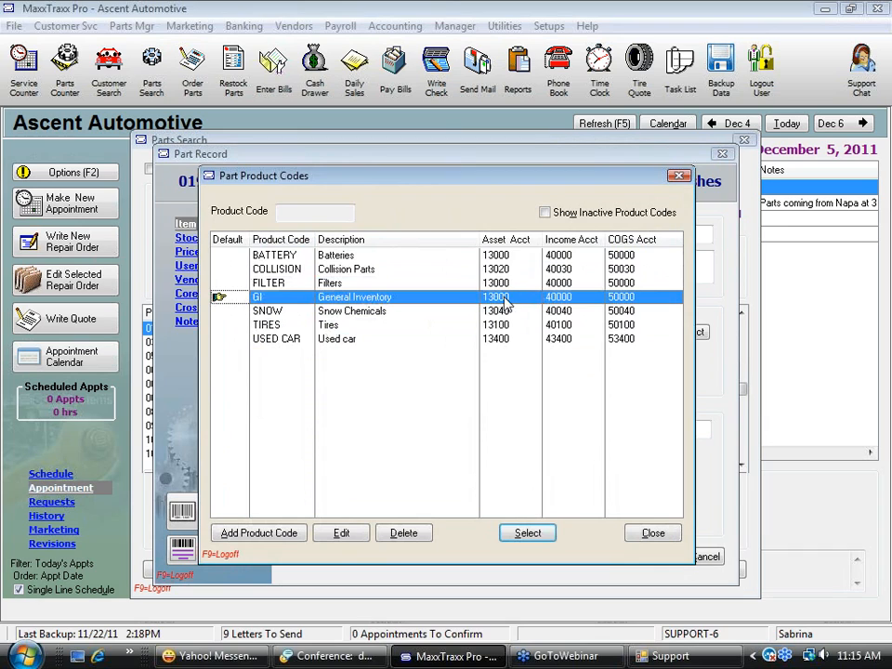
left_click(508, 326)
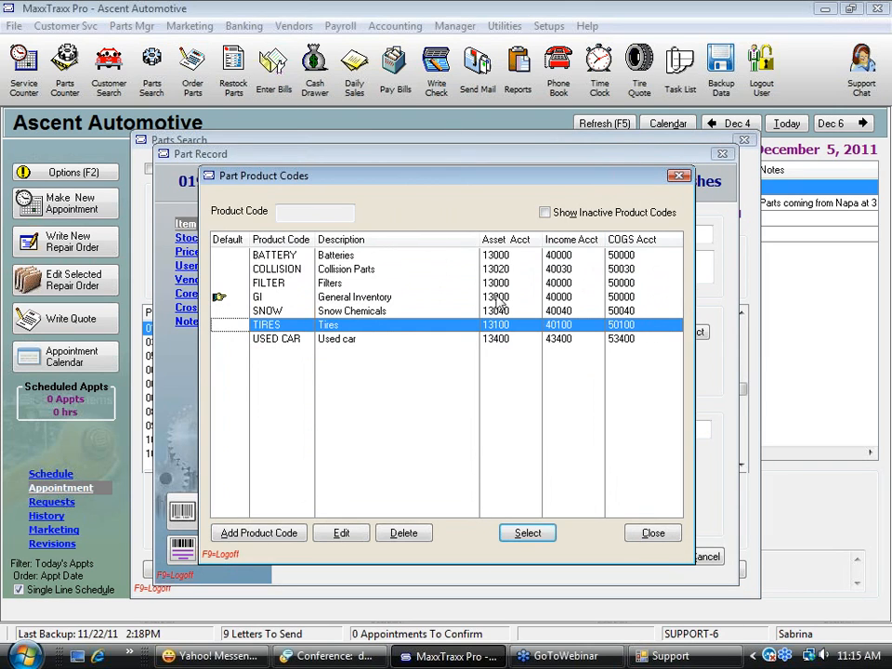
left_click(371, 297)
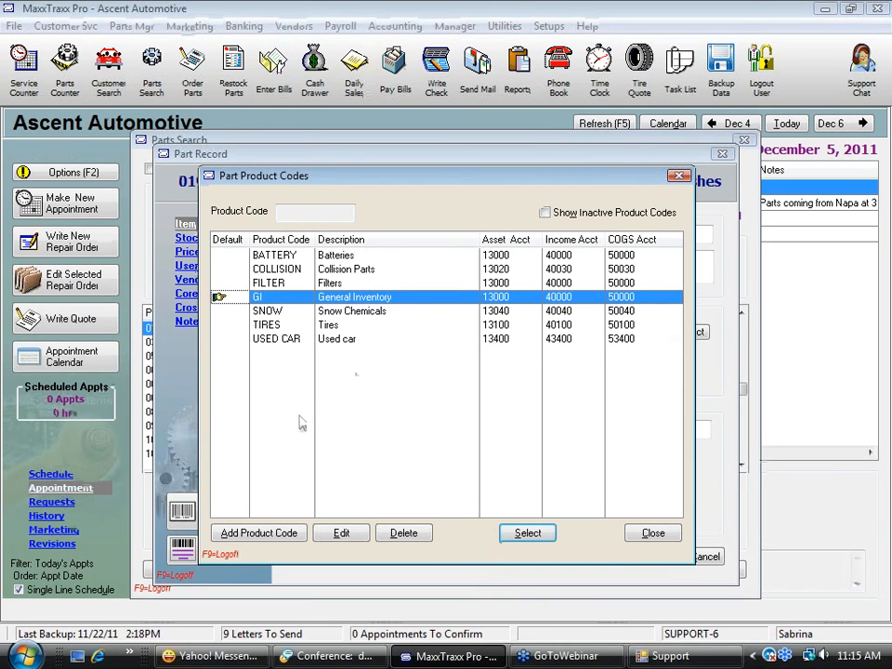
left_click(330, 325)
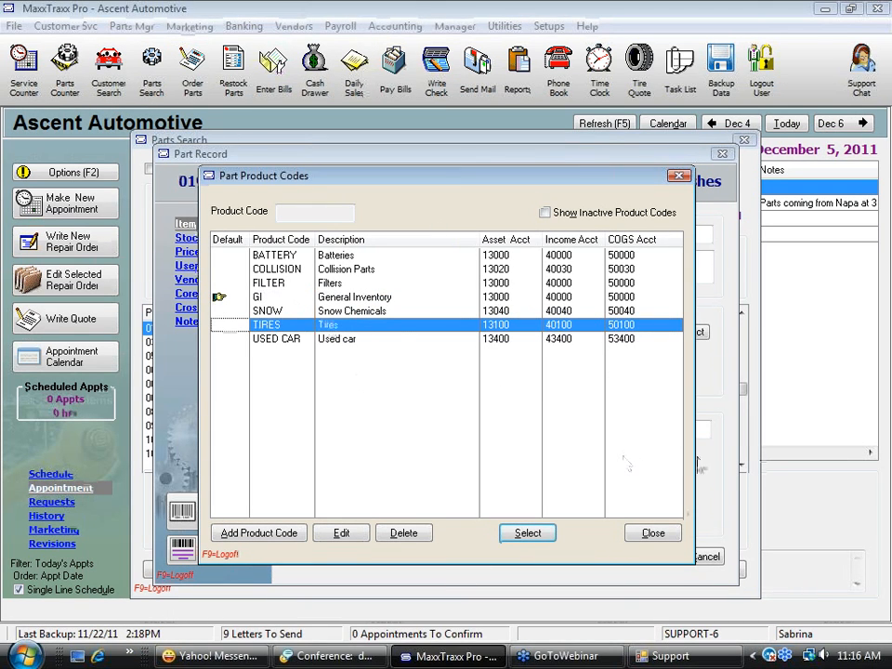
left_click(654, 534)
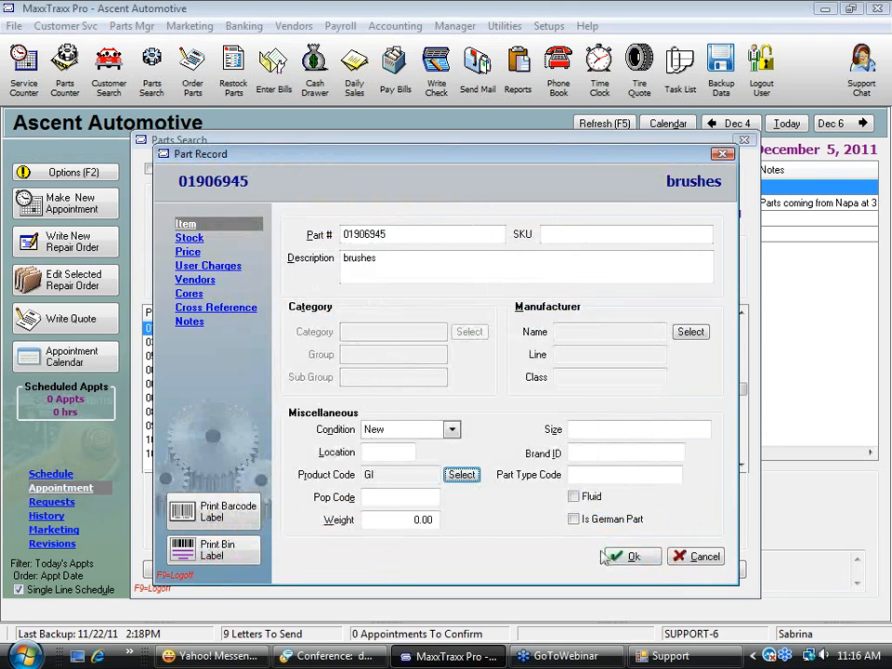
Review the pop code, brand ID and part type code fields of the brushes record
left_click(370, 500)
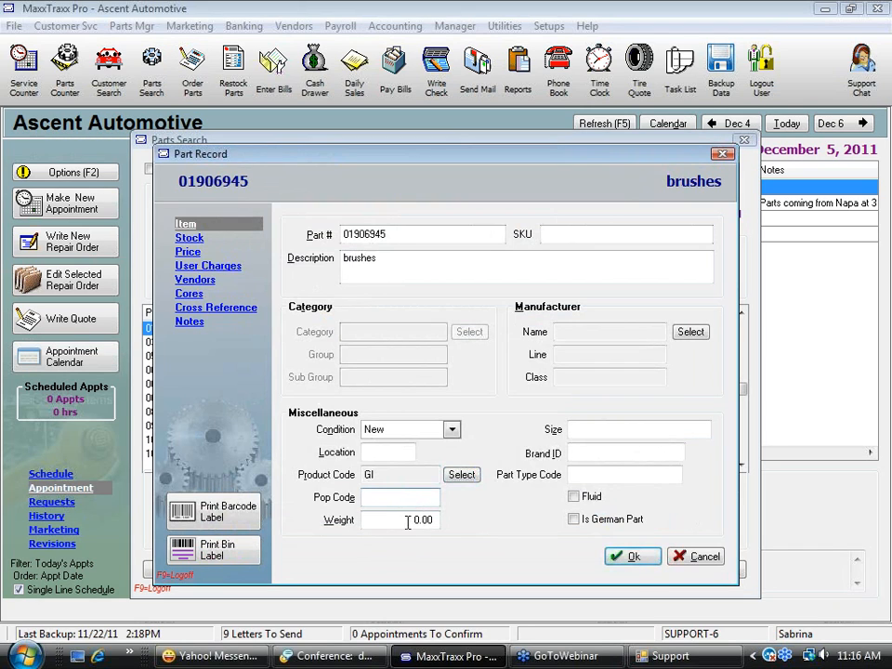
left_click(591, 454)
left_click(600, 476)
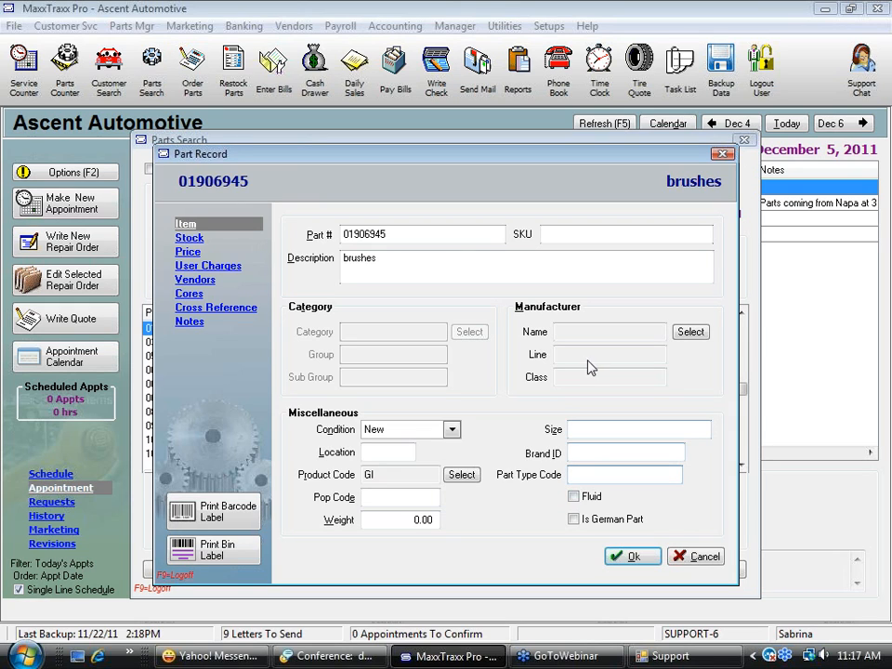
Examine the brushes' stock adjustment history, going through the quantity, adjustment and notes of each entry
left_click(196, 240)
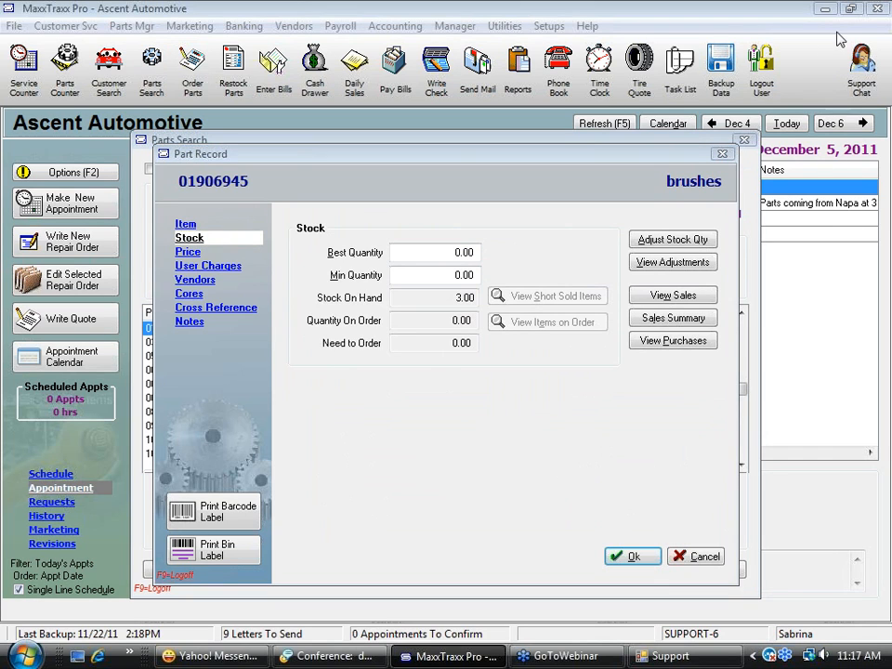
left_click(673, 262)
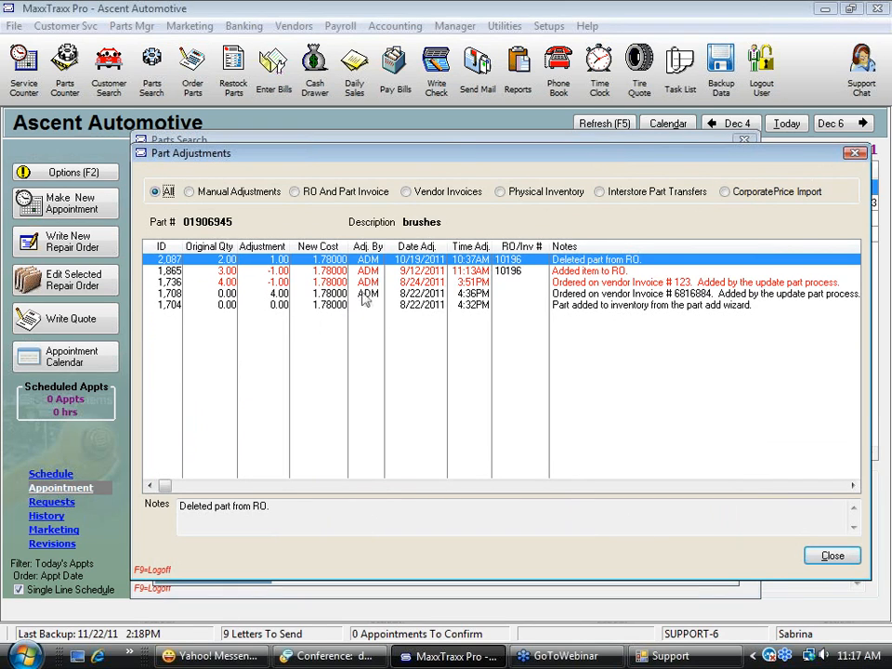
left_click(637, 282)
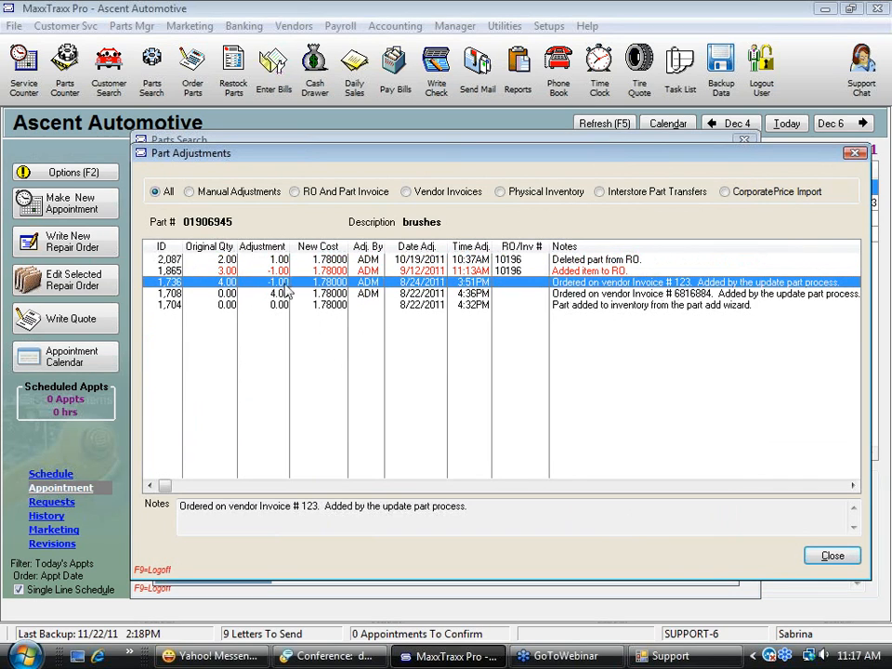
key("Up")
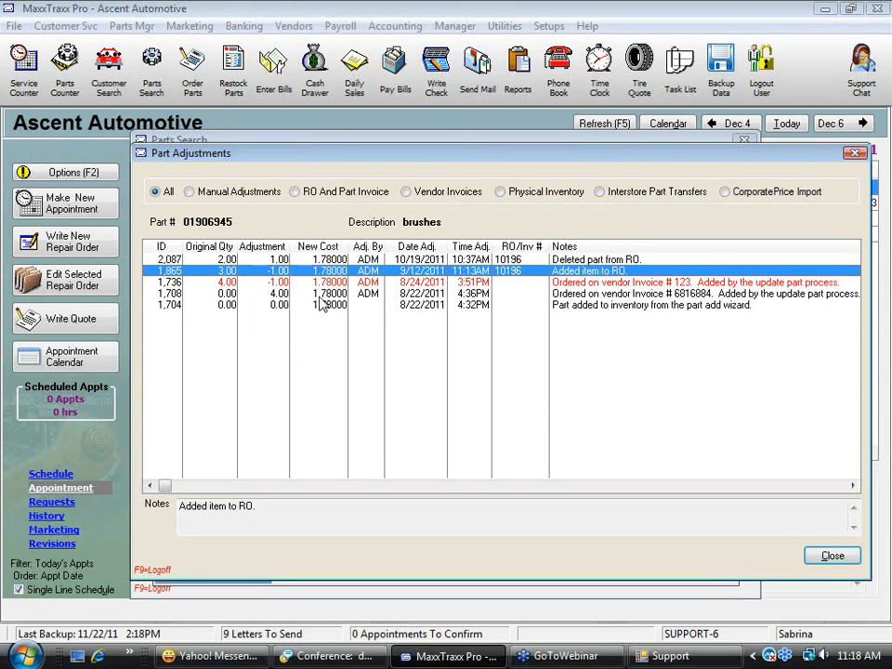
left_click(220, 260)
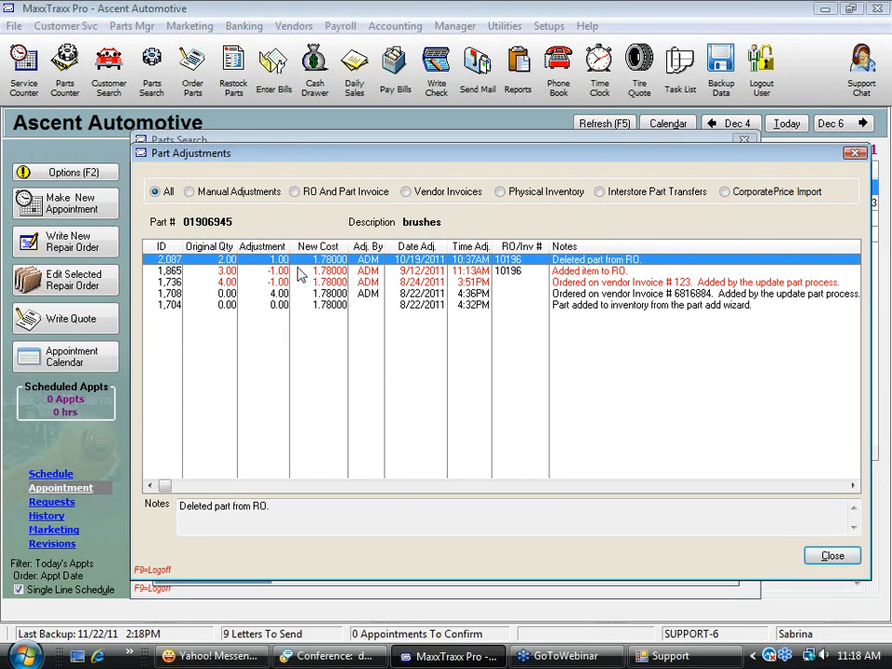
left_click(279, 273)
left_click(279, 283)
left_click(279, 294)
left_click(278, 305)
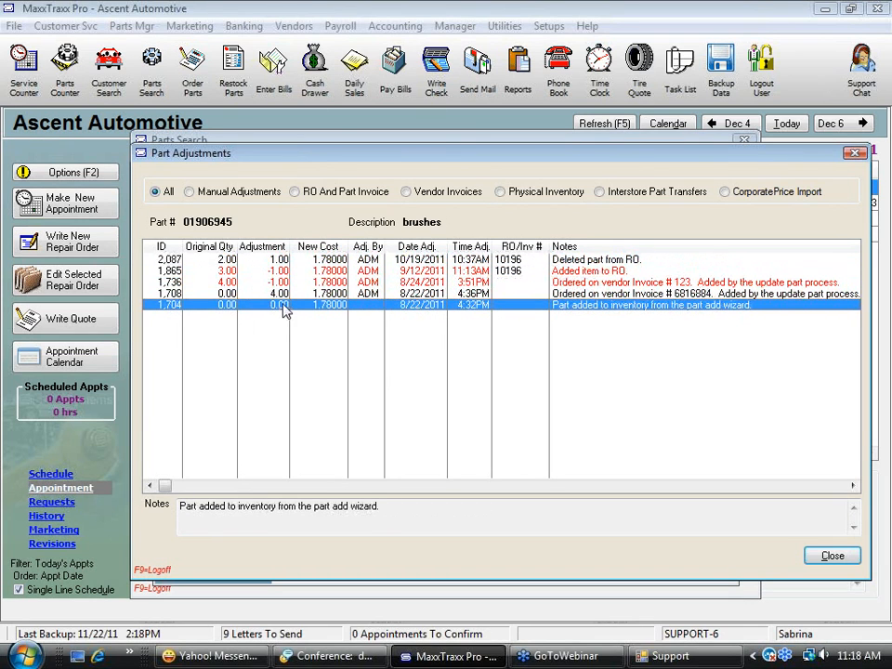
key("Up")
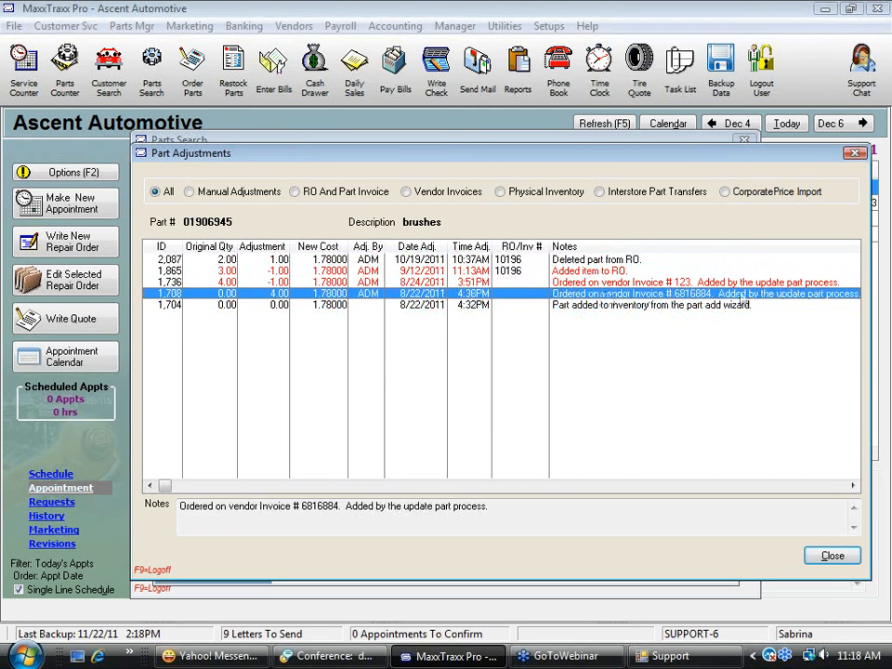
left_click(839, 561)
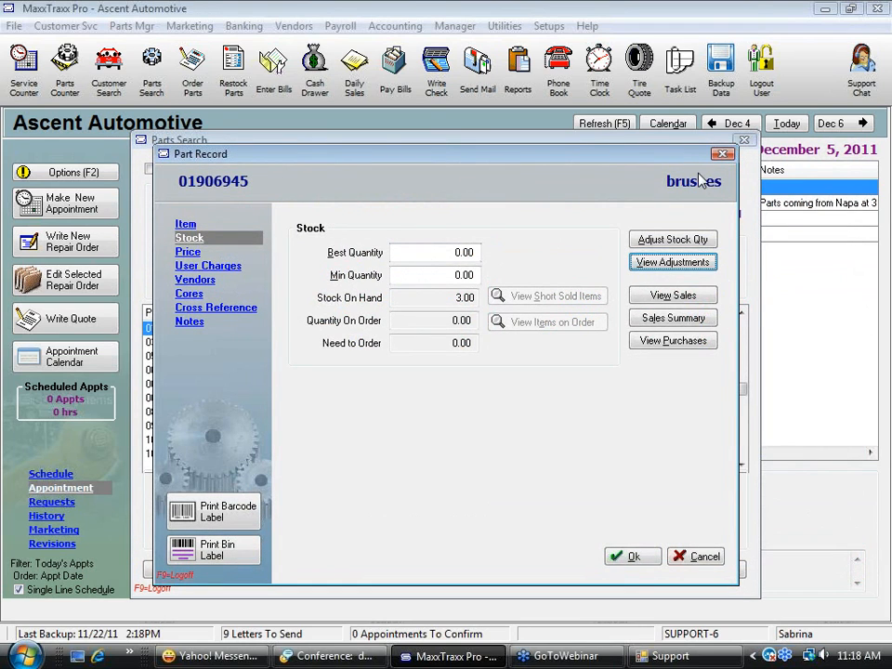
Adjust the brushes' stock by subtracting 1, recorded as adjusted by SSC, and accept the adjustment
left_click(685, 245)
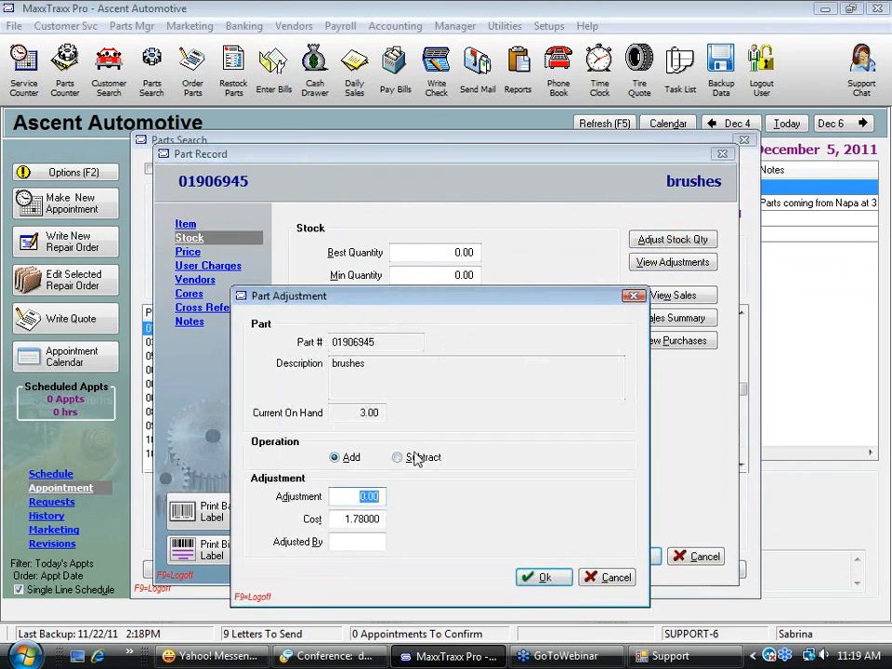
left_click(399, 458)
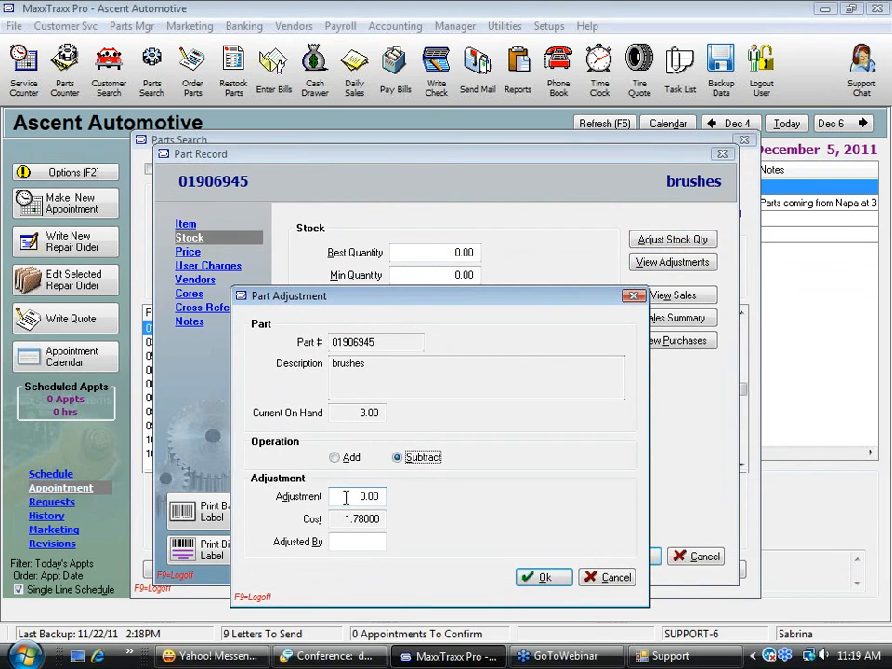
left_click(346, 497)
type("1")
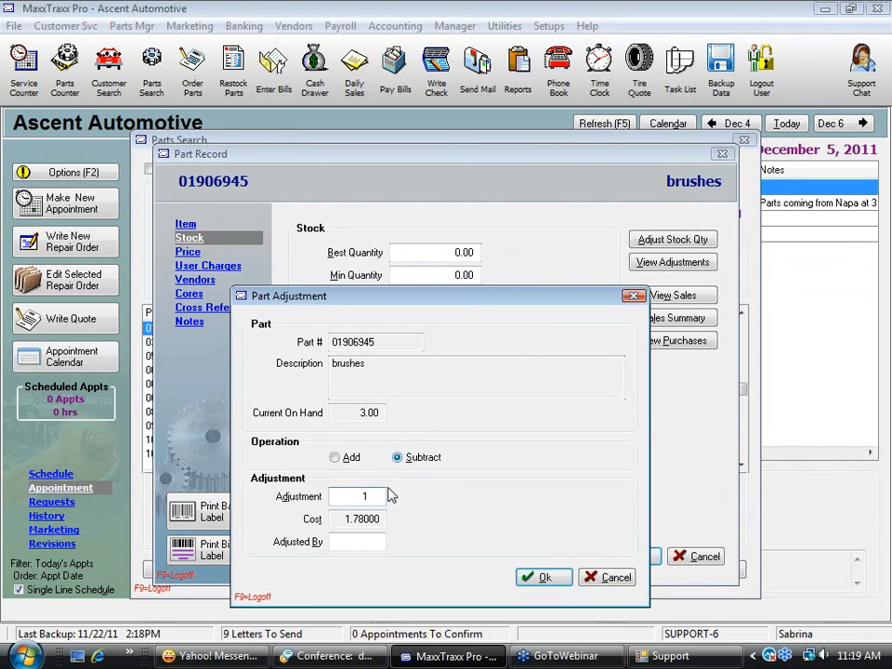
double_click(343, 499)
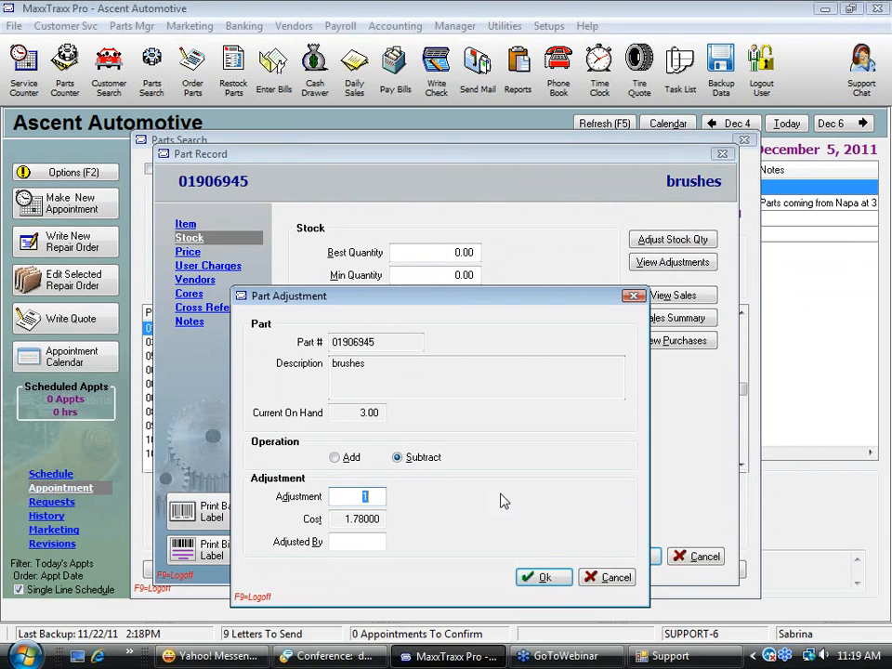
left_click(346, 518)
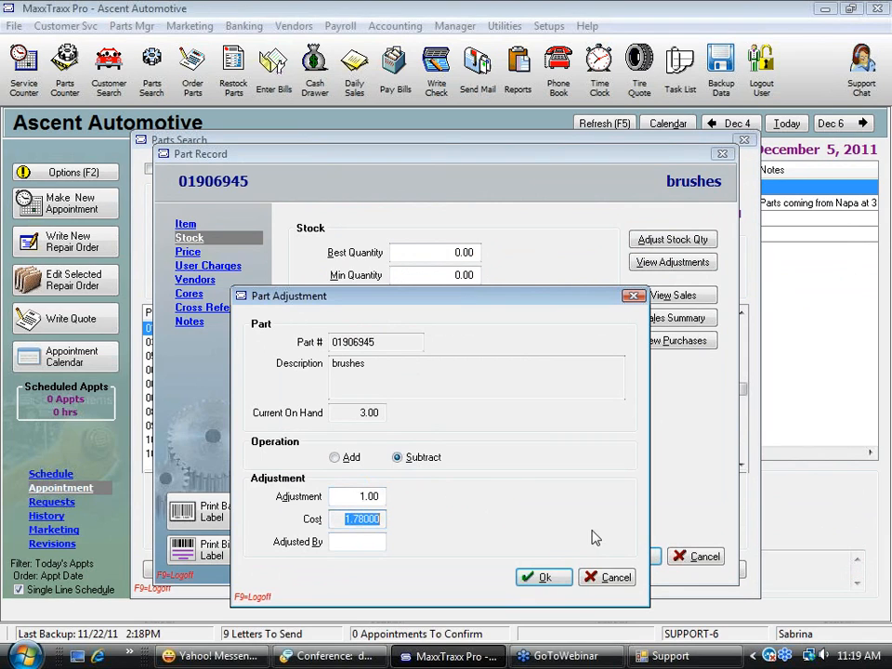
left_click(354, 542)
type("SSC")
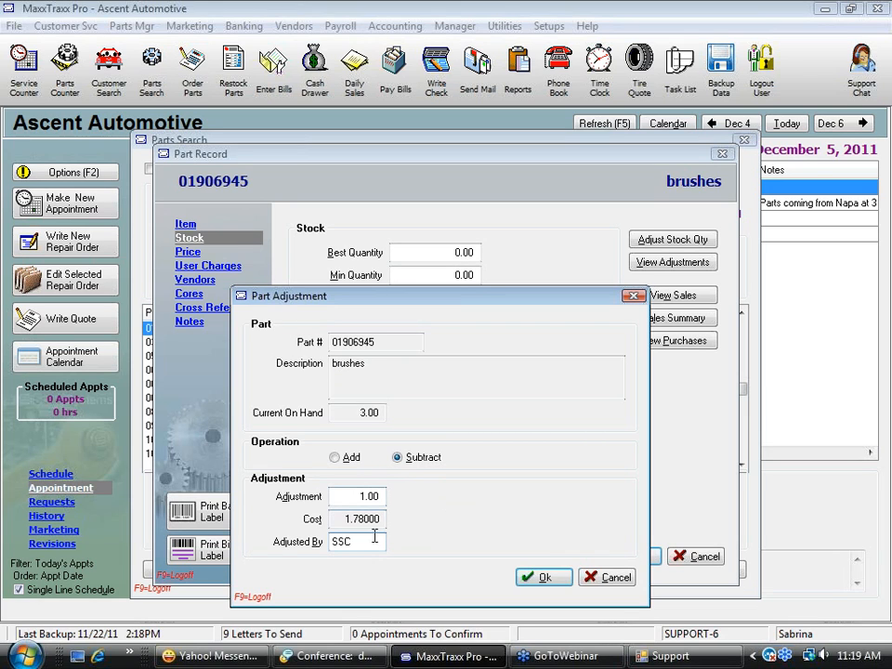
left_click_drag(344, 519, 394, 524)
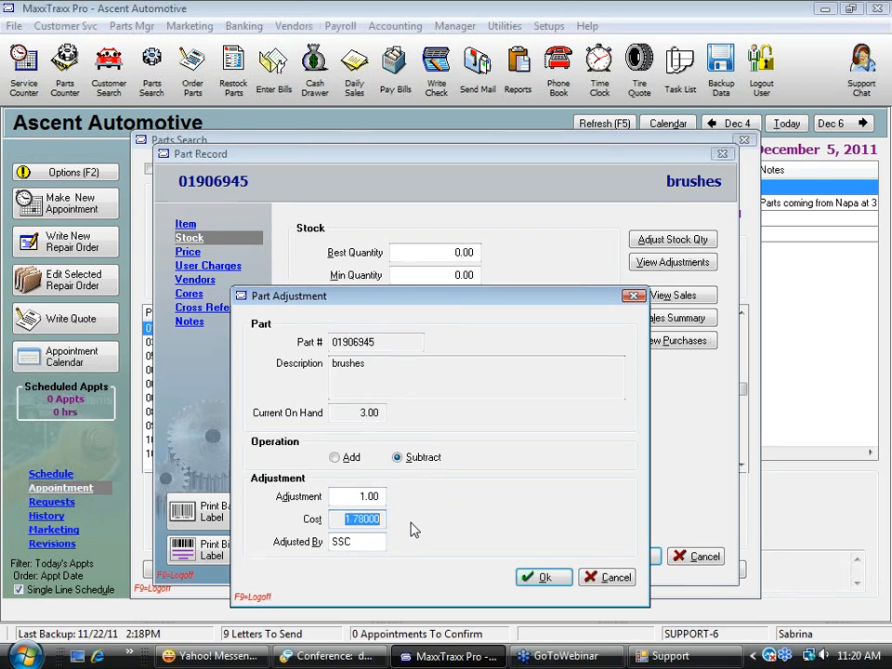
left_click(552, 582)
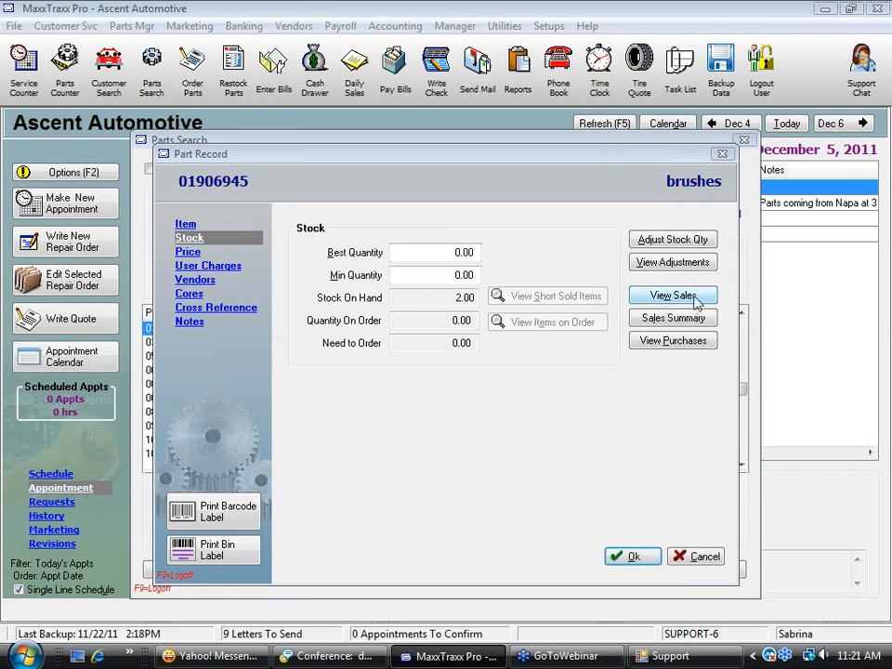
Review the vendor invoices in the brushes' purchase history, and close the part record and parts search
left_click(673, 342)
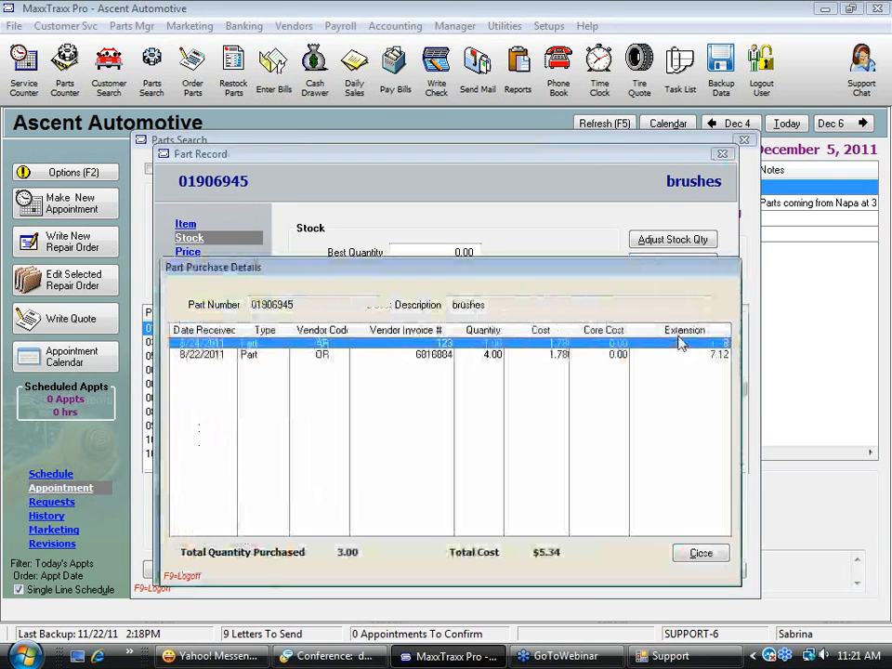
left_click(323, 355)
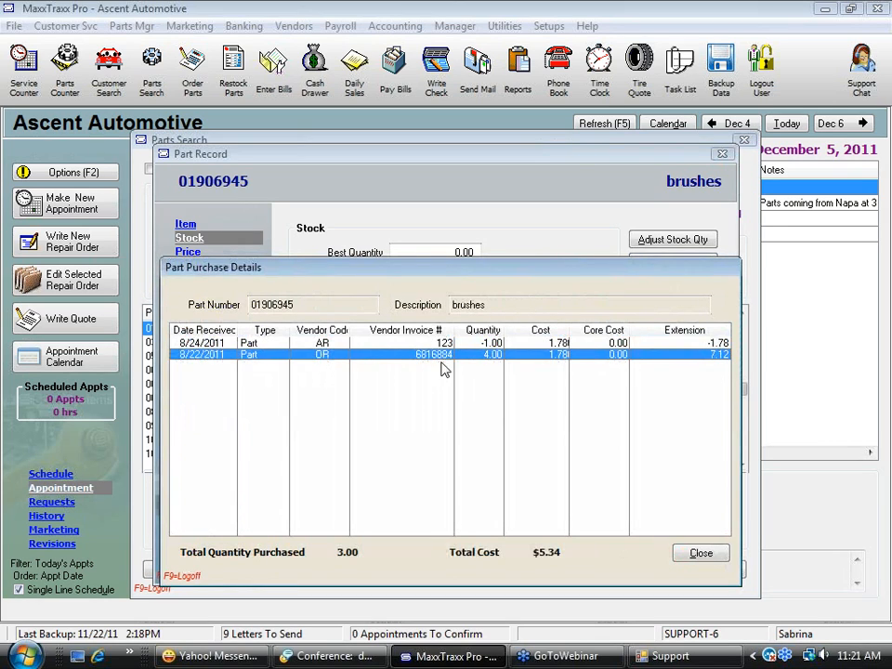
left_click(702, 555)
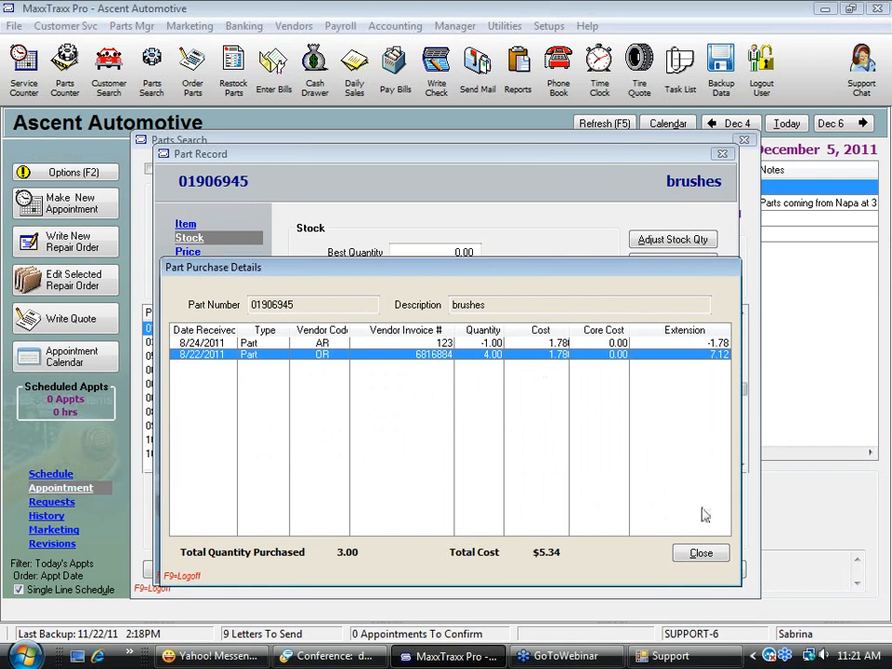
left_click(706, 553)
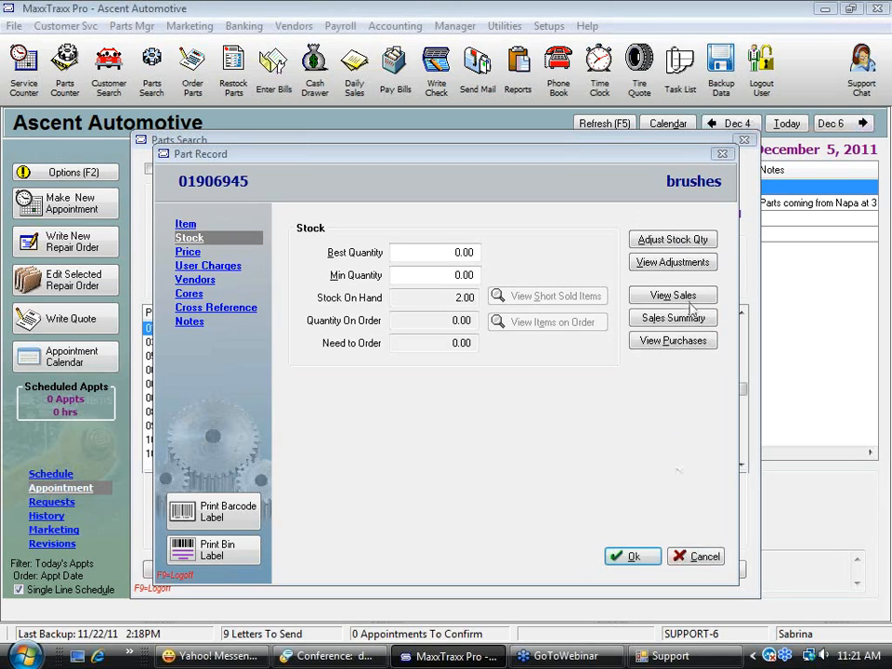
left_click(699, 557)
left_click(711, 572)
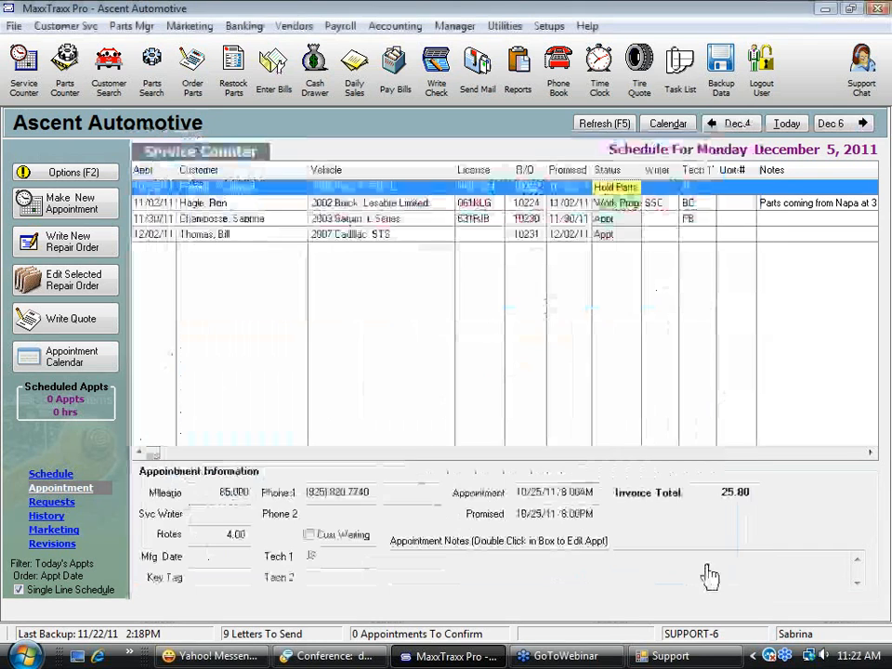
Start the Inventory Adjustments report from the inventory report category
left_click(515, 67)
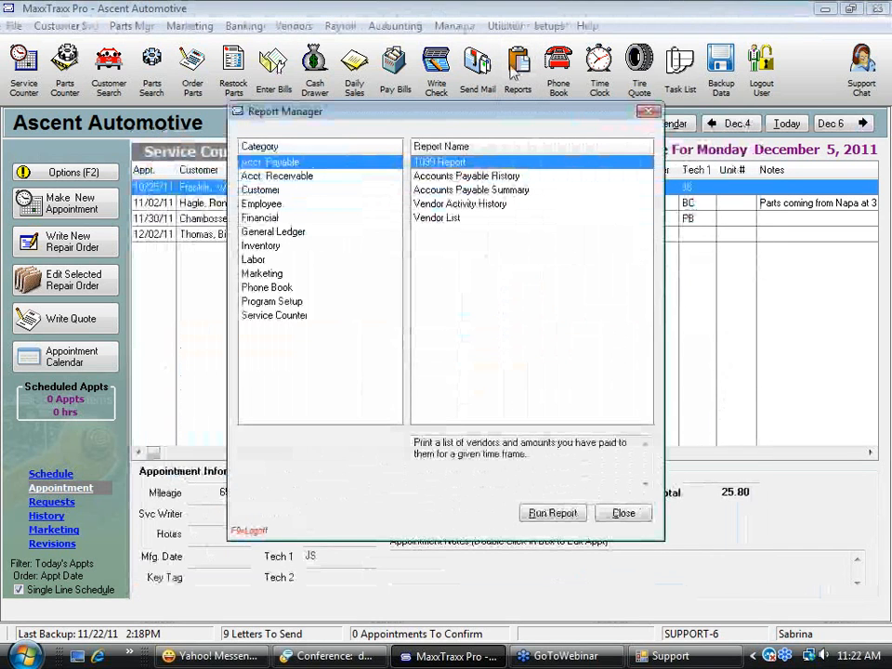
left_click(299, 245)
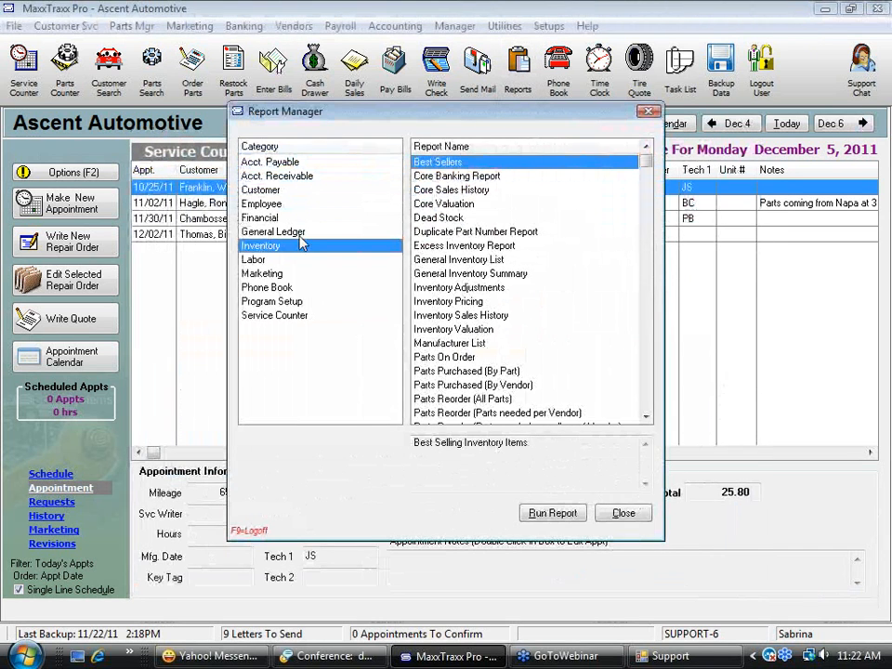
left_click(423, 287)
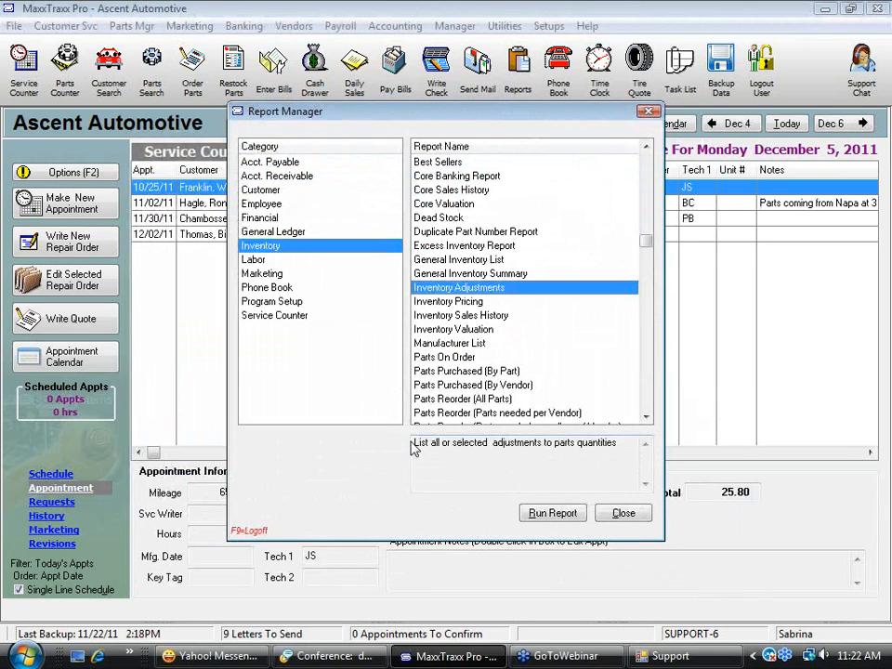
left_click_drag(415, 446, 636, 466)
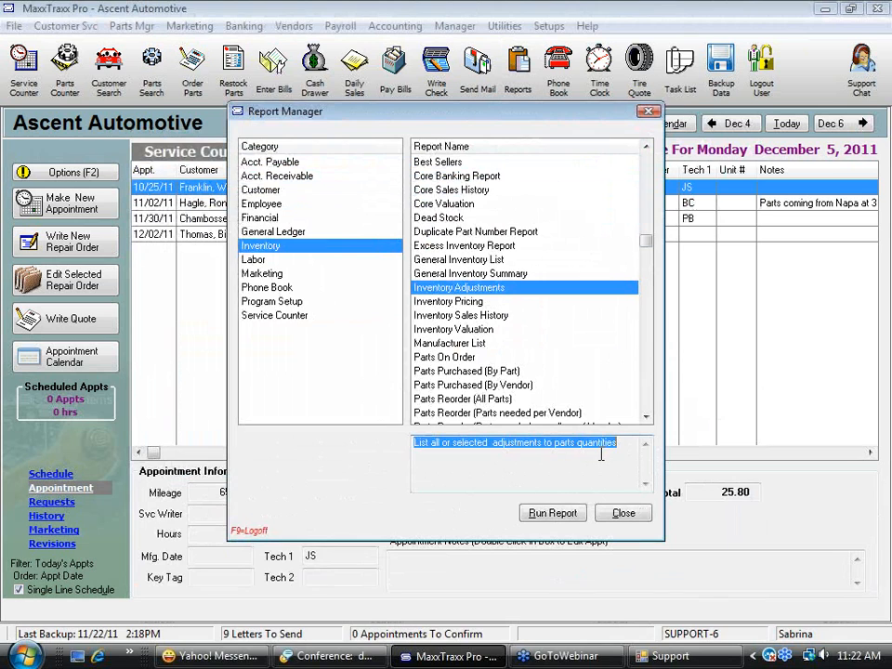
left_click(549, 515)
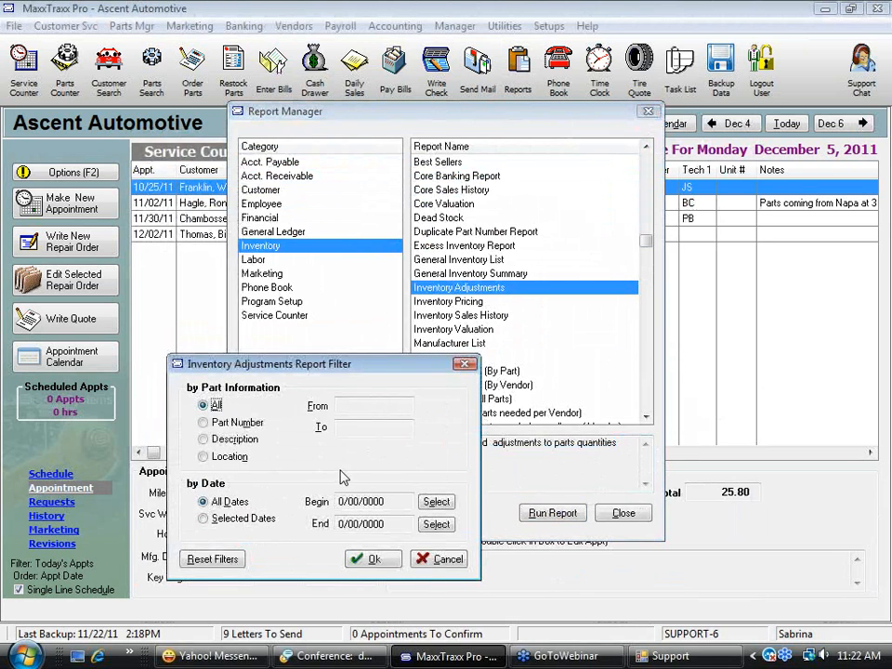
Filter the Inventory Adjustments report to selected dates from 7/05/2011 through 12/05/2011 and generate its preview
left_click(213, 519)
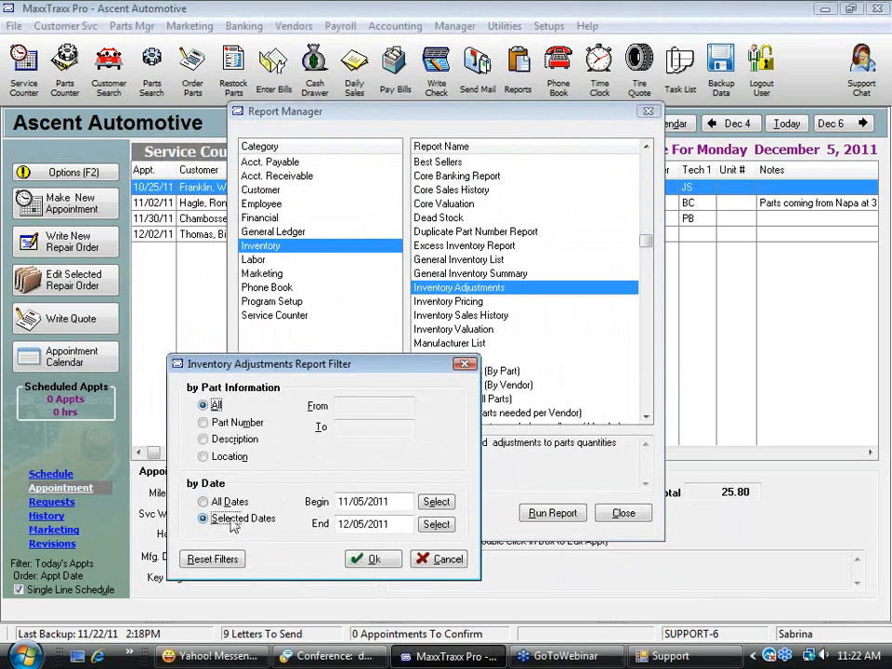
left_click(443, 505)
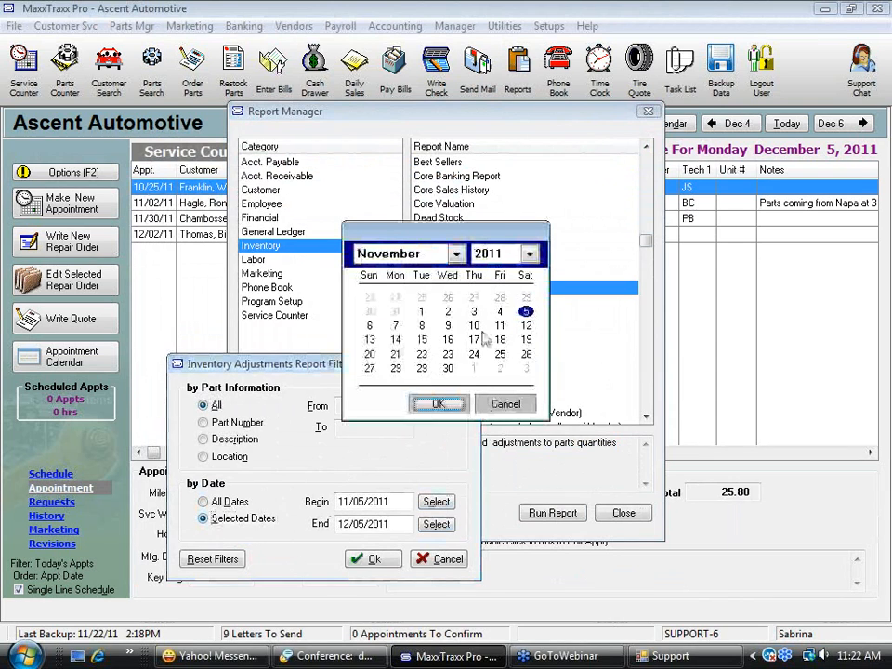
left_click(449, 252)
left_click(401, 356)
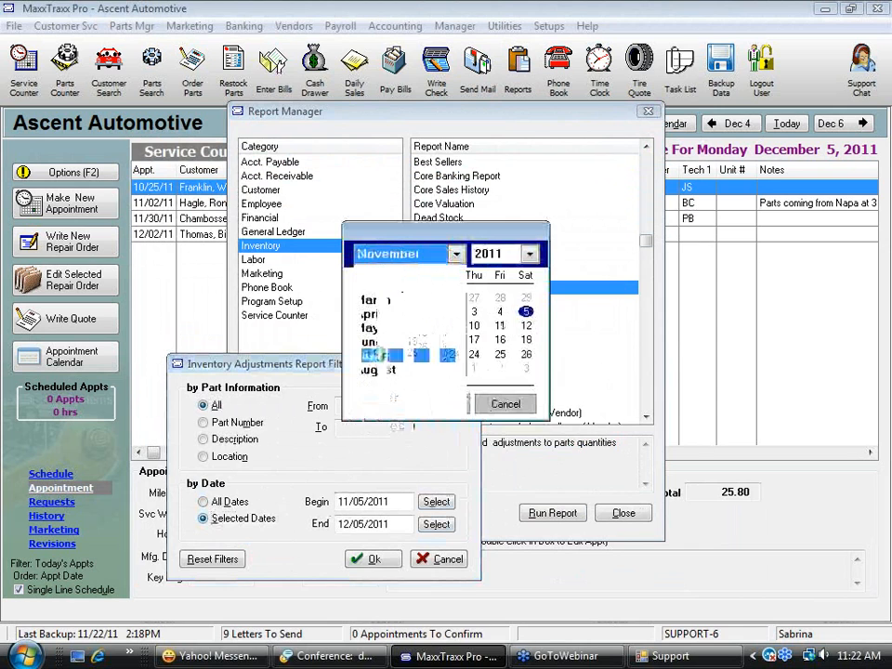
left_click(440, 405)
left_click(368, 559)
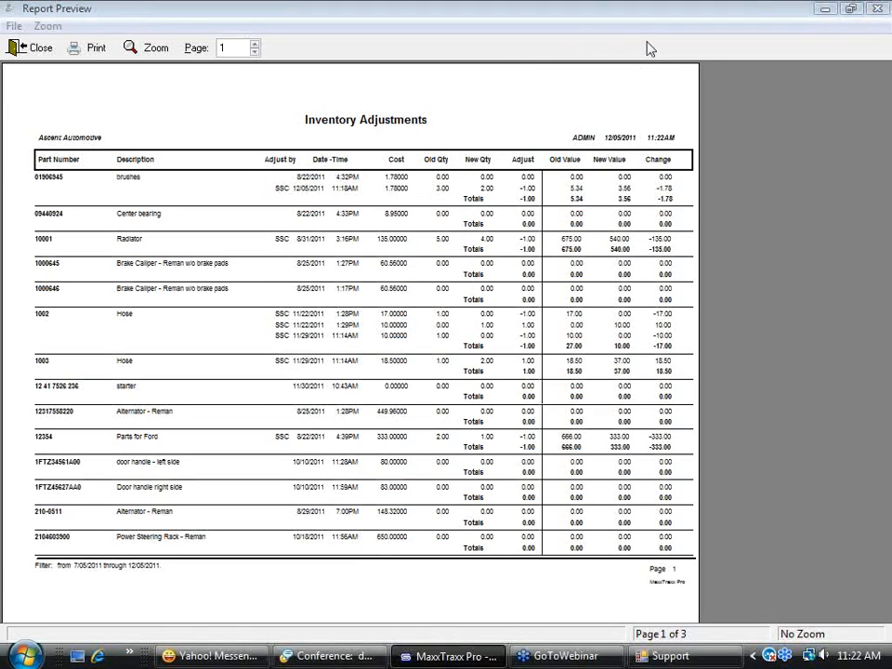
Examine the first page of the Inventory Adjustments report at page width, and close the preview and Report Manager
left_click(390, 253)
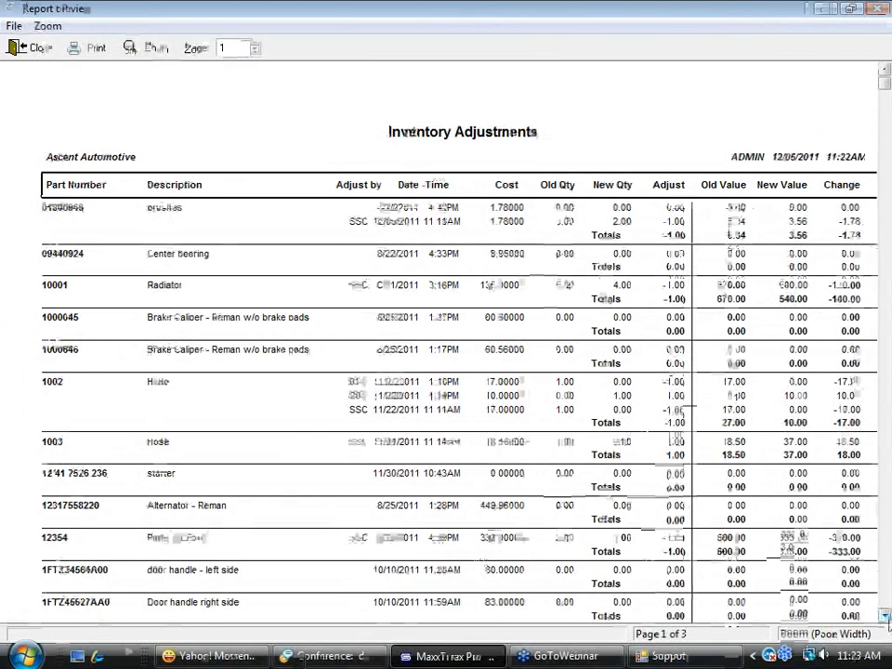
left_click(885, 615)
left_click(887, 617)
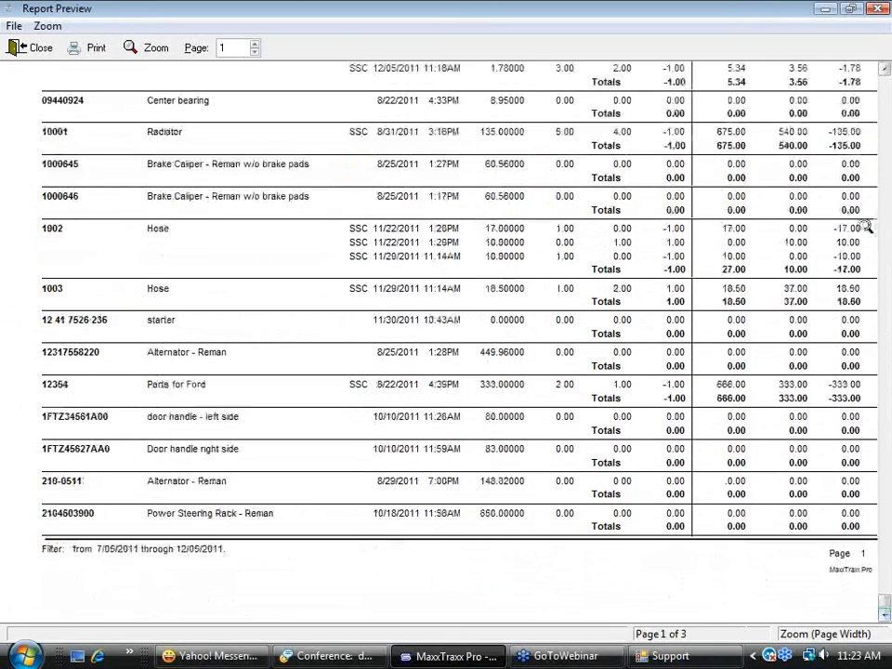
left_click_drag(885, 603, 876, 61)
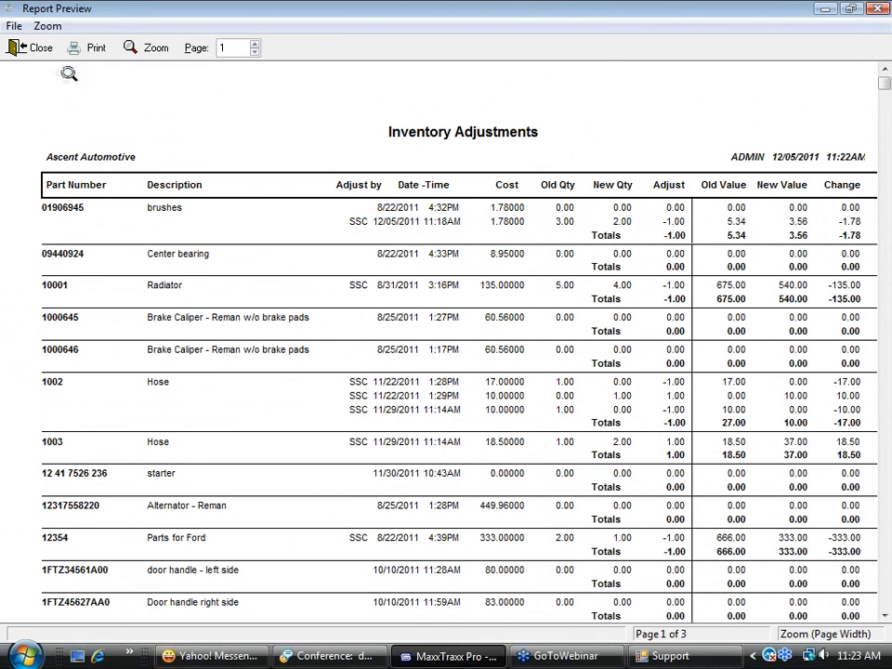
left_click(36, 47)
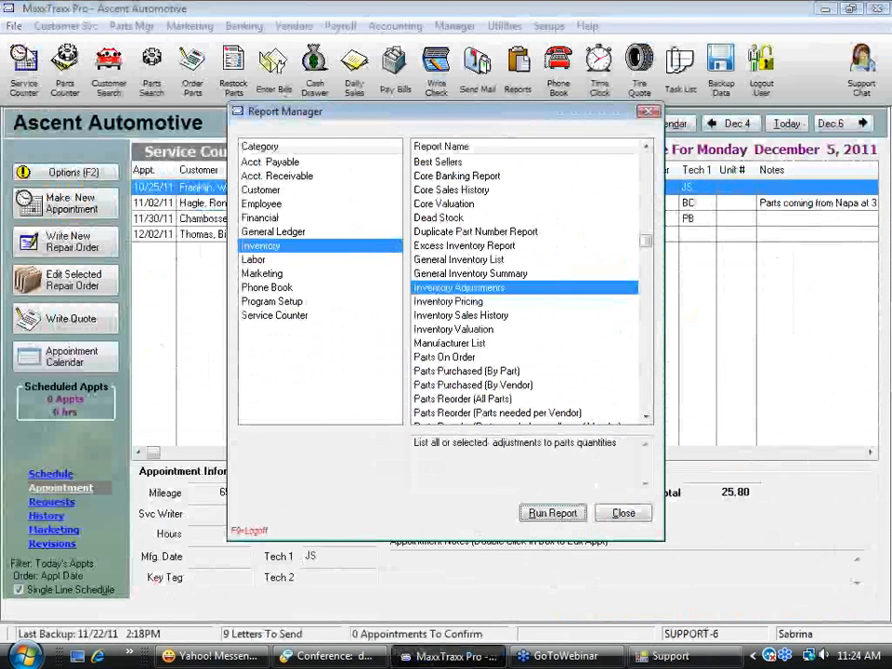
left_click(623, 513)
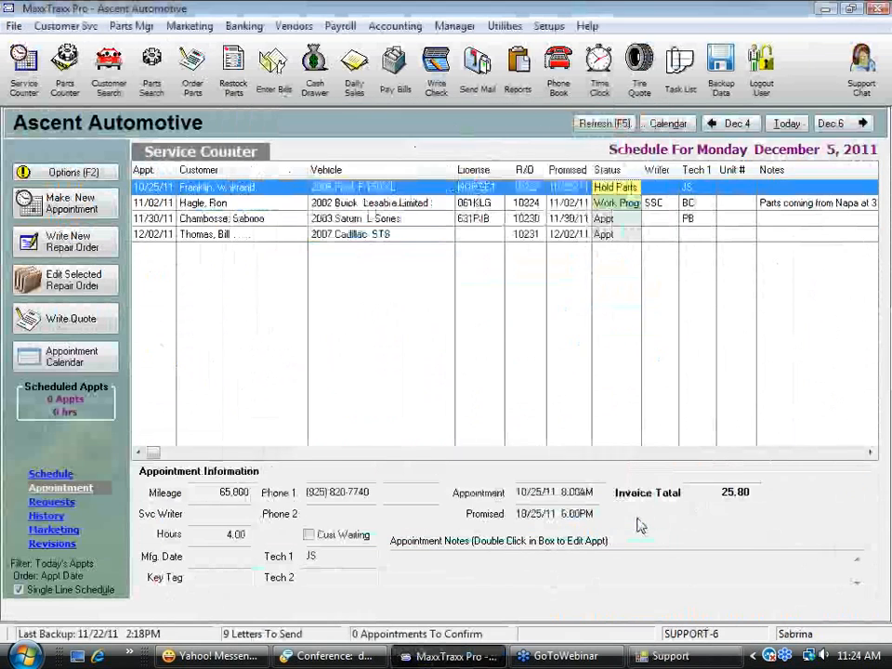
Open the register of the 56000 Inventory Adjustments account from the Chart of Accounts
left_click(400, 30)
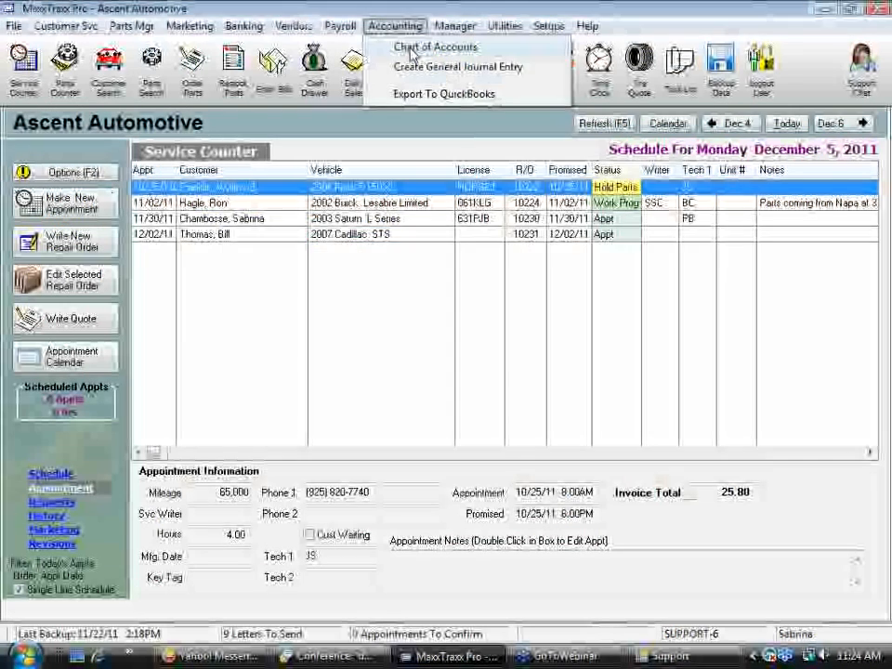
left_click(410, 50)
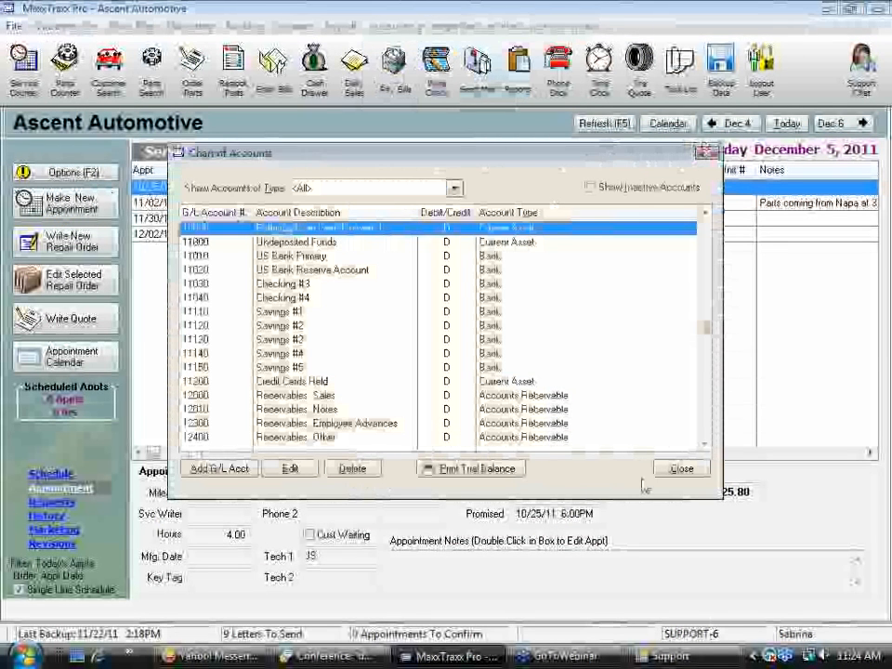
key("5")
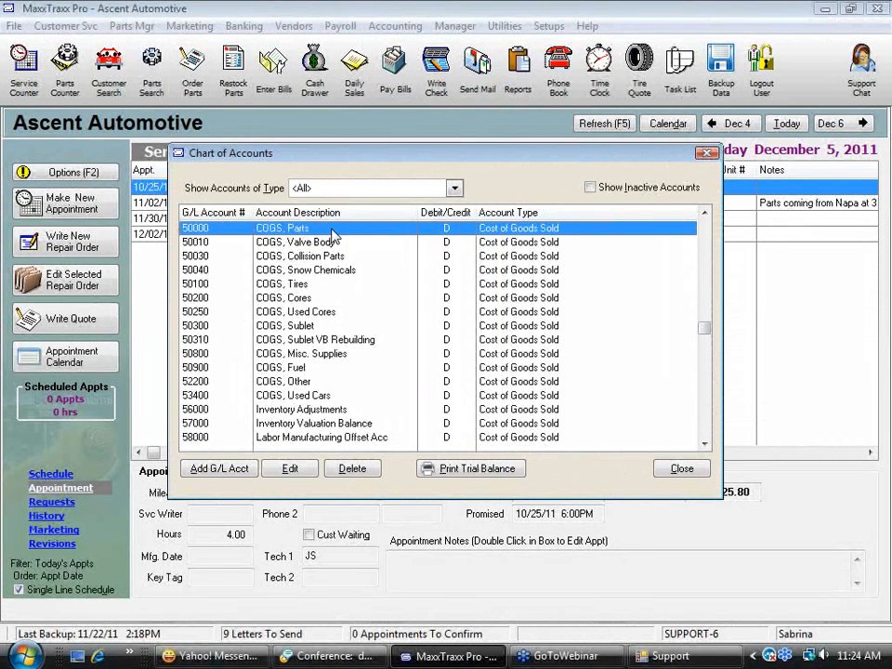
left_click(319, 410)
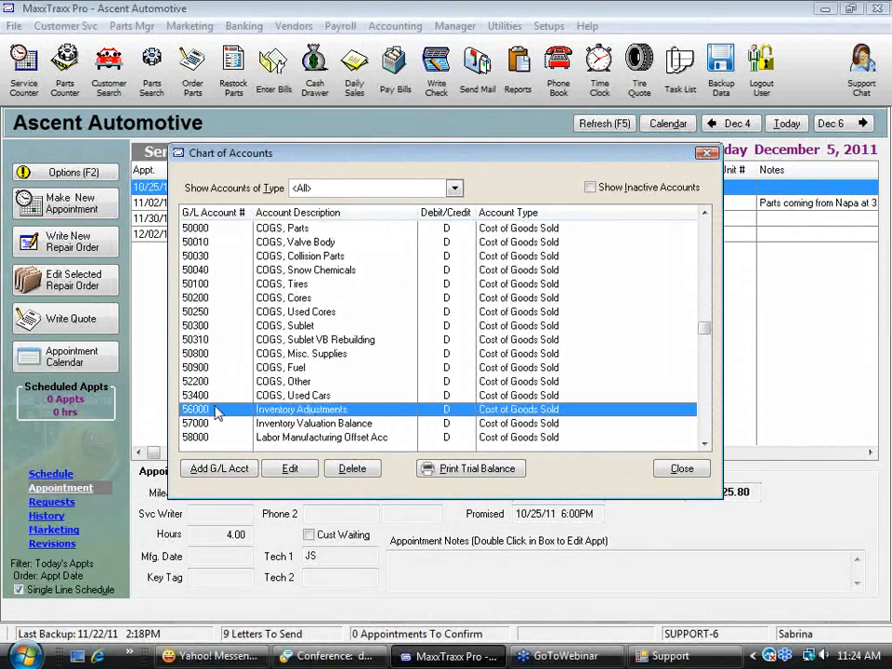
double_click(360, 413)
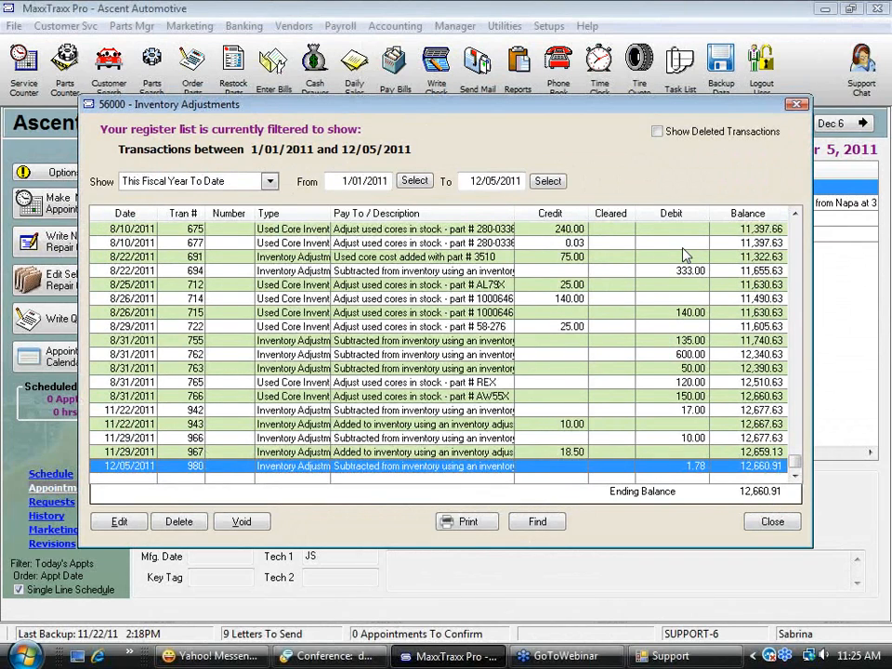
Check transactions 675 and 694 in the Inventory Adjustments register, and close the register
left_click(570, 231)
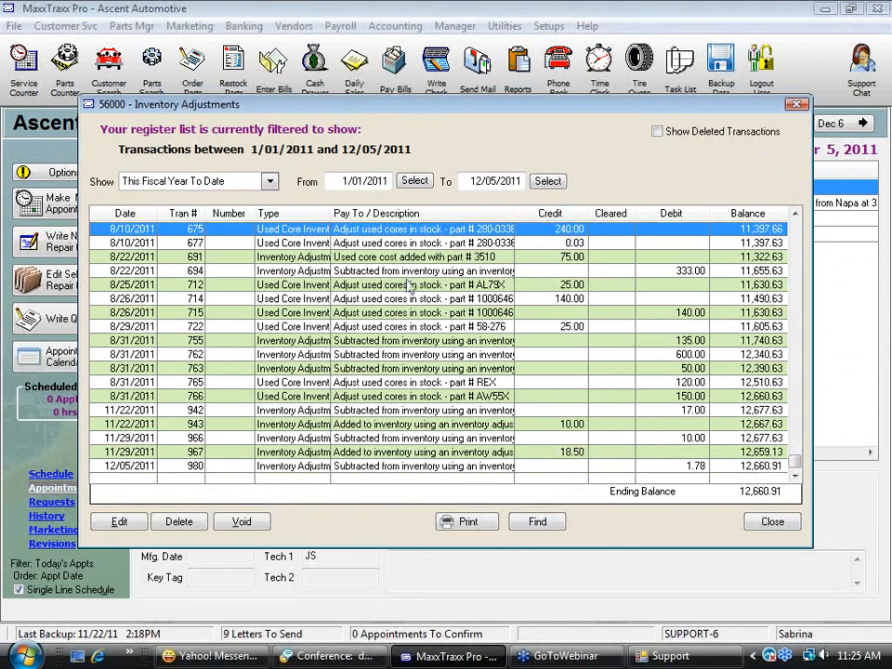
left_click(557, 271)
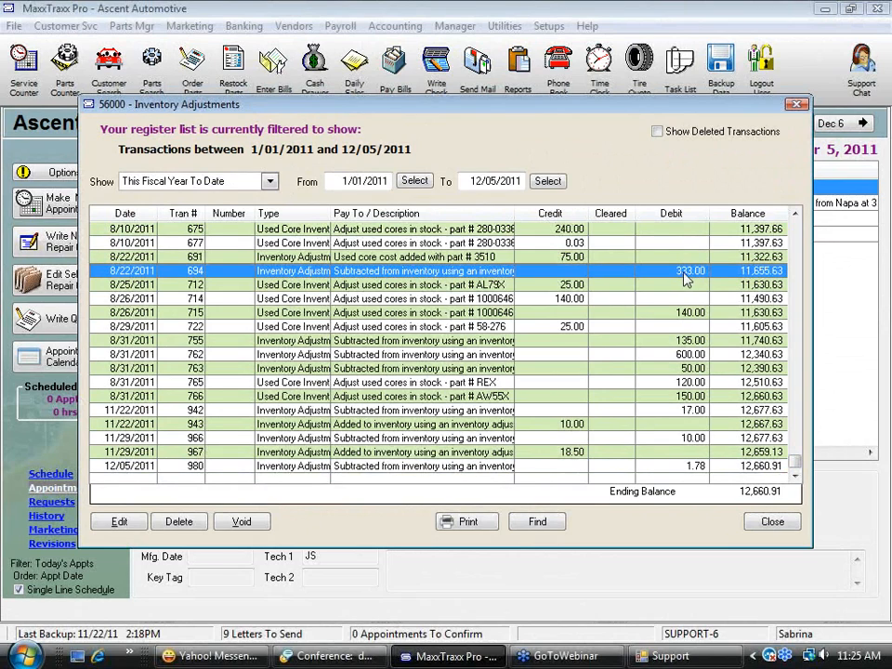
left_click(777, 523)
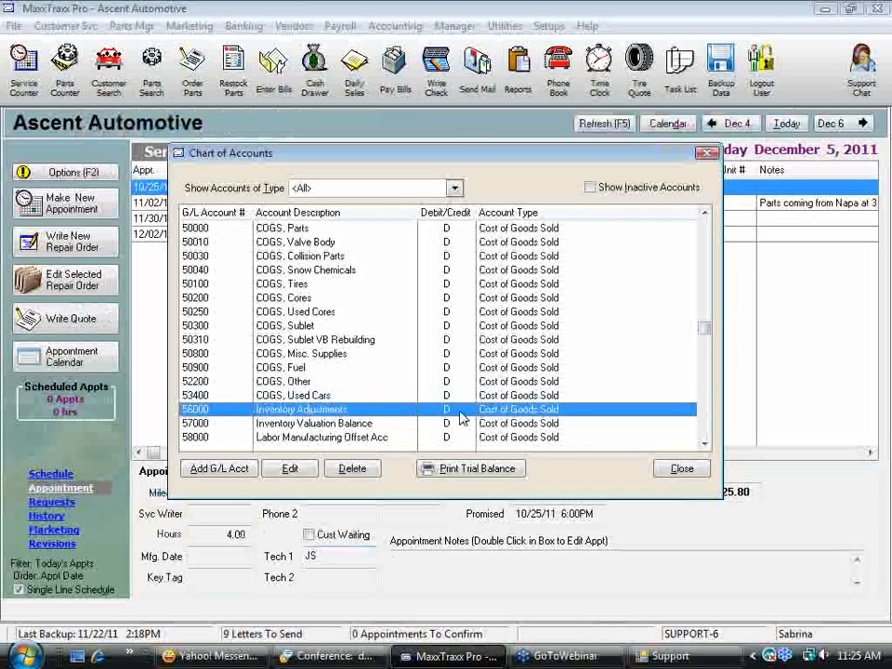
Reopen the 56000 Inventory Adjustments register and compare the debit of transaction 694 with the credit of transaction 714
double_click(462, 418)
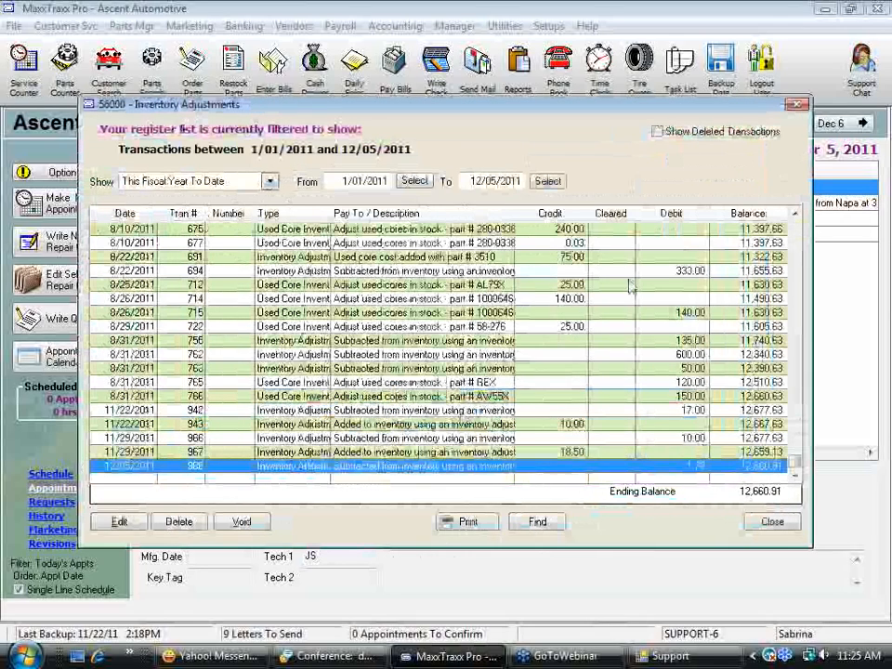
left_click(690, 273)
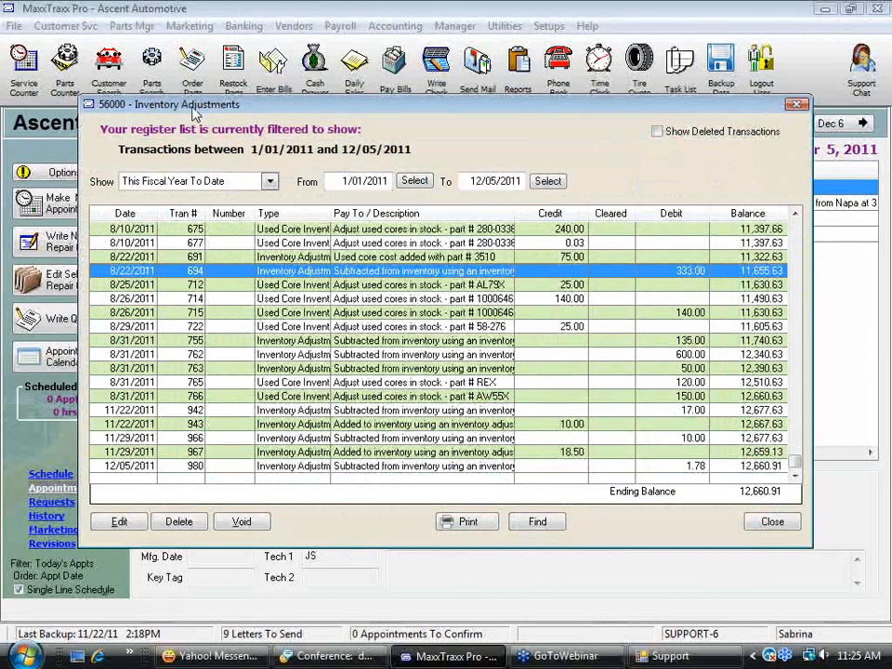
left_click(566, 300)
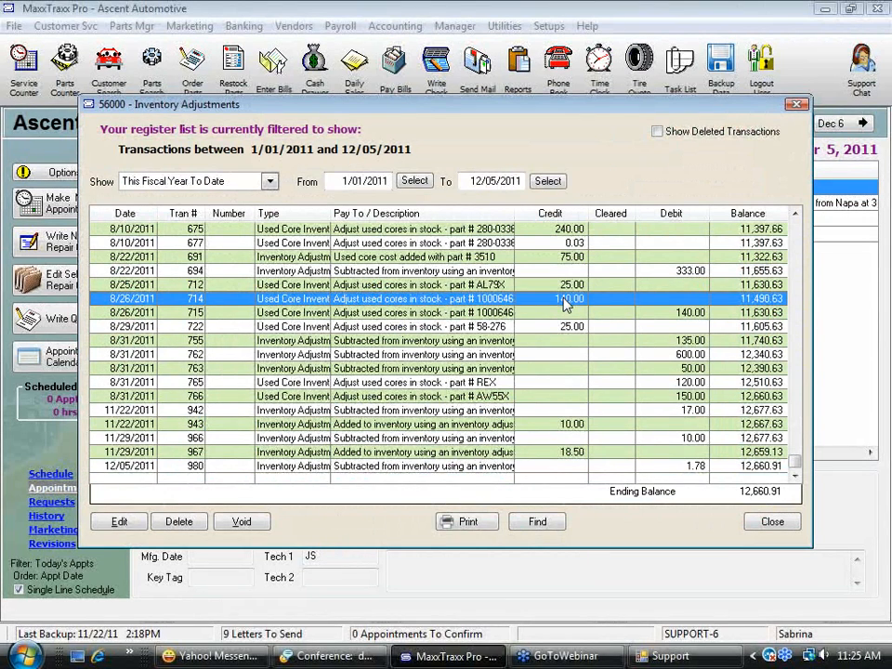
Examine the credit entries in the Inventory Adjustments register, covering used core adjustments and additions to inventory
left_click(569, 424)
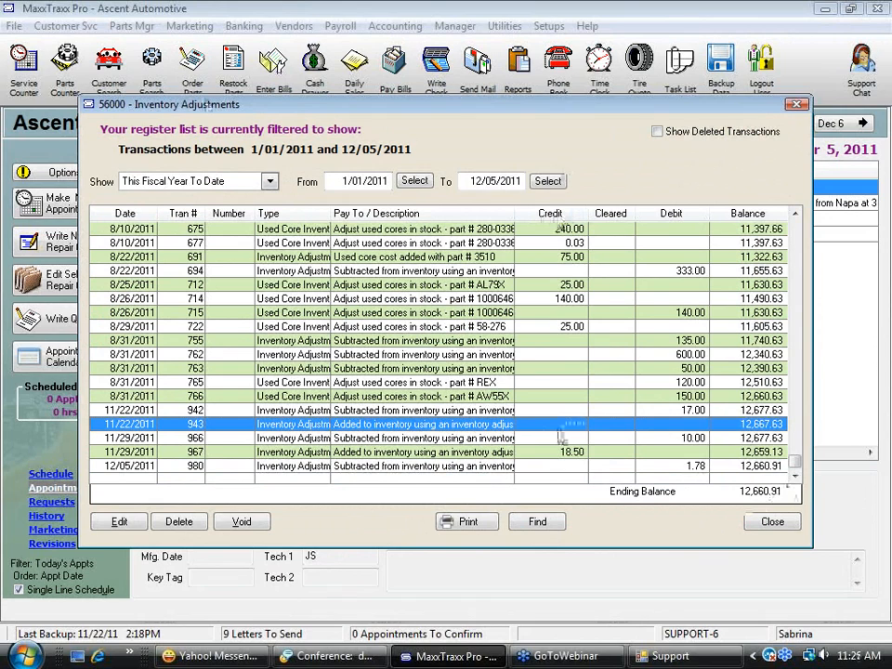
left_click(579, 329)
left_click(575, 299)
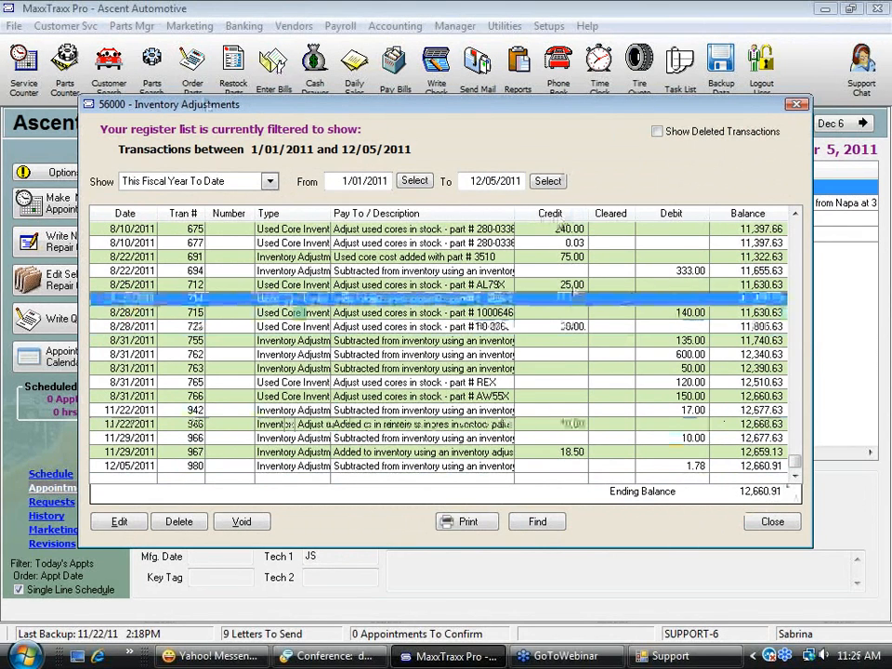
left_click(574, 286)
left_click(575, 257)
left_click(577, 244)
left_click(578, 231)
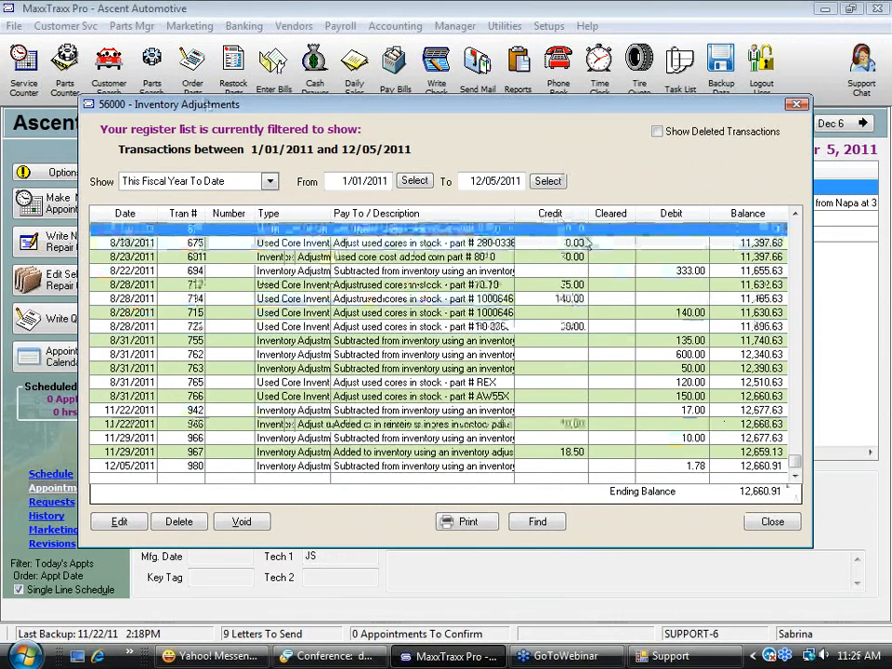
left_click(573, 340)
left_click(578, 327)
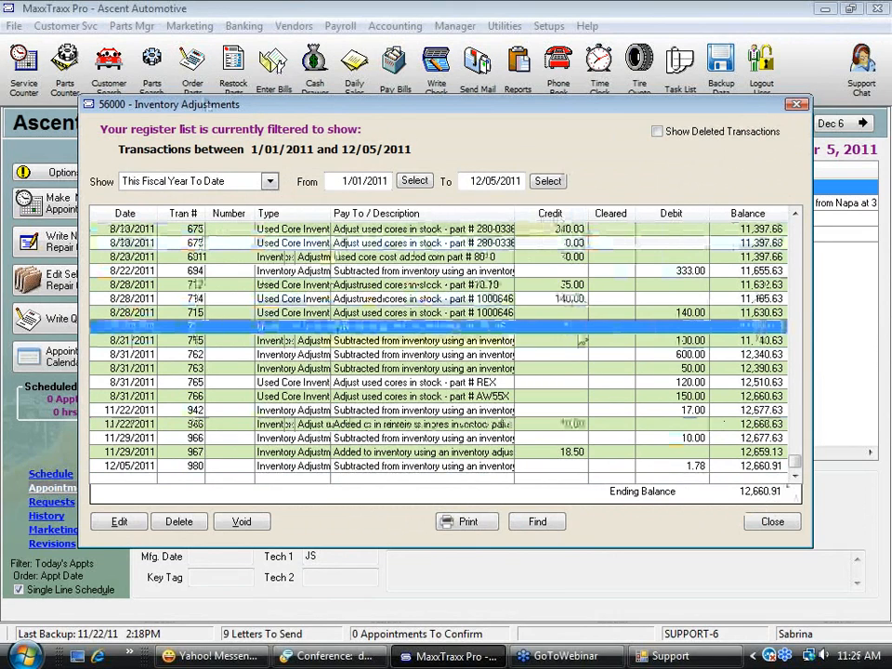
left_click(579, 452)
left_click(577, 425)
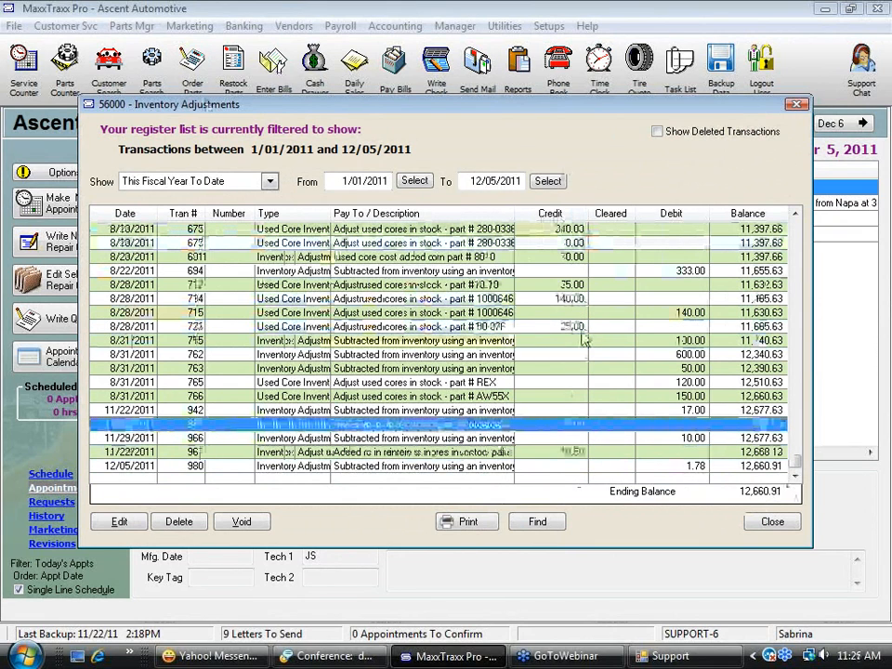
left_click(577, 452)
left_click(574, 425)
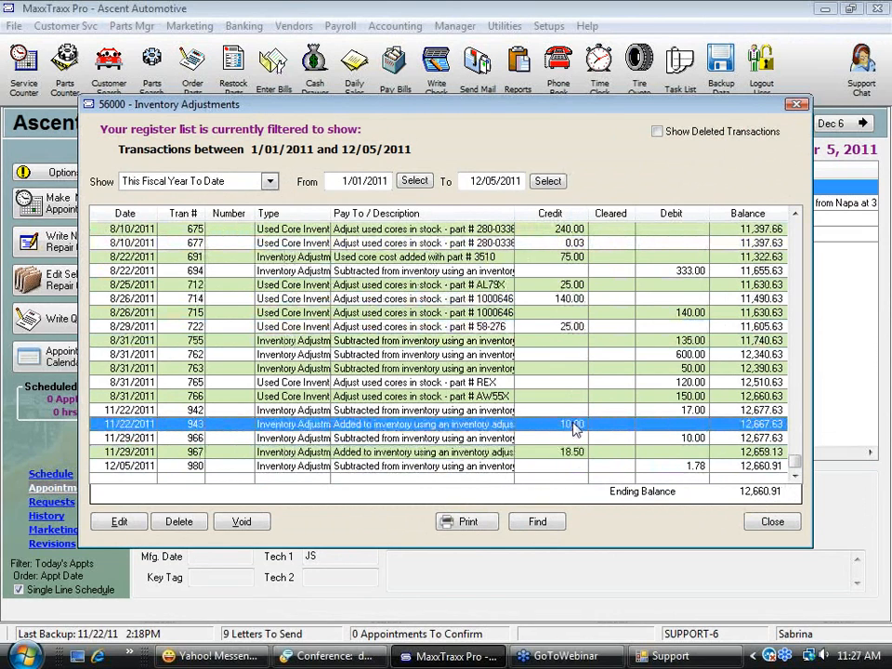
Examine the debit entries from 8/22/2011 to 11/22/2011 in the Inventory Adjustments register, and close the register
left_click(688, 271)
left_click(688, 313)
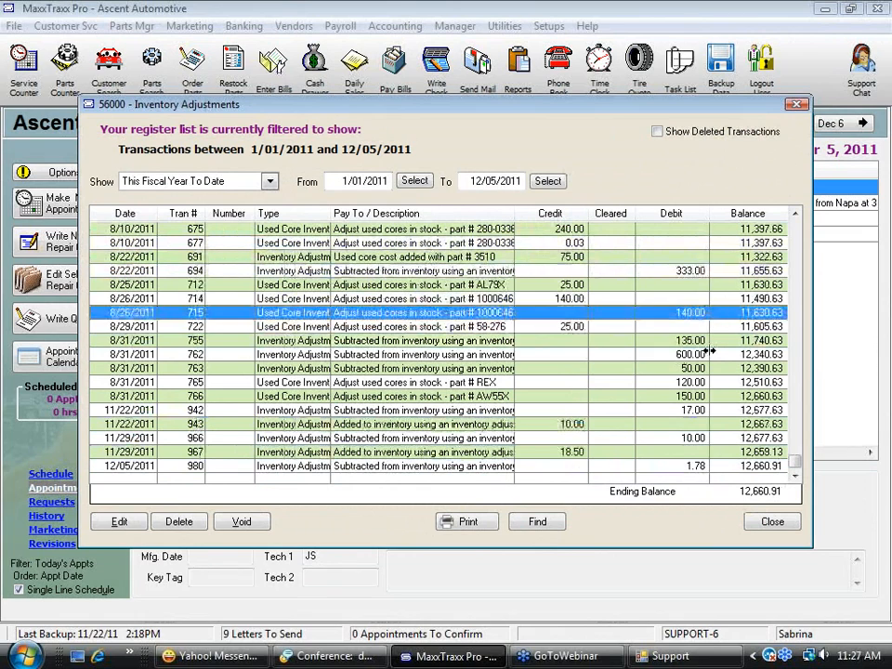
left_click(708, 346)
left_click(699, 355)
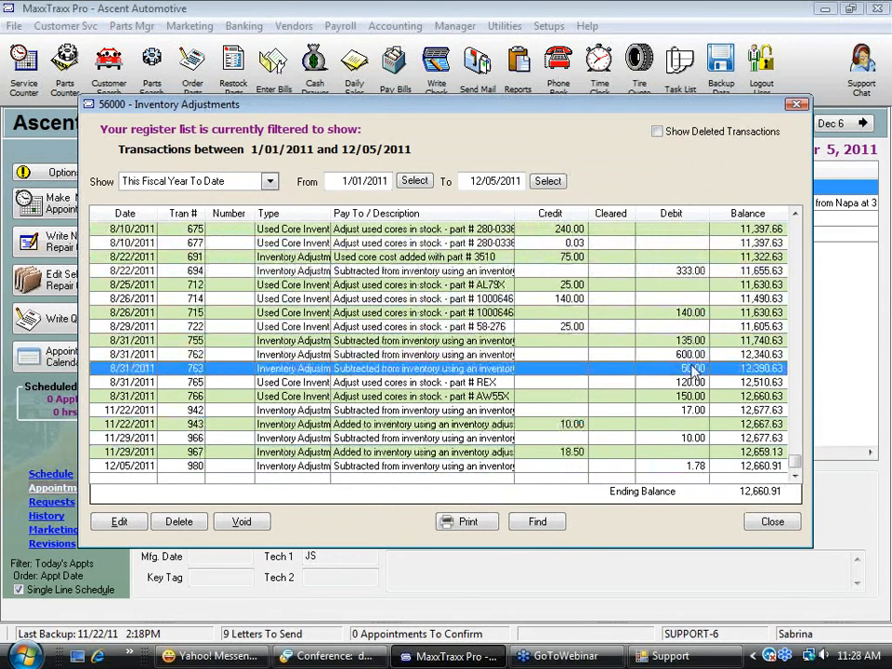
left_click(695, 369)
left_click(693, 383)
left_click(694, 396)
left_click(696, 410)
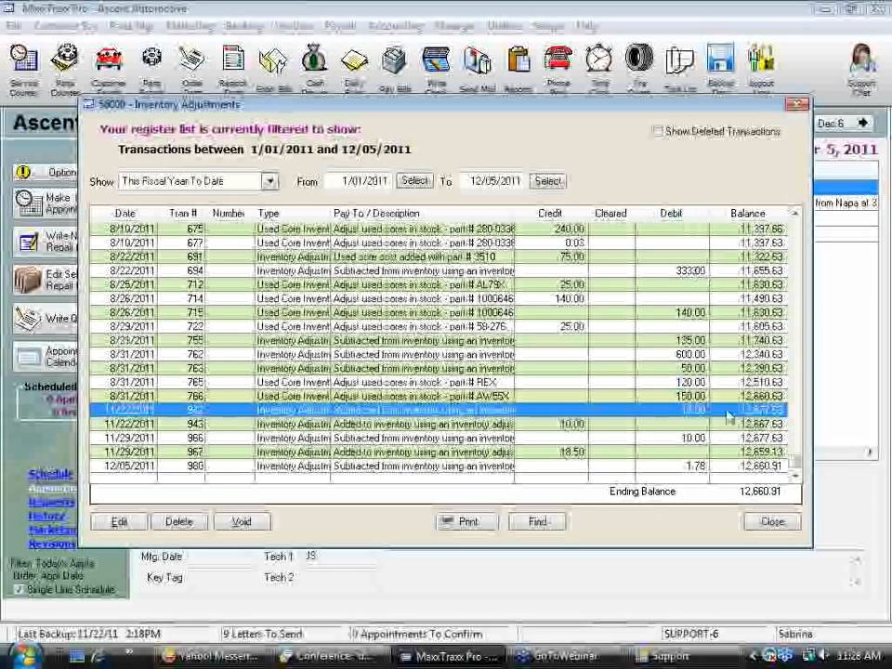
left_click(782, 525)
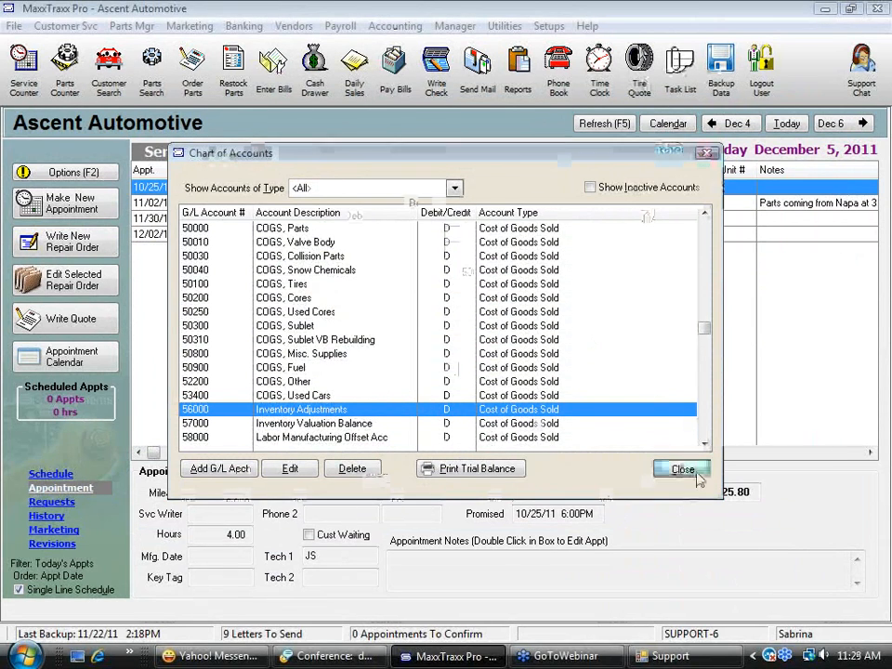
Close the Chart of Accounts and start adding a new part from Parts Search
left_click(693, 476)
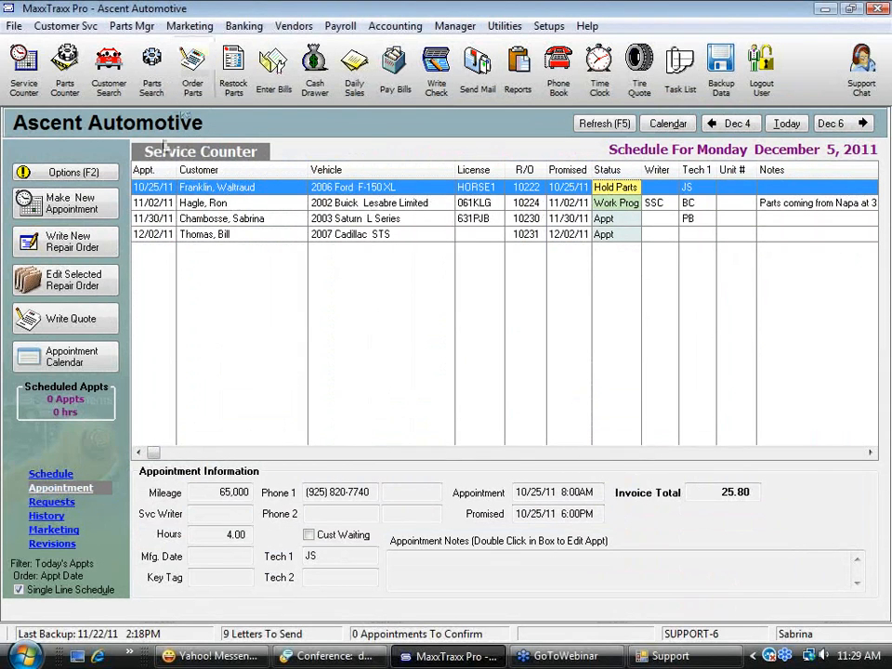
left_click(151, 66)
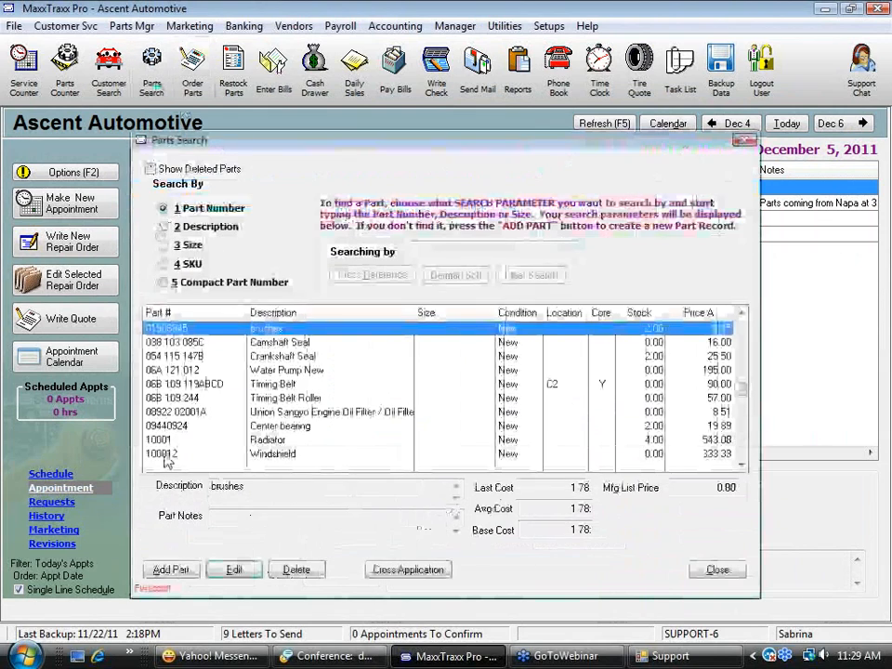
left_click(171, 570)
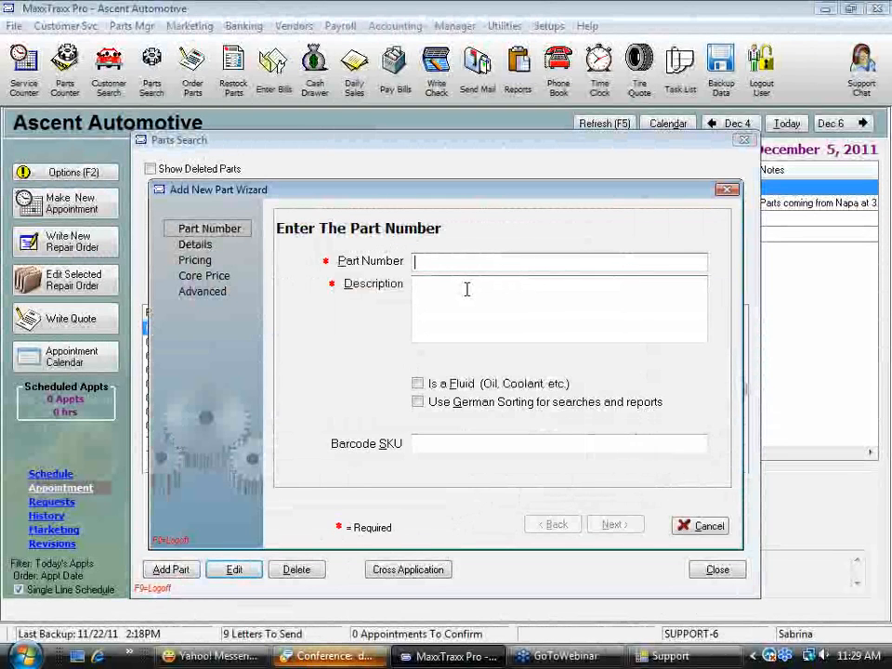
Enter part number 1031GOLD with the description Oil Filter, leave the barcode SKU blank, and continue to the part details
type("1031GOLD")
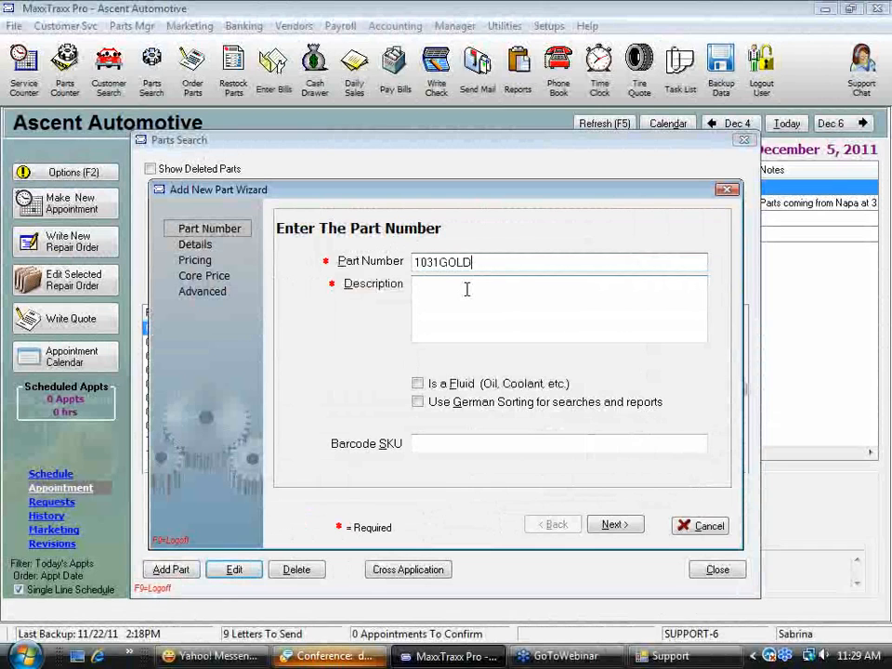
left_click(466, 289)
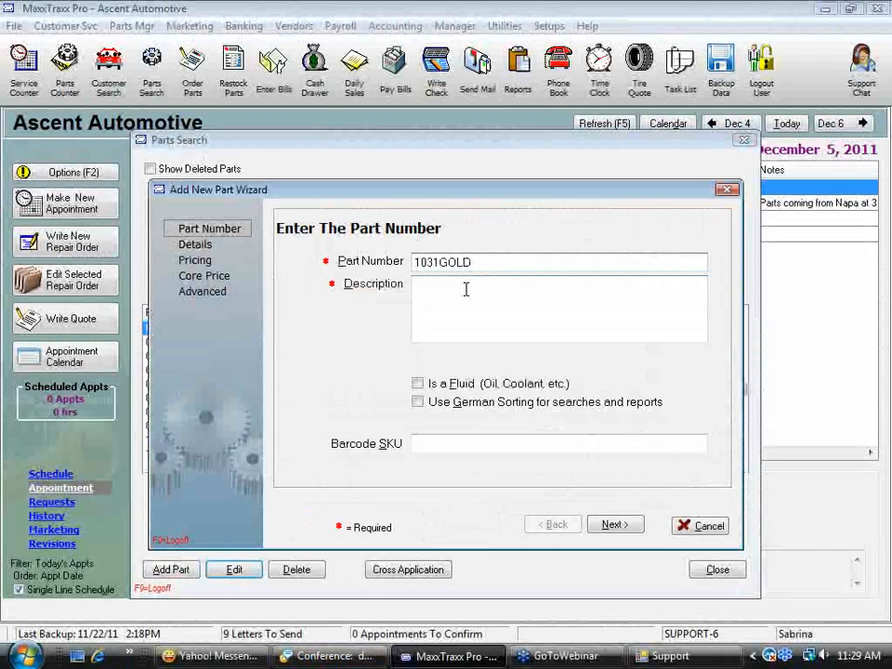
type("Oil Filer")
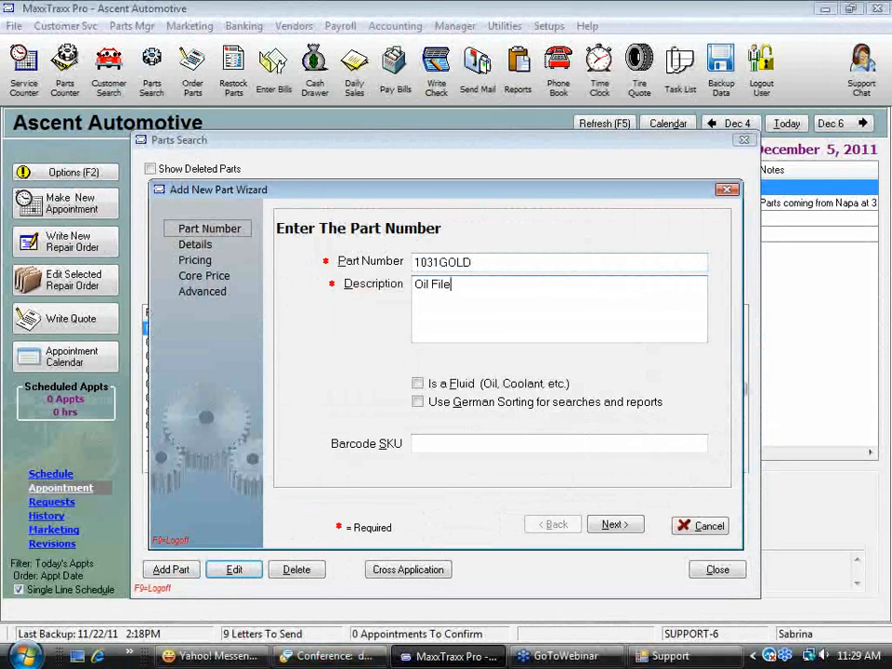
key("shift+Tab")
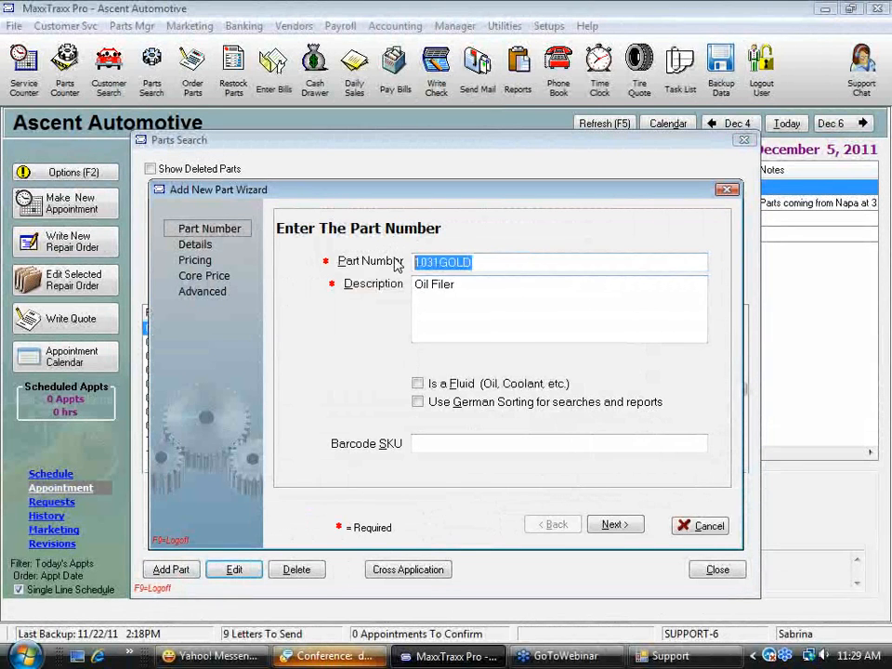
left_click_drag(455, 285, 414, 284)
left_click(443, 288)
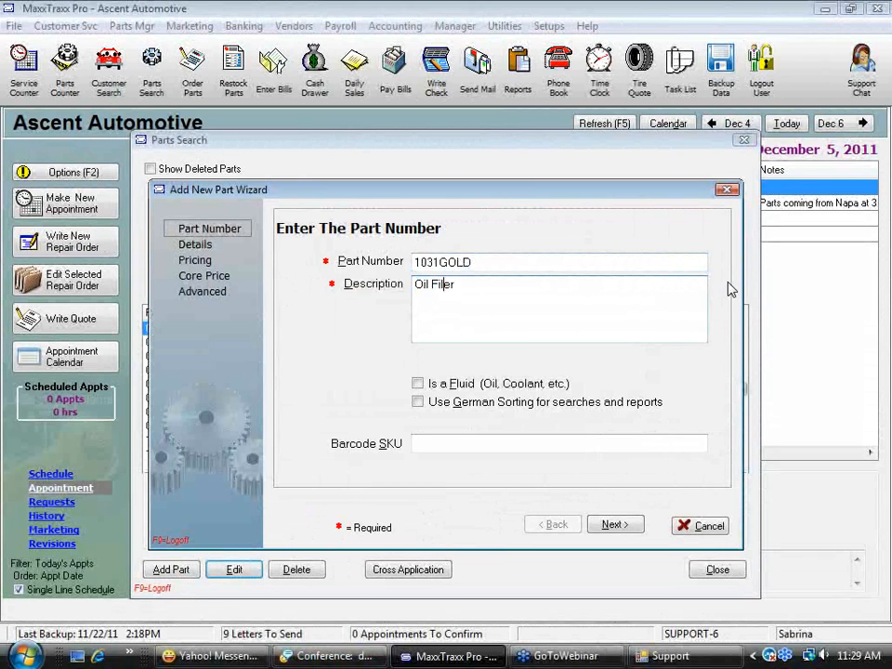
type("t")
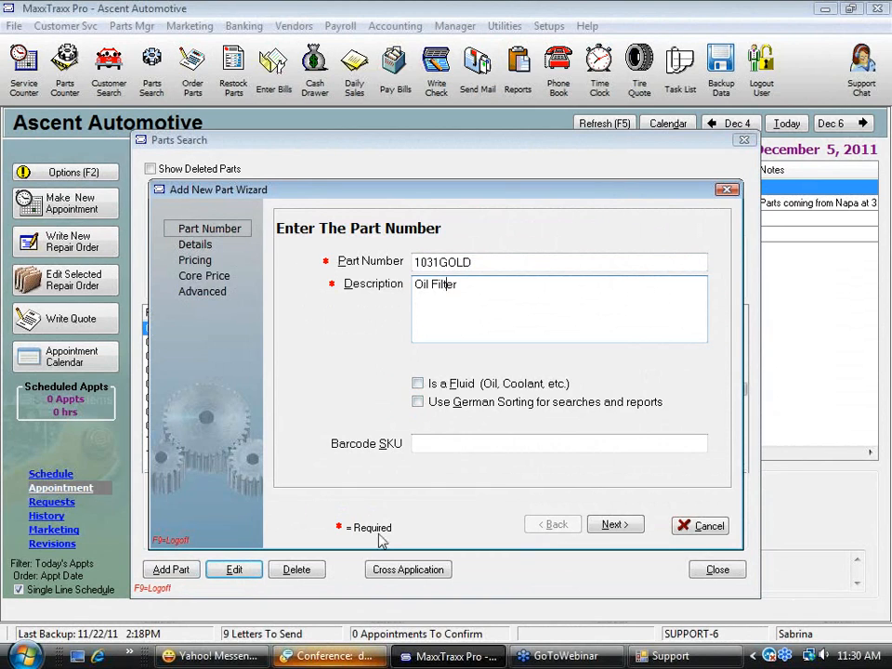
left_click(434, 444)
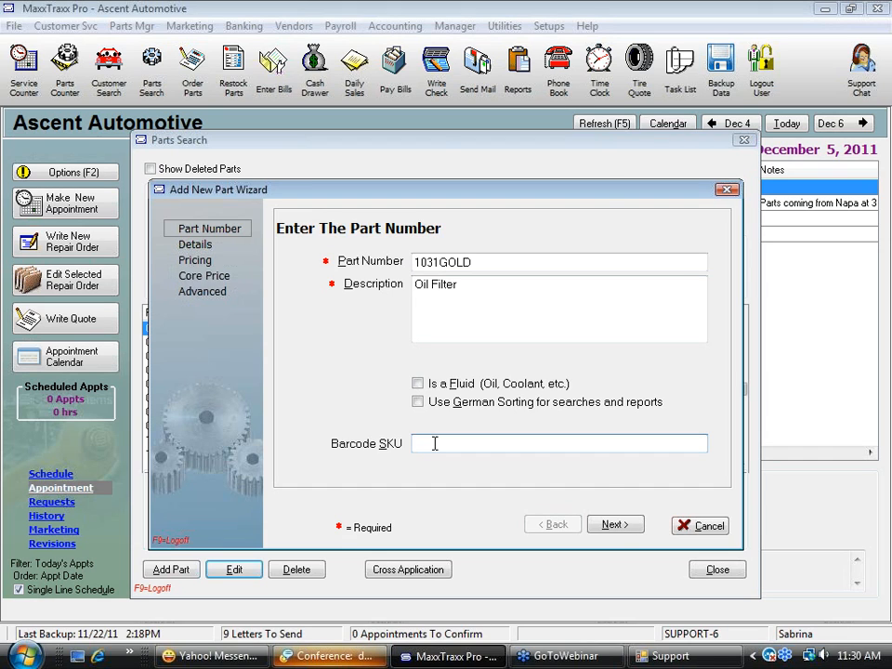
left_click(616, 525)
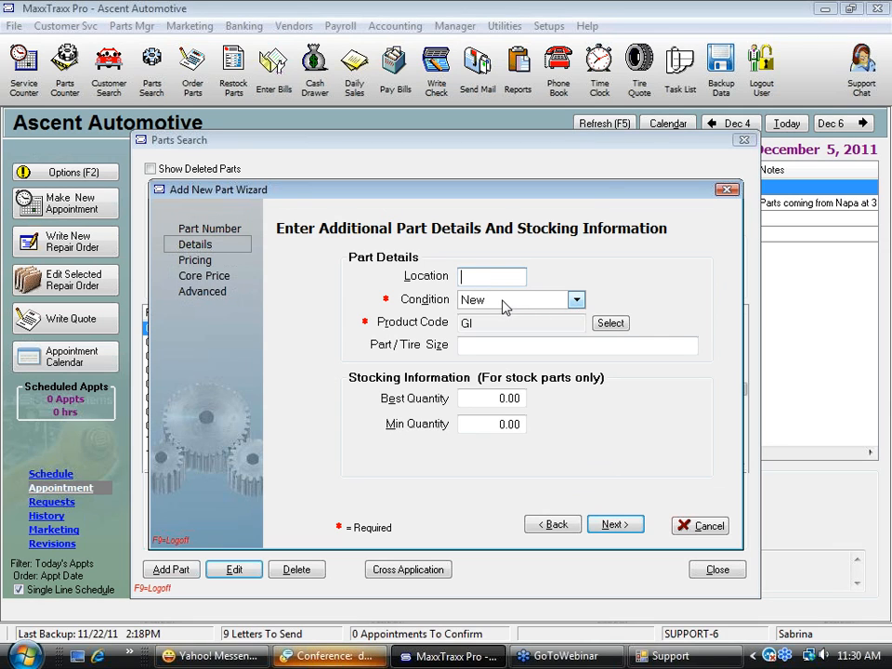
Check the available Condition options, revisit the part number and description, and return to the part details
left_click(577, 299)
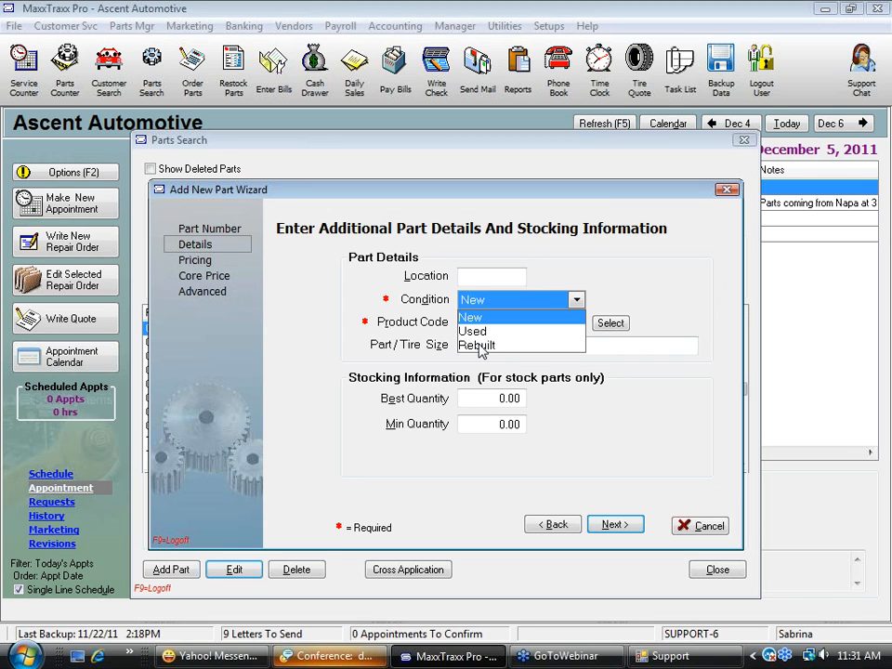
left_click(575, 299)
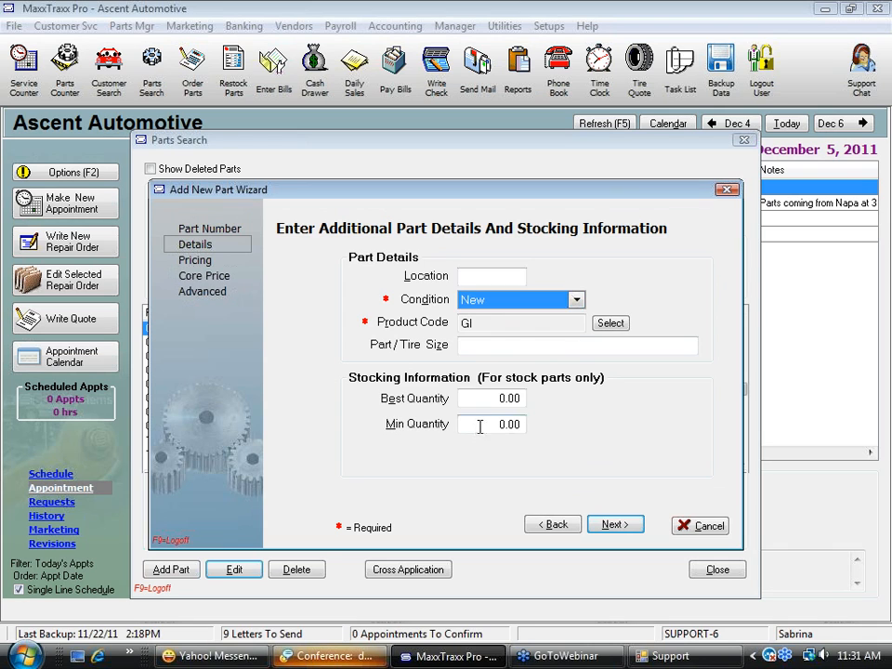
left_click(555, 524)
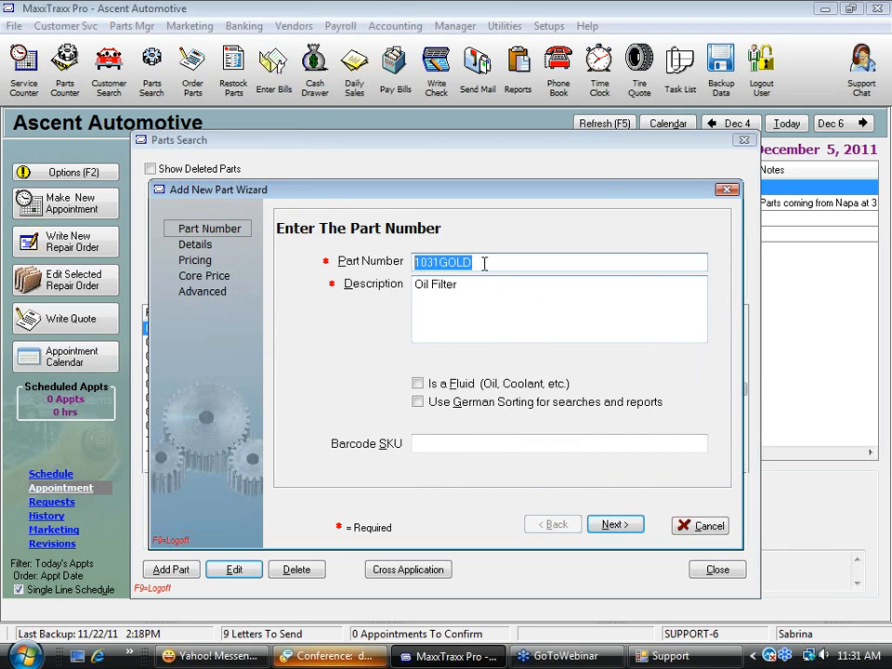
key("Tab")
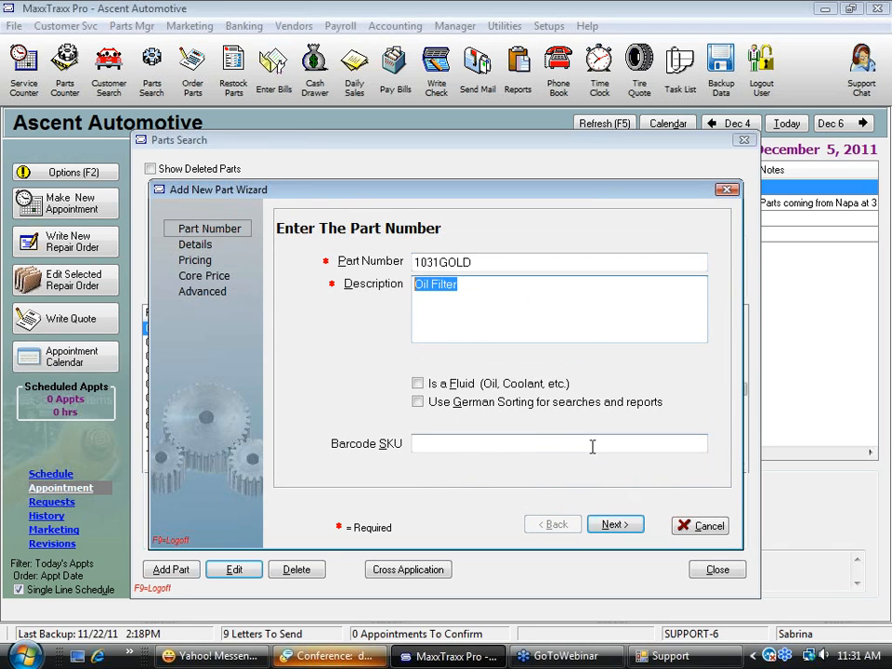
left_click(625, 526)
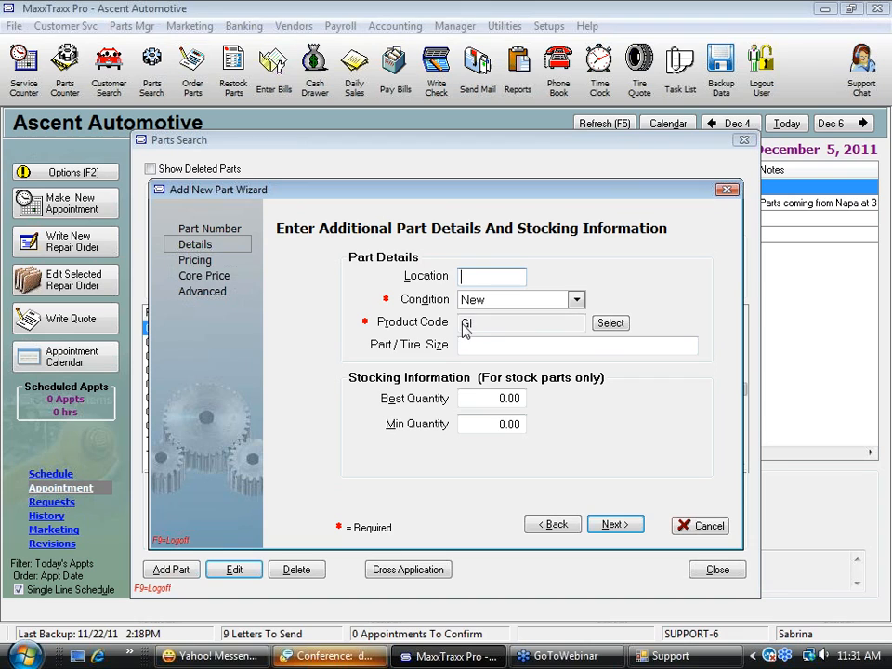
Examine the Part/Tire Size entry and the Best Quantity and Min Quantity stocking entries for the new part
left_click(513, 344)
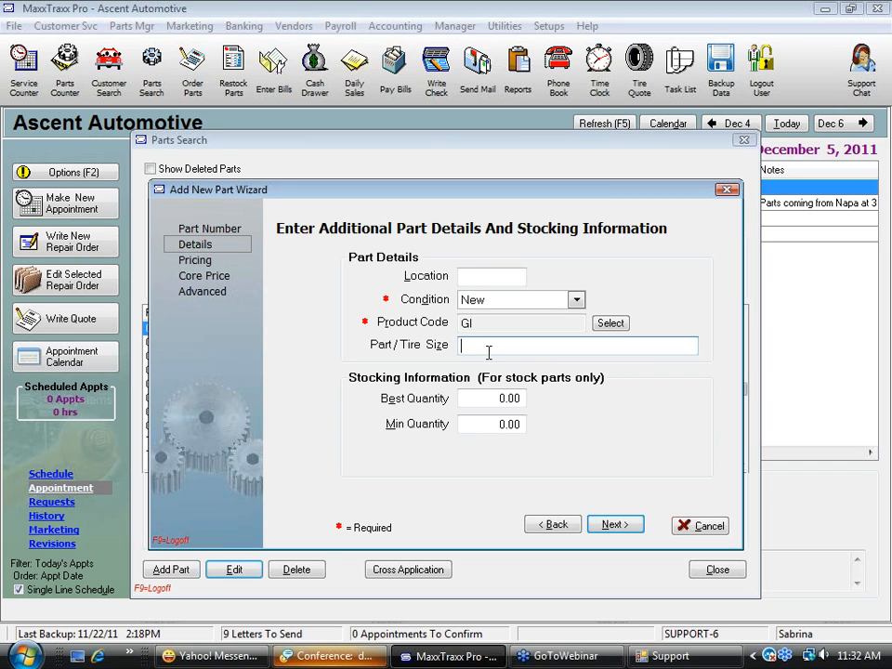
left_click(521, 397)
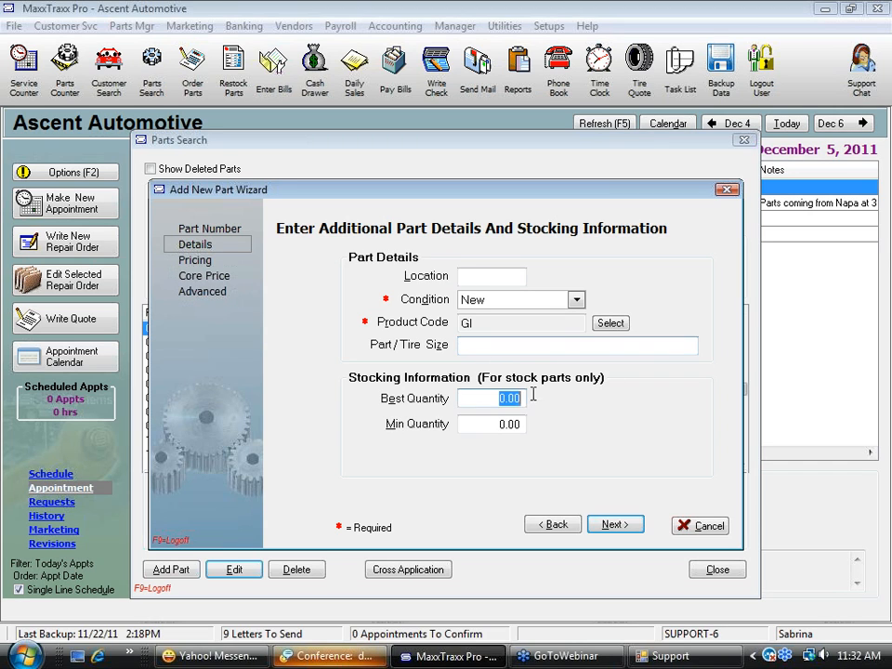
left_click(507, 424)
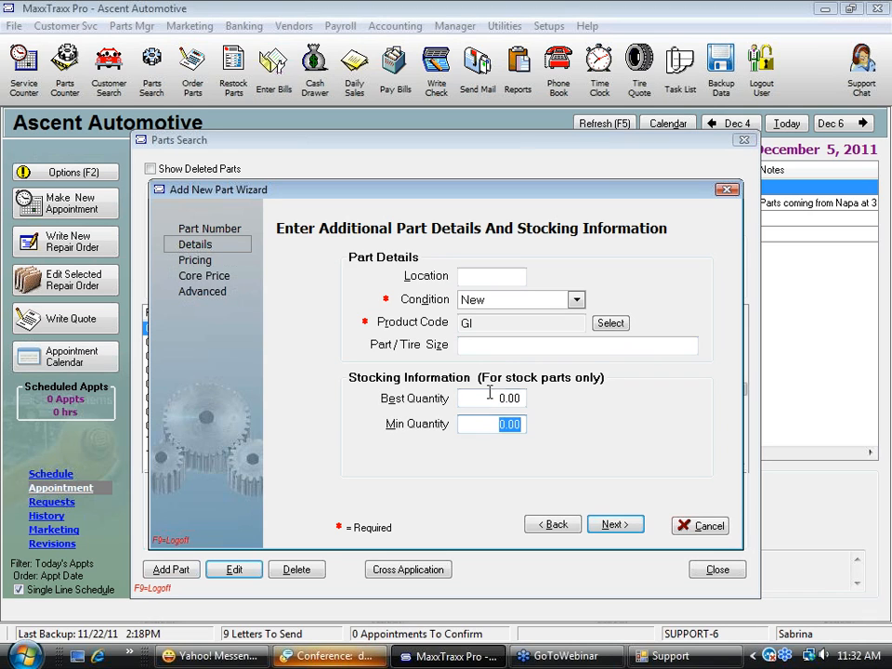
left_click(490, 396)
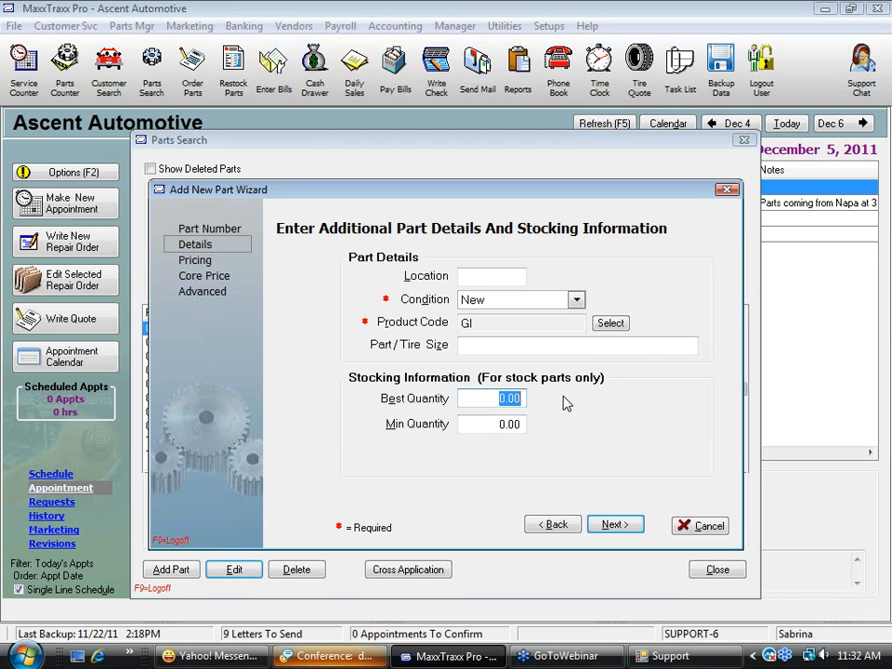
key("Tab")
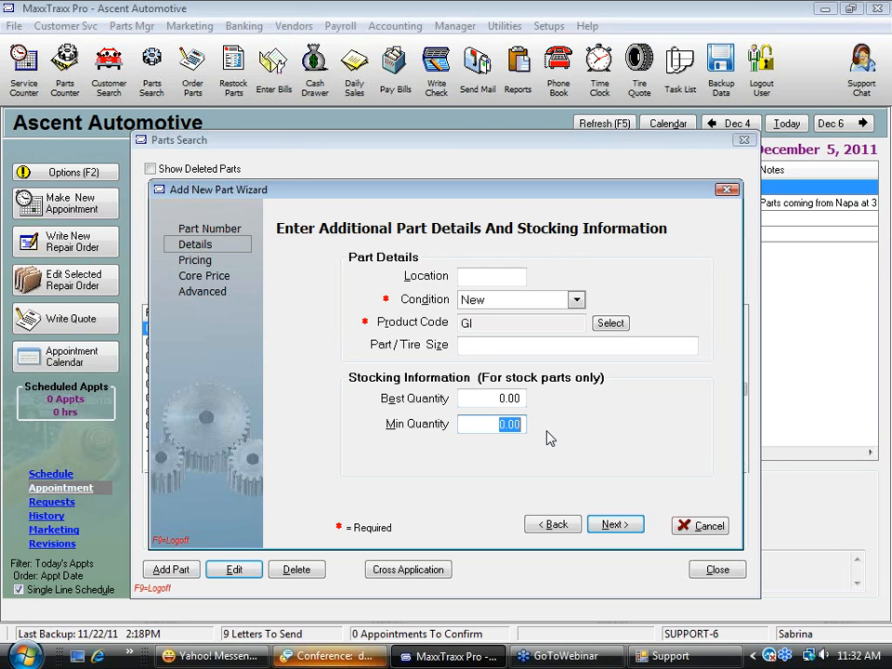
left_click(512, 398)
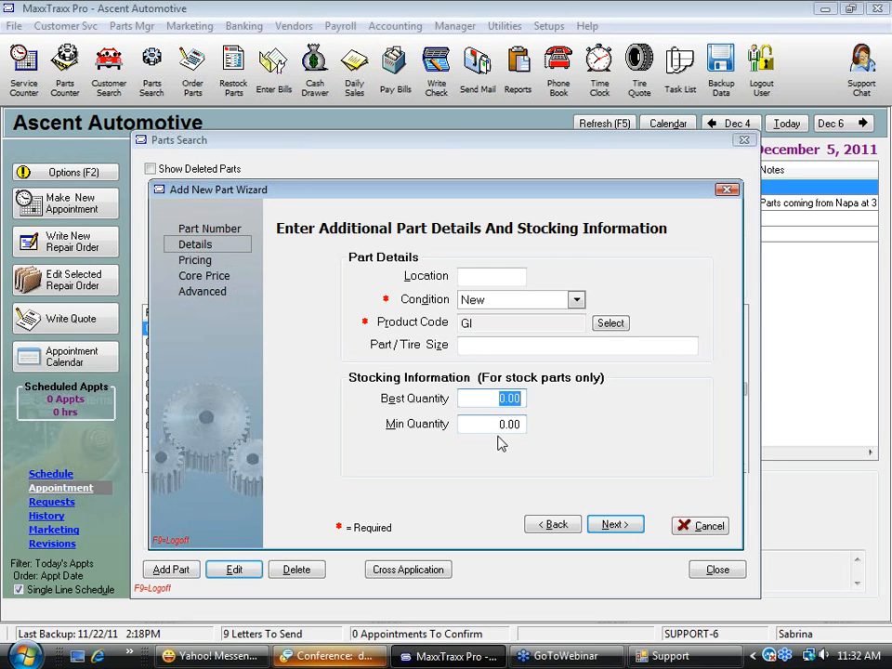
left_click(510, 424)
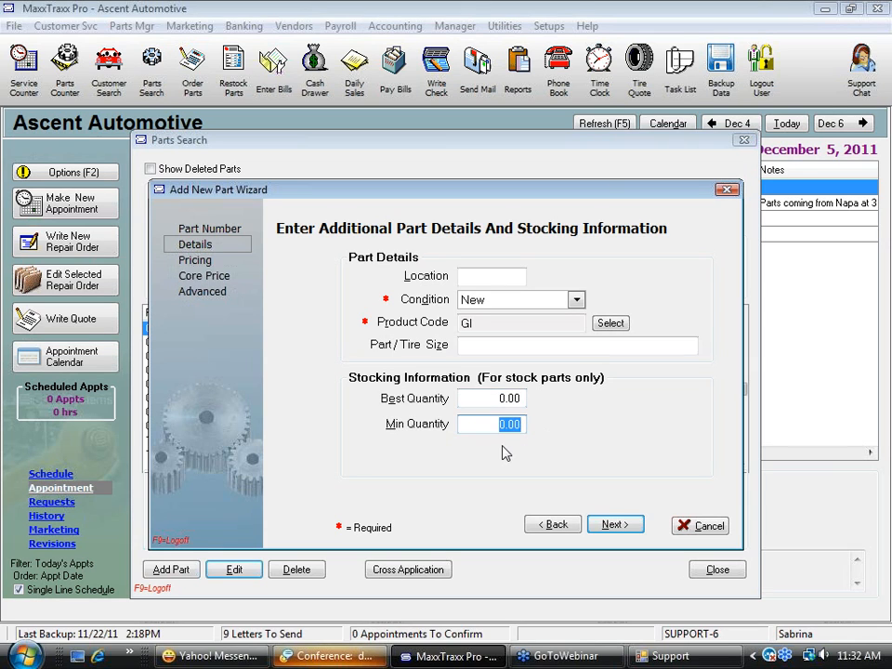
left_click(492, 400)
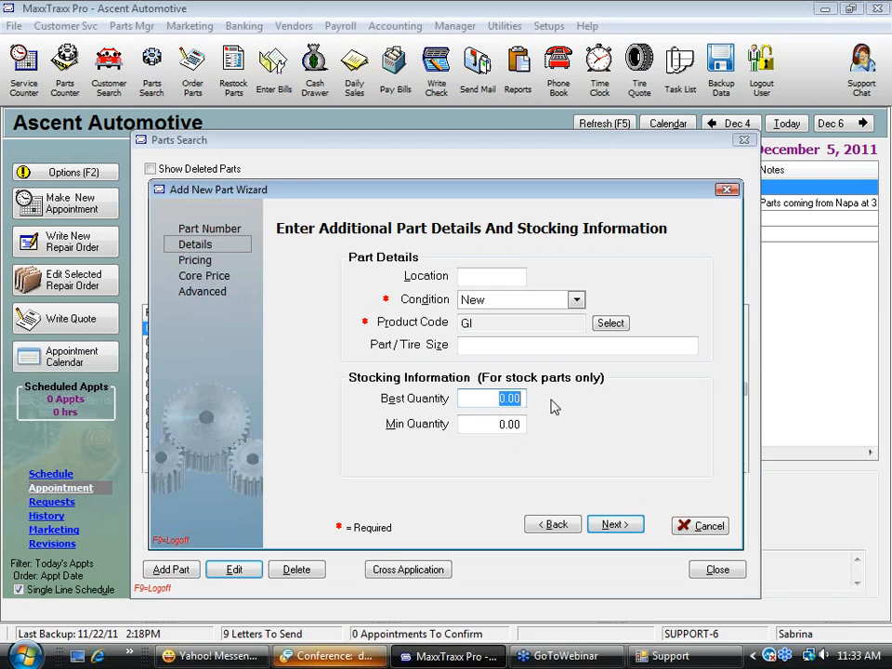
Set the new part's best quantity to 6 and its minimum quantity to 2
left_click(505, 423)
left_click(459, 398)
type("6")
key("Tab")
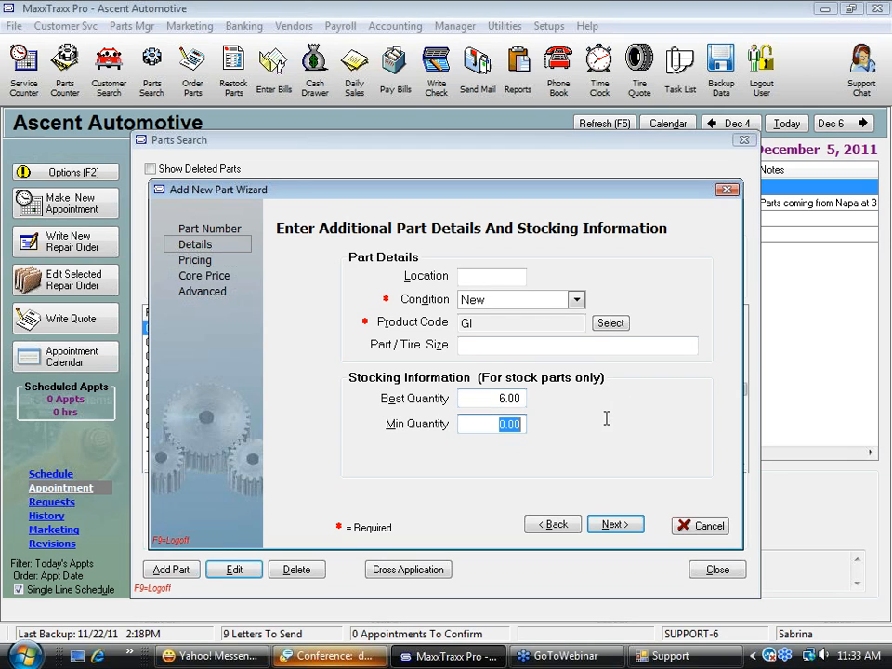
type("2")
key("Tab")
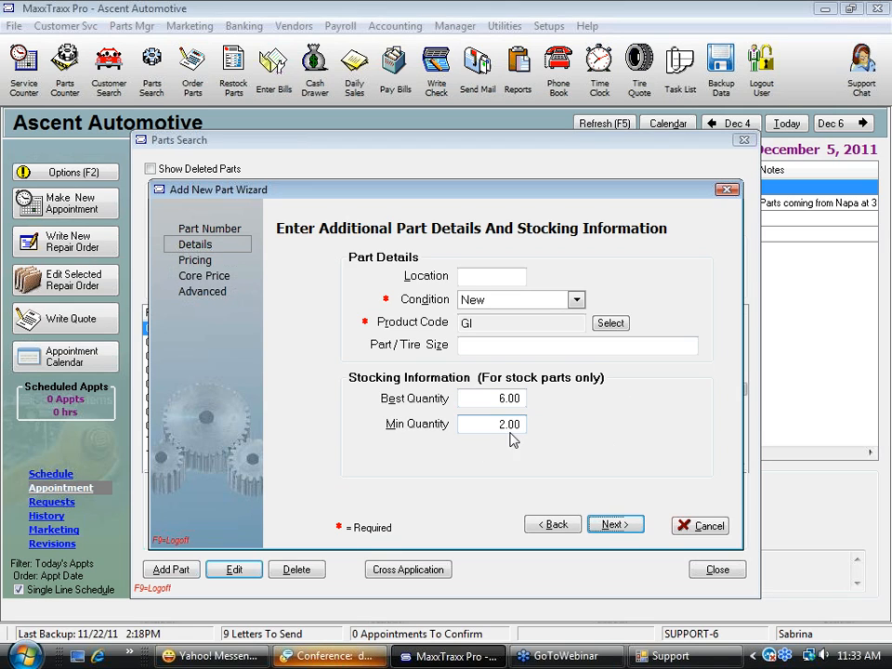
Change the oil filter's minimum quantity to 3 and continue to the pricing information
left_click_drag(490, 423, 560, 434)
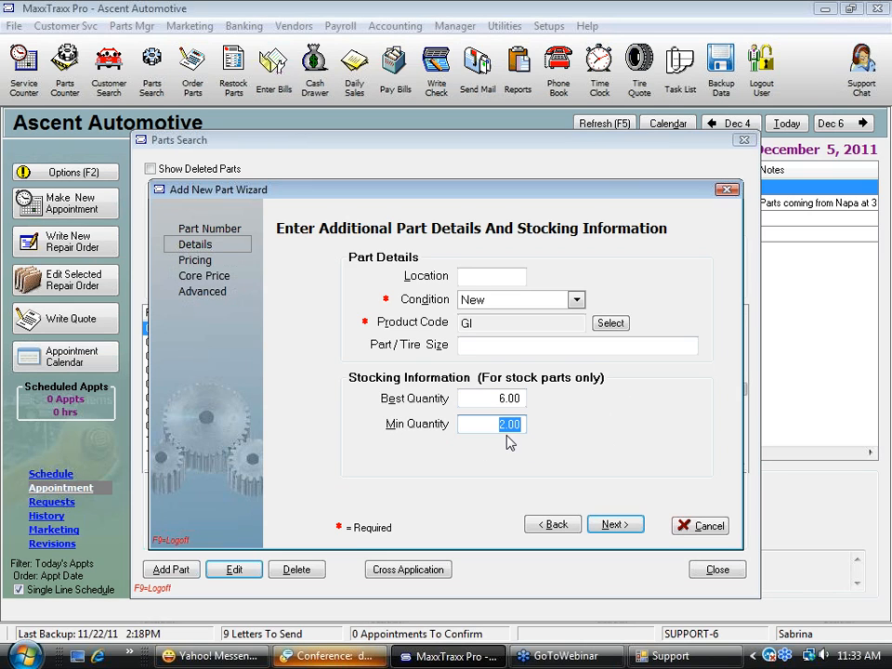
type("3")
key("Tab")
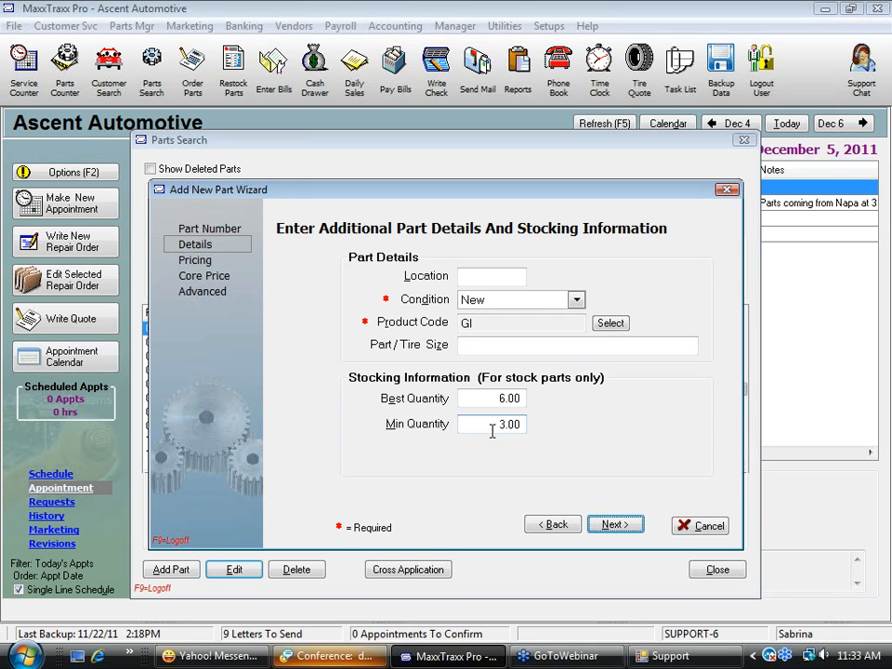
left_click_drag(488, 424, 561, 425)
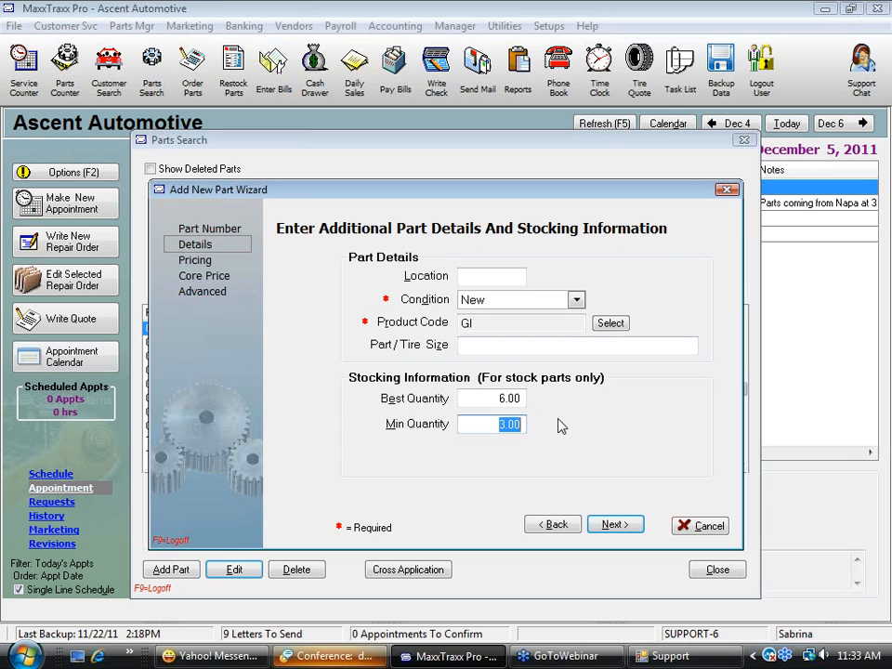
left_click(620, 526)
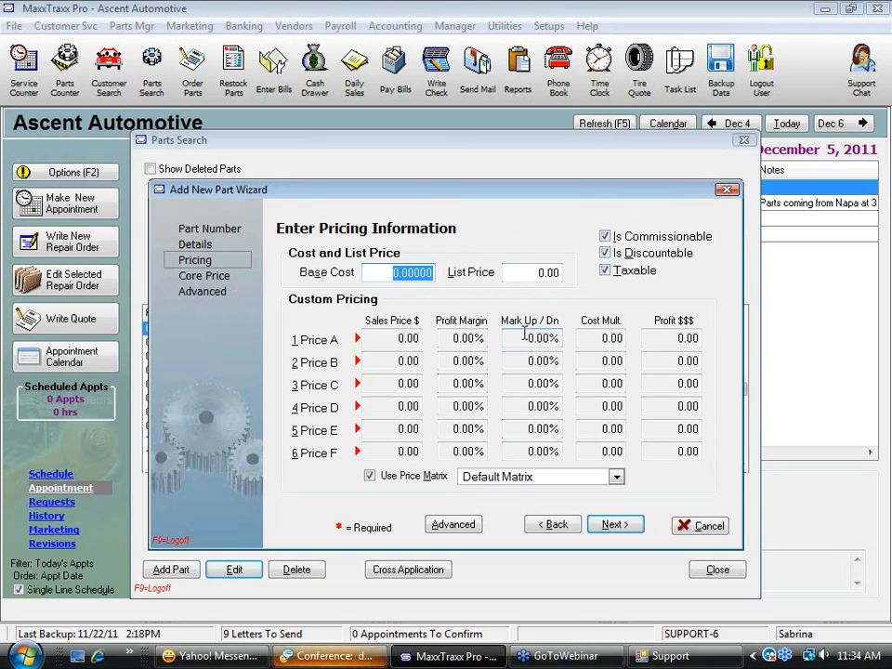
Enter a base cost of 3.50 and a list price of 7.95 for the new oil filter
type("3")
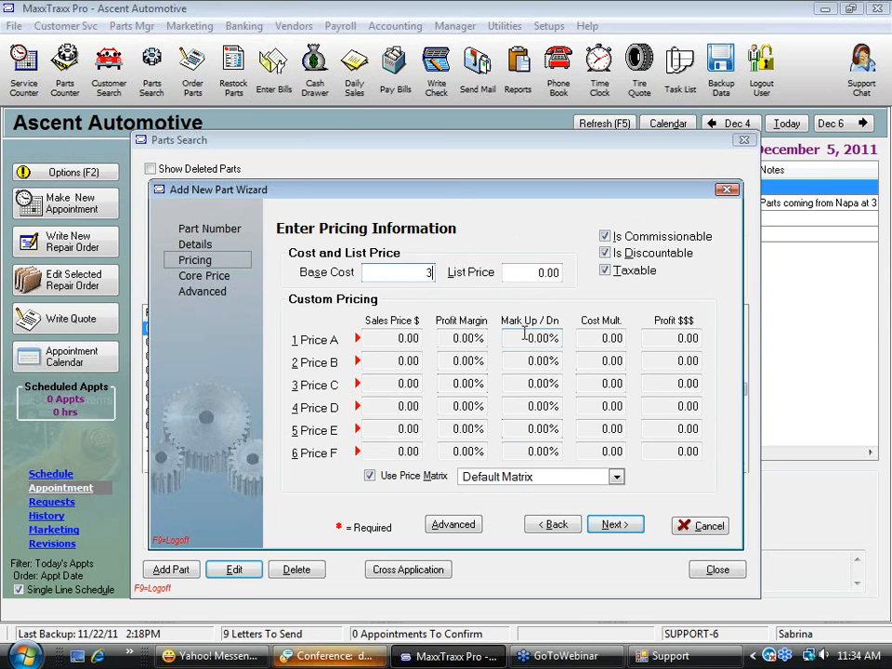
type(".5")
key("Tab")
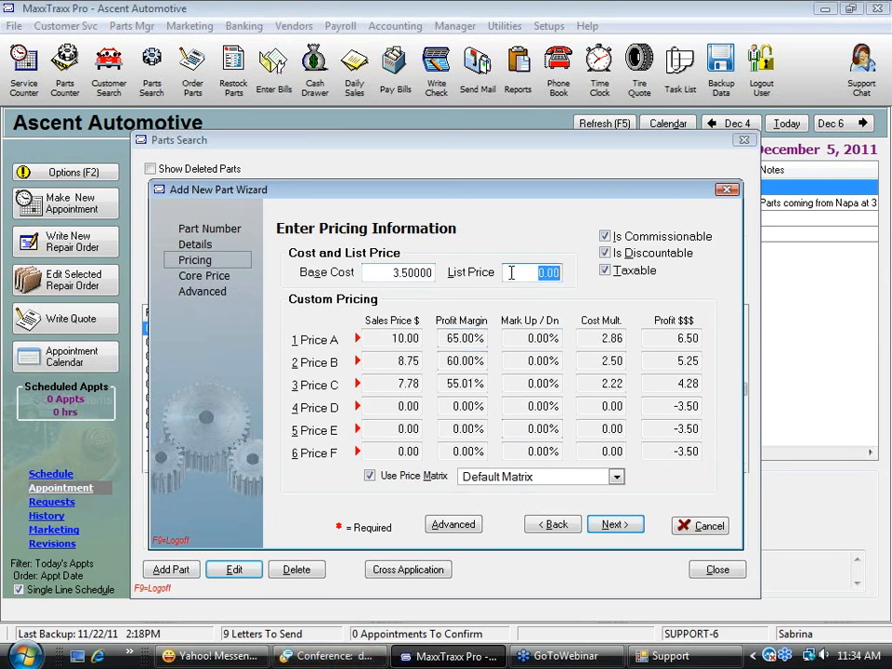
type("7.95")
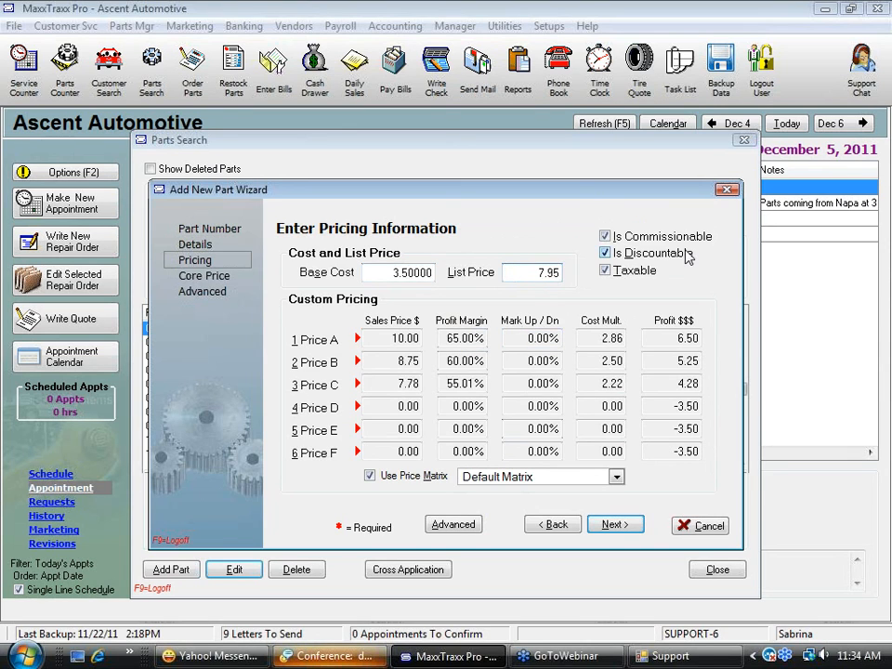
key("Tab")
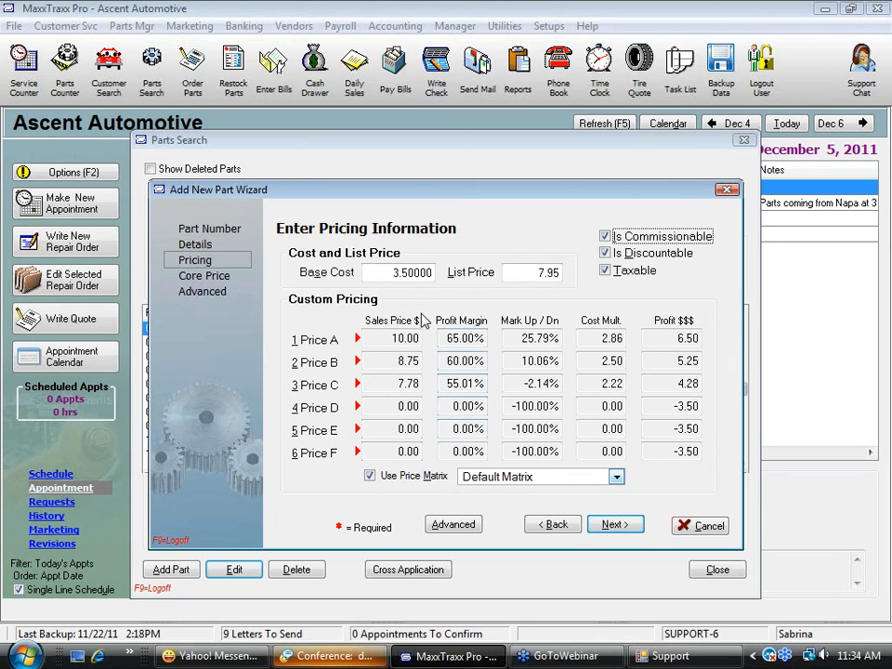
Review the base cost and Price A sales price, and change the price matrix to Oil filters
left_click_drag(400, 271, 462, 269)
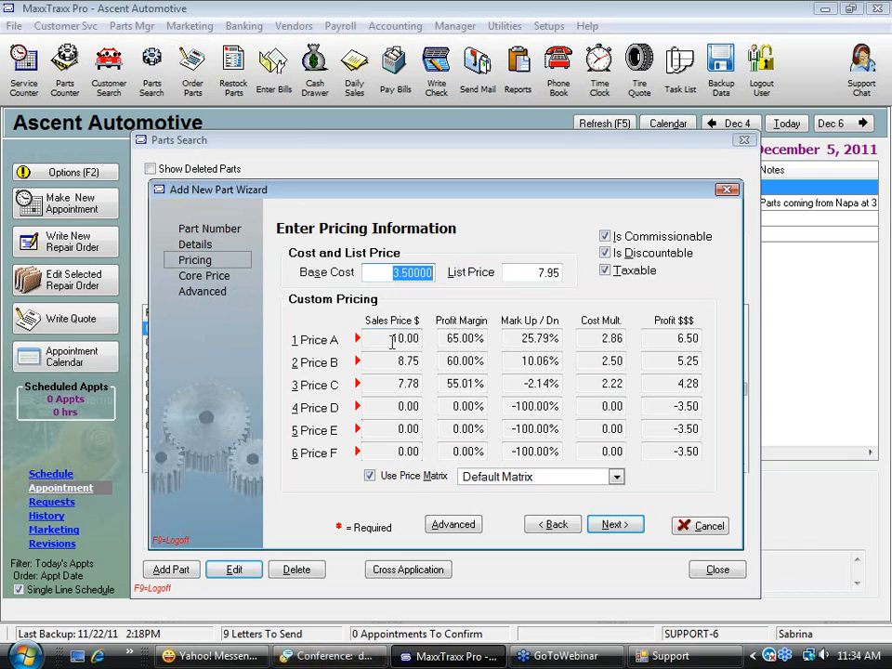
left_click_drag(370, 339, 441, 338)
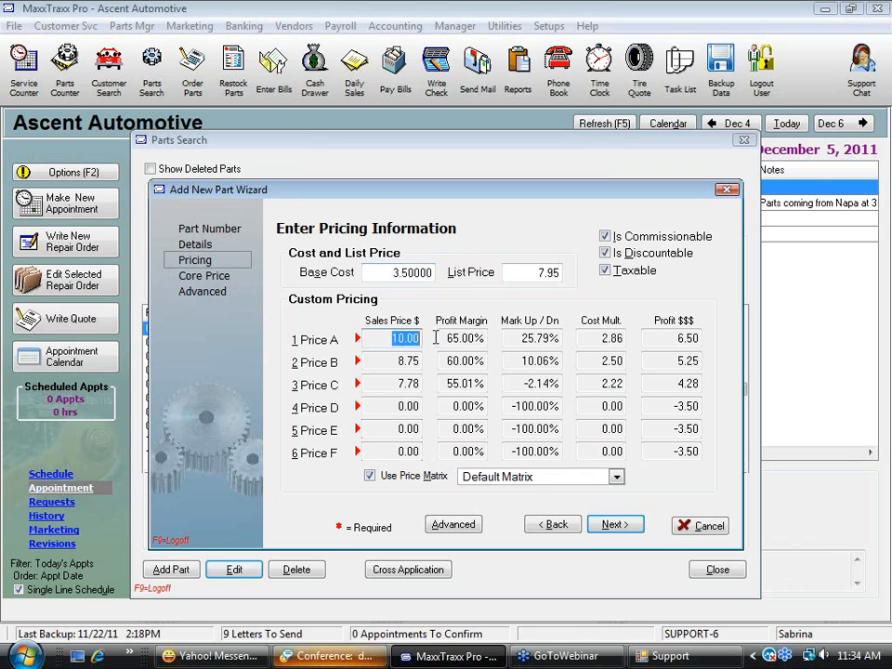
left_click(623, 477)
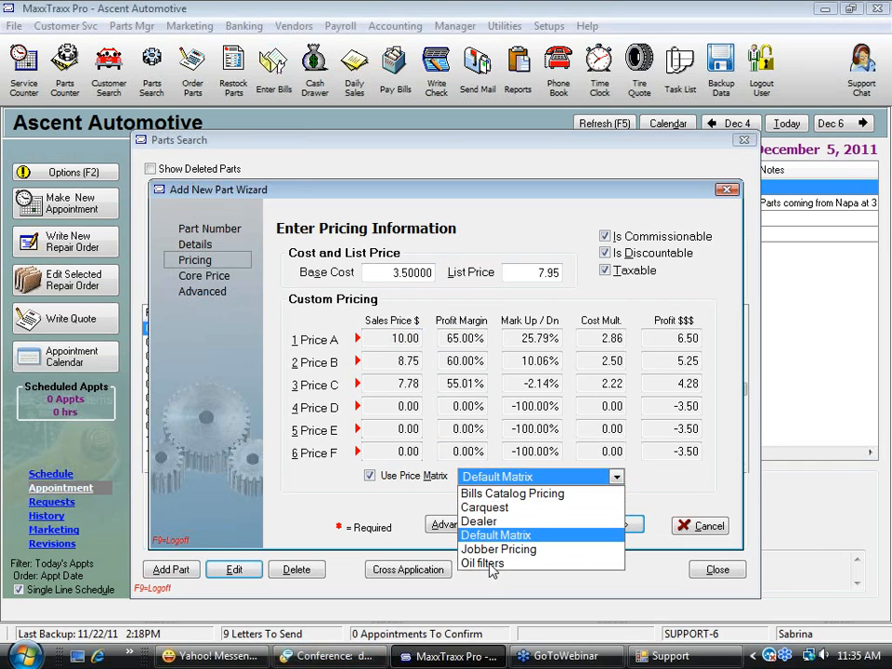
left_click(491, 563)
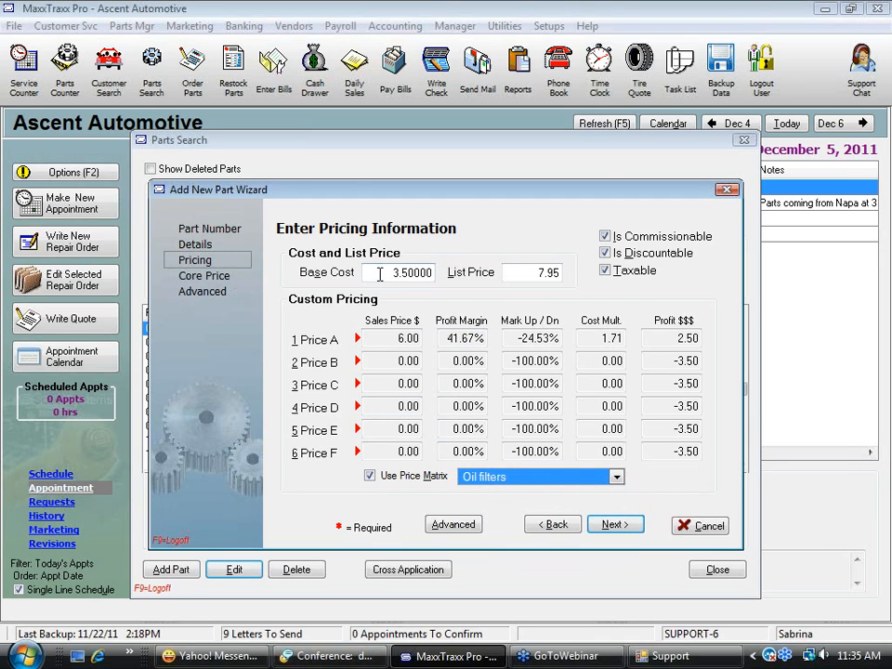
Compare the base cost with the Price A sales price, and set the base cost to 4.00
left_click_drag(383, 274, 455, 274)
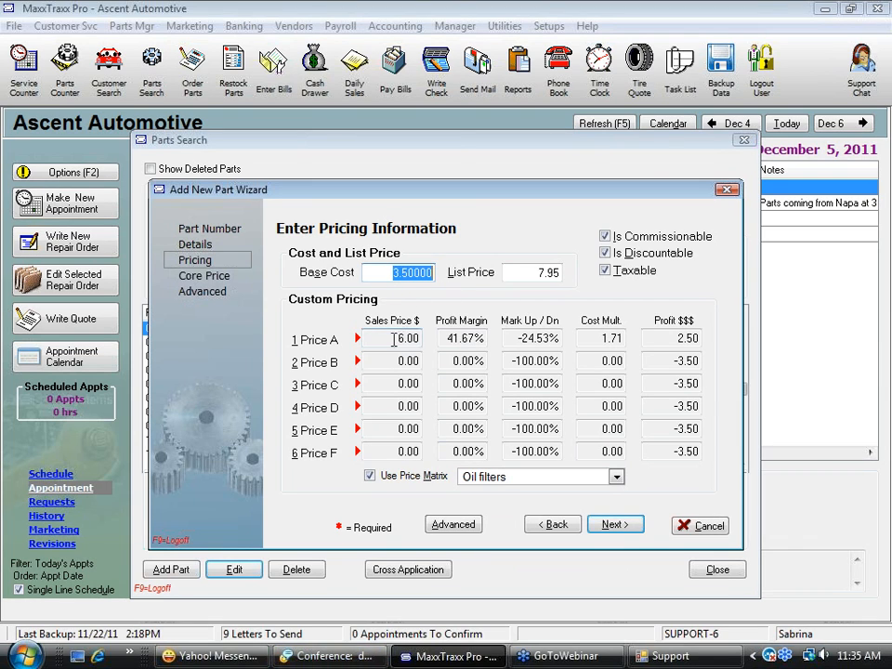
key("Tab")
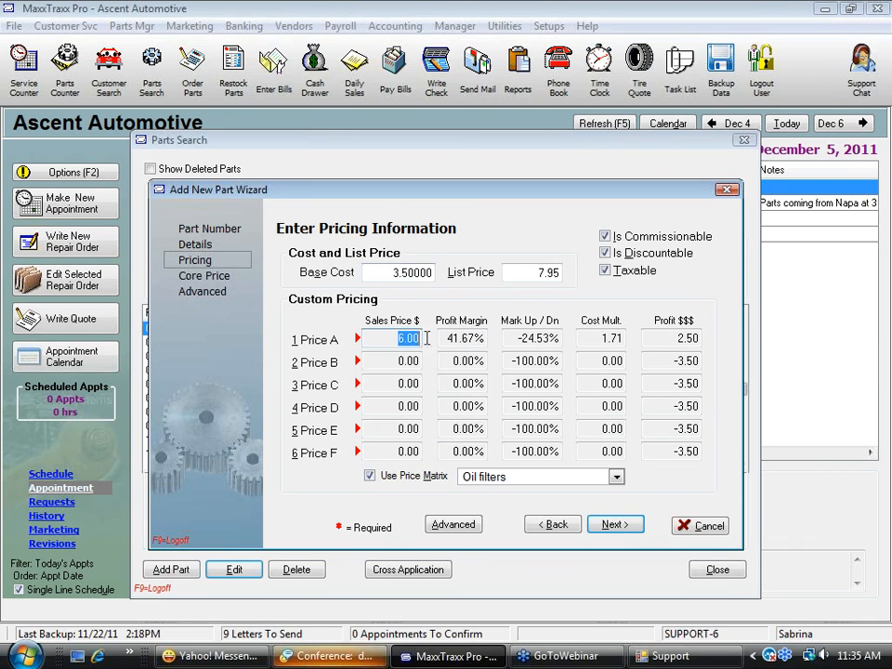
left_click(394, 273)
type("4")
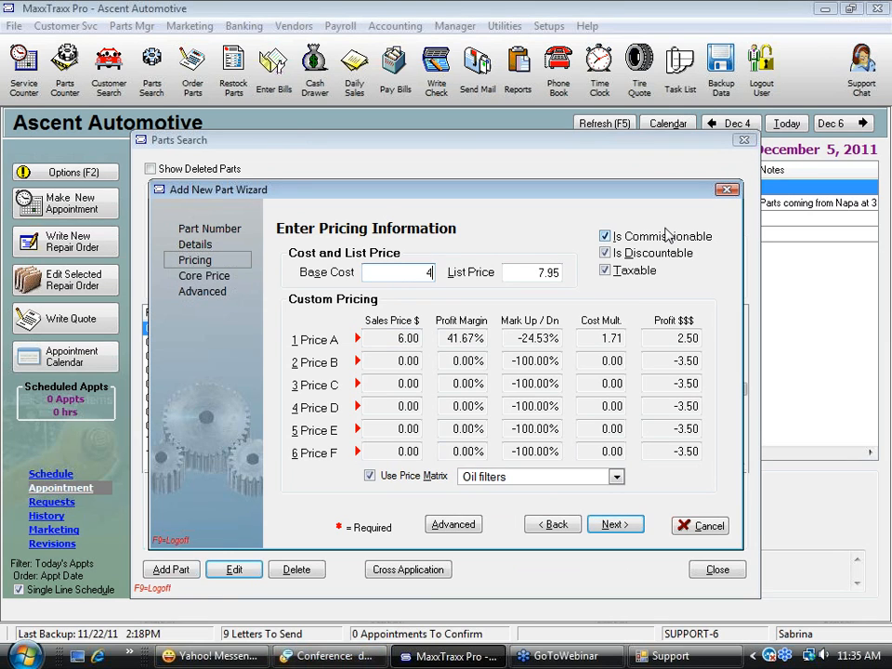
key("Tab")
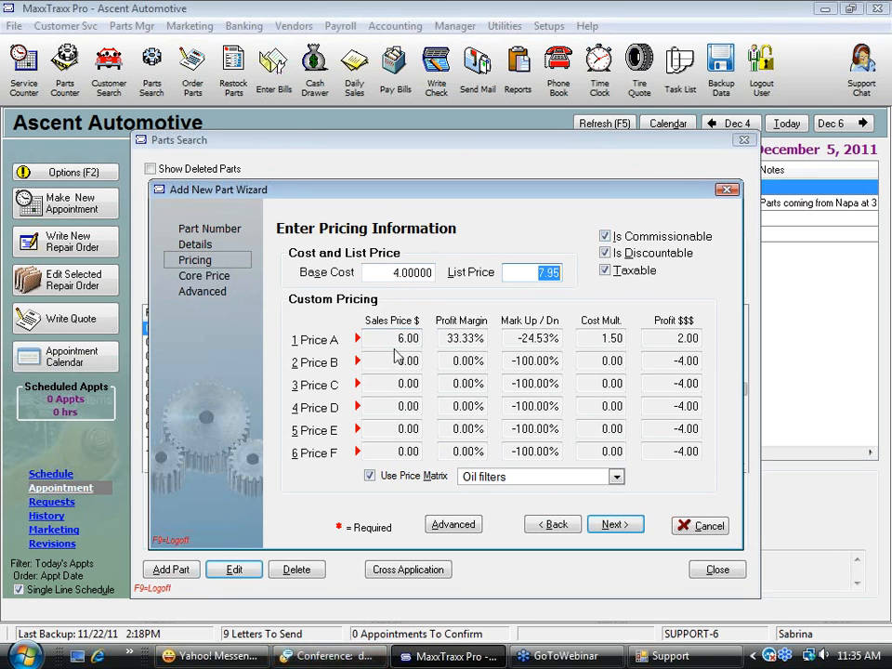
Switch the price matrix to Dealer and compare Price A's sales price and profit margin with the base cost and list price
left_click(618, 477)
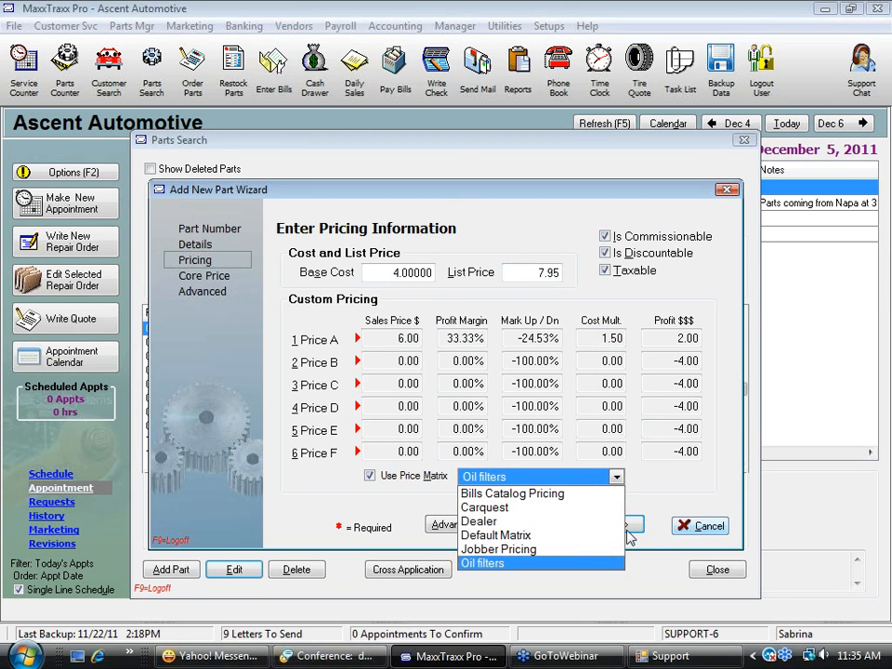
left_click(479, 564)
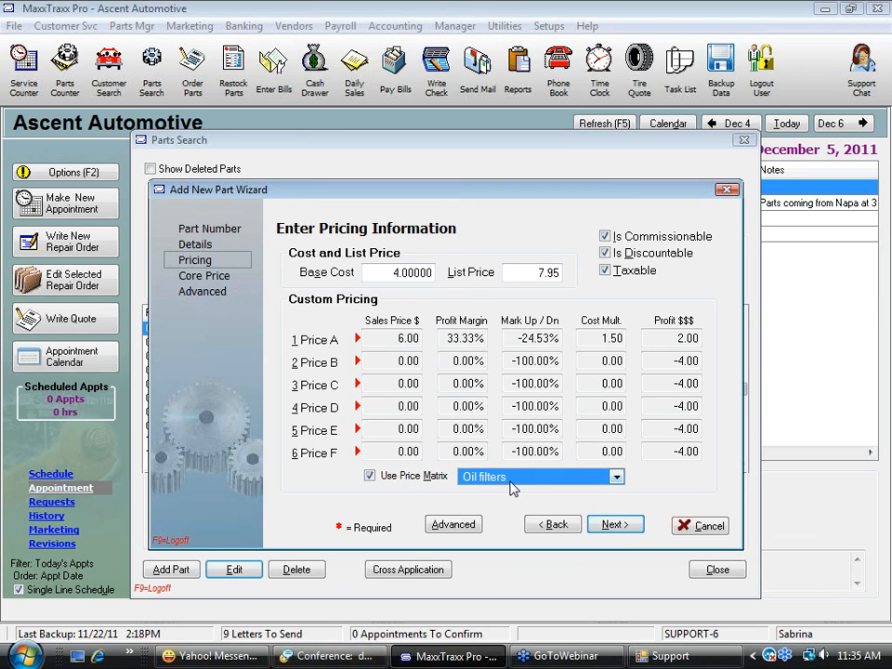
left_click(614, 478)
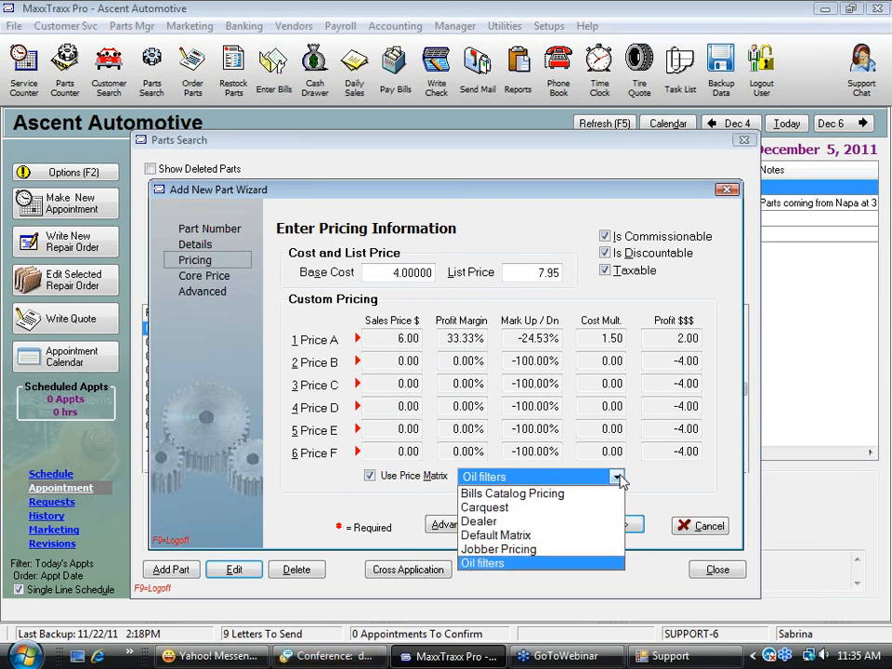
left_click(492, 522)
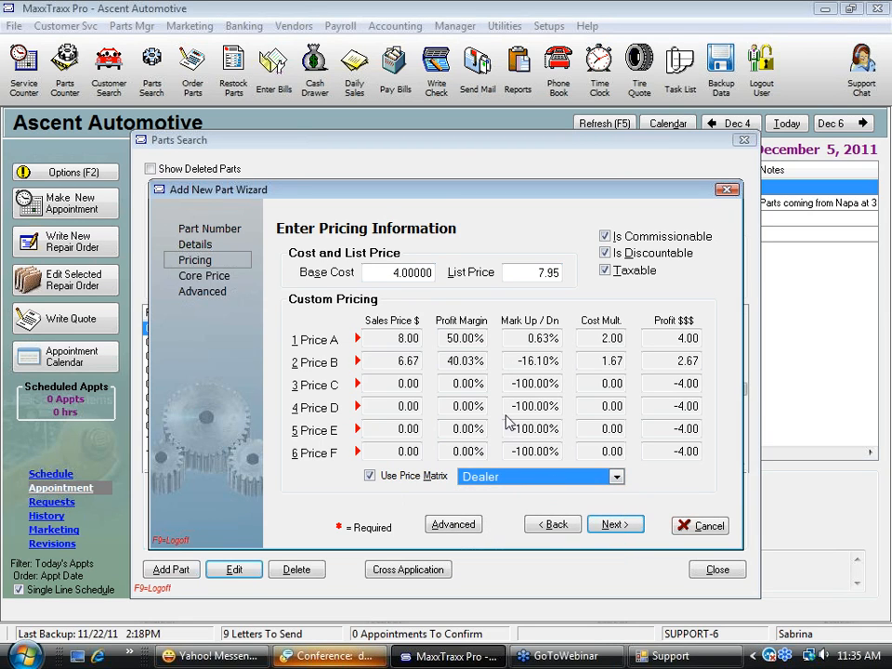
left_click_drag(450, 338, 498, 339)
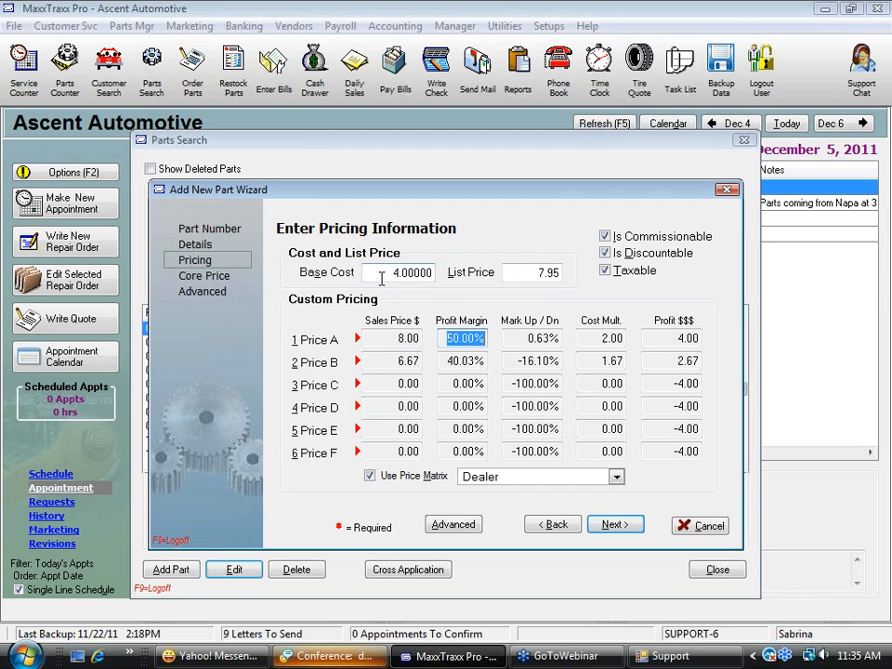
left_click_drag(383, 276, 469, 285)
left_click_drag(447, 339, 486, 339)
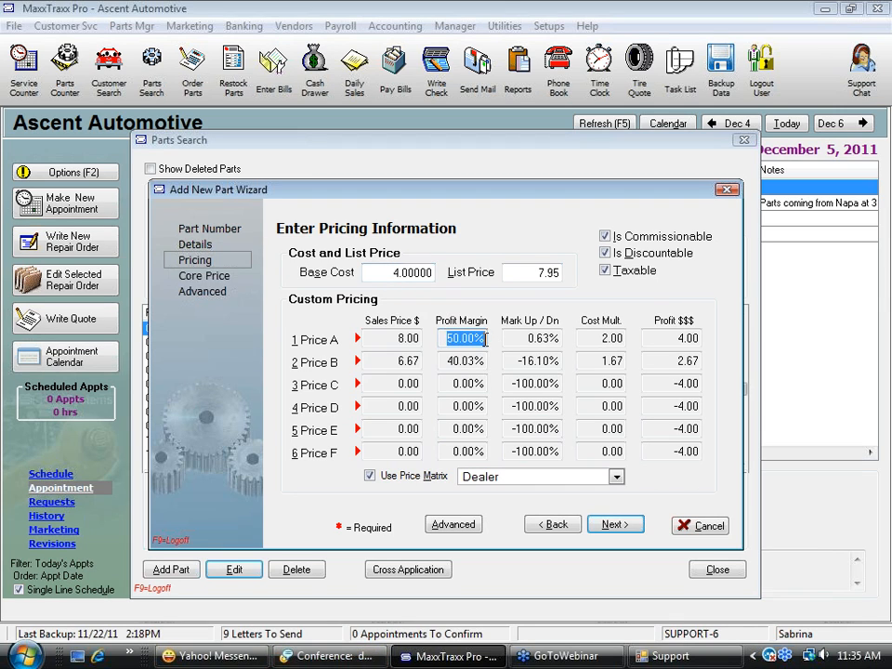
left_click_drag(395, 340, 419, 340)
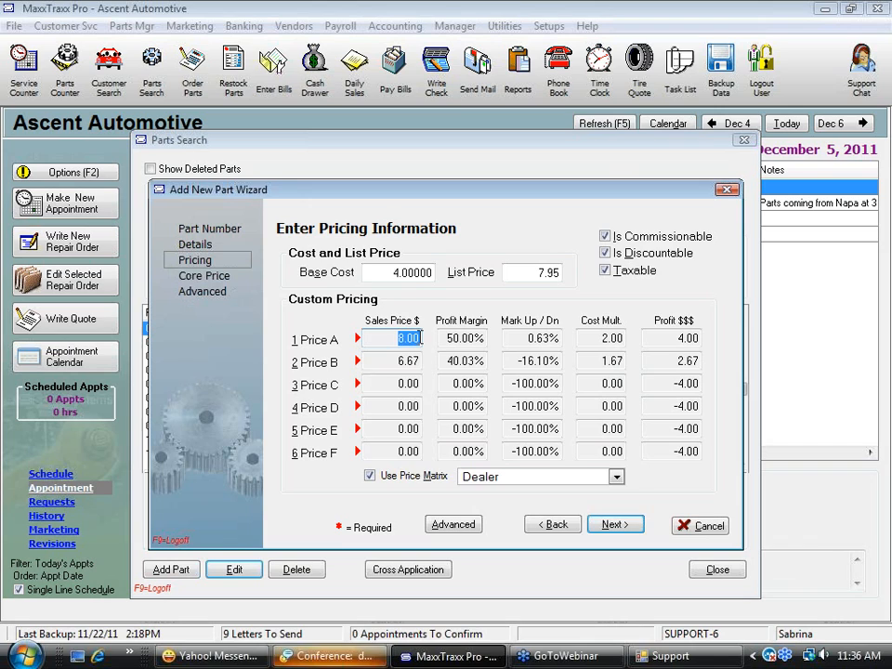
left_click(375, 270)
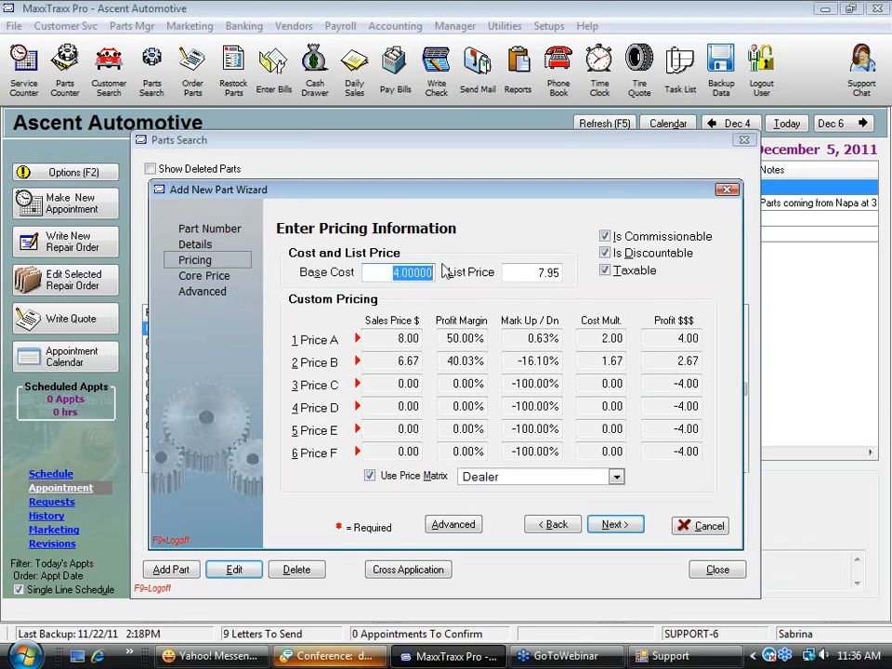
left_click(550, 273)
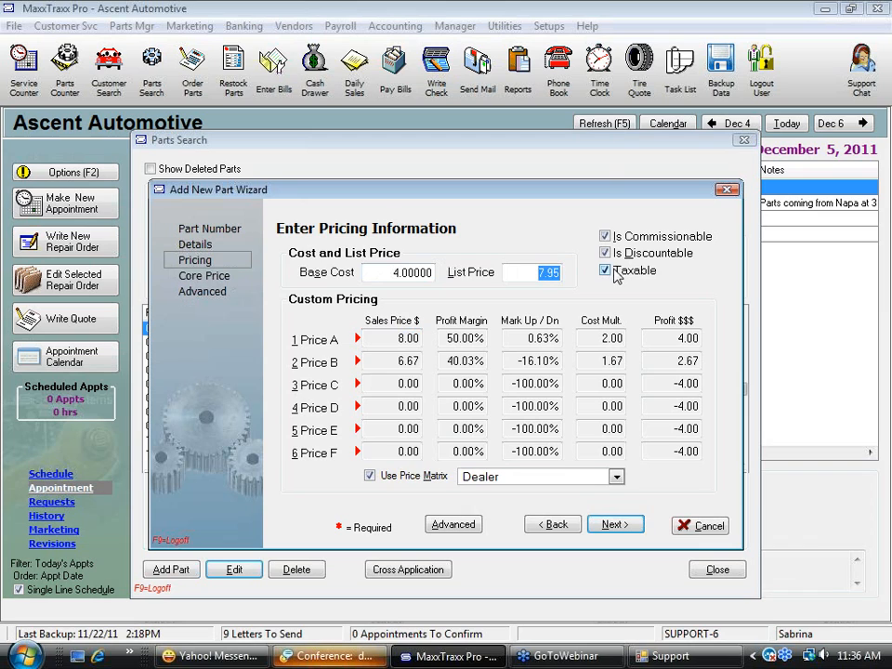
Turn off the price matrix and set the Price A sales price to 7.95
left_click(369, 476)
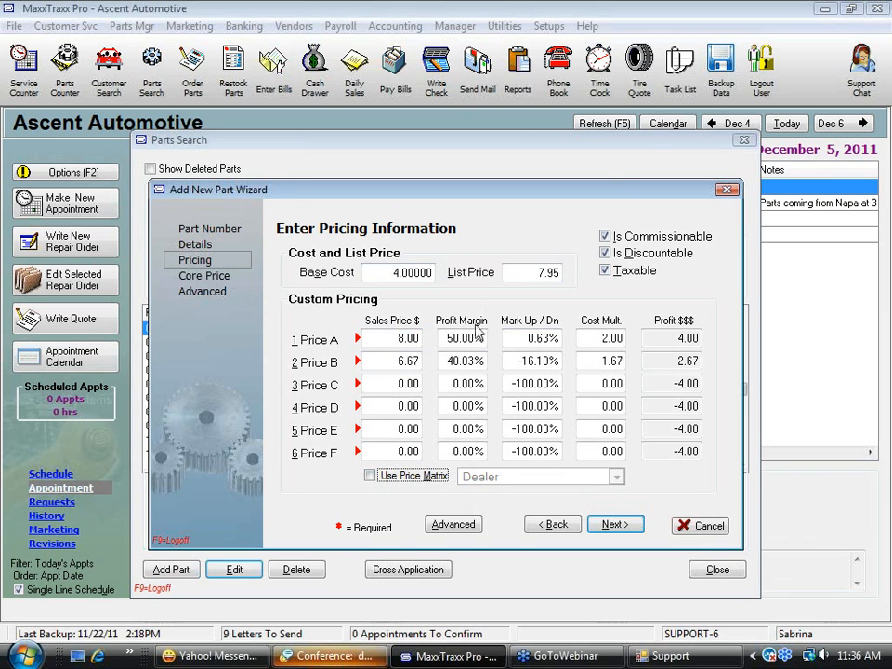
left_click_drag(366, 338, 426, 338)
type("7.95")
key("Tab")
Set the Price B sales price to 0
left_click_drag(408, 361, 469, 353)
key("BackSpace")
key("BackSpace")
key("BackSpace")
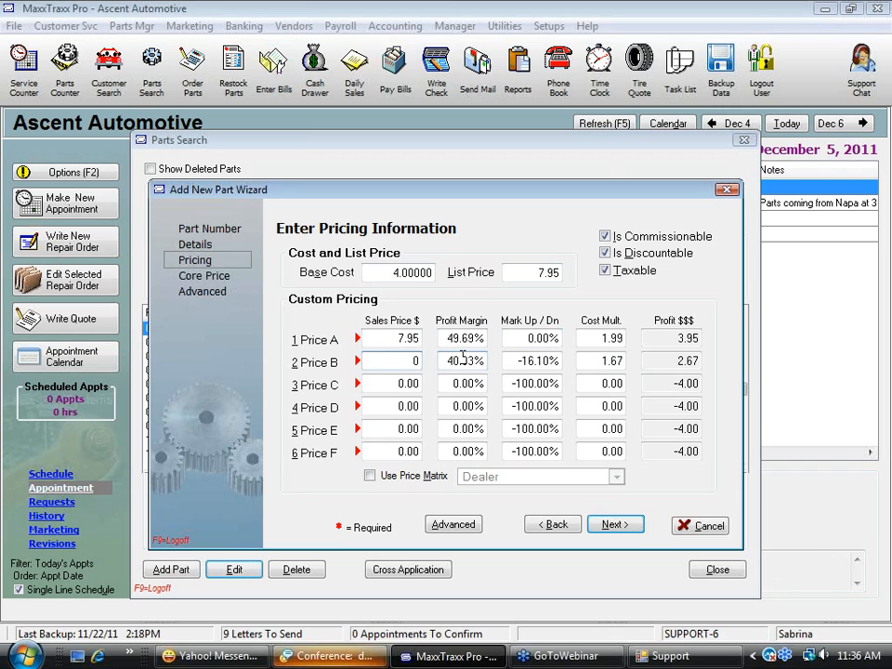
key("Tab")
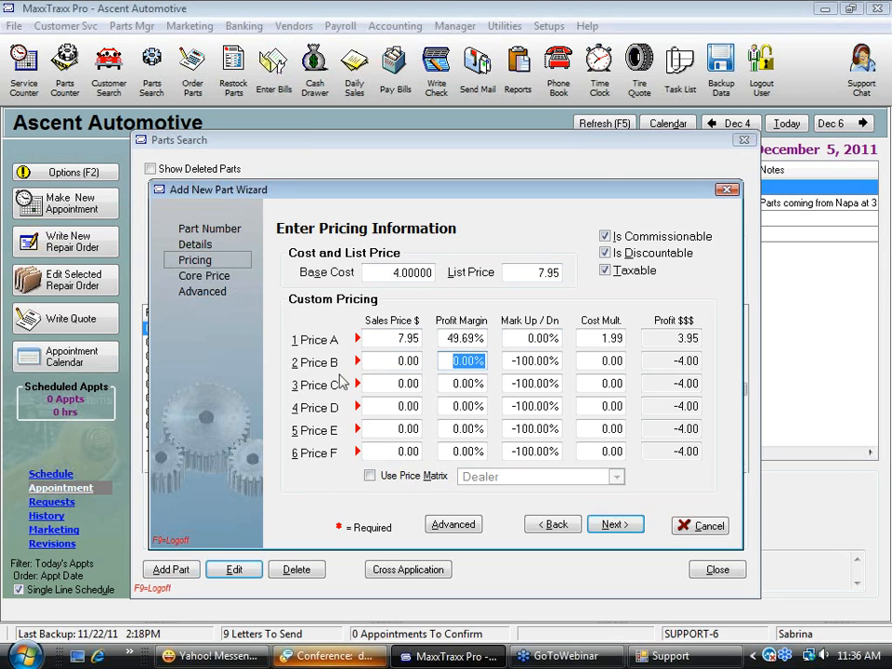
Compare the base cost with the fixed Price A sales price, set the base cost to 5.50, and recheck Price A
left_click_drag(397, 339, 440, 344)
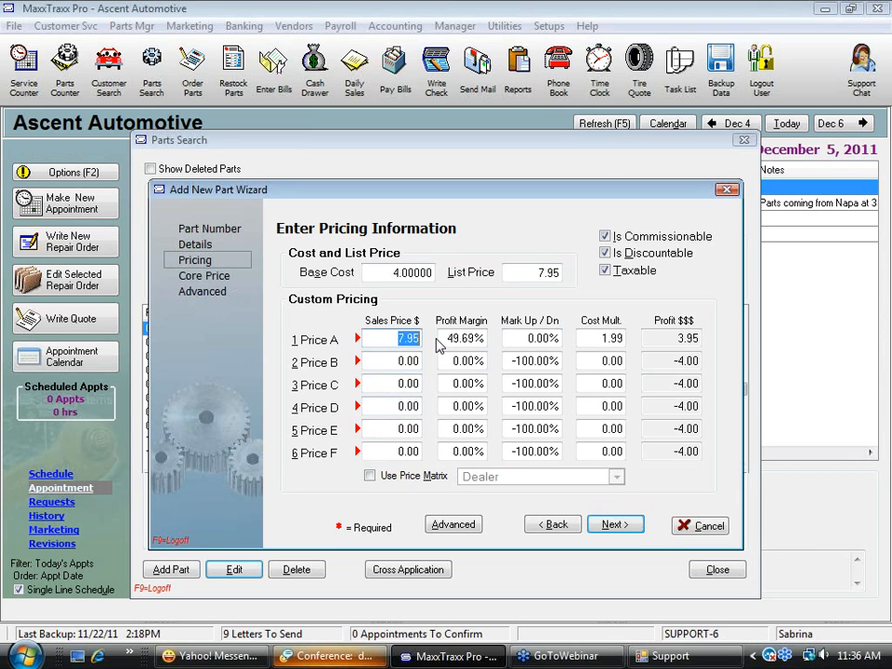
left_click_drag(367, 273, 454, 270)
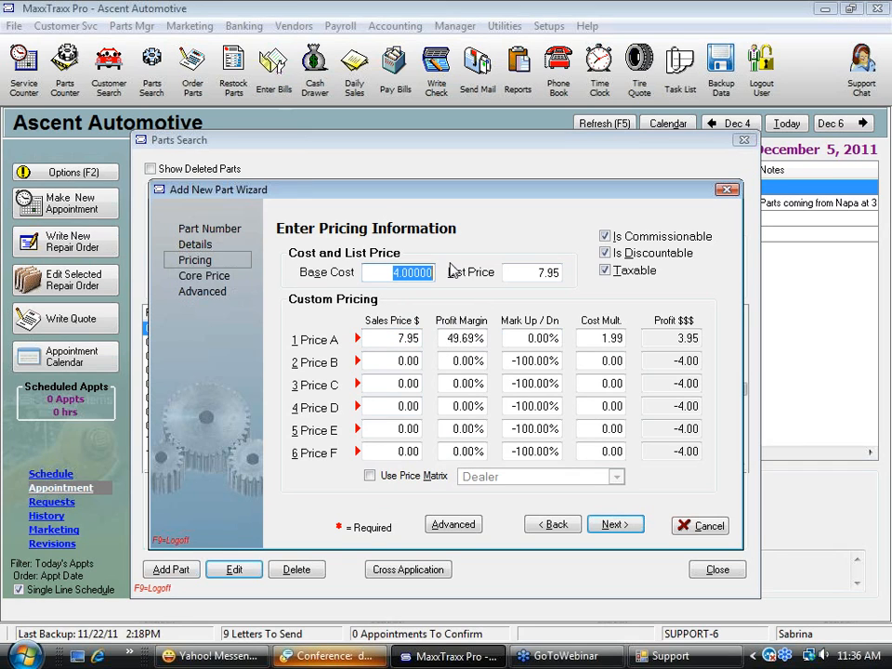
left_click_drag(394, 339, 447, 337)
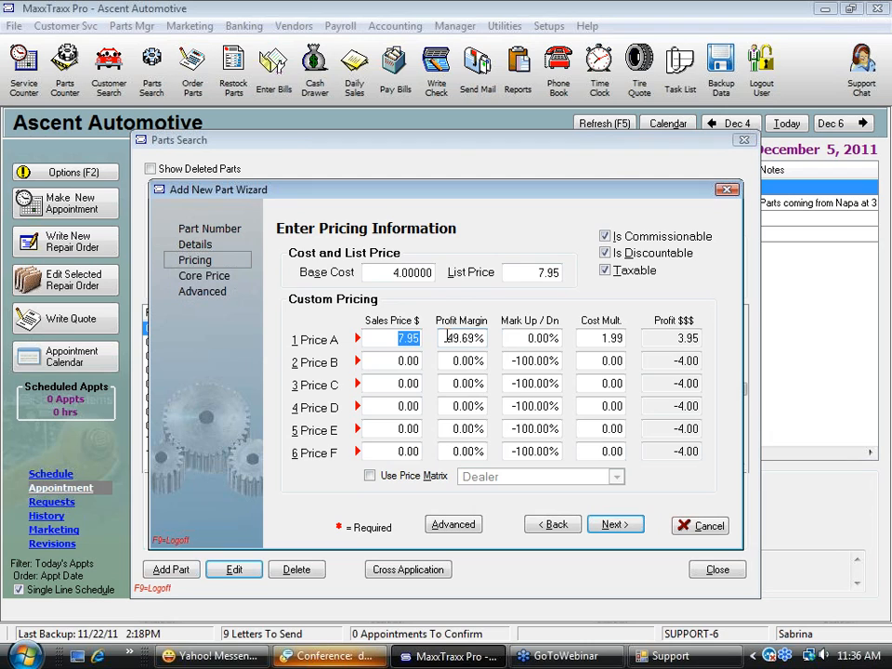
left_click_drag(367, 272, 462, 272)
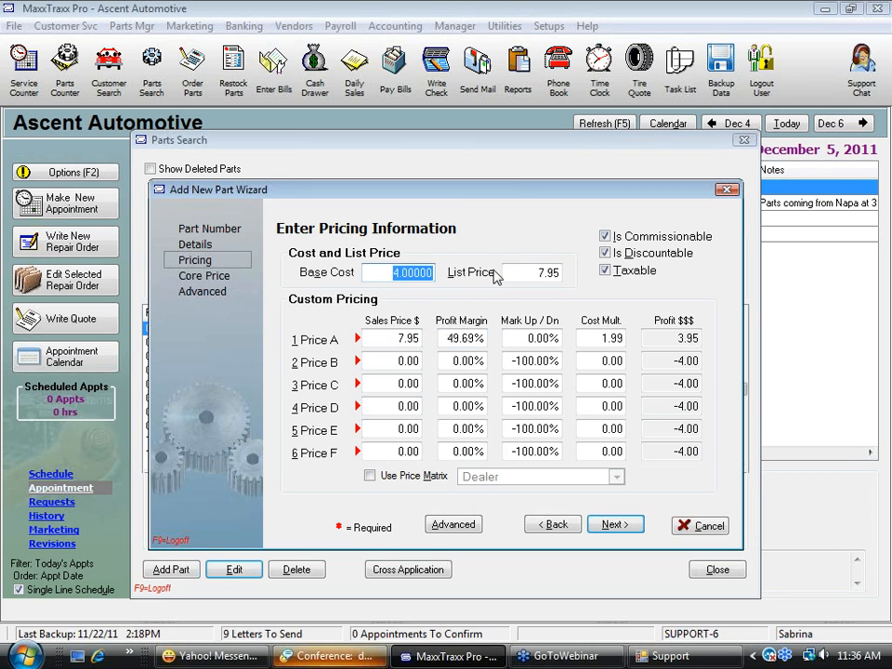
type("5.5")
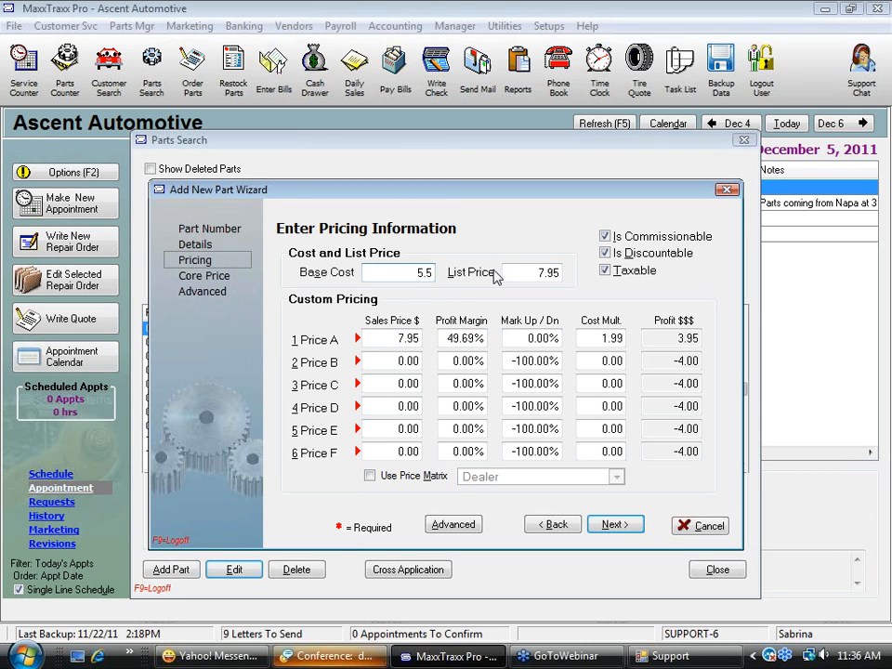
key("Tab")
left_click_drag(387, 342, 433, 343)
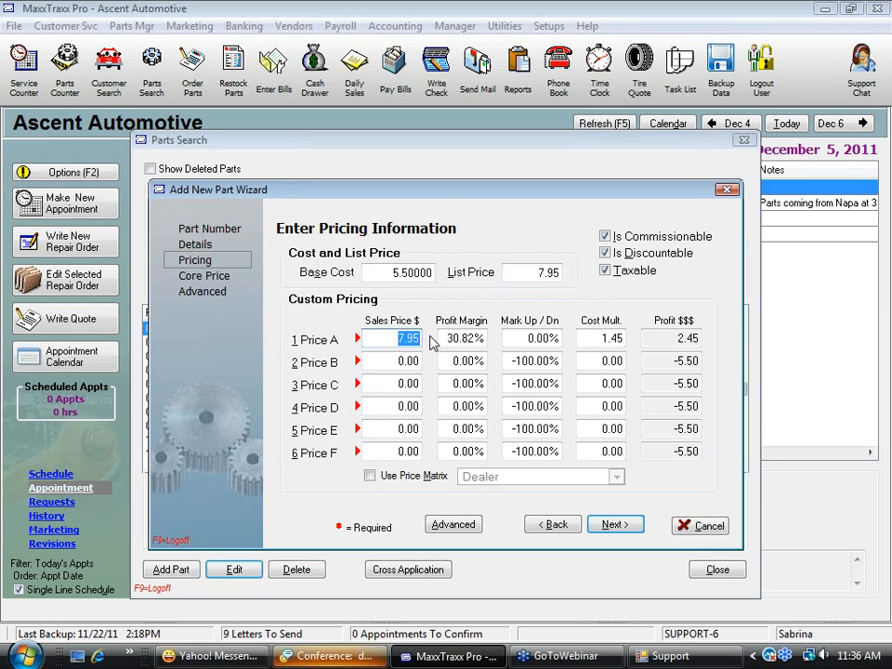
Set the base cost back to 4.00
left_click(370, 272)
type("4")
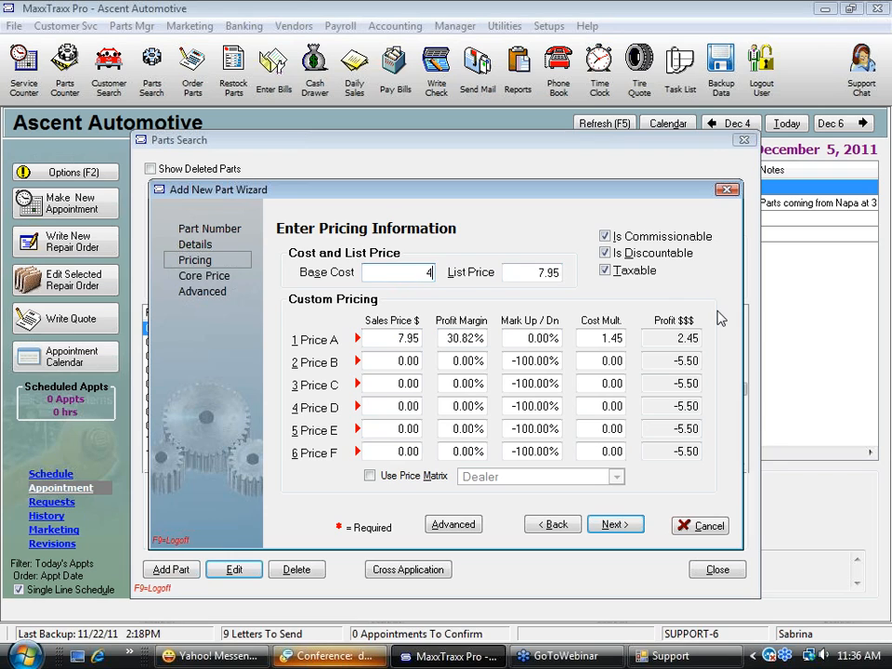
key("Tab")
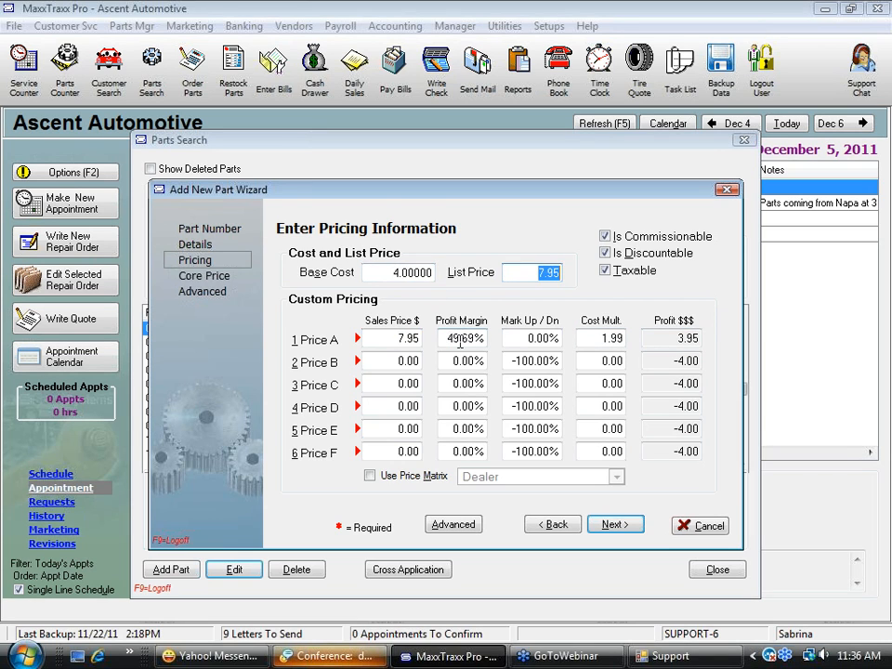
Set the Price A profit margin to 50%
key("Tab")
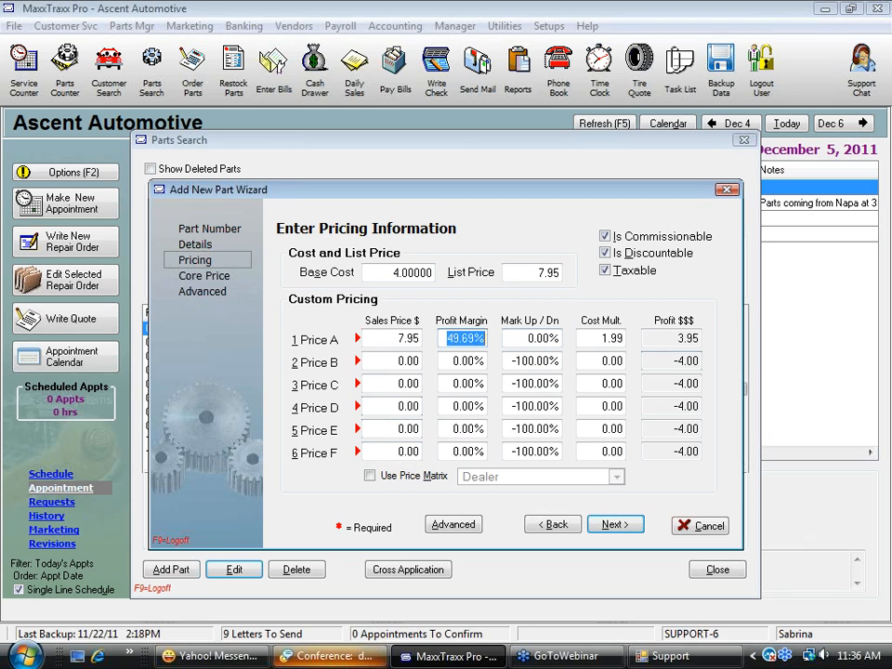
type("50")
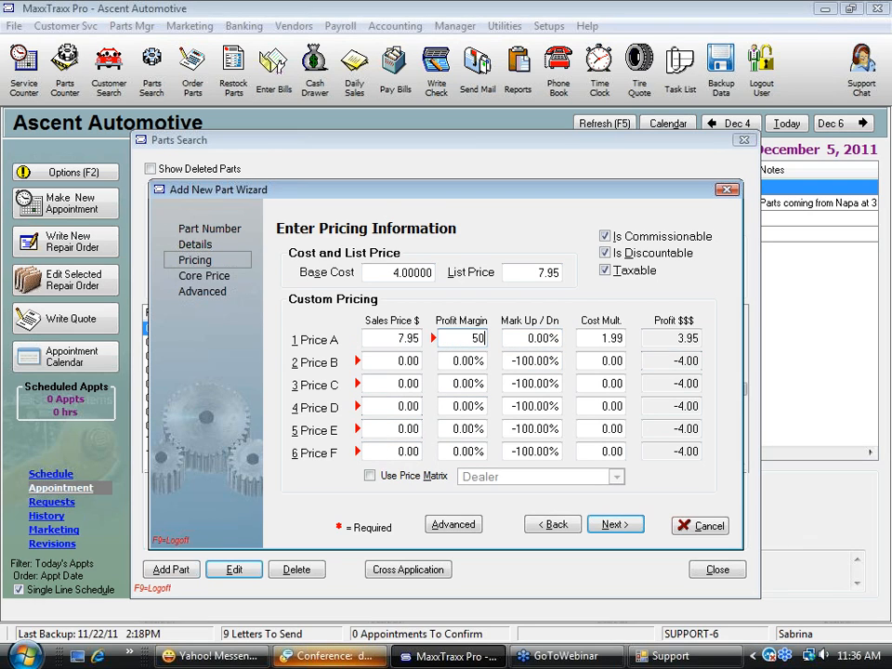
key("Tab")
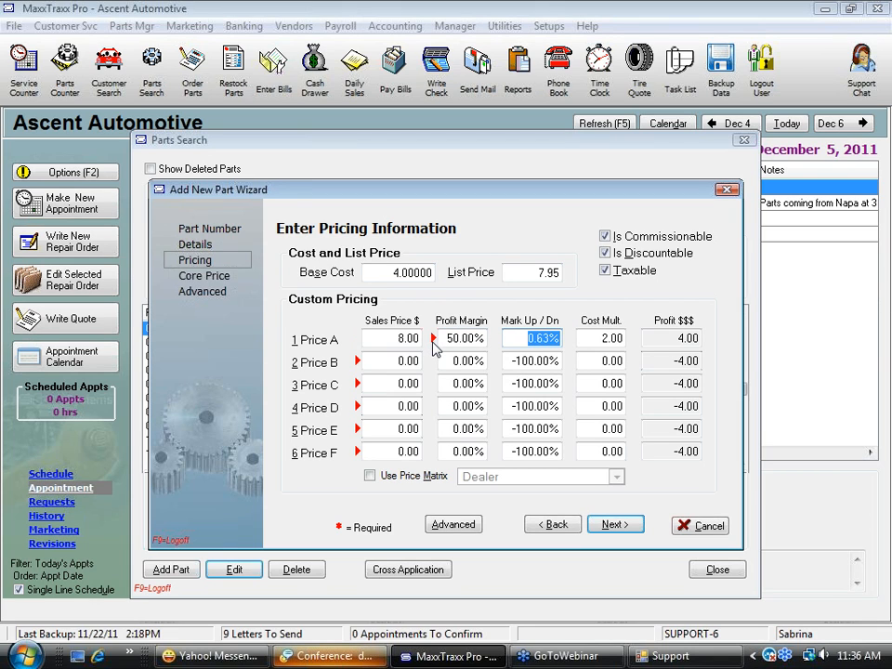
Set the base cost to 5.00 and check the Price A profit margin and sales price
left_click(381, 271)
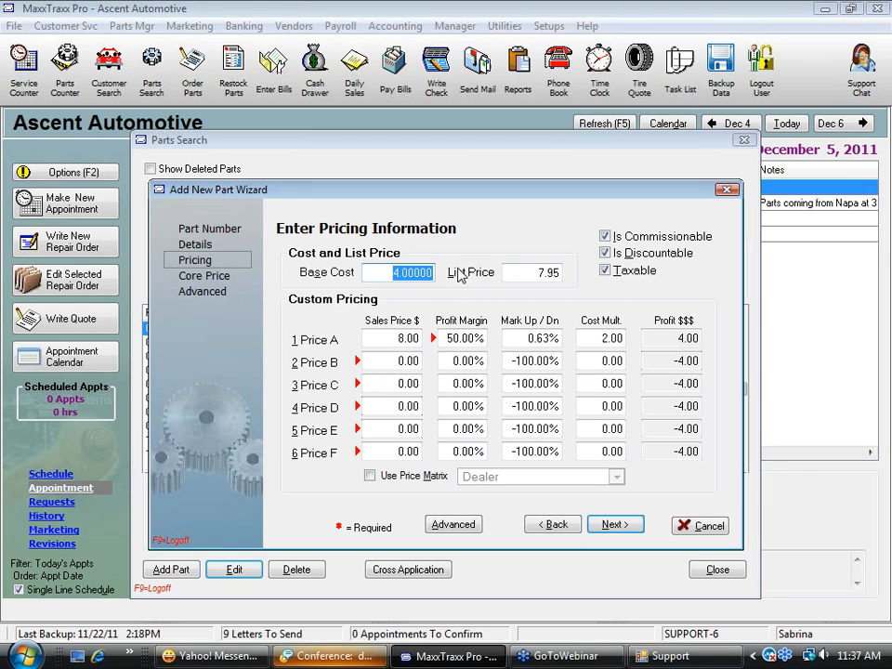
type("5")
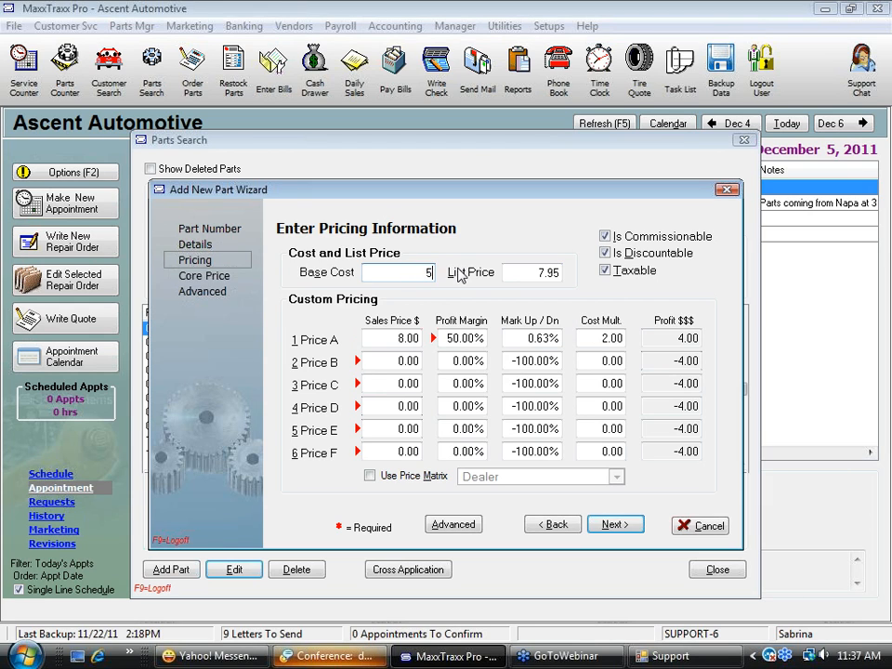
key("Tab")
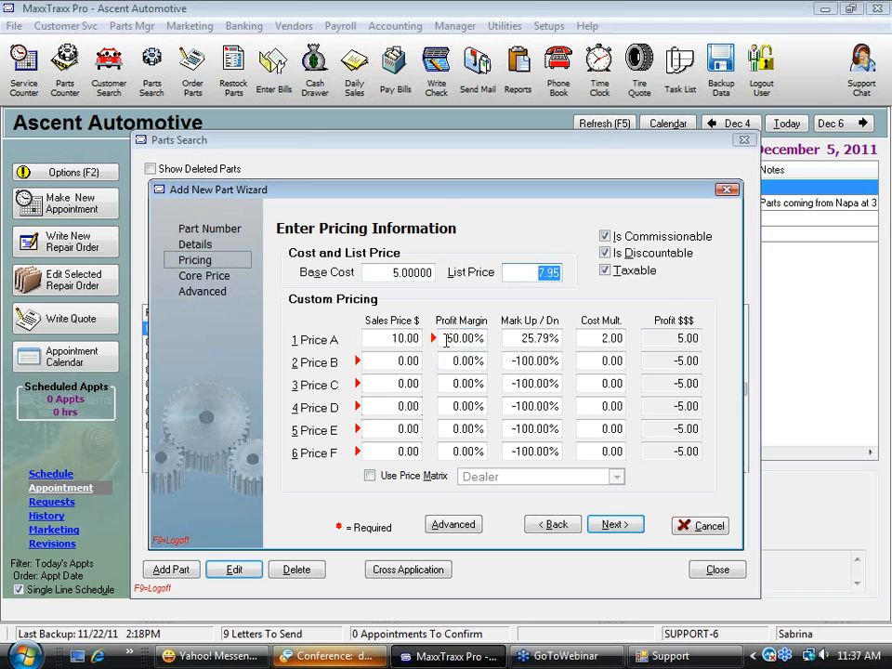
left_click_drag(447, 340, 528, 336)
left_click_drag(369, 337, 438, 338)
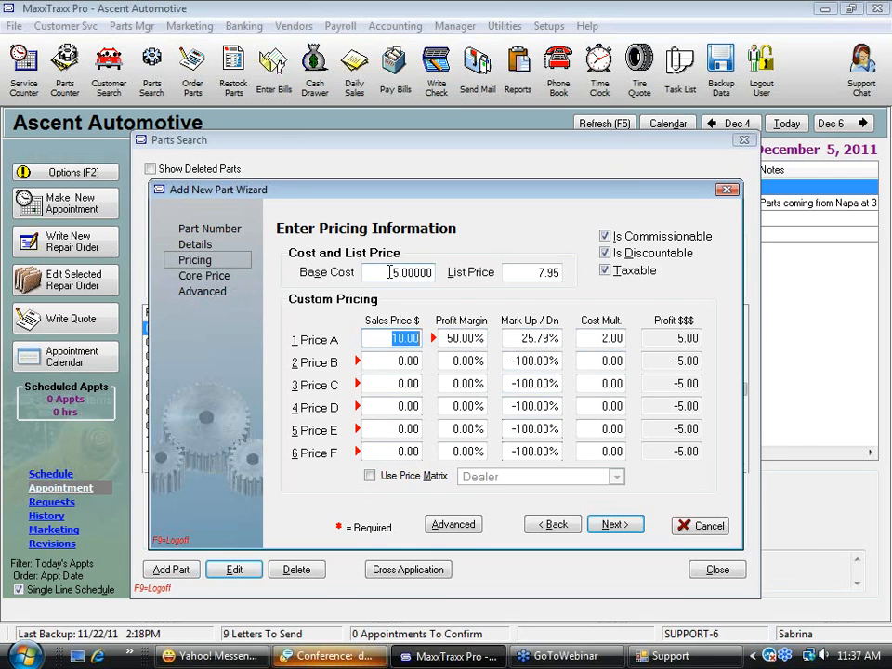
Enable price matrix pricing with the Oil filters matrix and set the base cost to 3.50
left_click(370, 477)
left_click(616, 477)
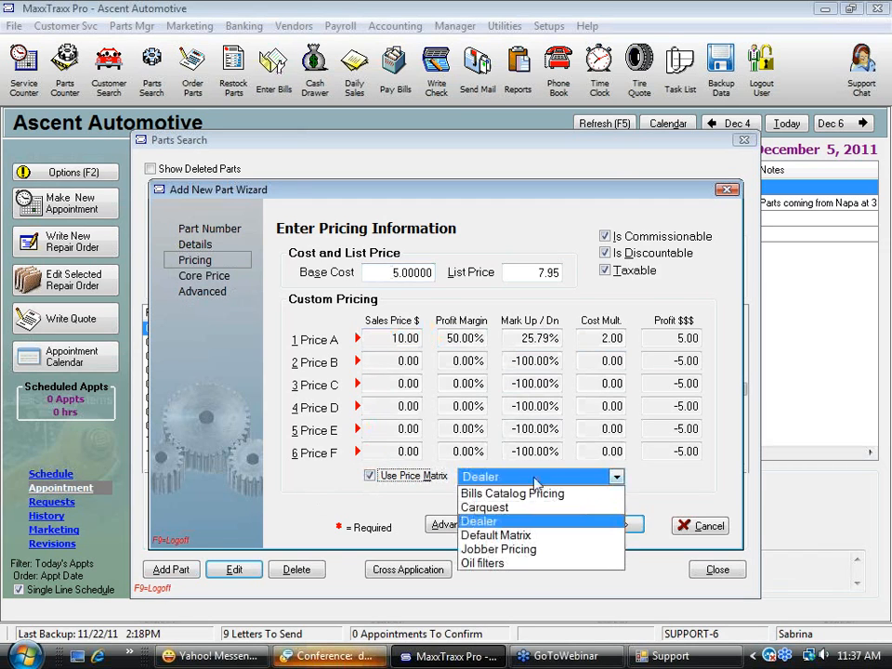
left_click(502, 564)
left_click(381, 272)
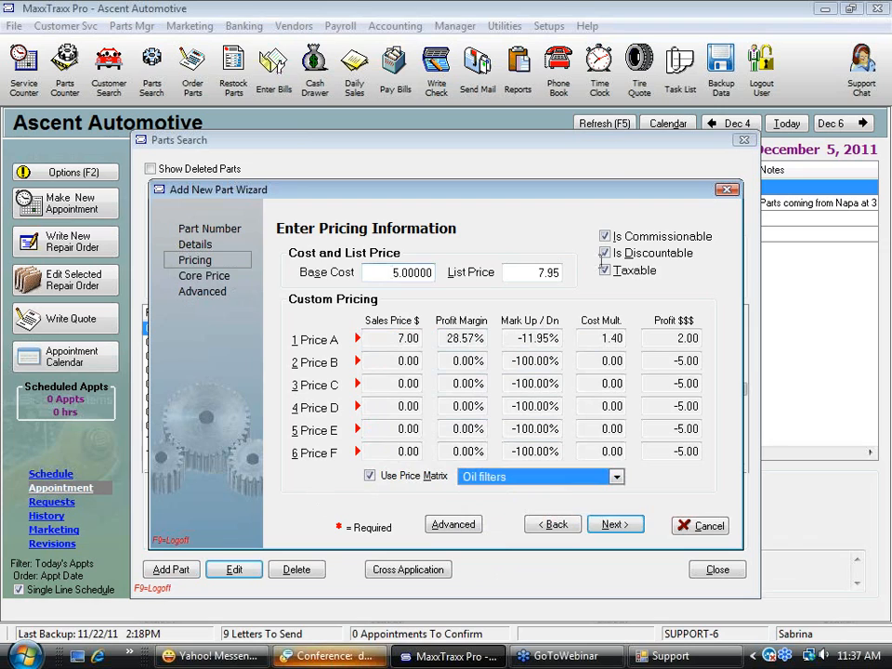
type("3.5")
key("Tab")
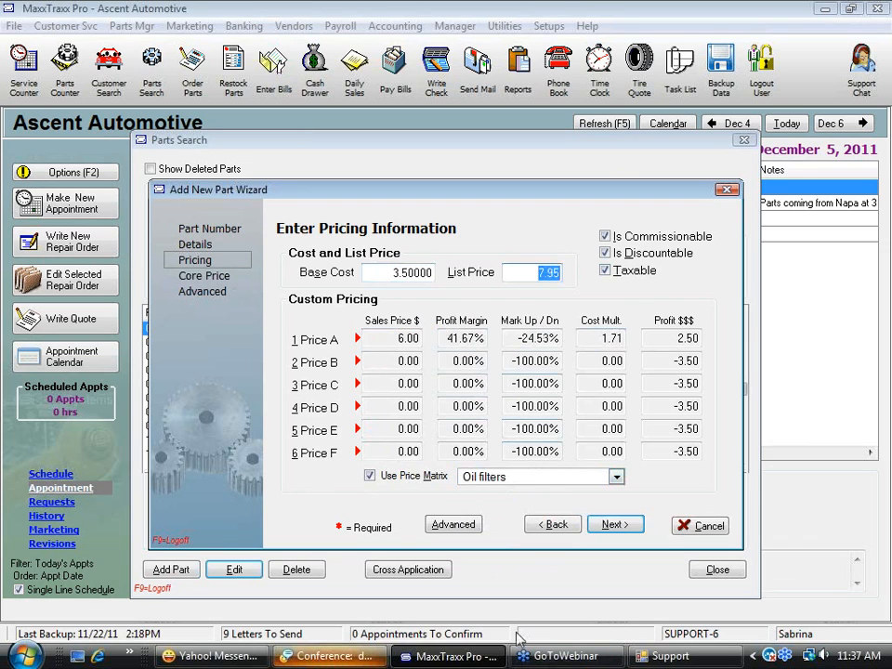
Apply the Carquest price matrix for comparison, and switch the part to the Dealer matrix
left_click(616, 476)
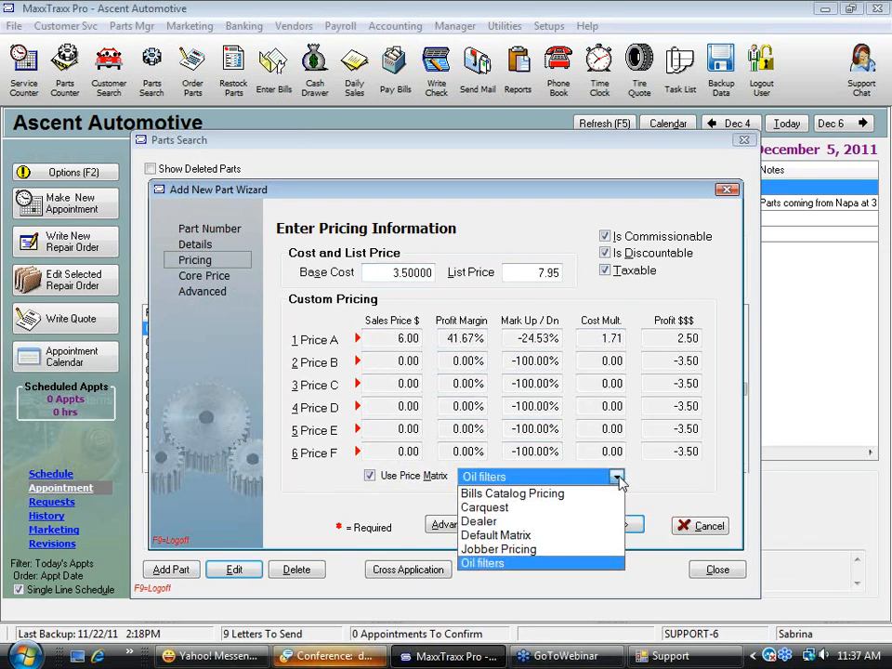
left_click(506, 508)
left_click(618, 478)
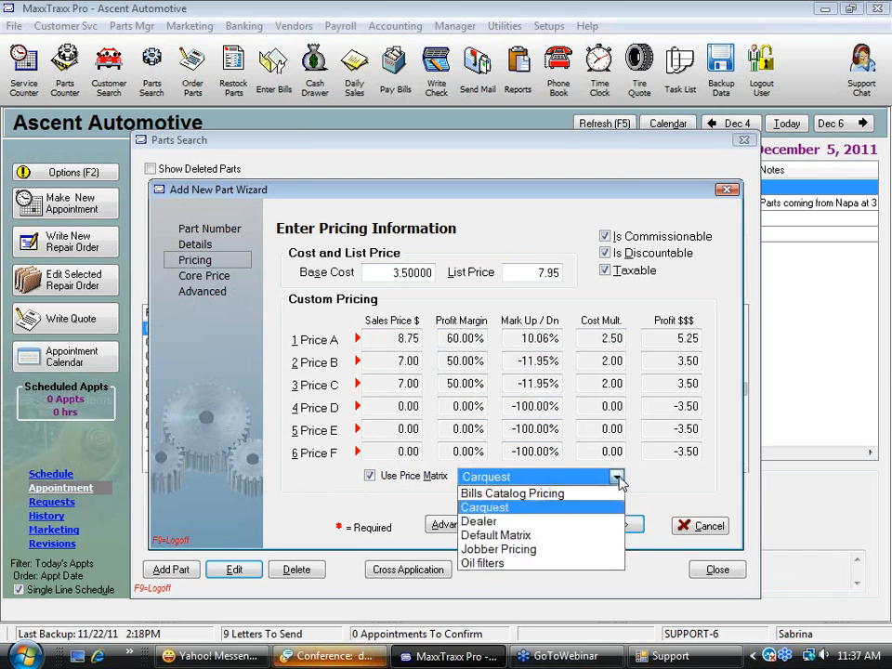
left_click(493, 521)
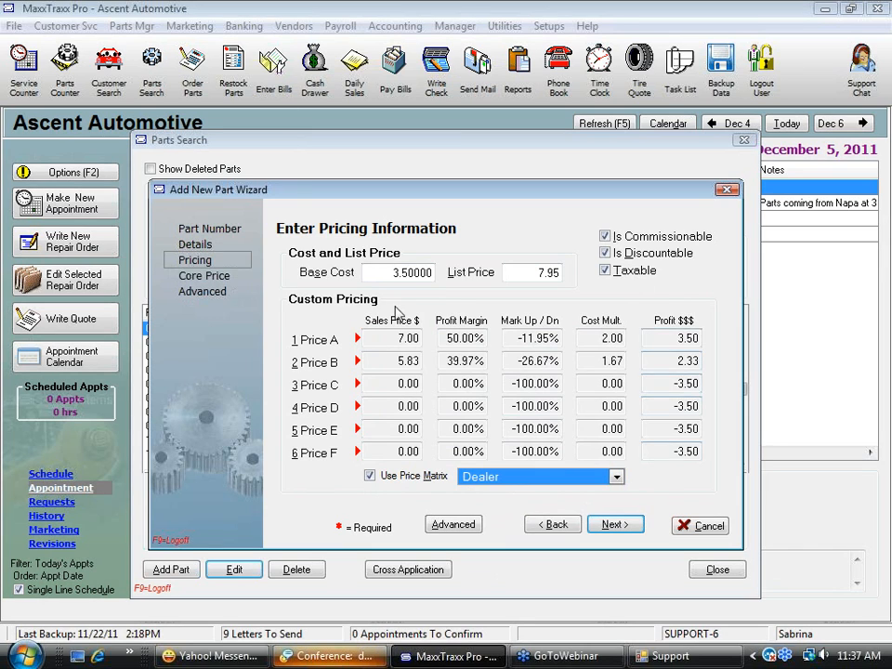
left_click(638, 44)
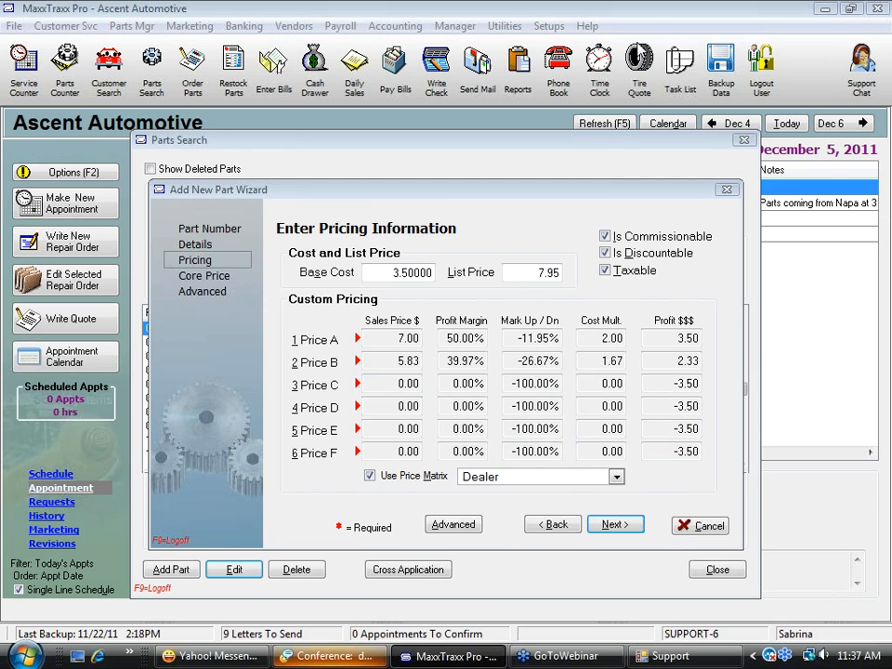
Go to the advanced part information and enter 6 as the current stock on hand
left_click(454, 526)
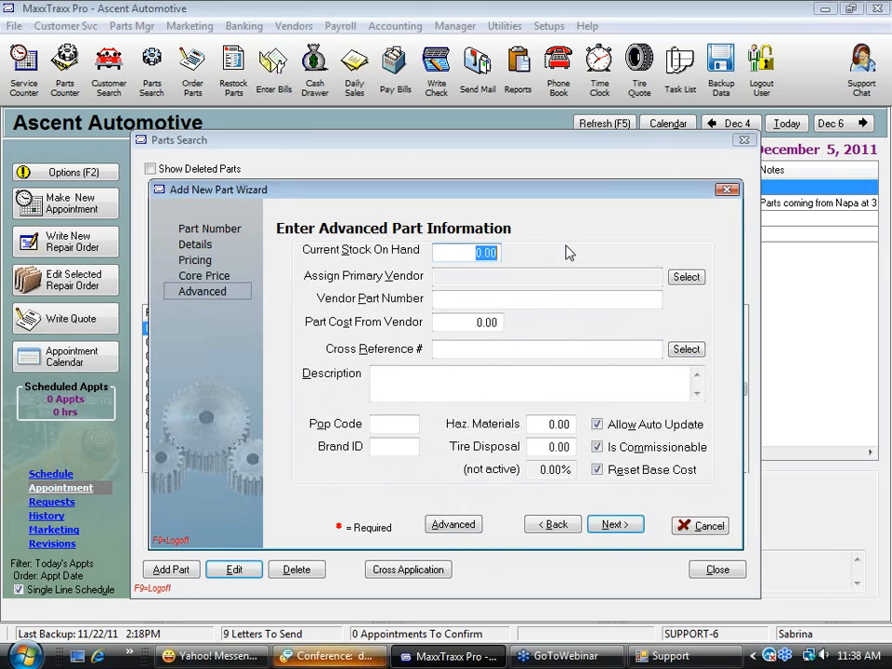
type("6")
key("Tab")
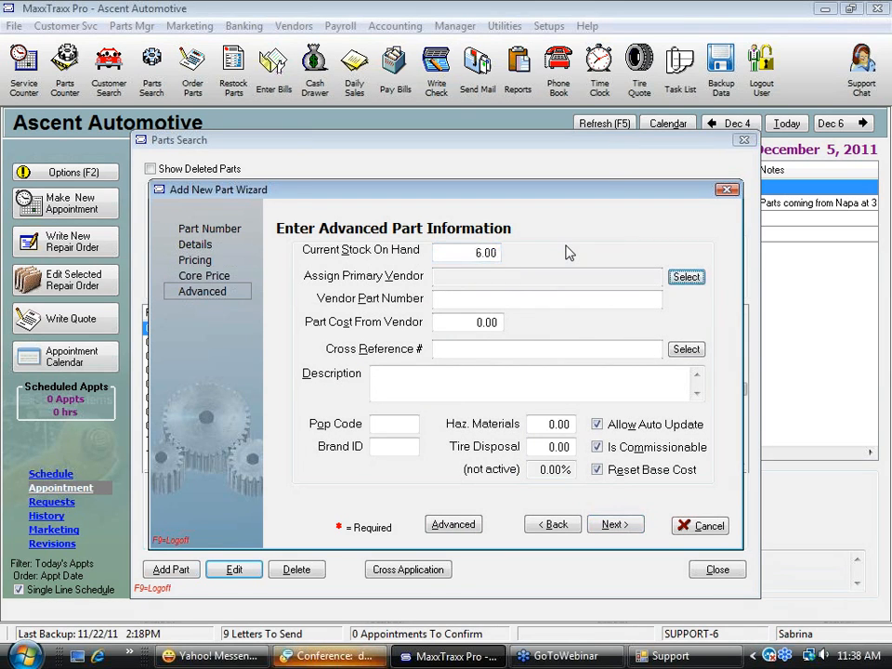
Set the current stock on hand back to 0
left_click(476, 254)
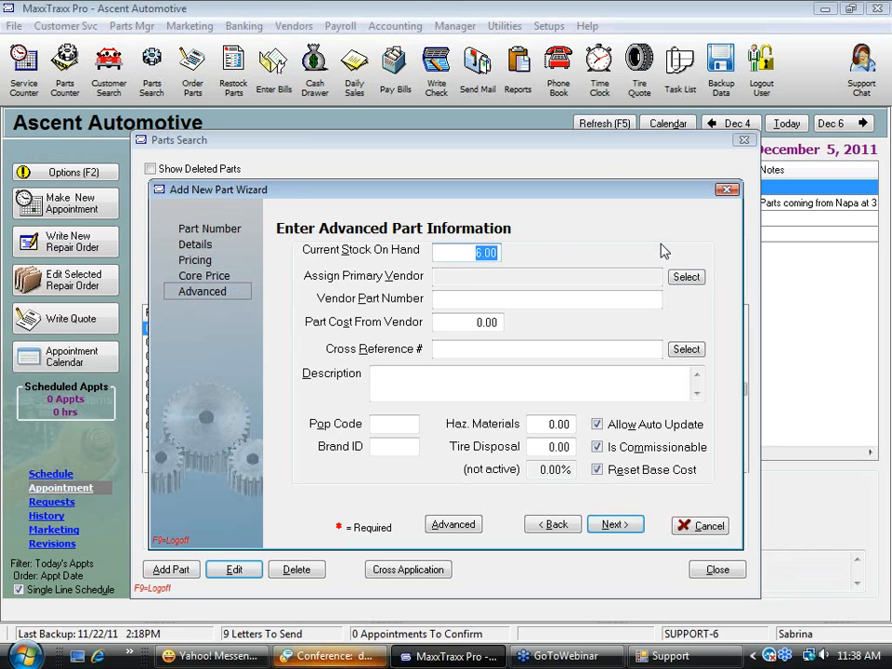
type("0")
key("Tab")
left_click_drag(472, 247, 481, 246)
double_click(481, 247)
Set the hazardous materials charge to 1.00 and finish adding the new part
double_click(559, 424)
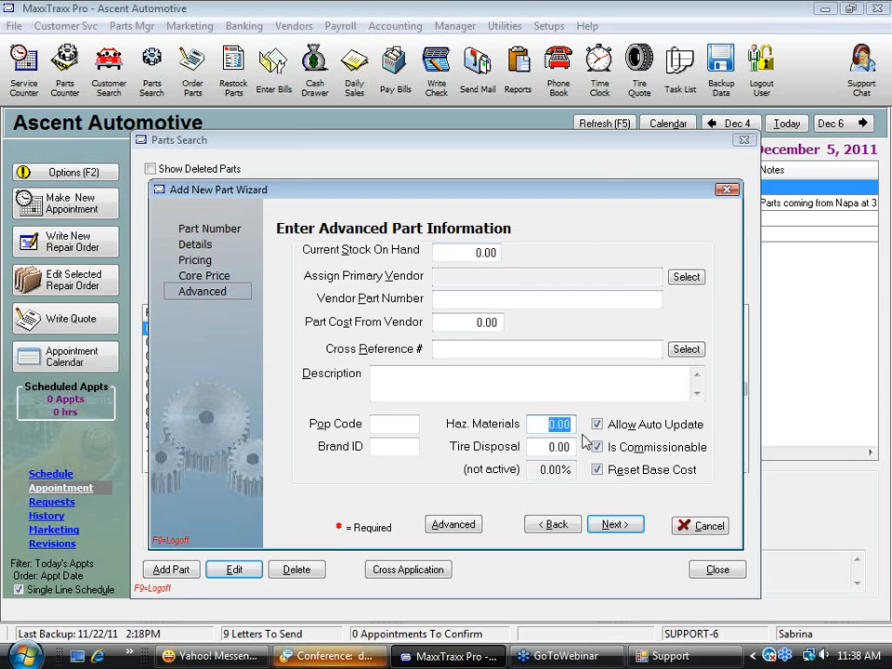
type("1")
key("Tab")
left_click(549, 429)
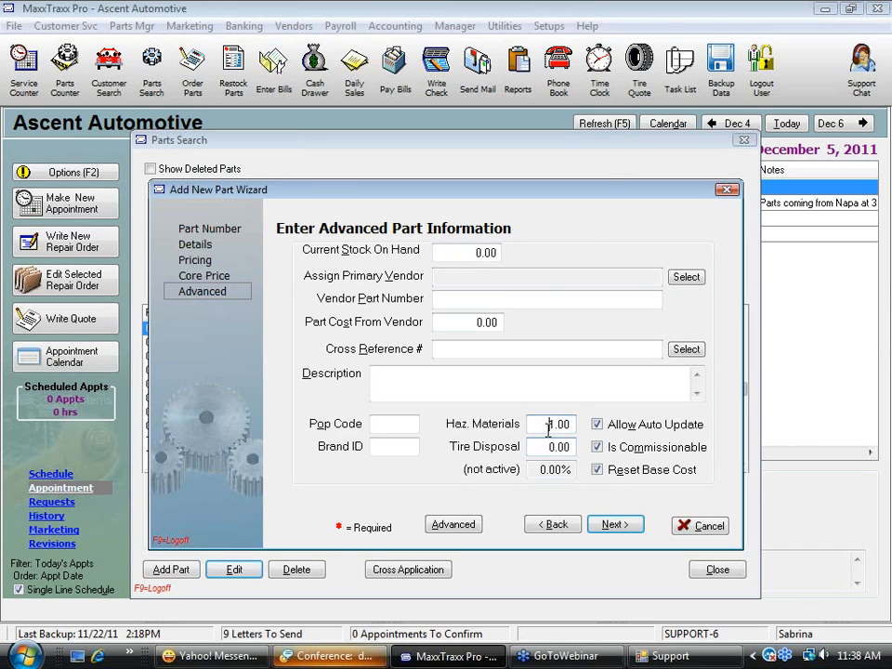
double_click(549, 424)
double_click(563, 448)
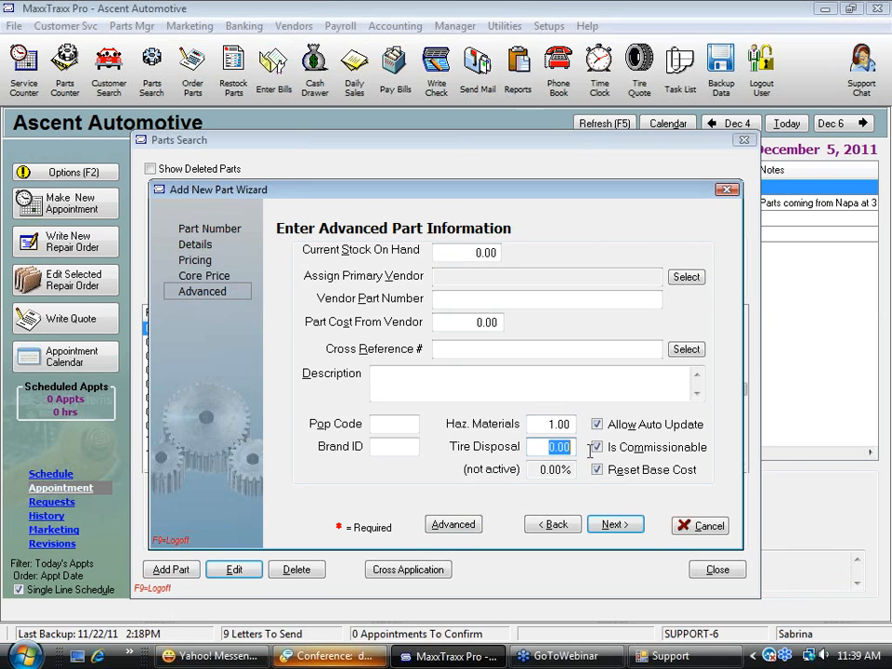
left_click(470, 253)
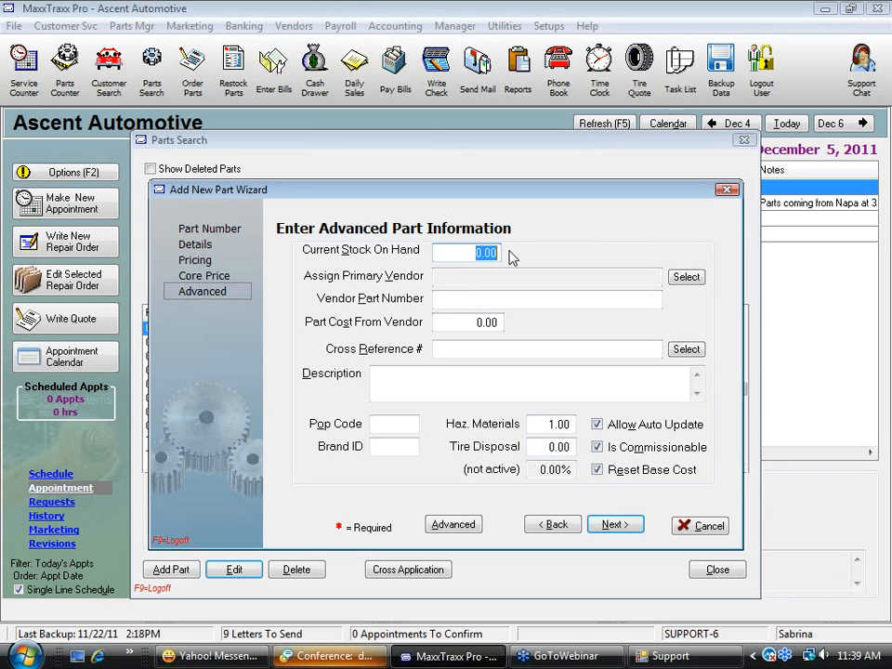
left_click(617, 526)
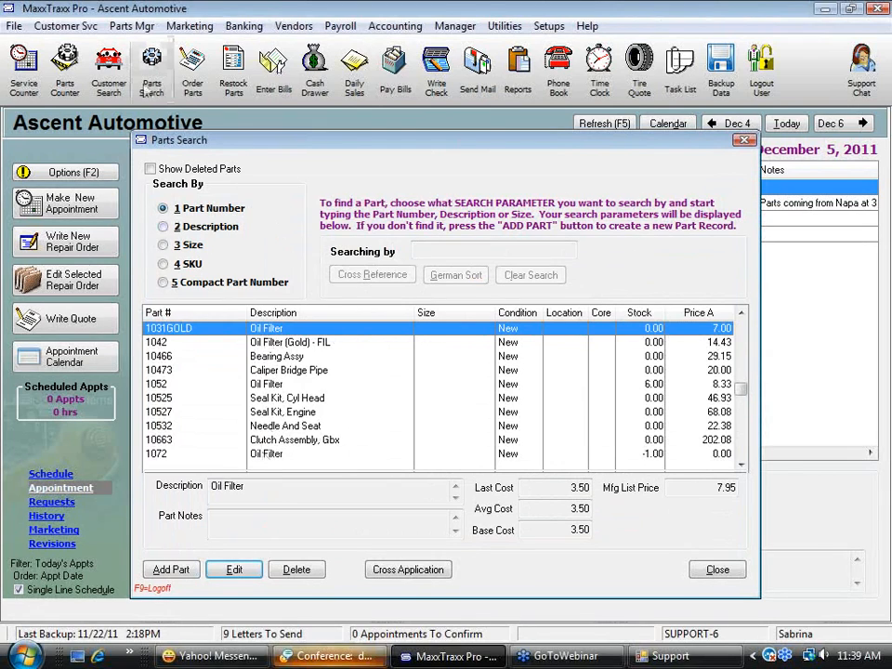
Open the existing physical inventory worksheet, review the quantities on page 1, and close everything without posting
left_click(130, 26)
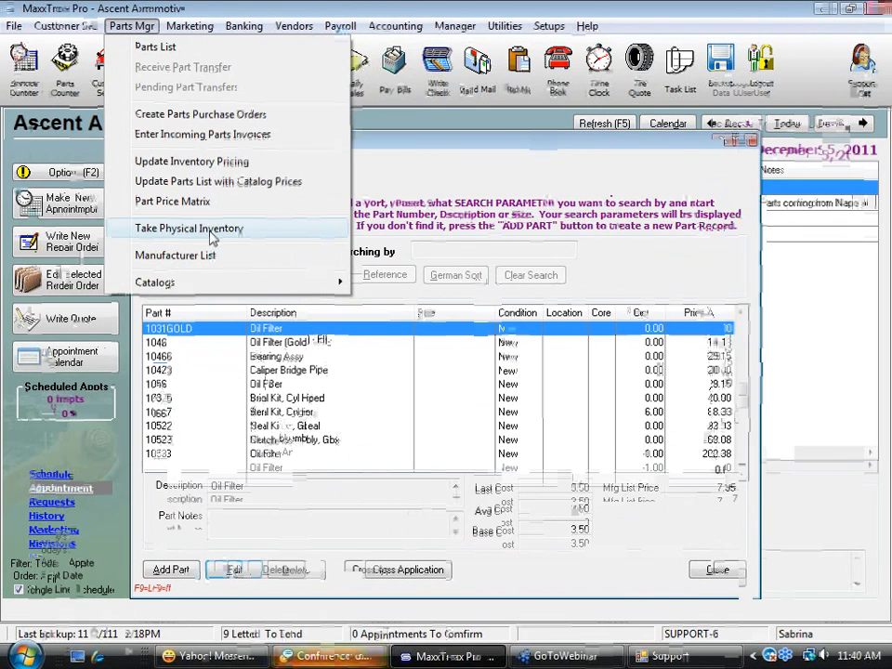
left_click(212, 238)
double_click(368, 337)
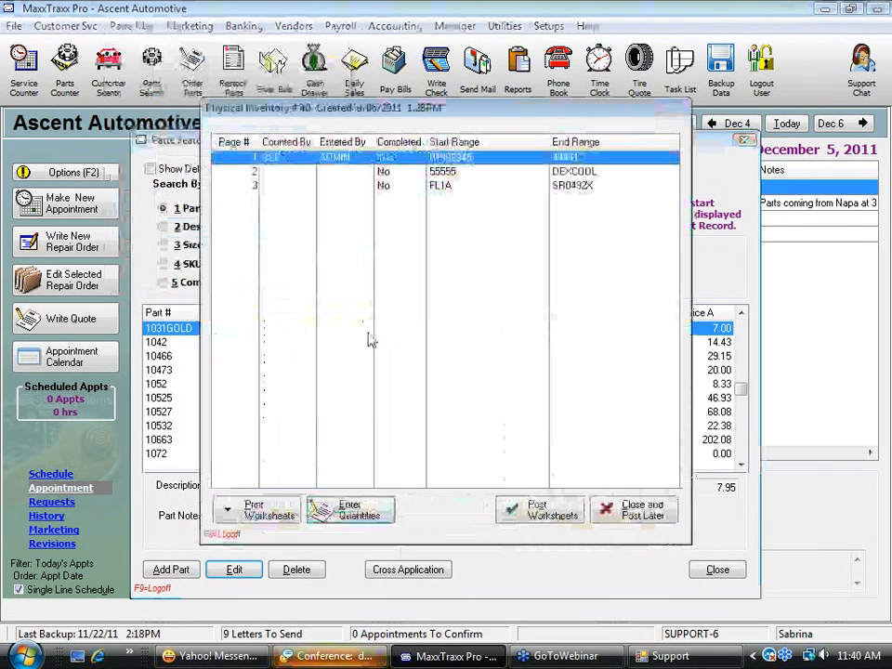
double_click(447, 167)
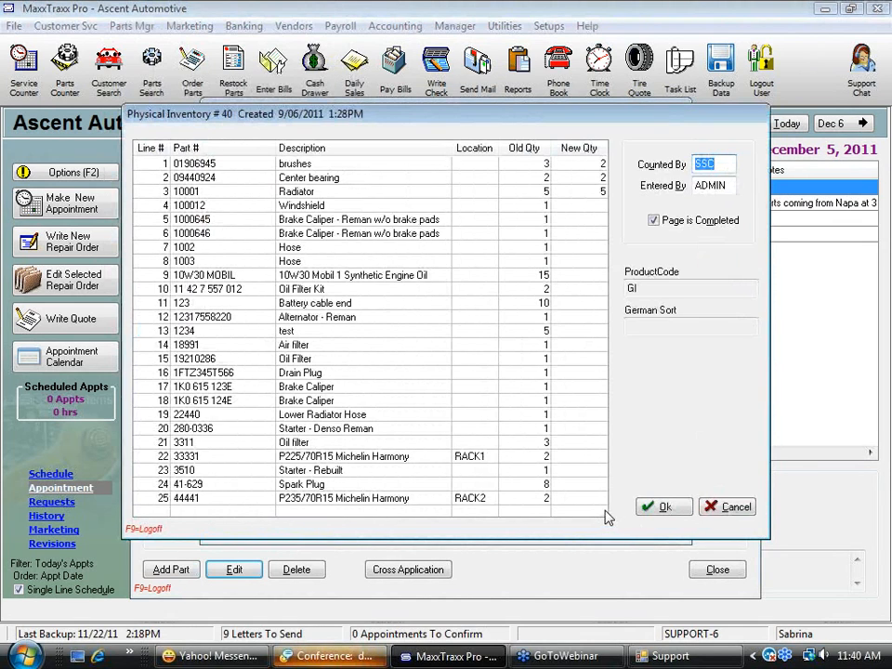
left_click(744, 508)
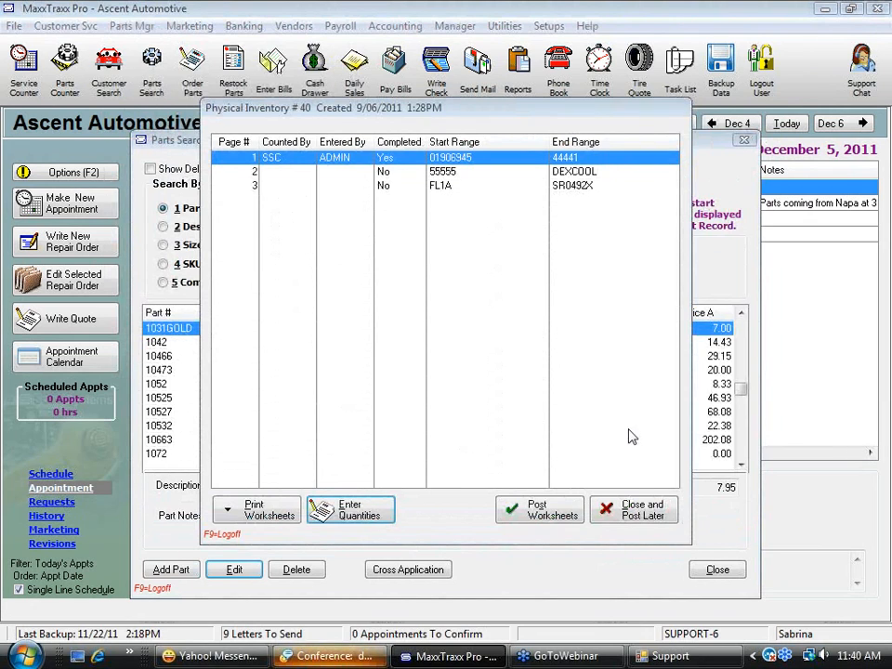
left_click(613, 519)
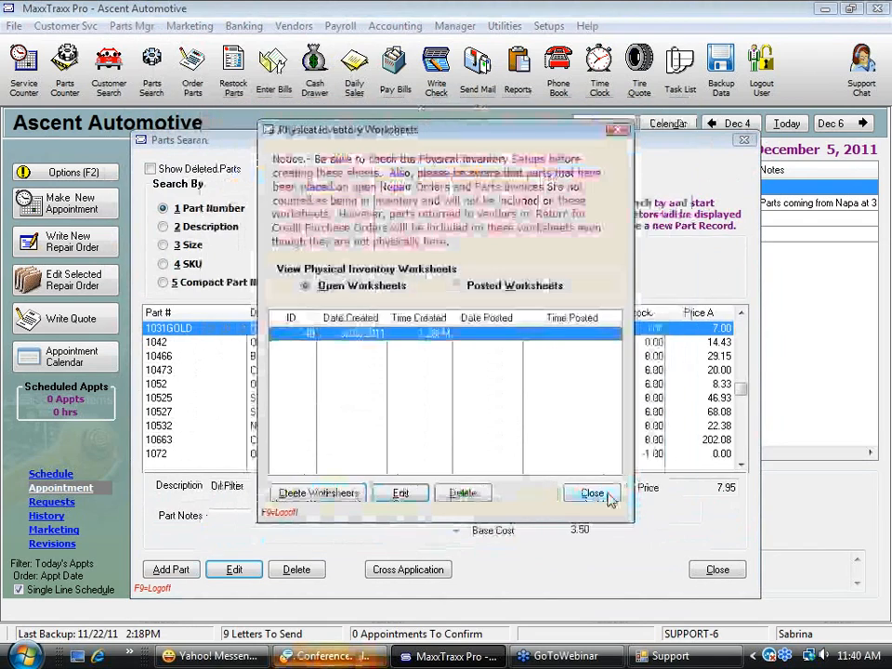
left_click(609, 499)
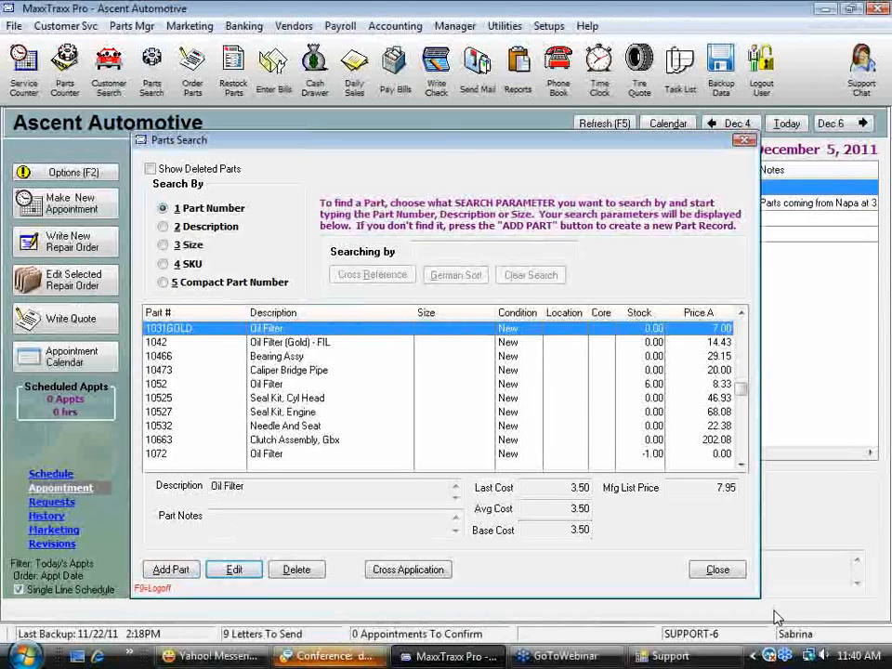
left_click(719, 572)
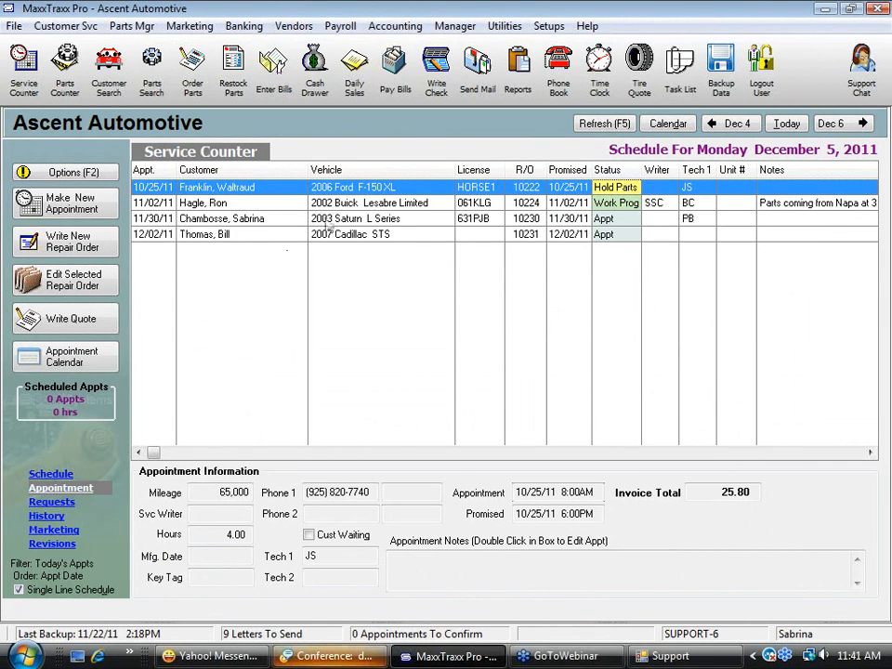
Open the 2003 Saturn L Series repair order, select the 1072 Oil Filter line, and save without ordering the low-stock part
double_click(330, 223)
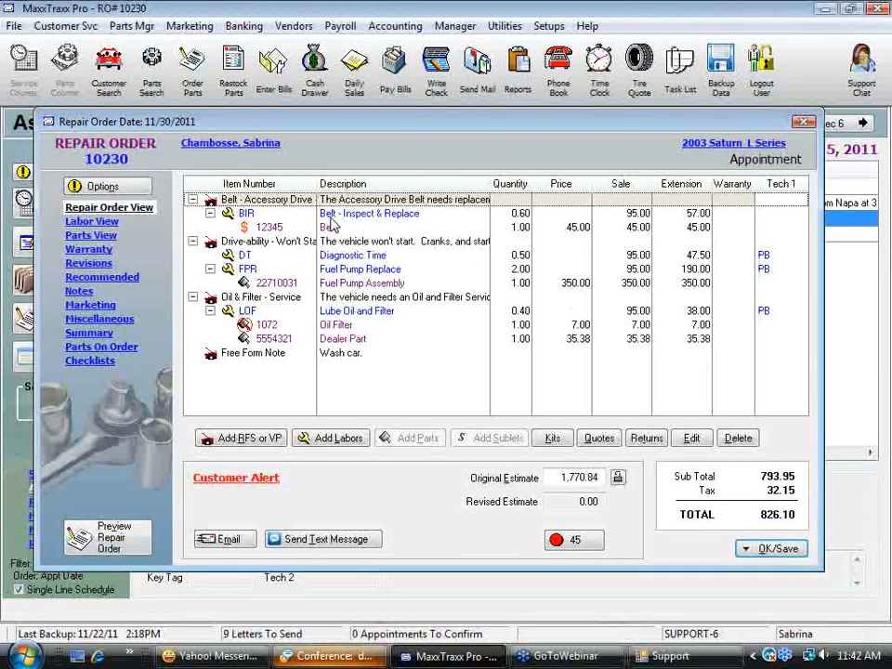
left_click(348, 326)
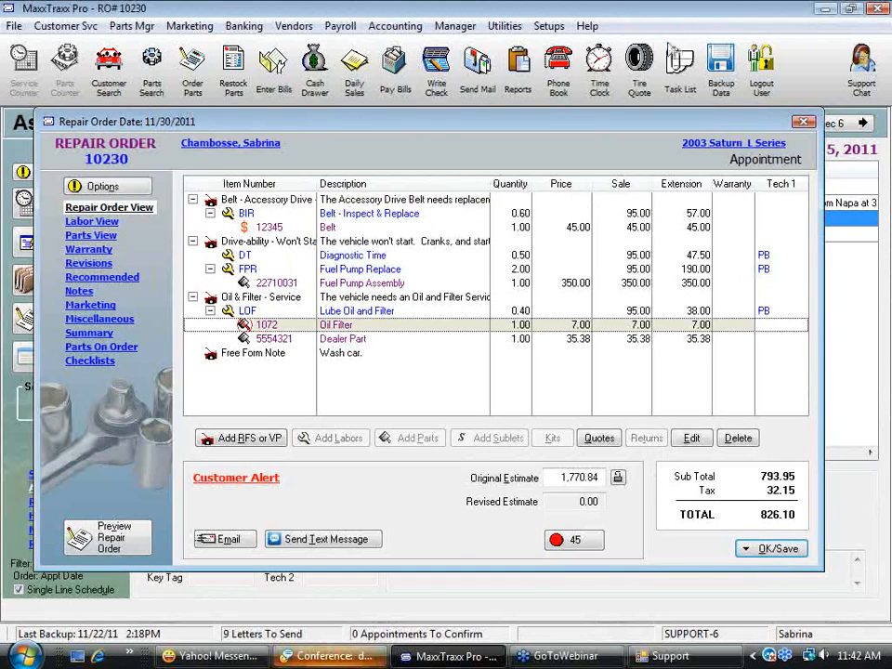
left_click(788, 553)
left_click(591, 391)
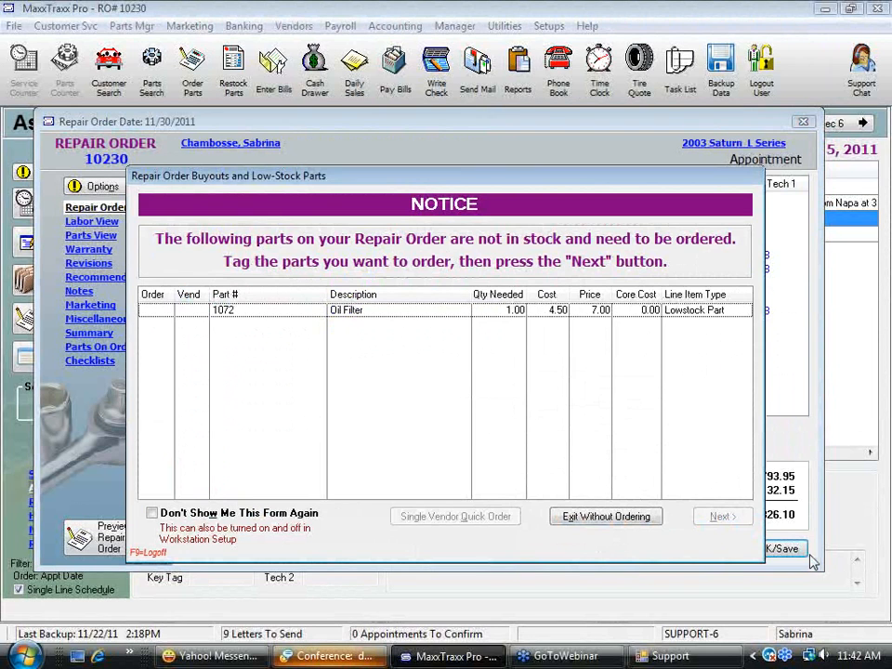
left_click(642, 521)
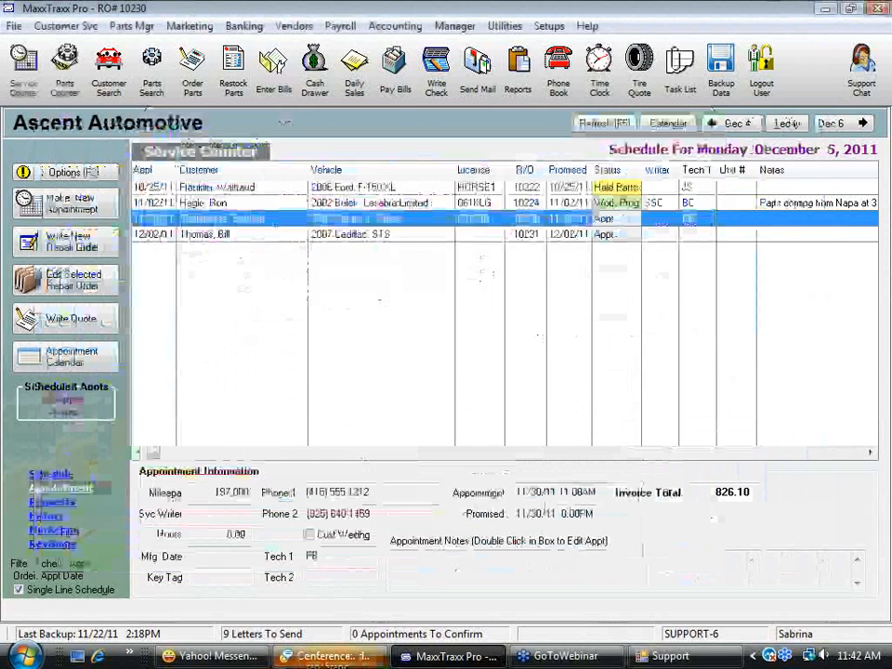
Reopen the Saturn repair order, look up the oil filter in the part list for the Lube Oil and Filter labor, and close without selecting it
double_click(306, 220)
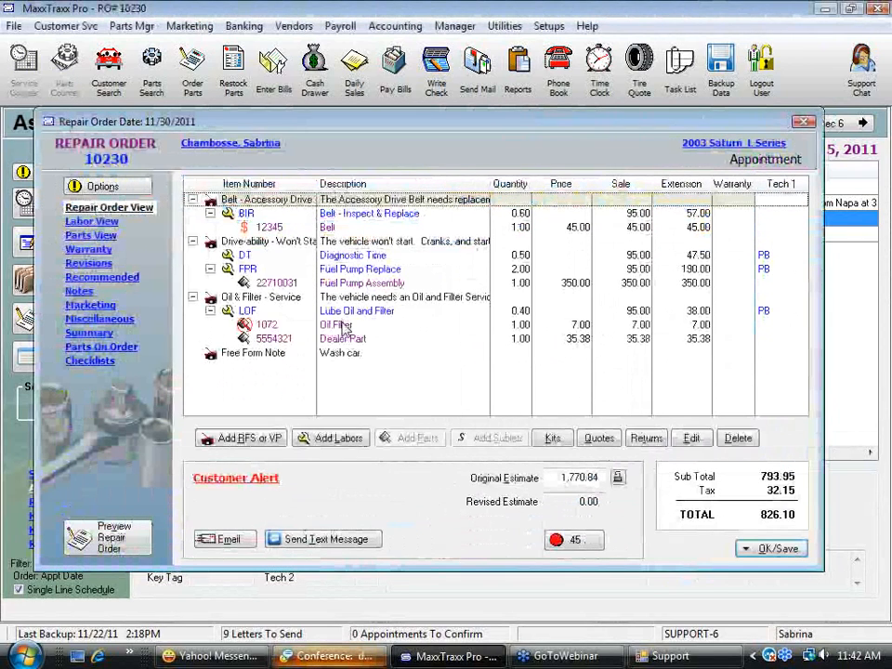
left_click(344, 326)
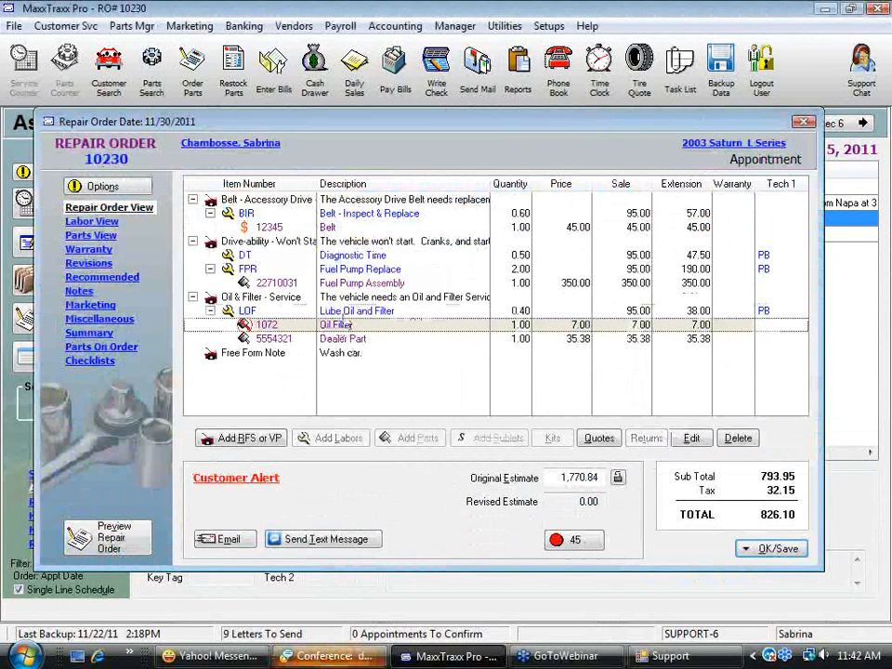
left_click(345, 313)
left_click(420, 440)
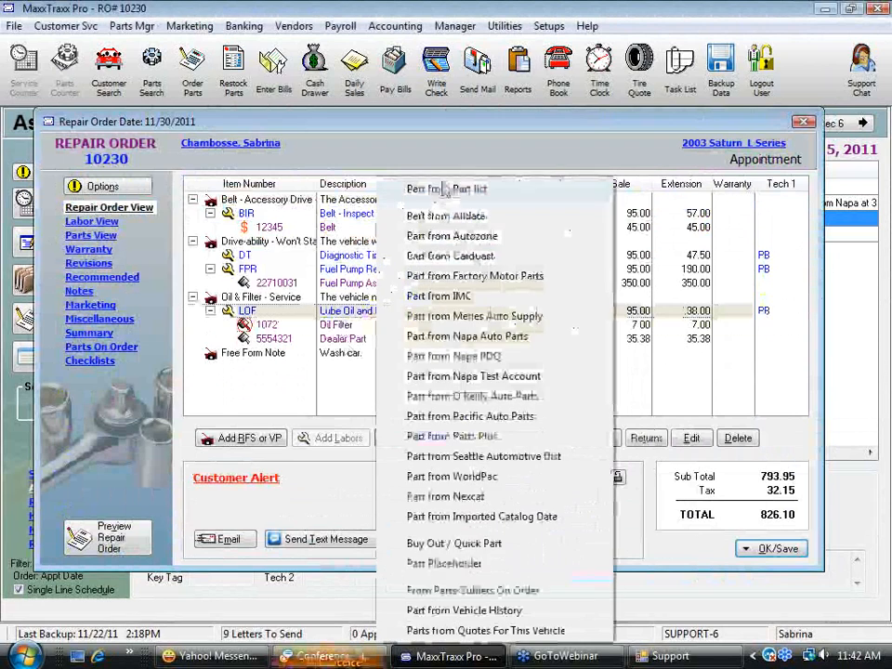
left_click(460, 188)
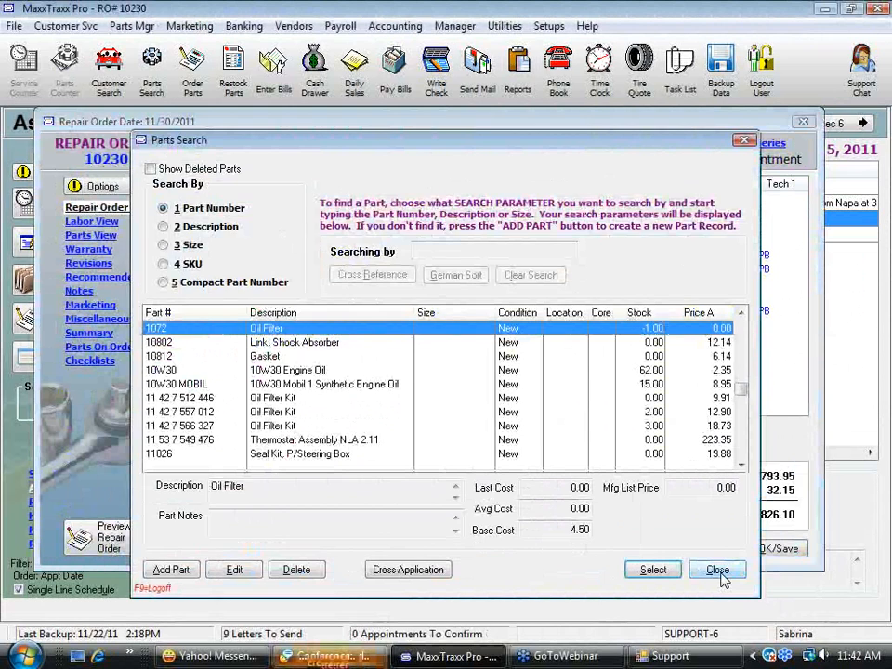
left_click(721, 575)
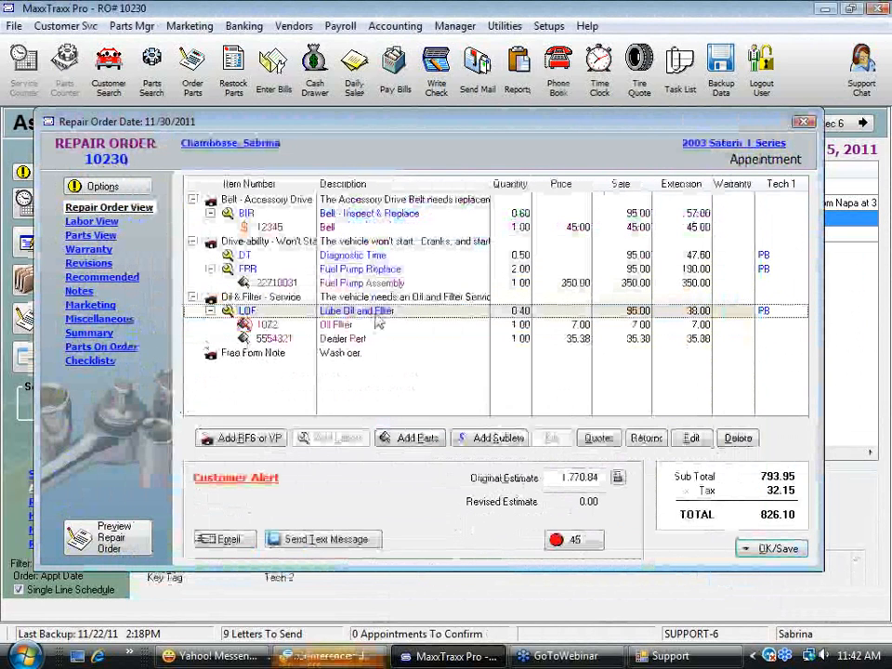
Delete the 1072 Oil Filter line from the Lube Oil and Filter labor on the repair order
left_click(328, 327)
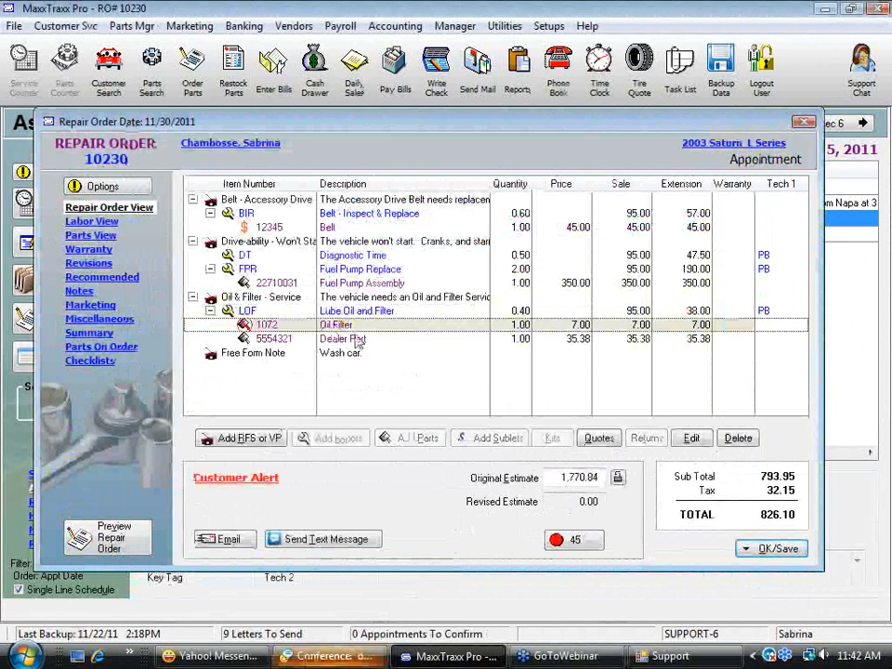
key("Delete")
left_click(410, 357)
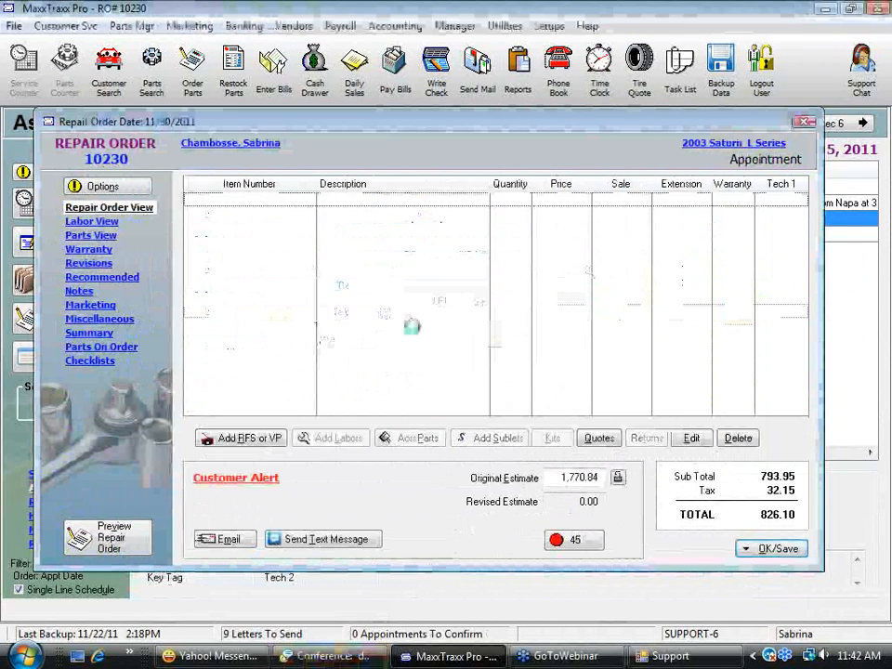
Search the Napa Test Account catalog by keyword for "oil filter" for the Lube Oil and Filter labor
left_click(420, 439)
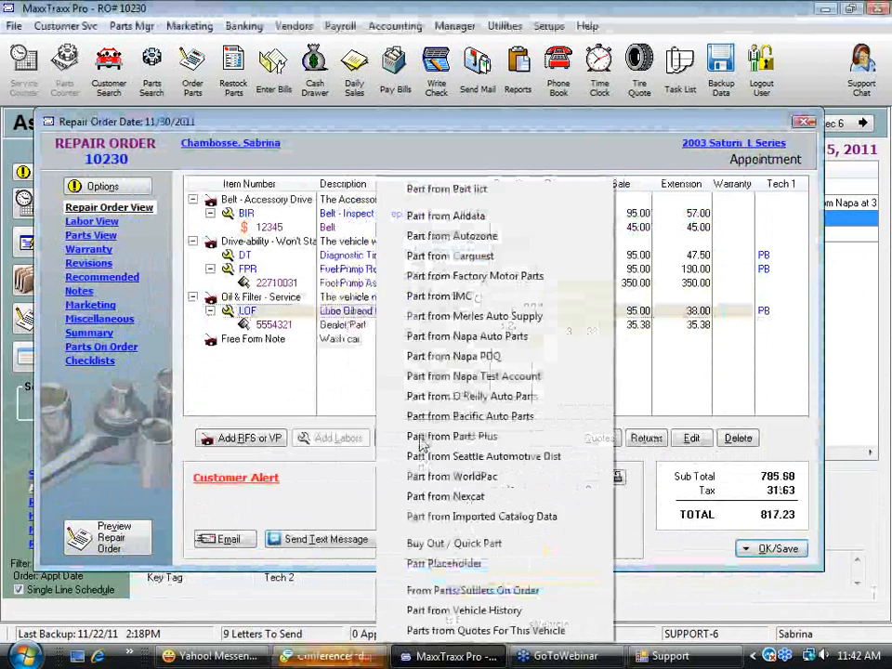
left_click(497, 376)
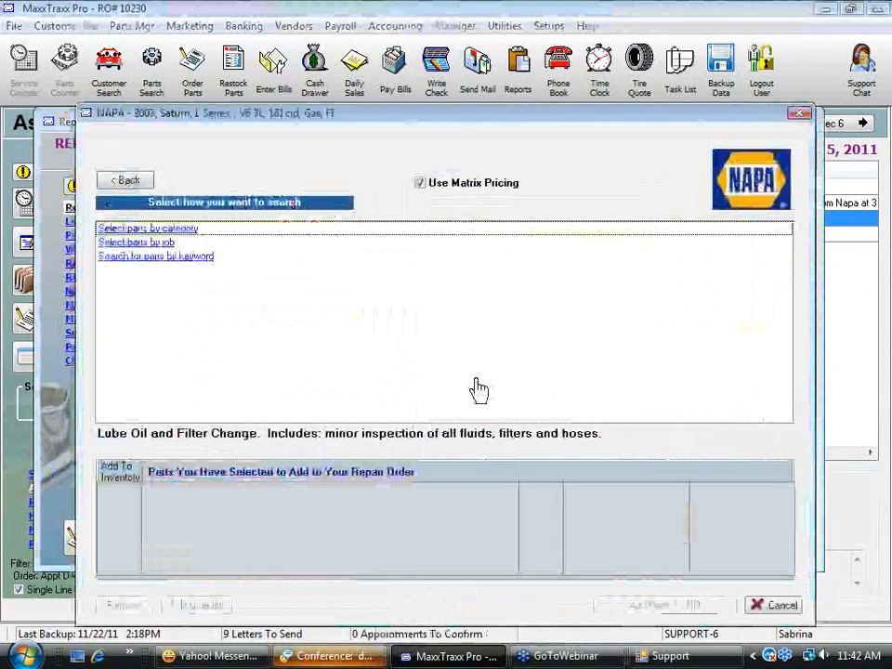
left_click(177, 258)
type("oil filter")
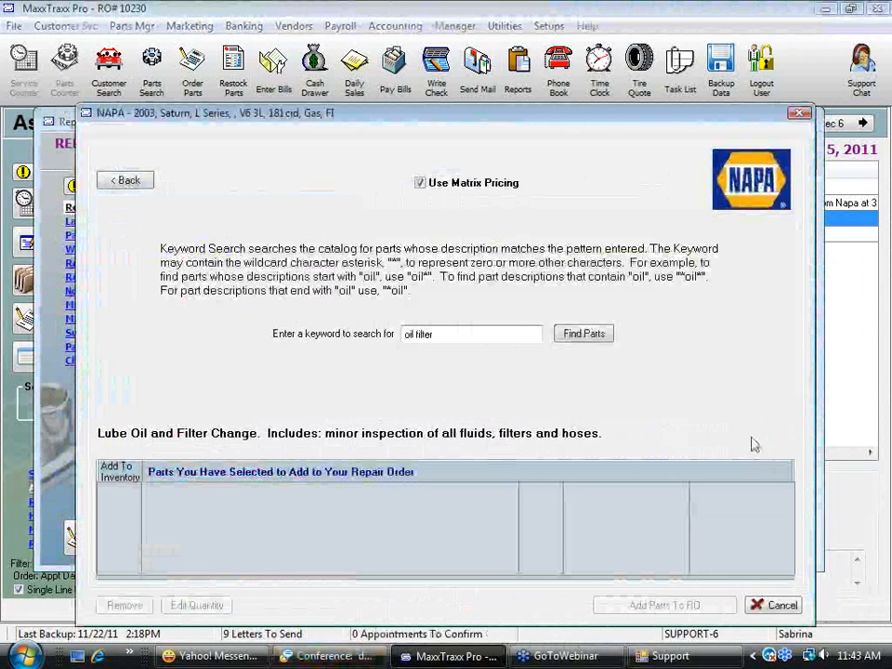
left_click(586, 341)
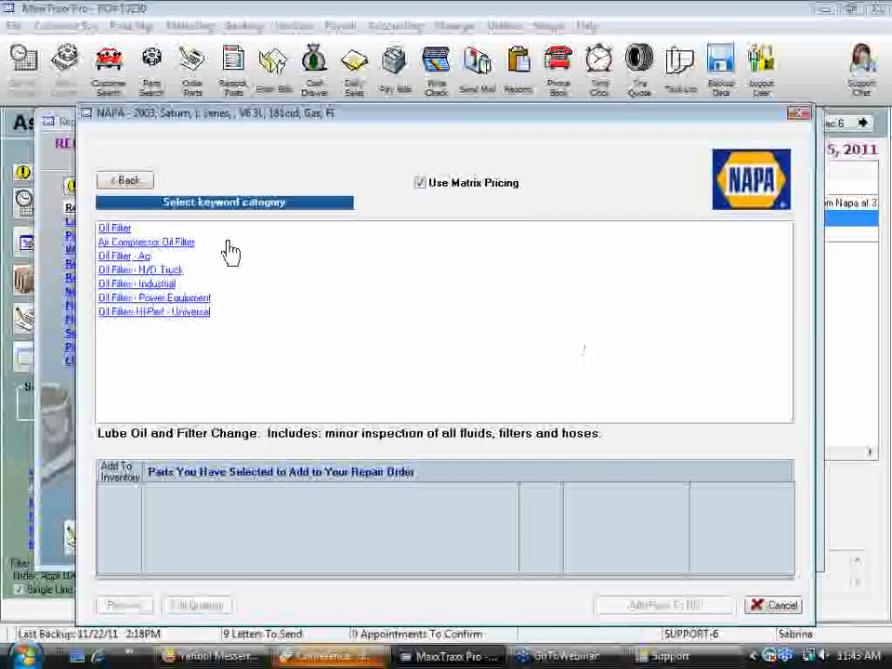
Select one Oil Filter (Gold) - FIL, part 7033, from the Oil Filter category and add it to the repair order
left_click(114, 229)
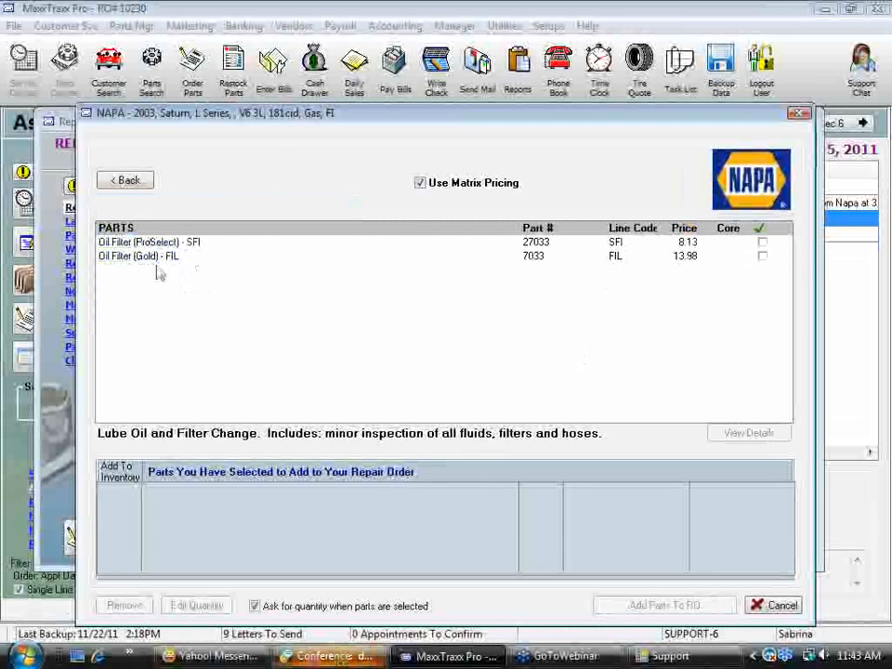
left_click(763, 259)
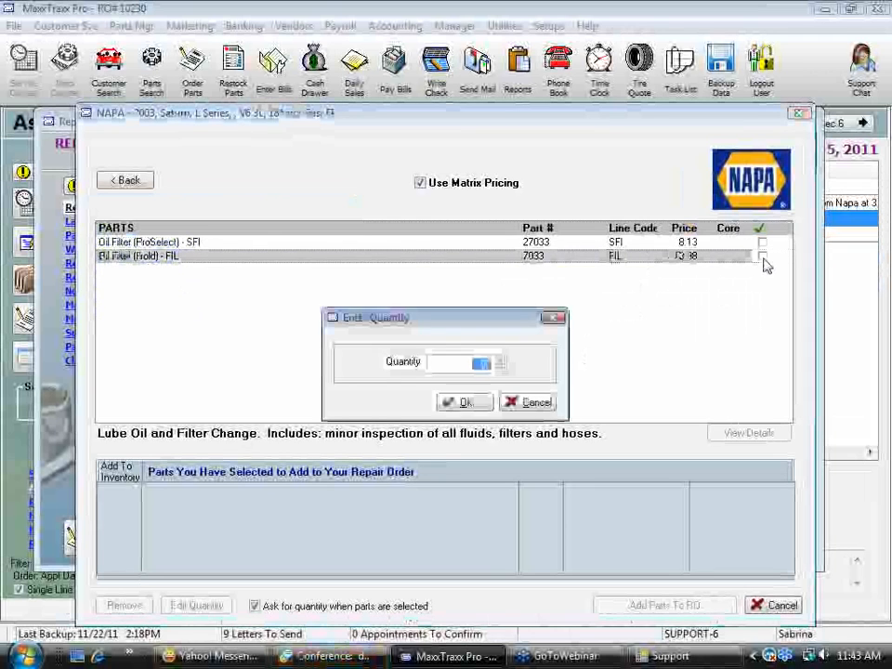
left_click(477, 407)
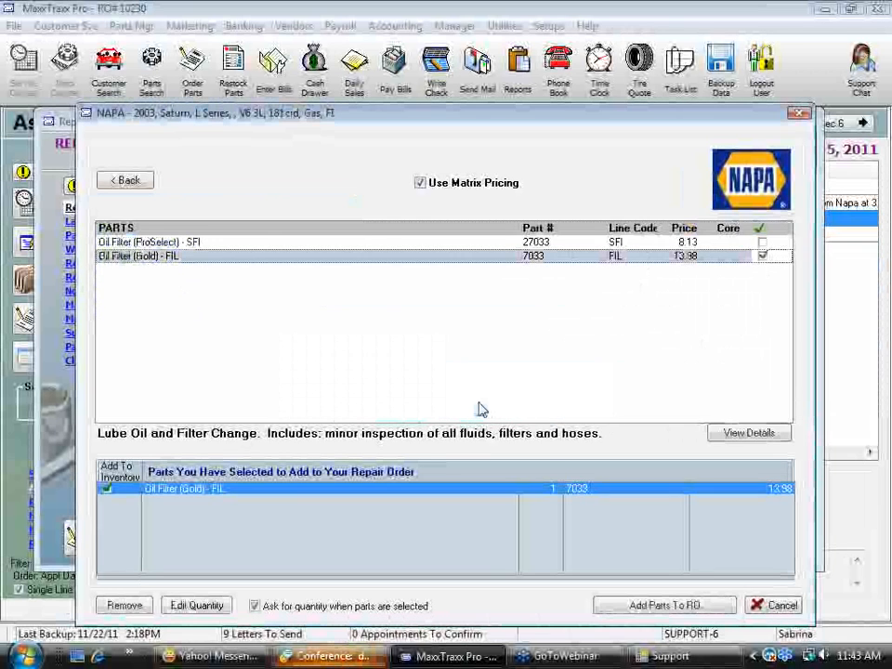
left_click(663, 605)
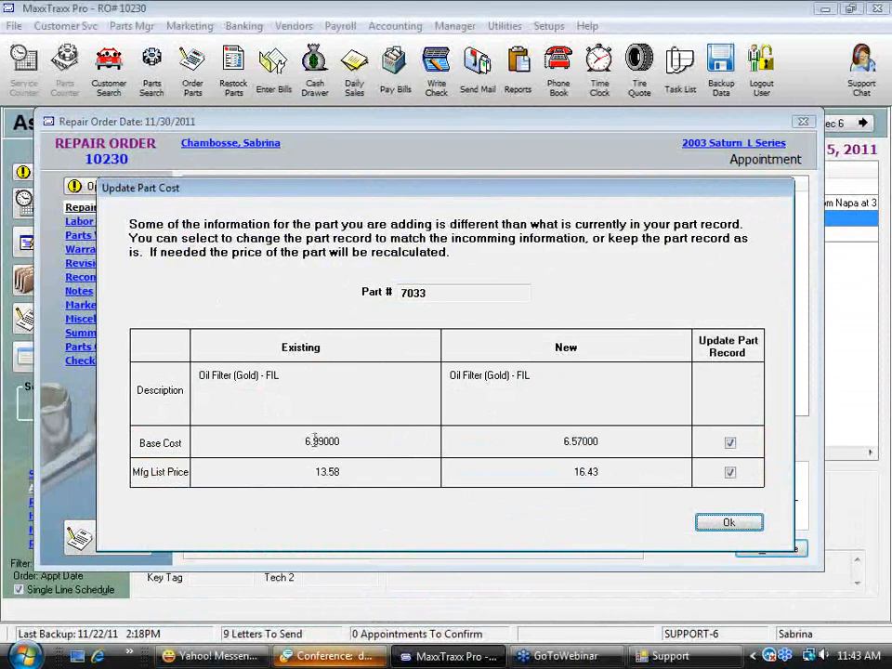
Compare the existing and new costs of part 7033 and accept updating its base cost to 6.57 and list price to 16.43
left_click_drag(304, 447, 361, 439)
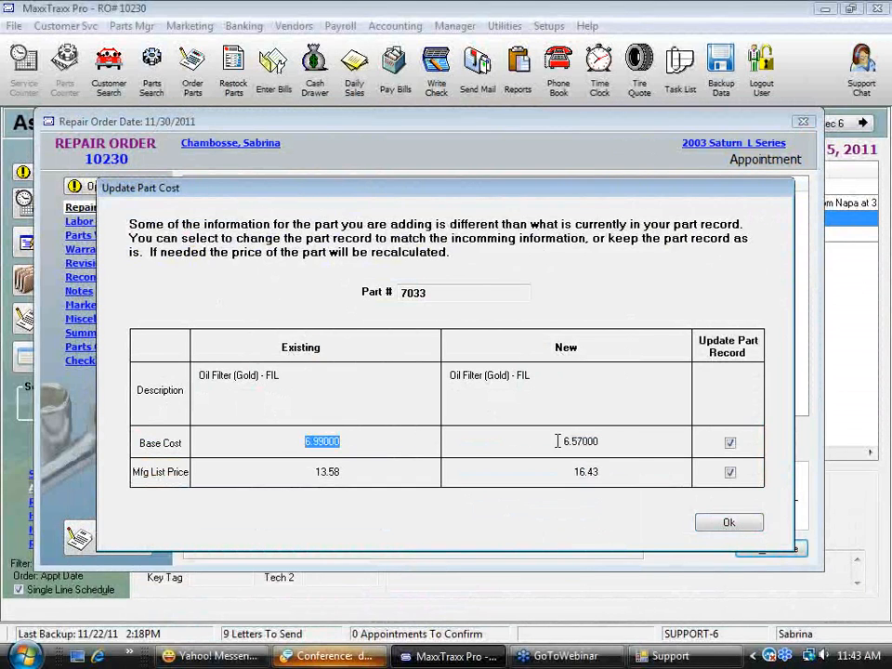
left_click_drag(558, 443, 676, 439)
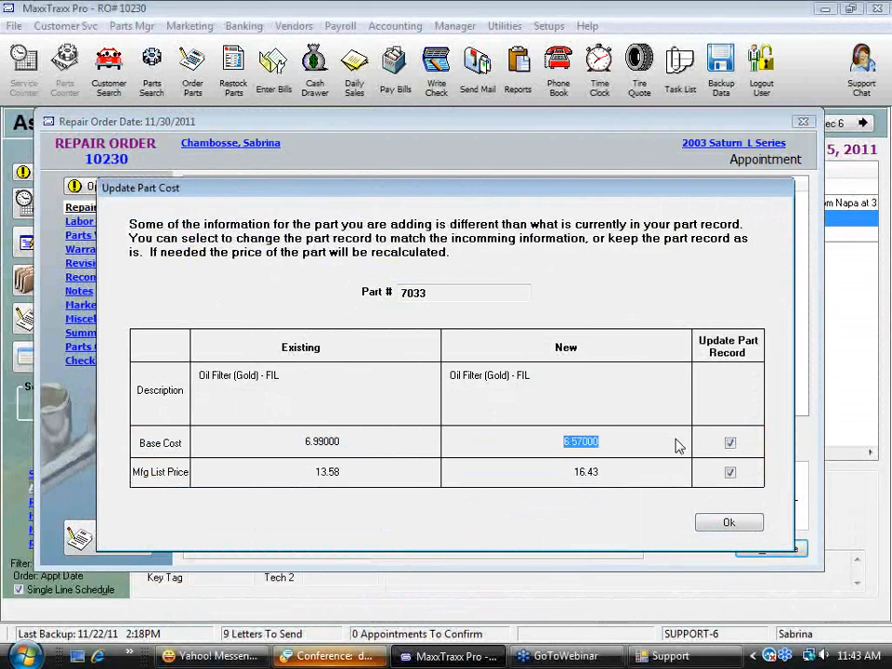
left_click_drag(332, 472, 495, 505)
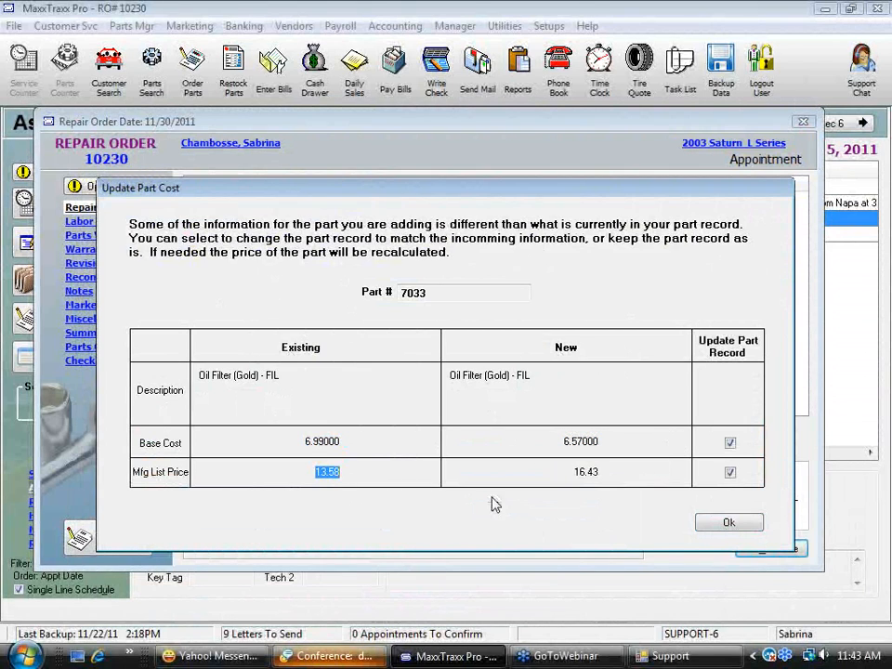
left_click_drag(563, 477, 664, 473)
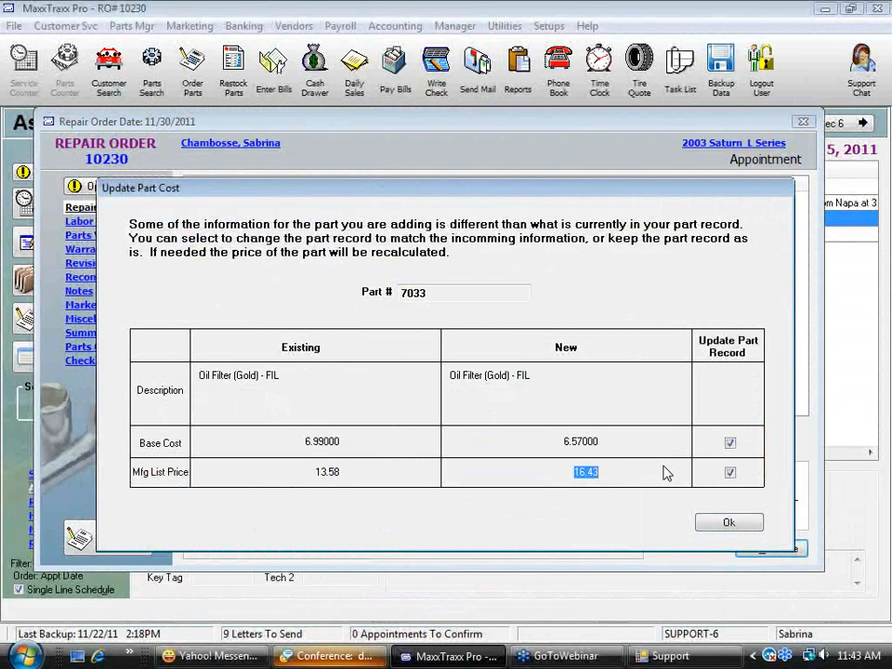
left_click(729, 524)
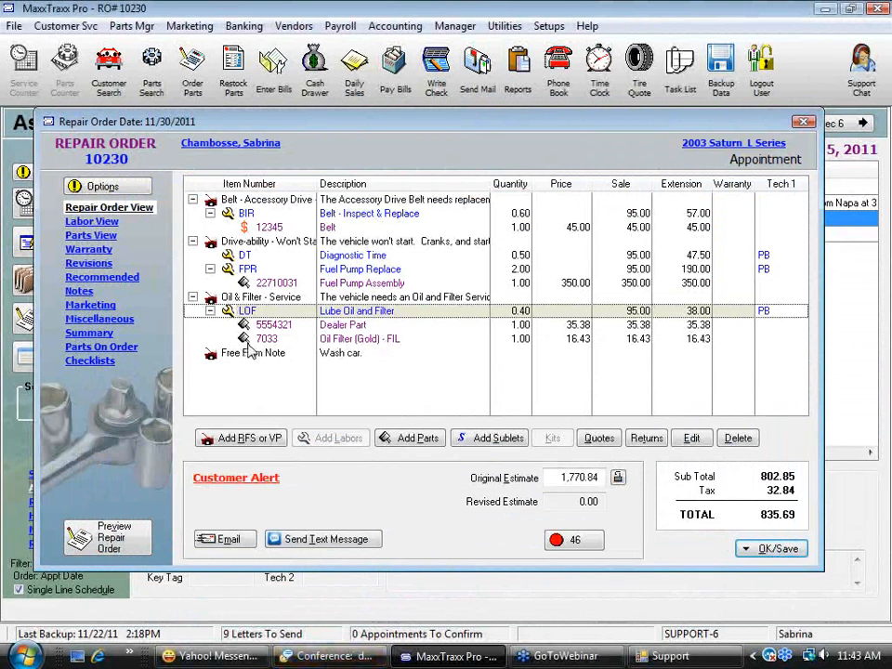
Delete the 7033 Oil Filter (Gold) line from the repair order
left_click(362, 340)
key("Delete")
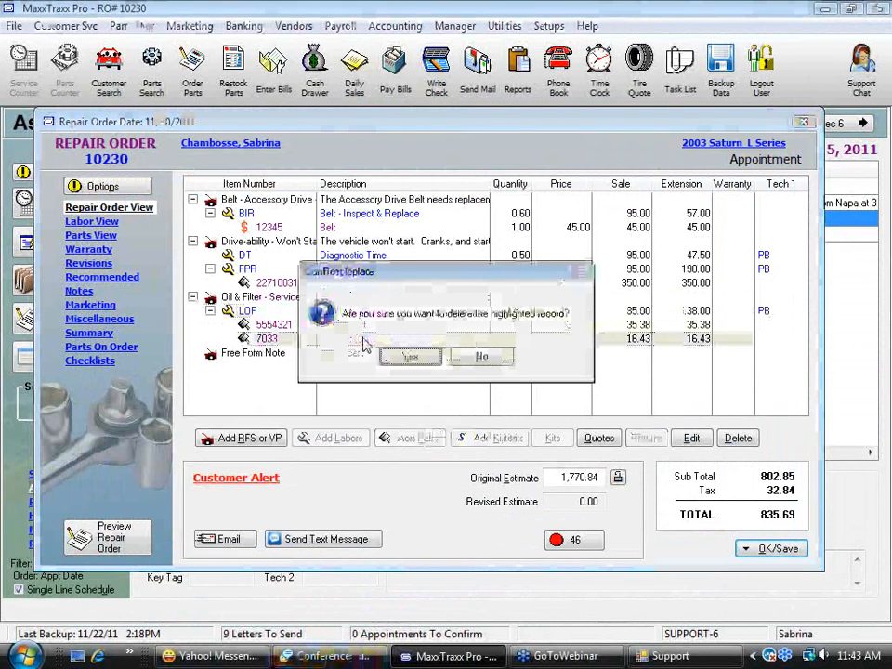
left_click(409, 355)
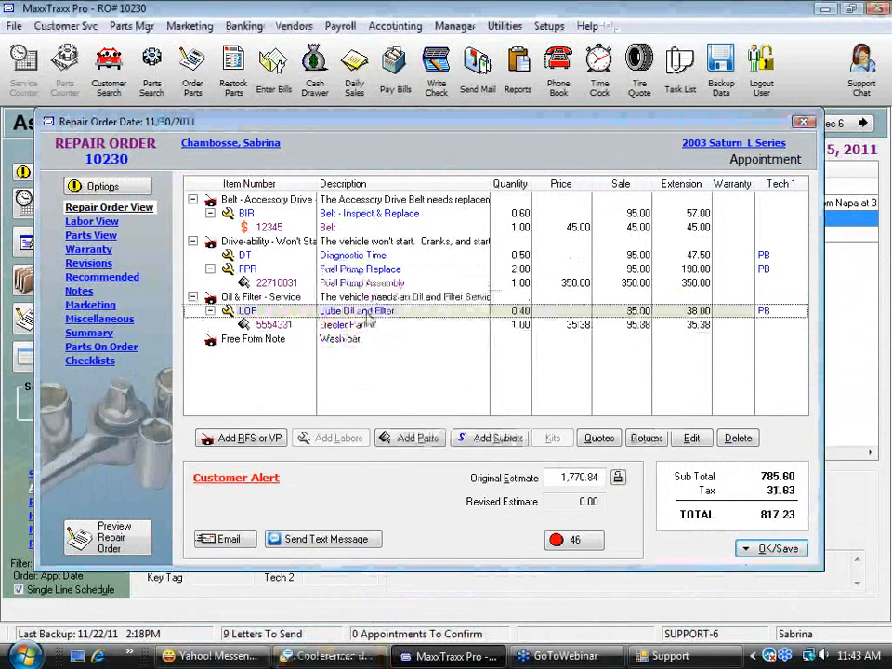
Look up Oil Filters under Ignition & Engine Filters, Engine Filters & PCV, in the O'Reilly Auto Parts catalog
left_click(412, 439)
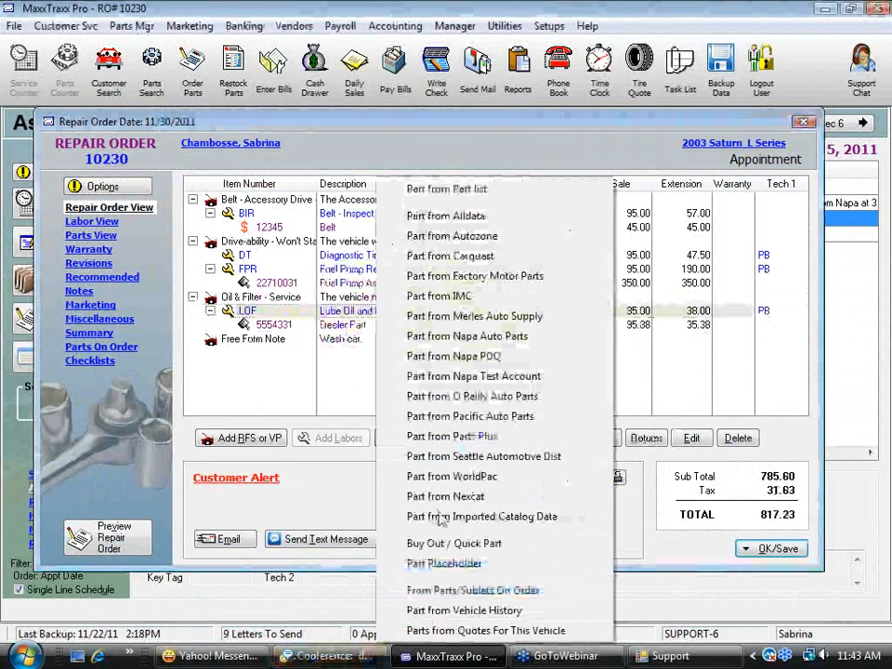
left_click(497, 396)
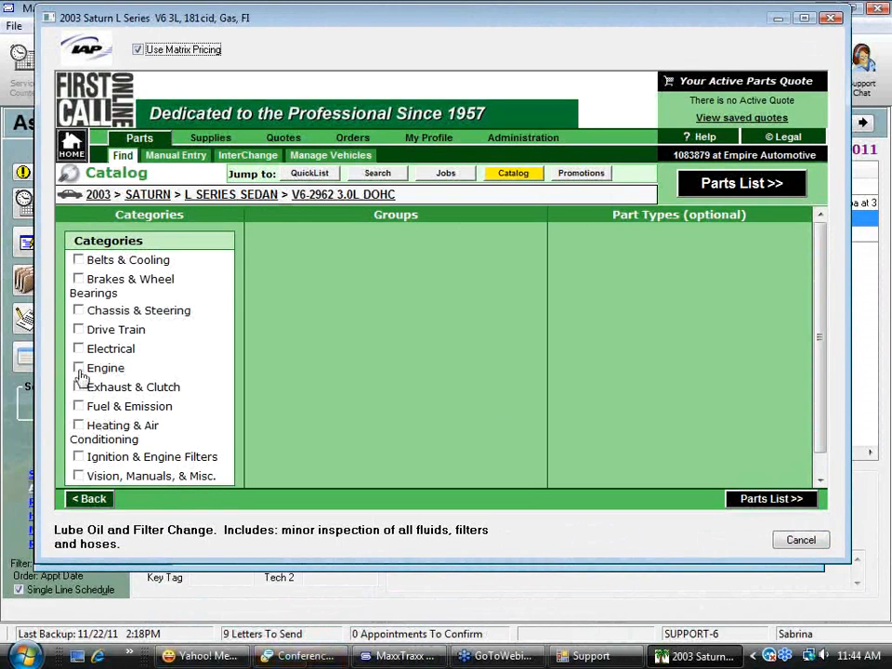
left_click(79, 456)
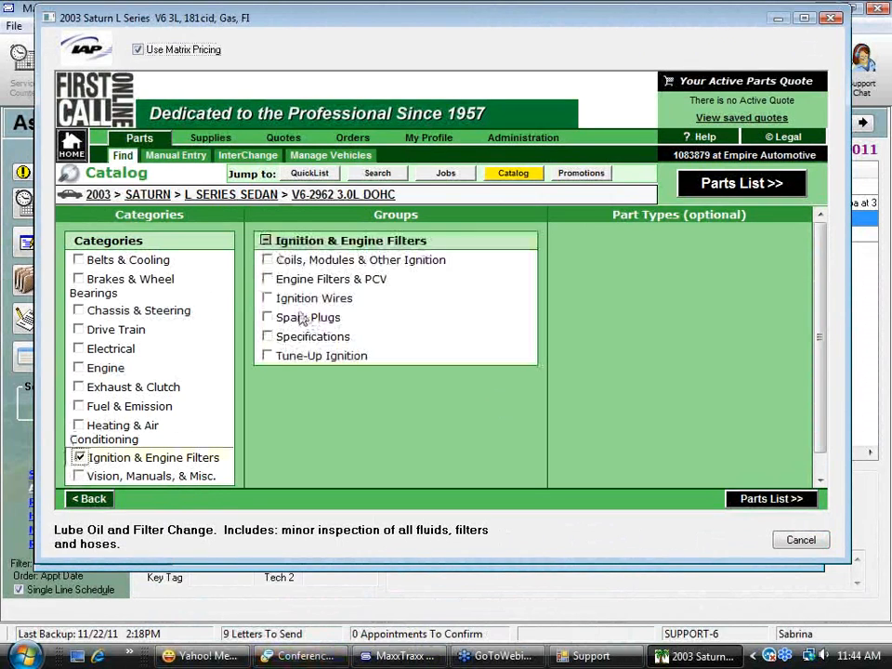
left_click(269, 280)
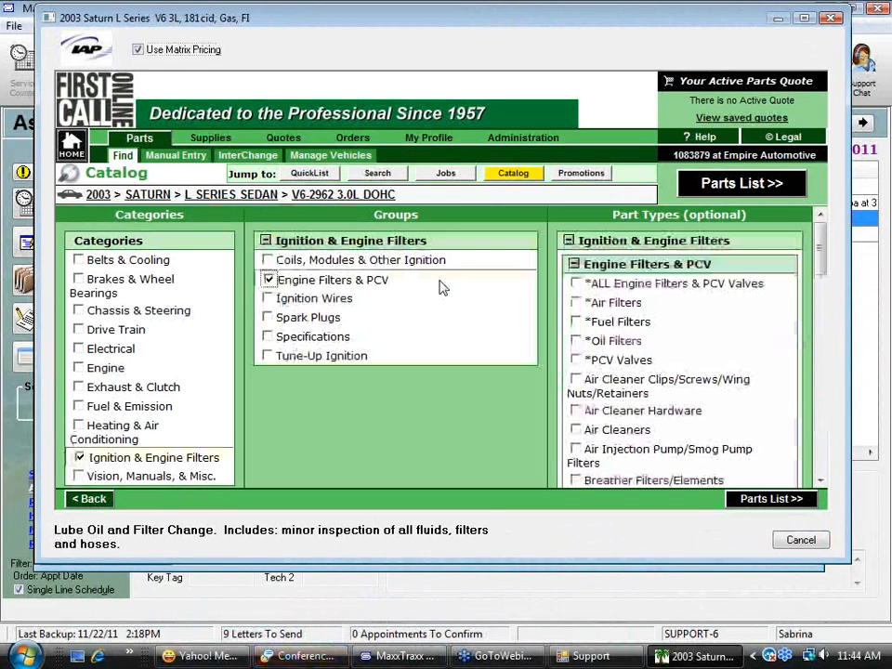
left_click(577, 341)
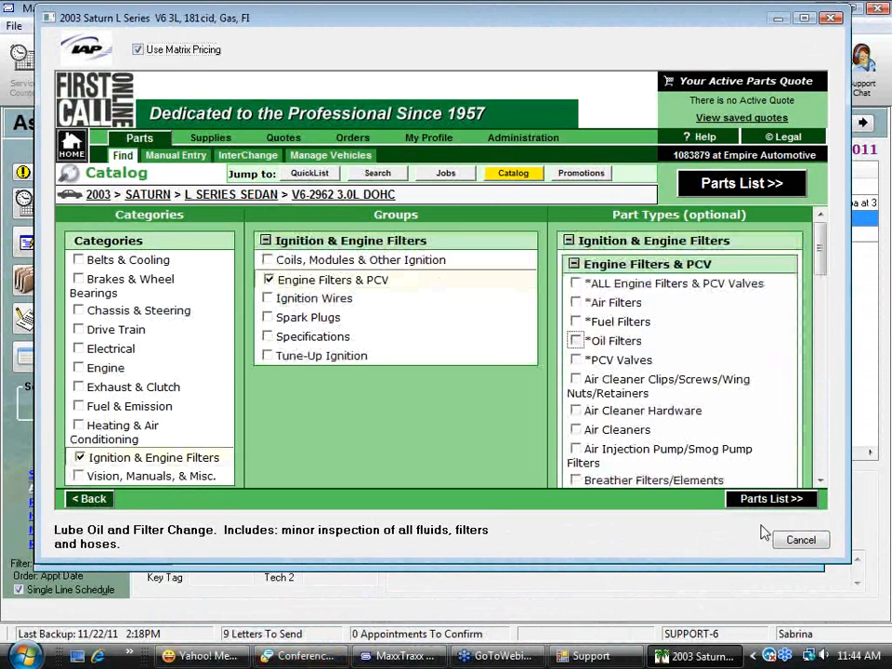
left_click(788, 499)
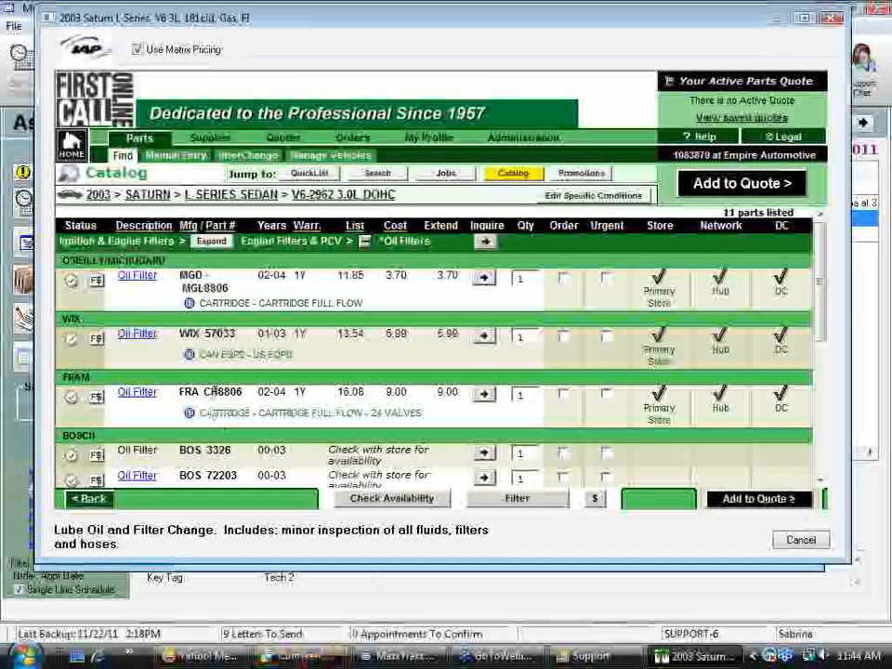
Add the FRAM CH8806 oil filter to the parts quote and transfer the quote to the repair order
left_click(563, 396)
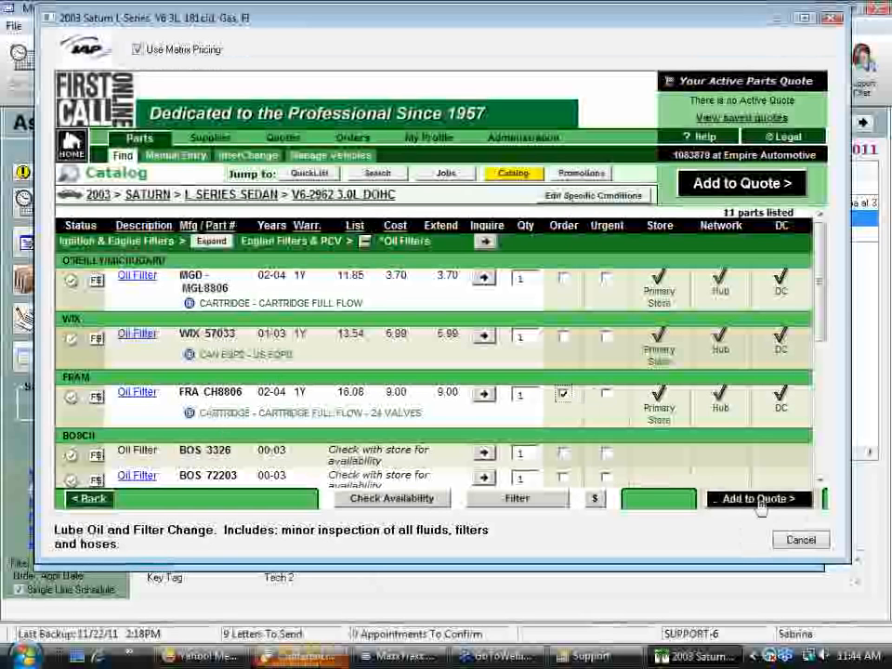
left_click(759, 500)
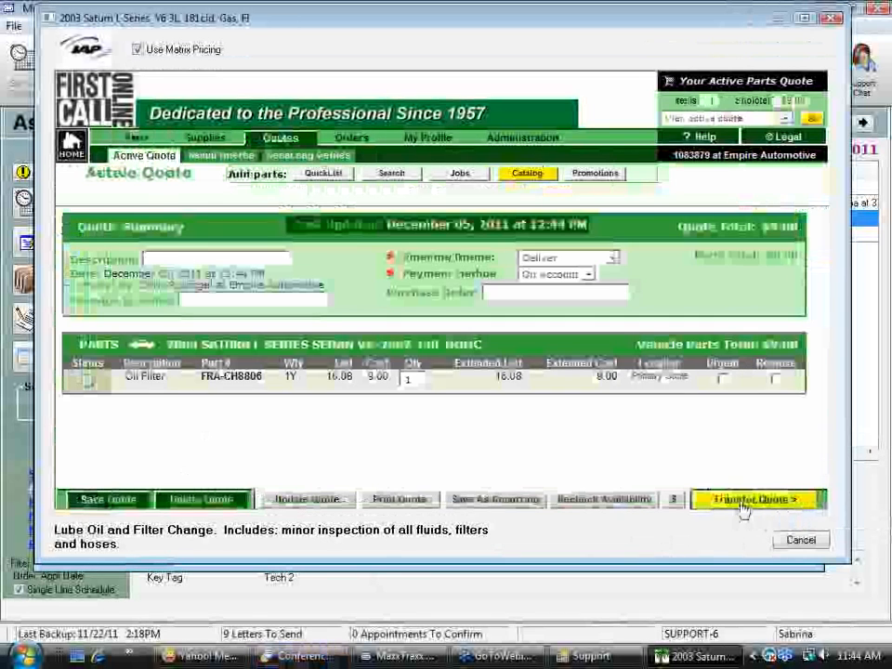
left_click(759, 500)
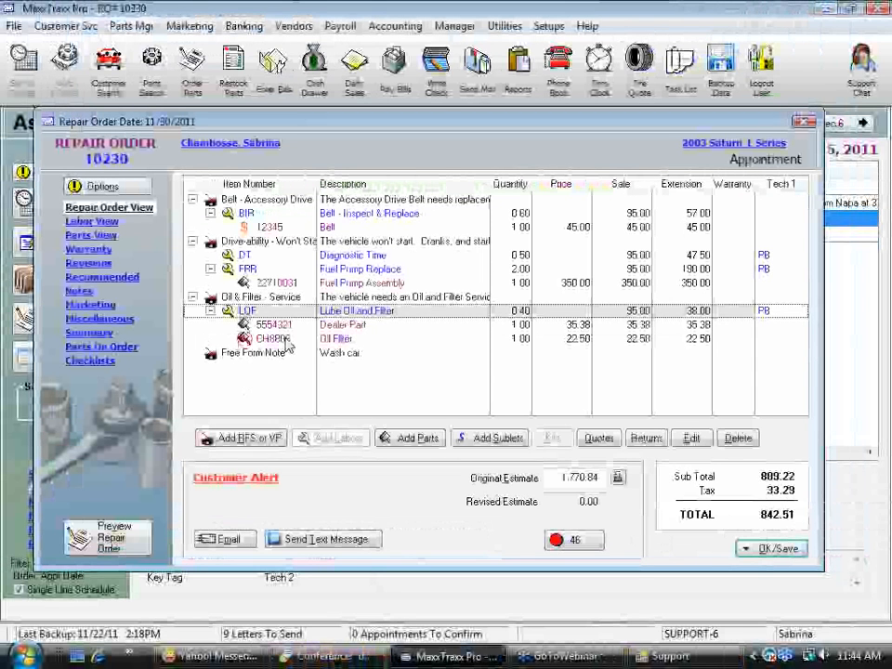
Select the CH8806 Oil Filter line and save the repair order without printing or changing its status
left_click(285, 341)
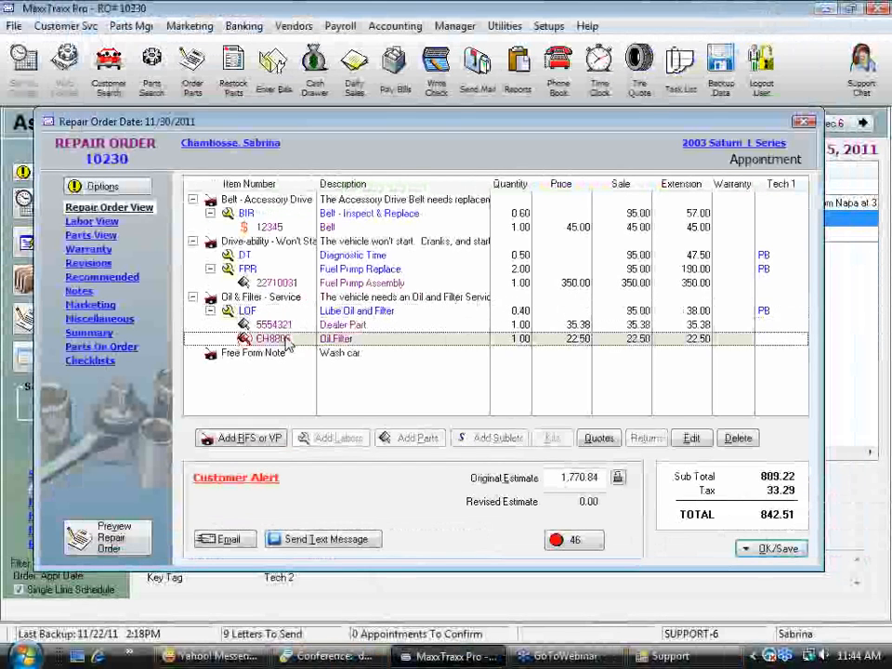
left_click(776, 548)
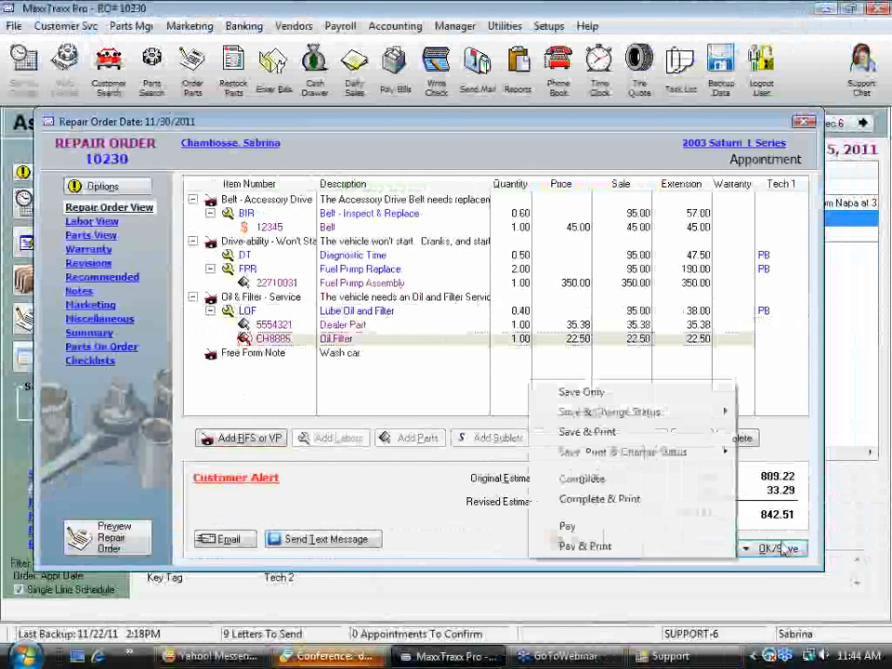
left_click(599, 390)
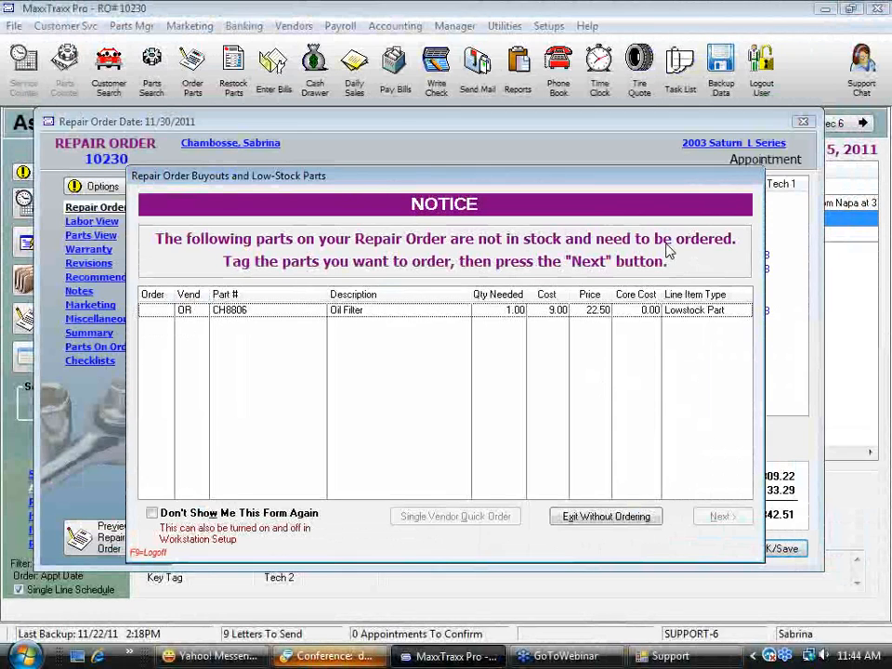
Tag the low-stock CH8806 oil filter for ordering, create a parts order with its primary vendor, and save the open PO
left_click(148, 312)
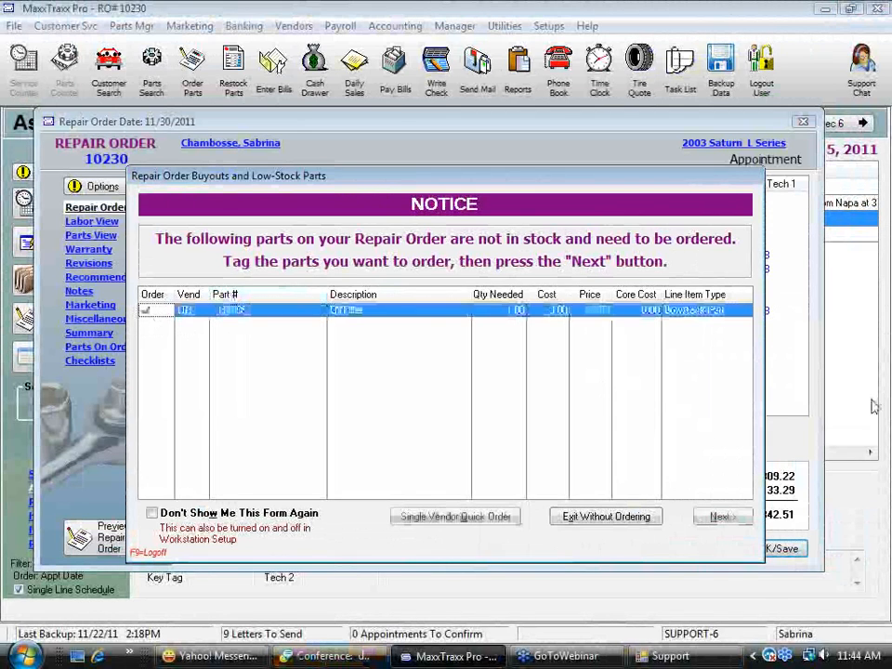
left_click(720, 517)
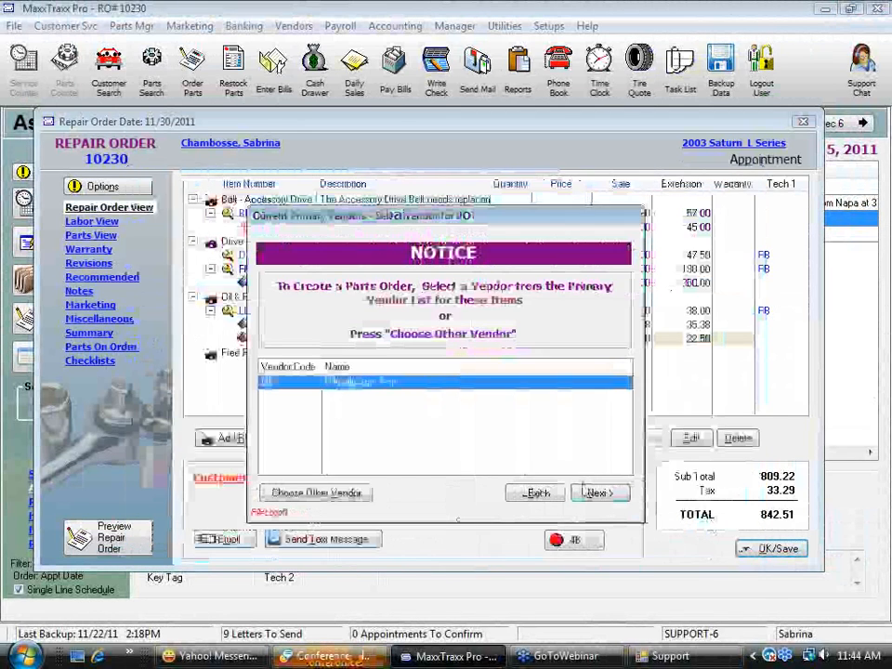
left_click(594, 490)
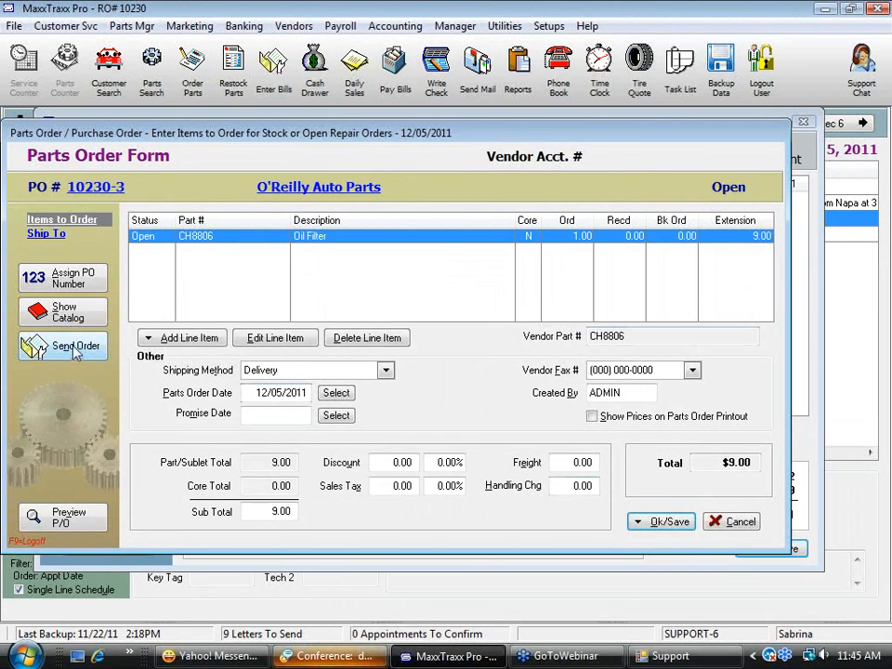
left_click(688, 521)
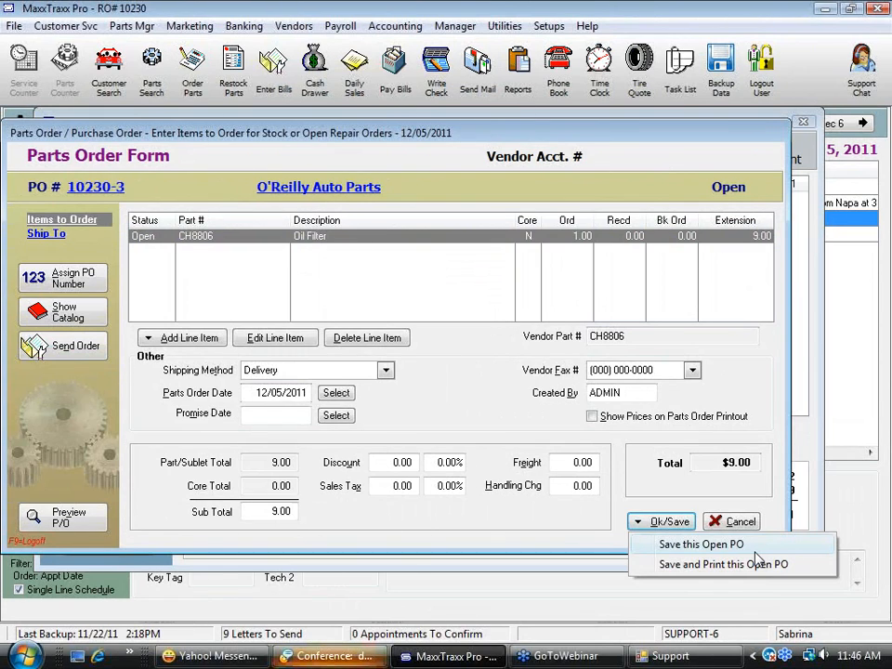
left_click(756, 556)
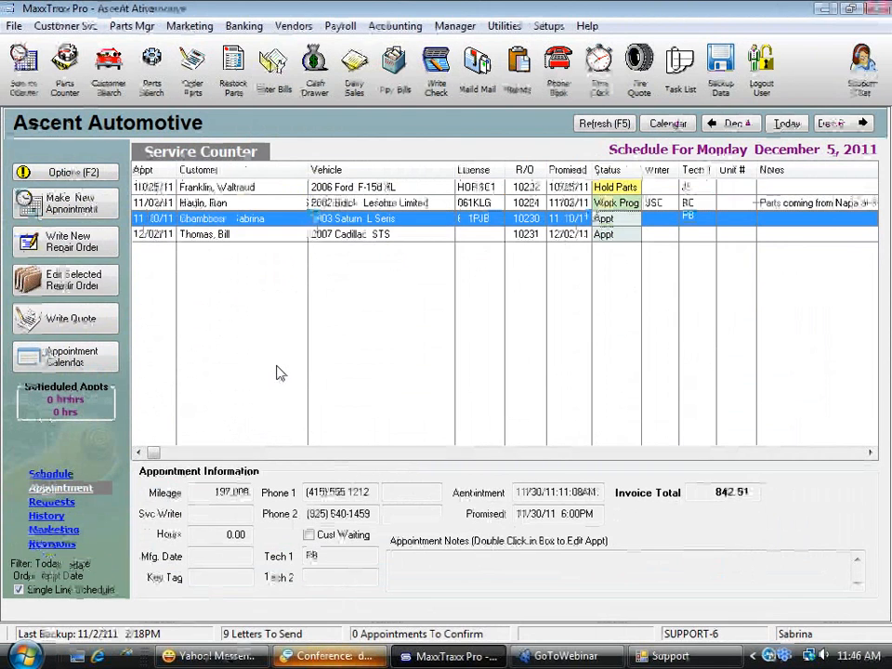
Convert the open O'Reilly Auto Parts parts order into a received vendor invoice with a target amount of 9.00
left_click(233, 89)
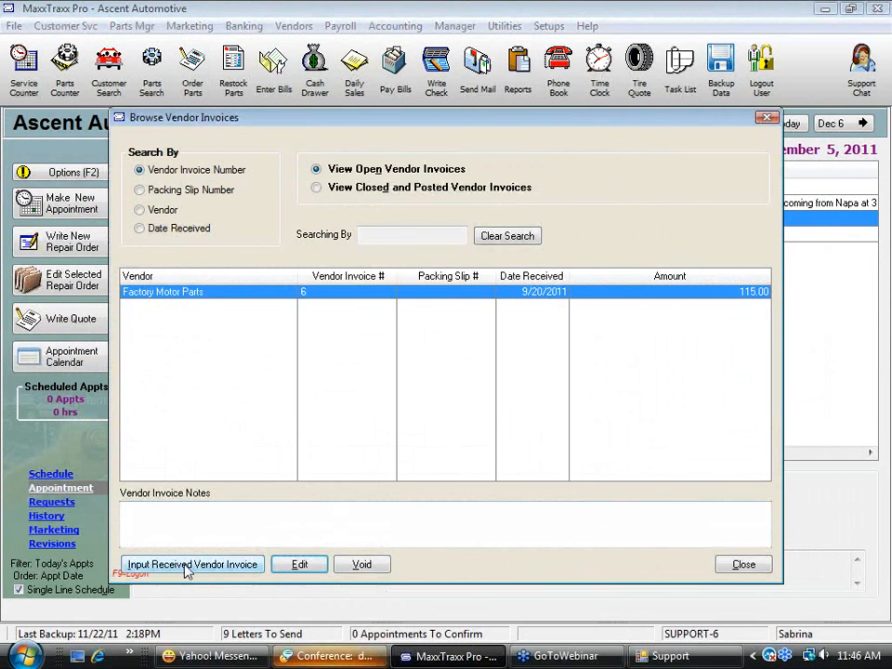
left_click(741, 565)
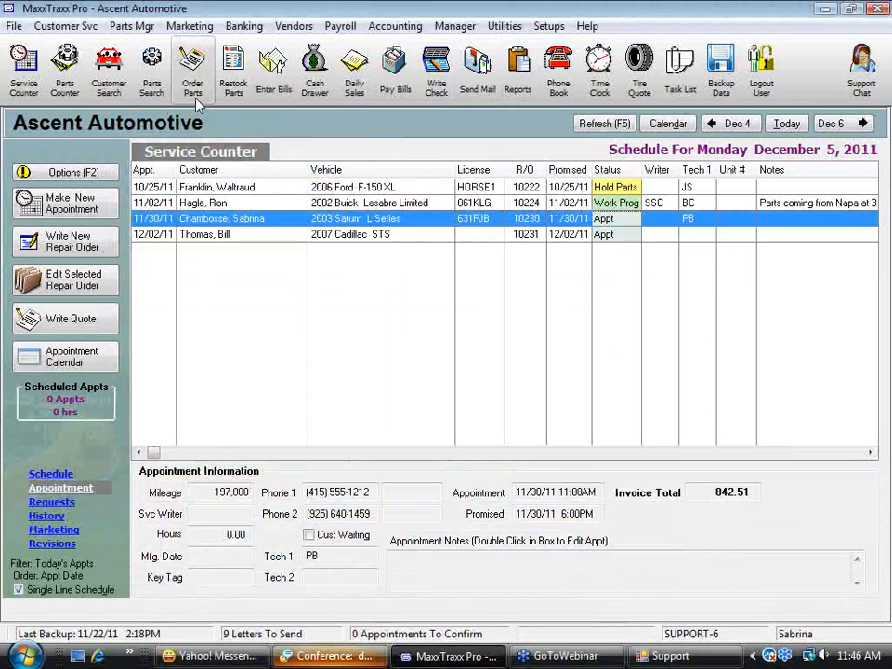
left_click(193, 86)
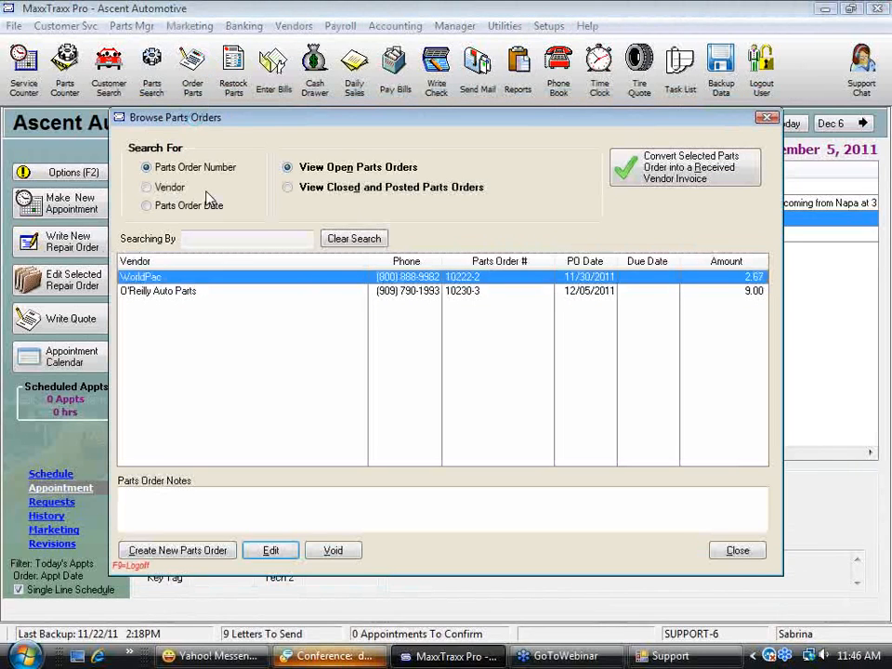
left_click(164, 294)
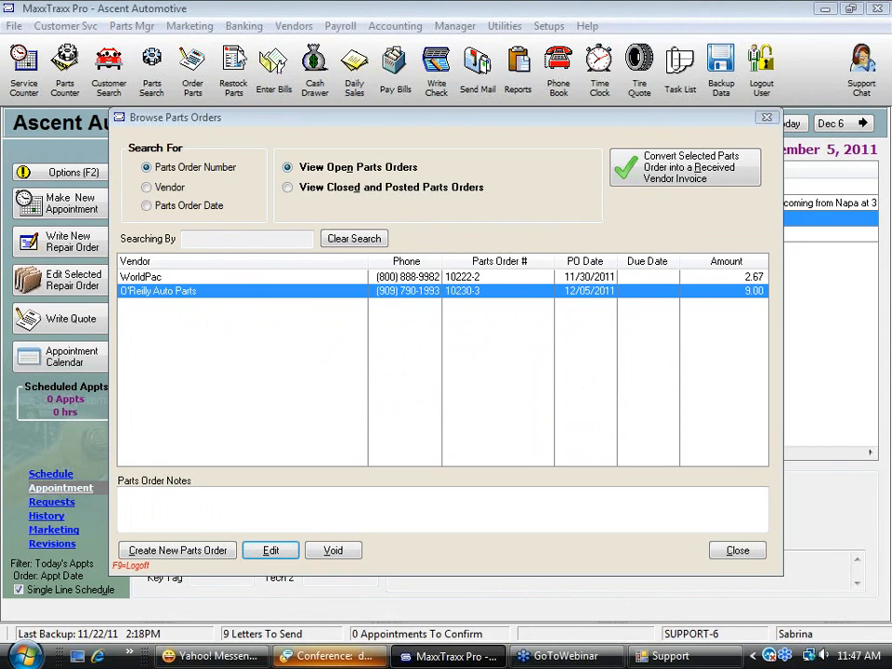
left_click(731, 174)
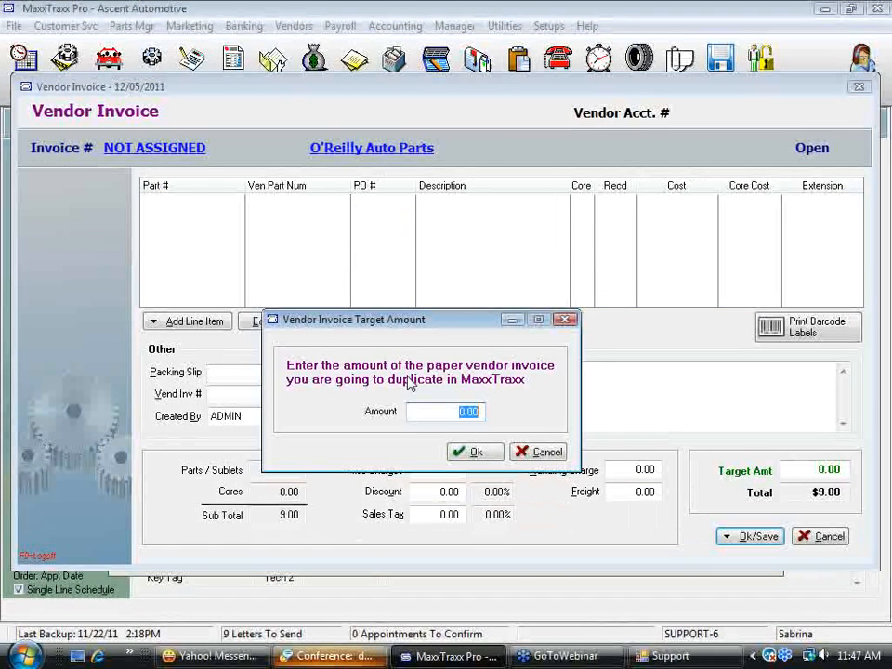
type("9.00")
left_click_drag(450, 418, 511, 406)
left_click(481, 458)
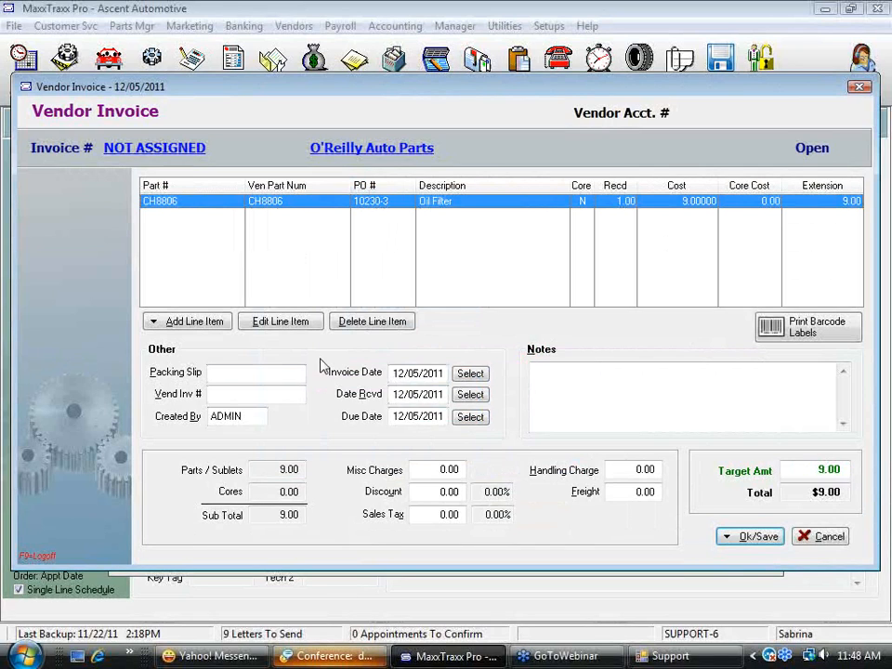
Post the O'Reilly vendor invoice and update inventory, entering a vendor invoice number, and close the parts orders list
left_click(234, 396)
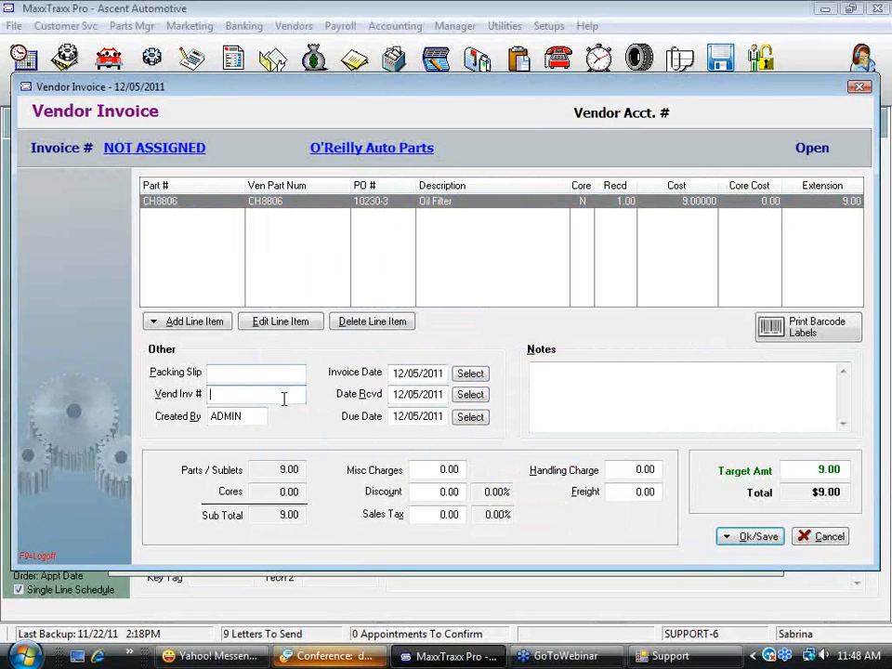
left_click(760, 540)
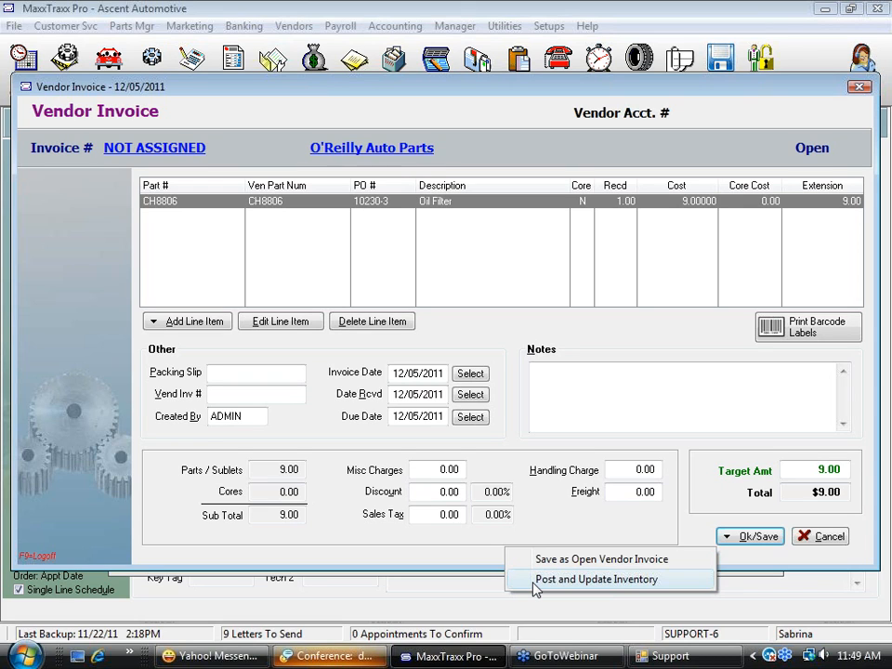
left_click(605, 580)
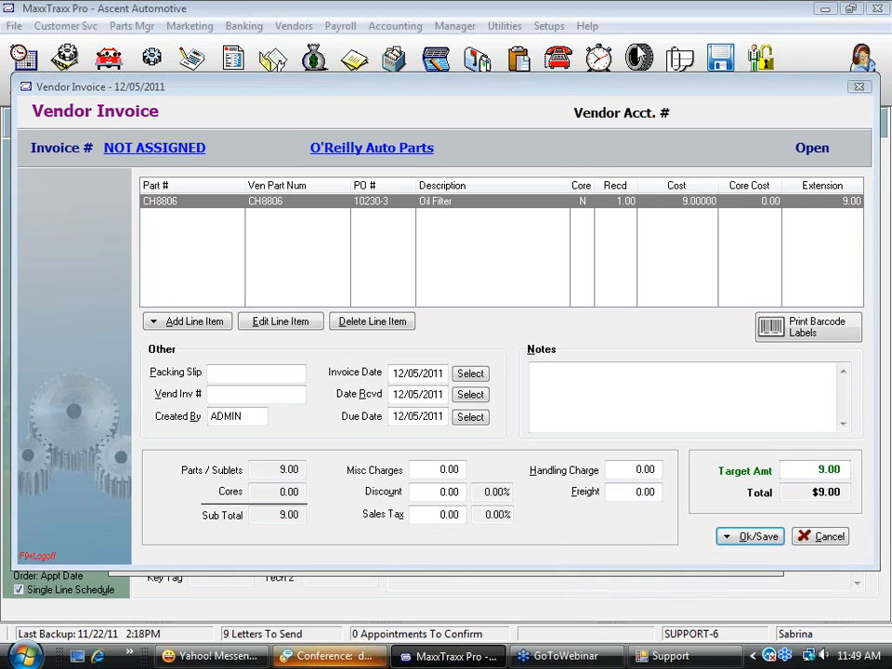
left_click(758, 538)
left_click(614, 583)
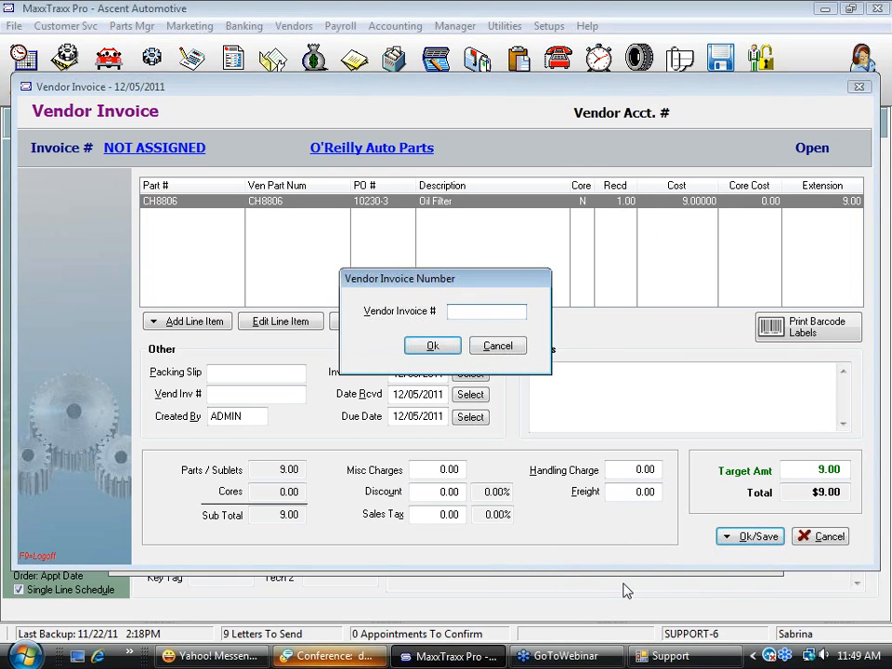
type("12356461")
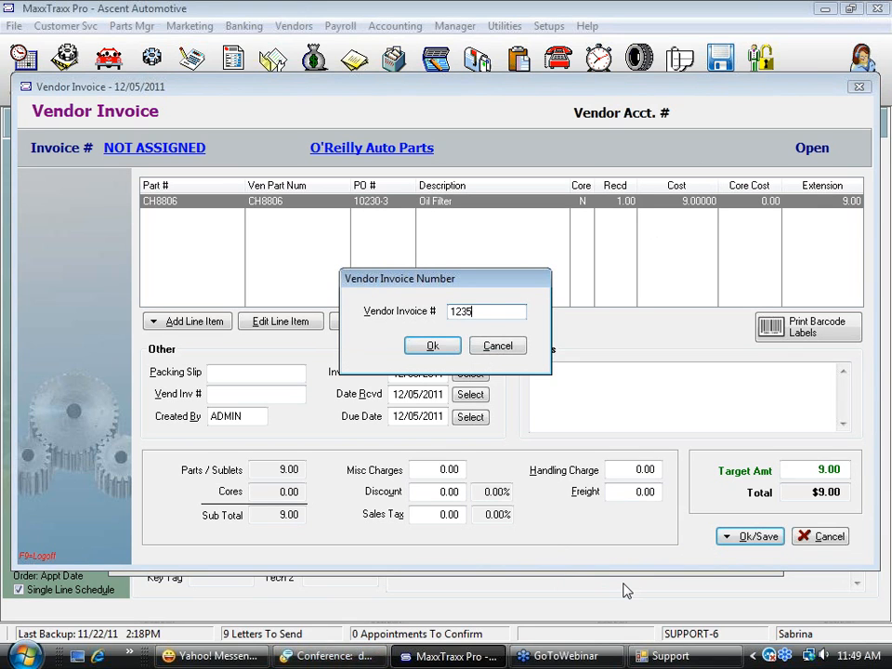
left_click(455, 347)
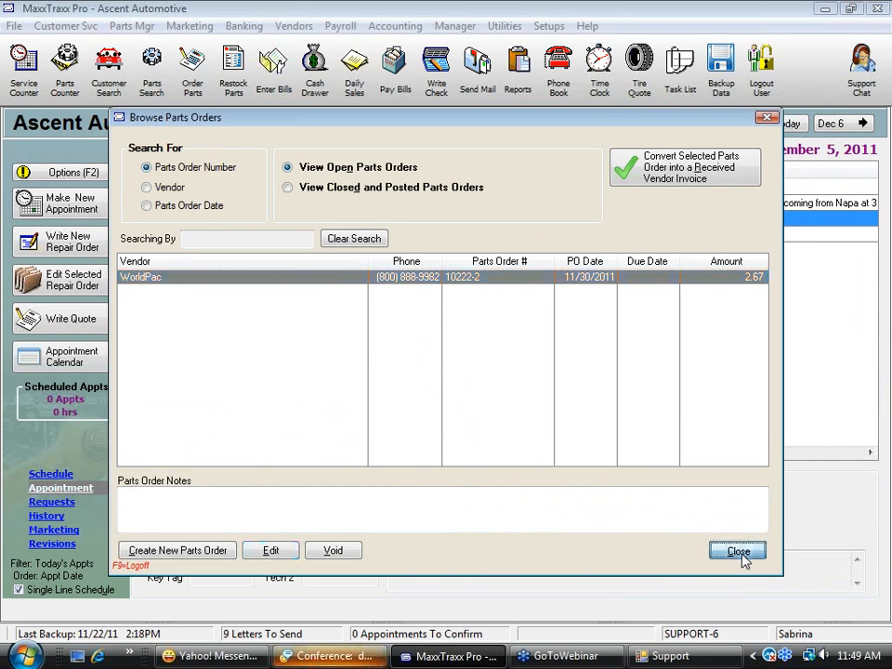
left_click(739, 552)
Open the 2003 Saturn L Series repair order and check the CH8806 Oil Filter's sales detail and profitability without changes
double_click(381, 223)
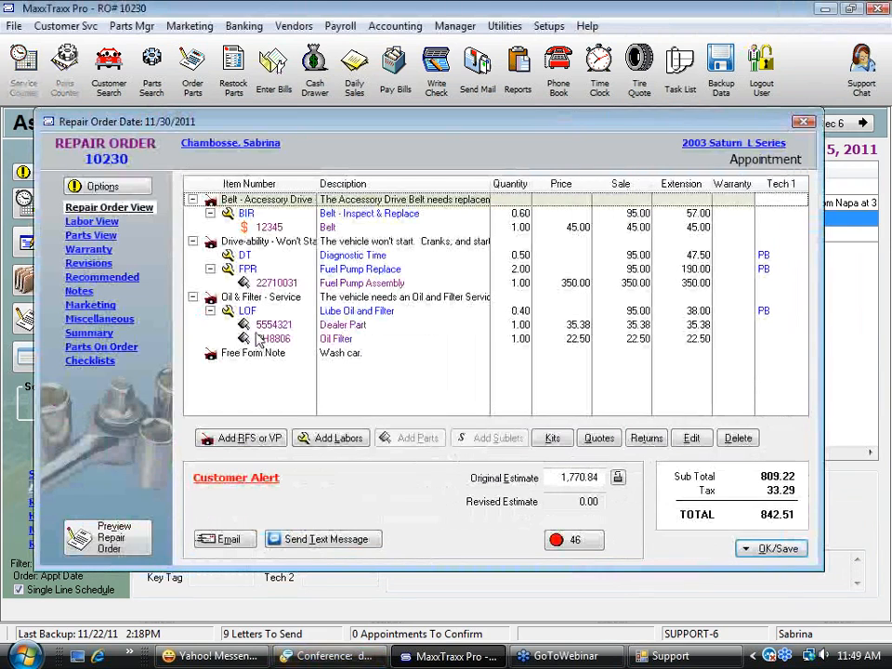
left_click(260, 339)
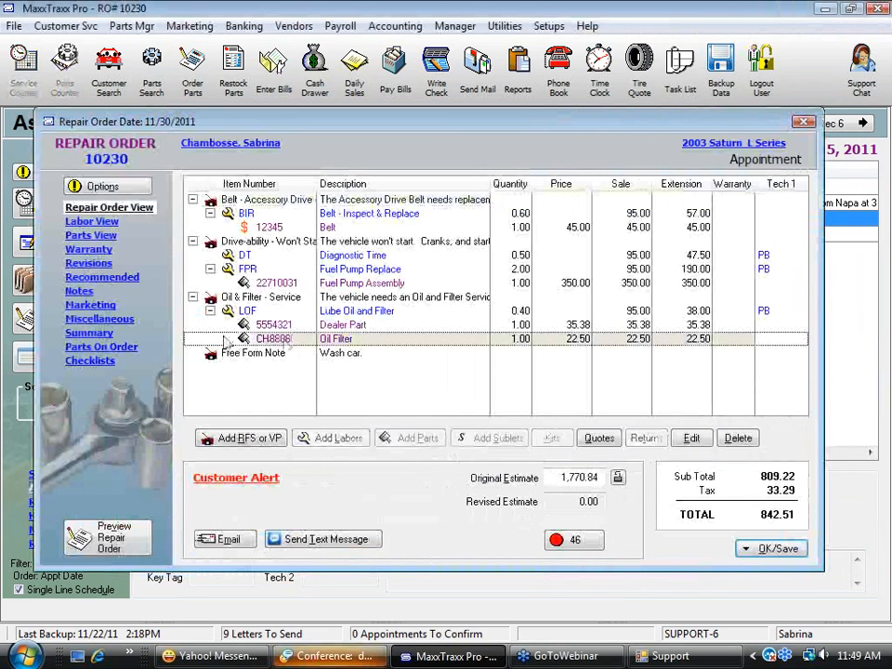
double_click(354, 340)
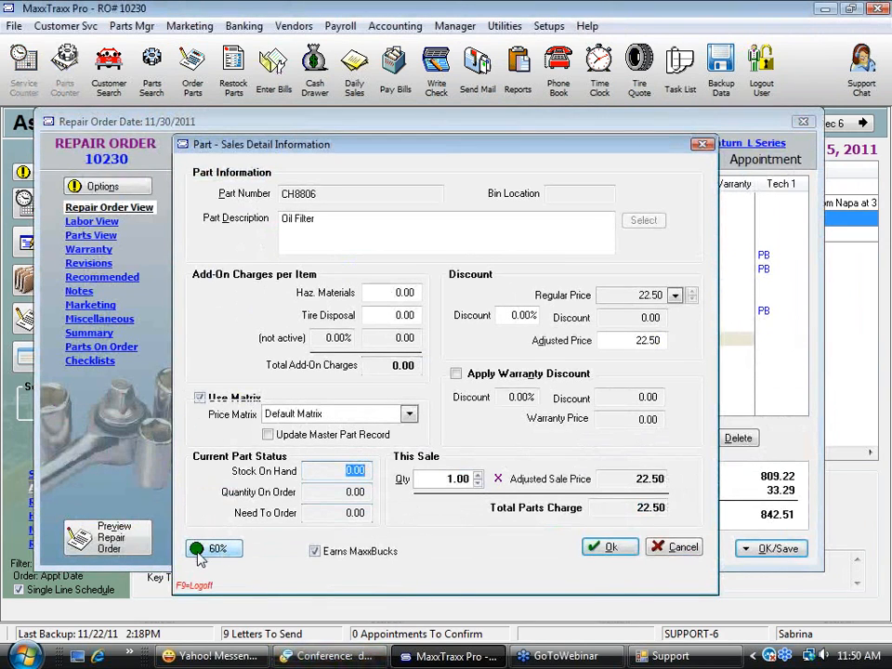
left_click(216, 550)
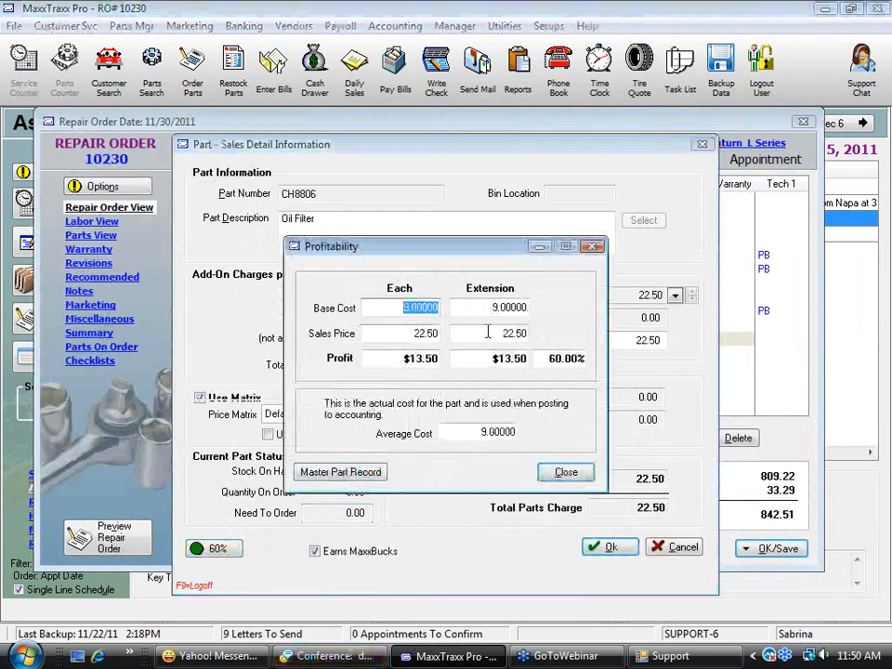
left_click(567, 472)
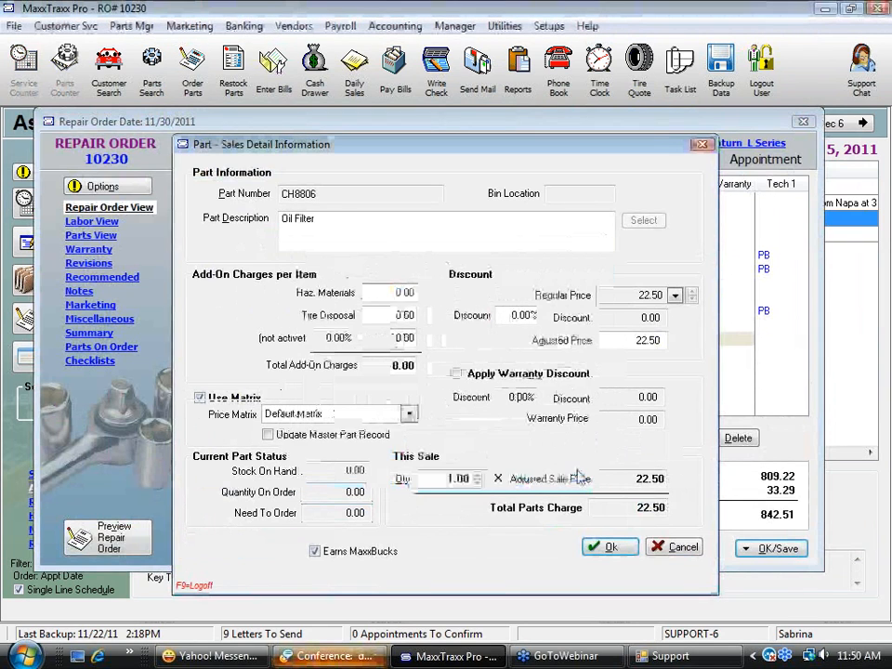
left_click(688, 552)
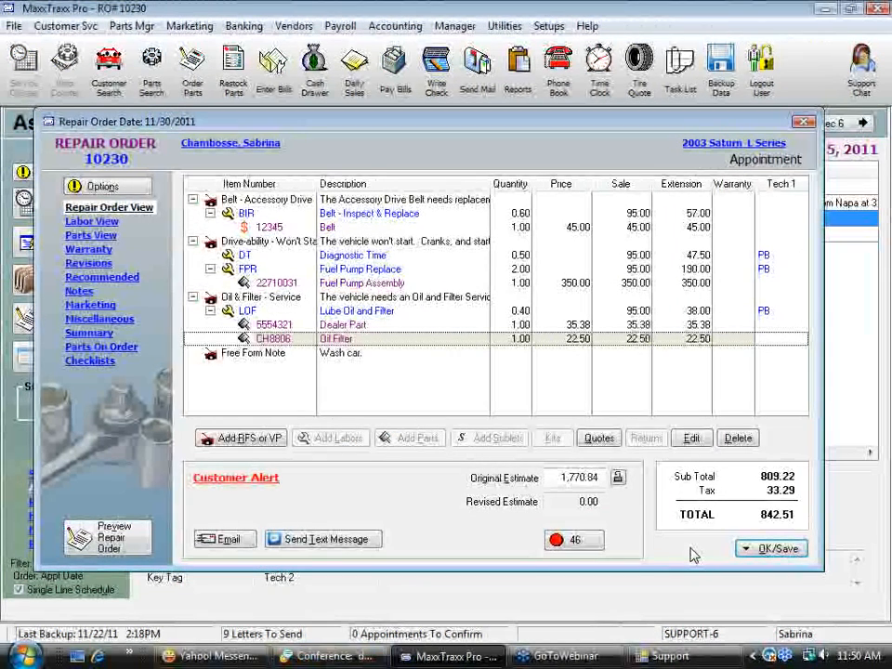
Review the CH8806 Oil Filter's master part record, including its item details, stock, purchase history and pricing, without saving changes
right_click(339, 341)
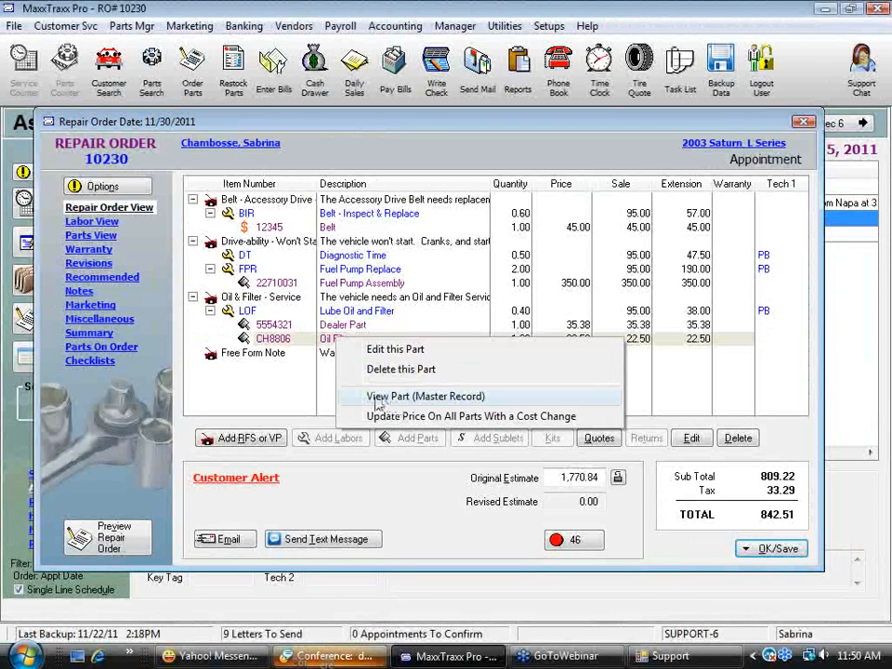
left_click(483, 399)
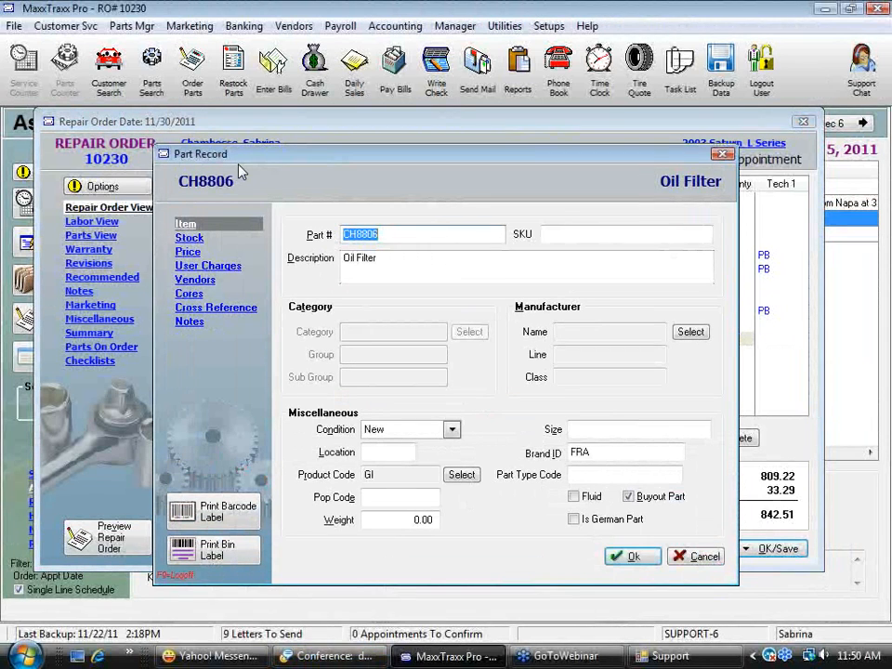
left_click(405, 265)
left_click(409, 430)
left_click(391, 442)
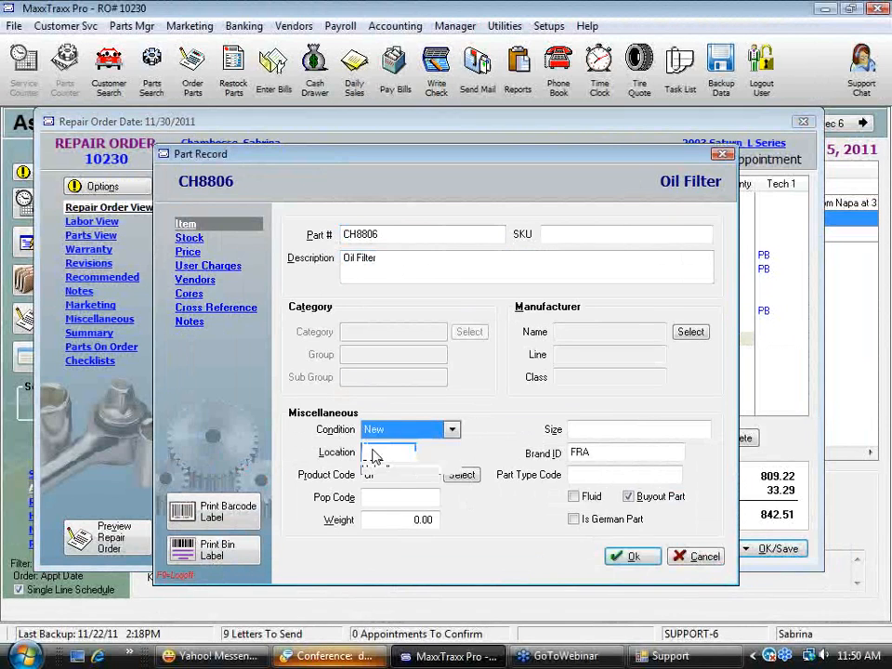
left_click(190, 240)
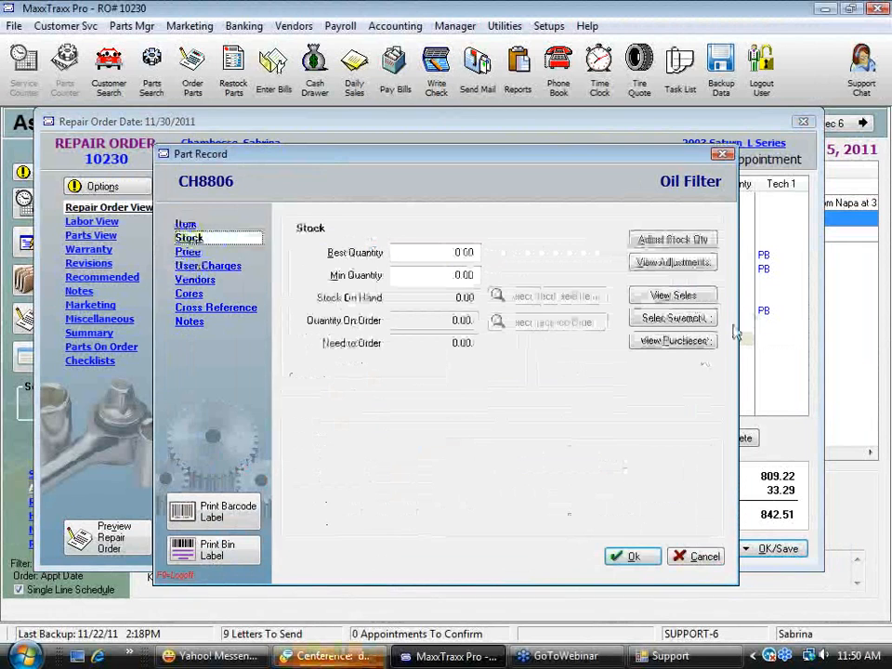
left_click(674, 341)
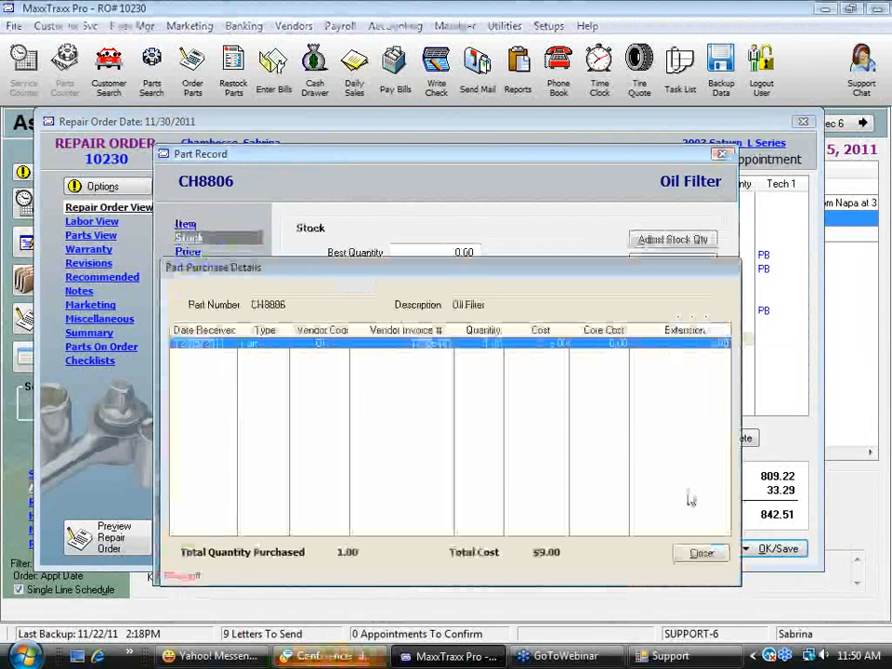
left_click(702, 553)
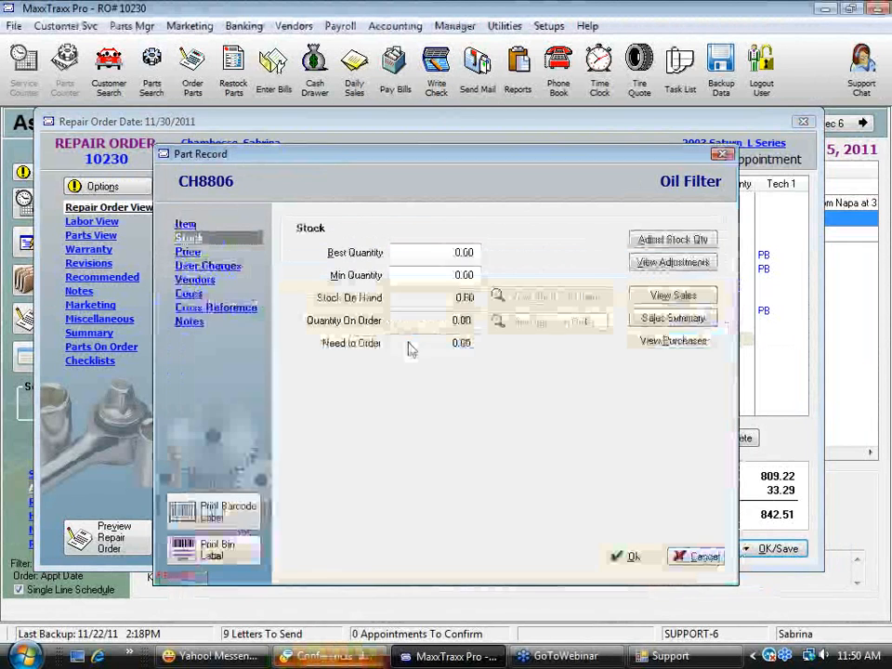
left_click(188, 252)
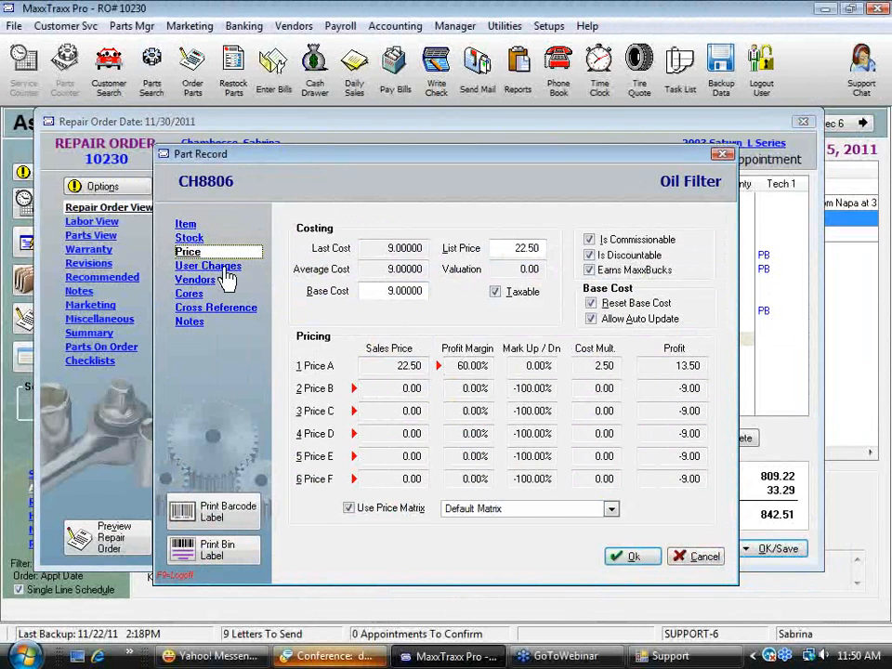
left_click(699, 557)
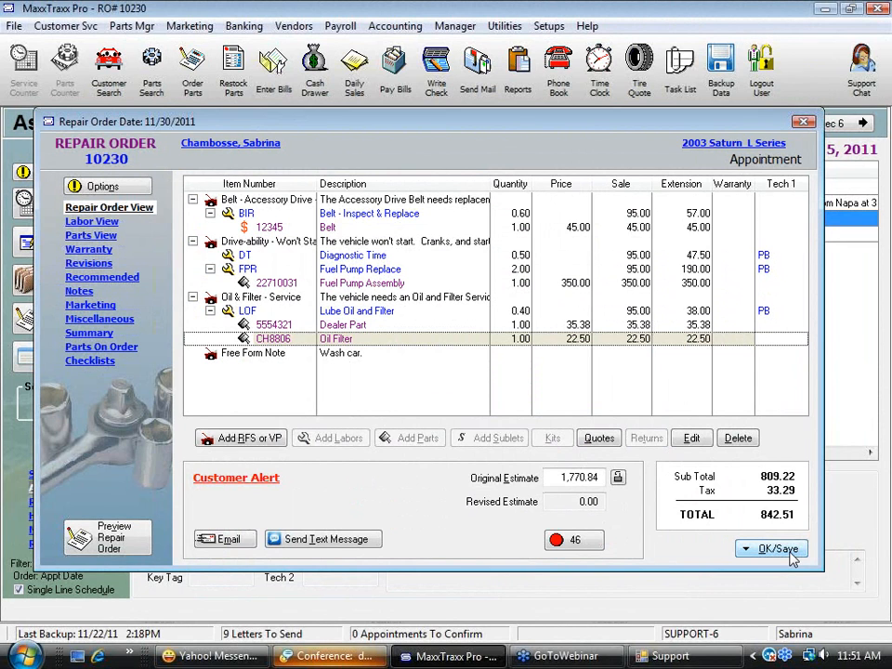
Add one Hose, part 1003, from the part list to the Lube Oil and Filter labor on the repair order
left_click(372, 311)
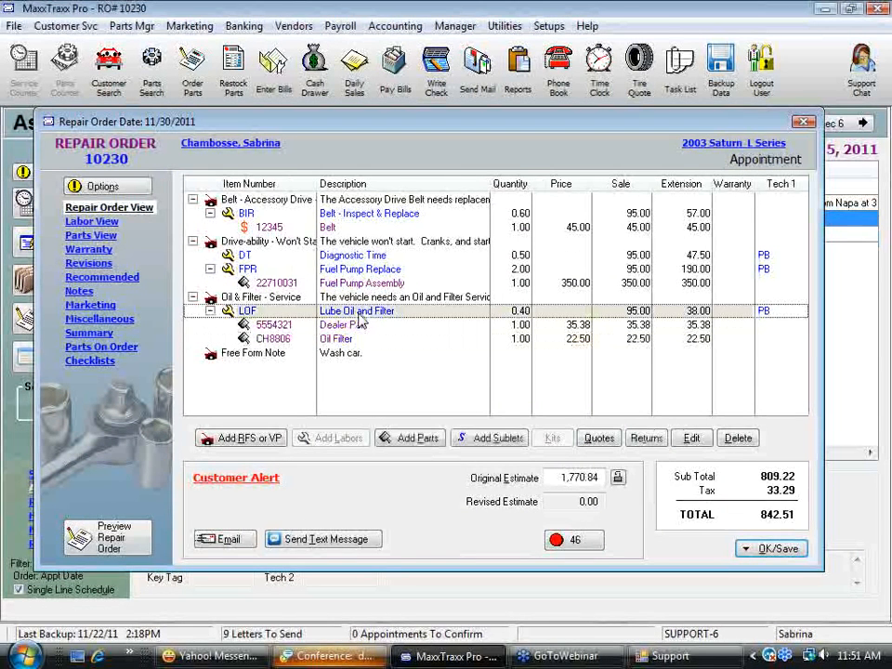
left_click(426, 443)
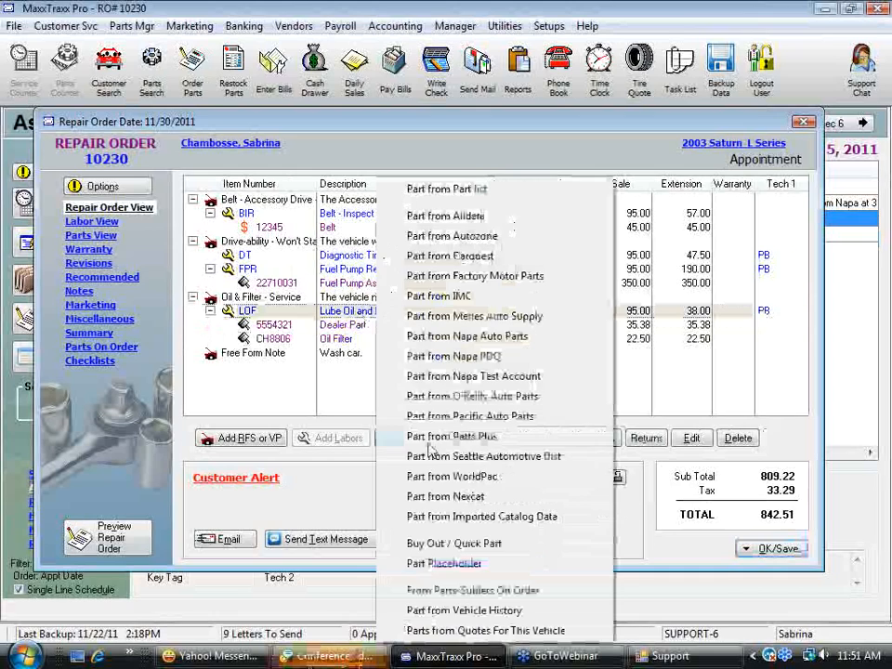
left_click(514, 193)
type("10")
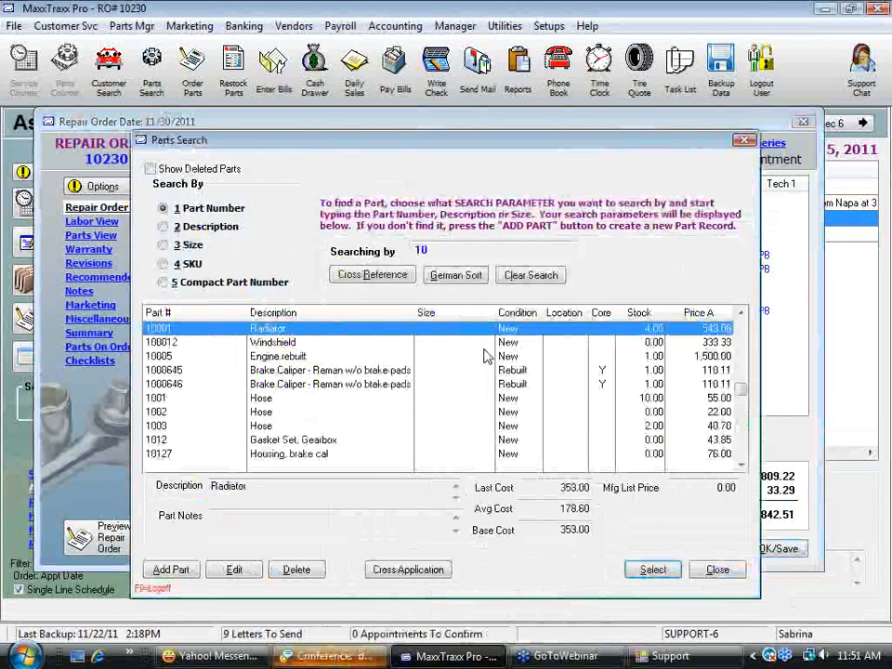
left_click(263, 428)
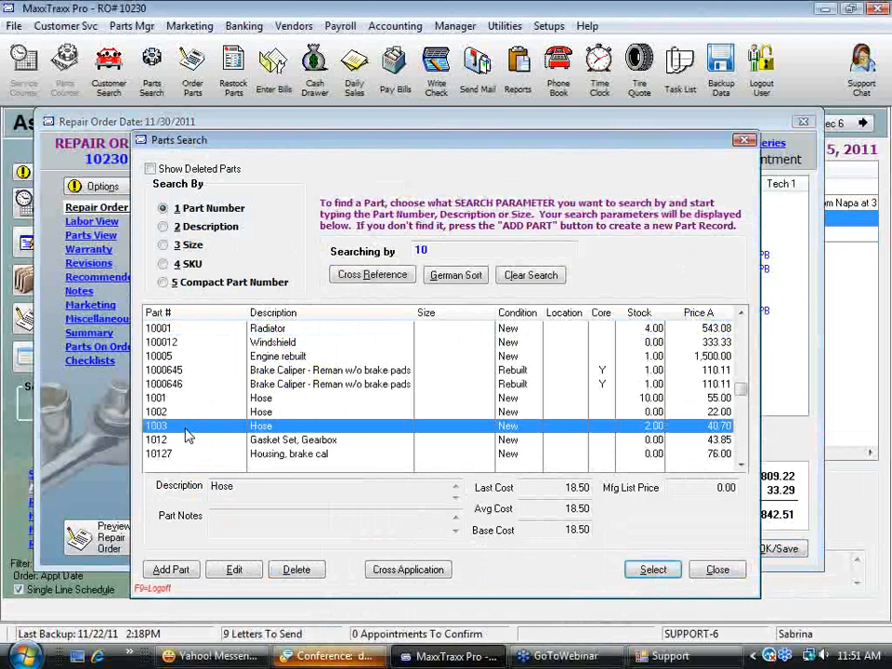
left_click(654, 570)
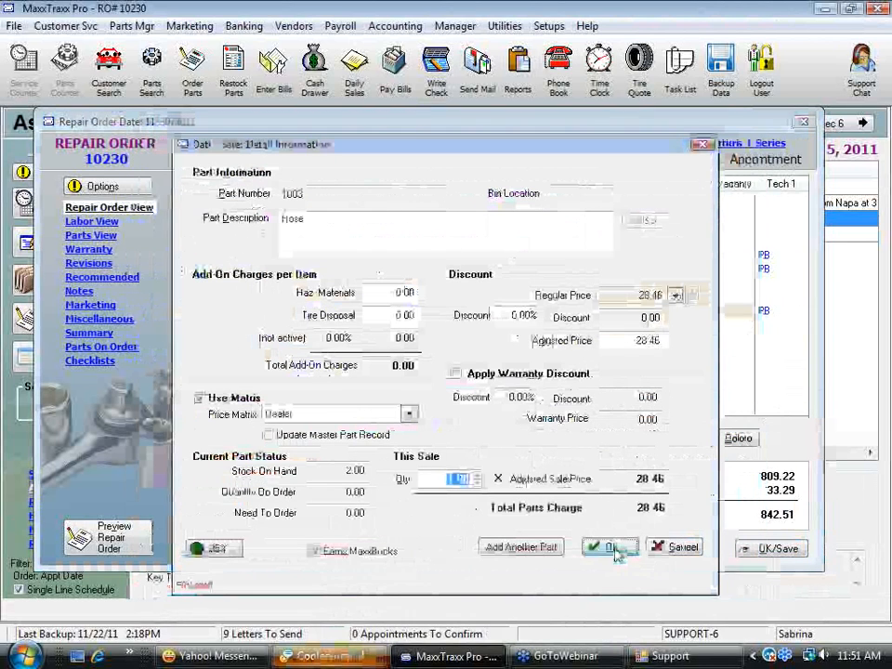
left_click(609, 547)
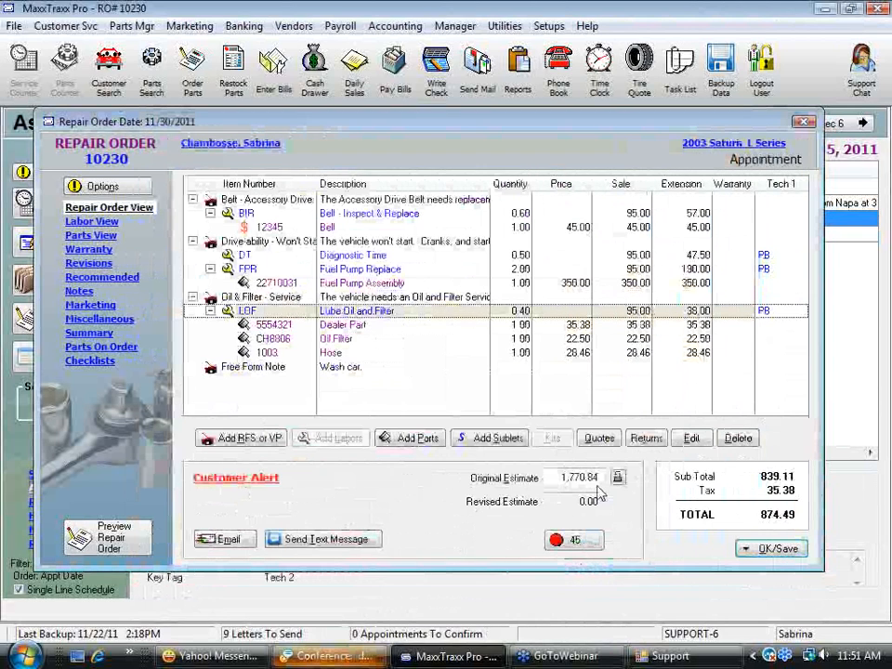
Delete the 1003 Hose line from the repair order
left_click(336, 358)
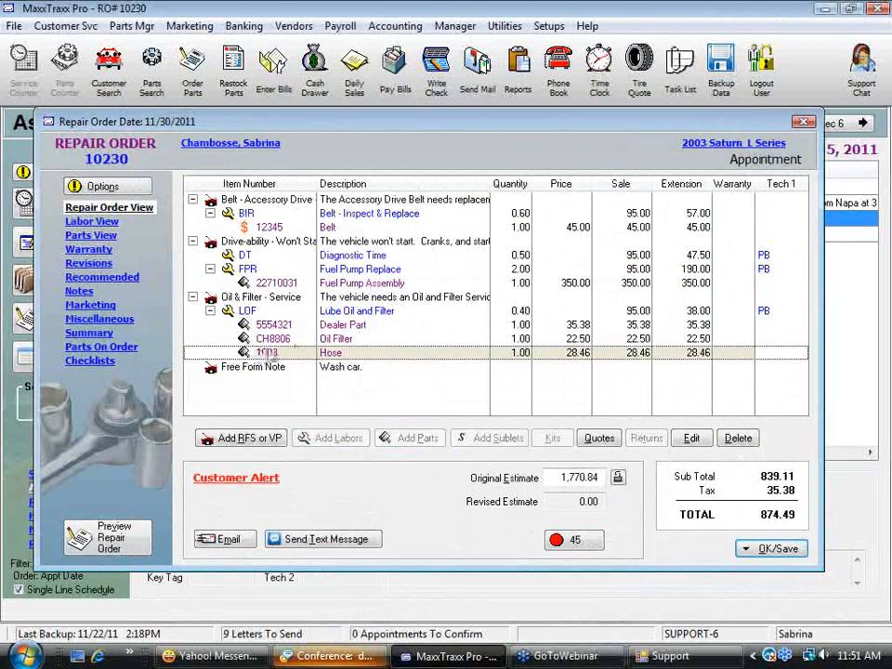
key("Delete")
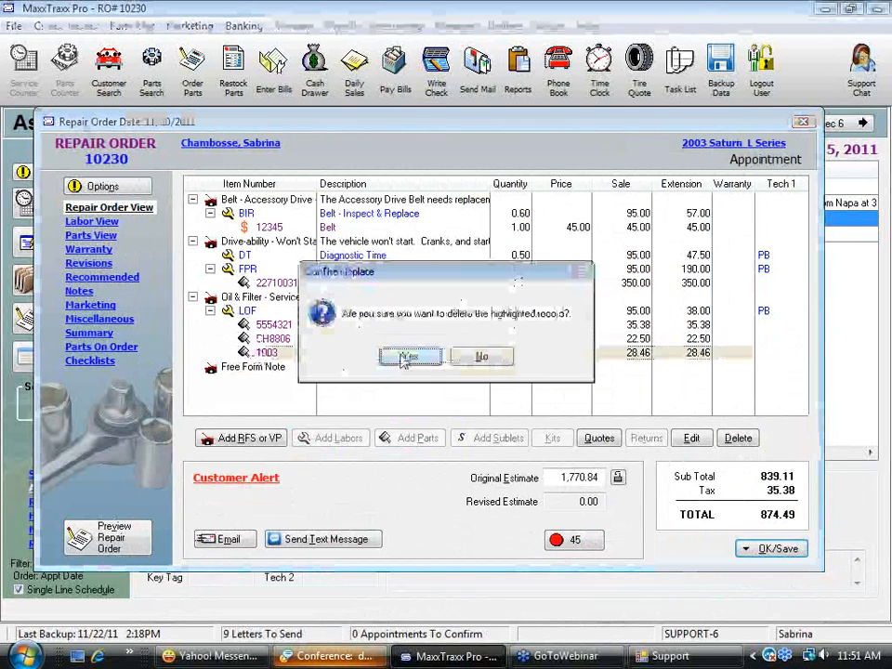
left_click(407, 359)
Add one 1031GOLD Oil Filter from the part list to the Lube Oil and Filter labor on the repair order
left_click(381, 310)
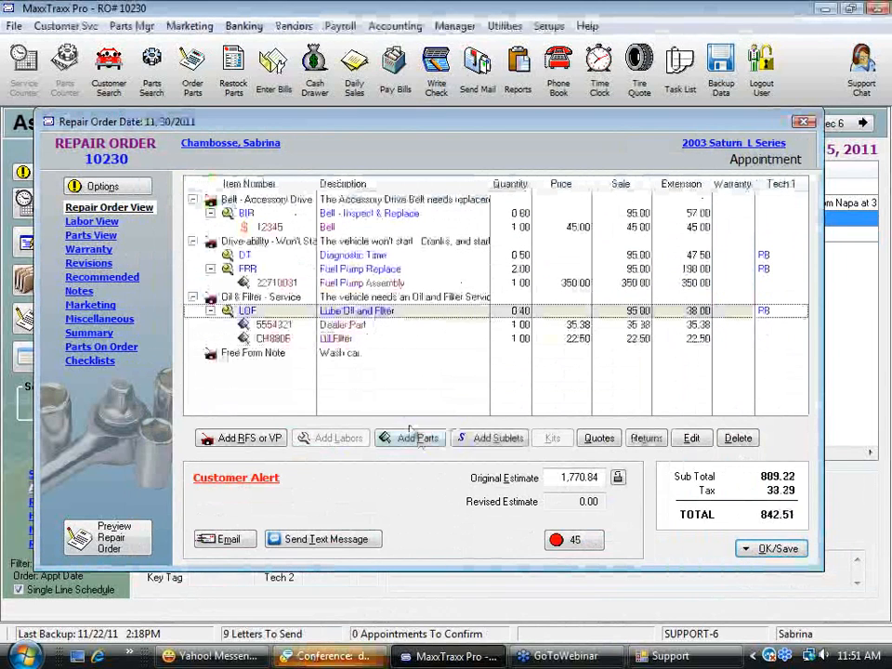
left_click(412, 438)
left_click(451, 188)
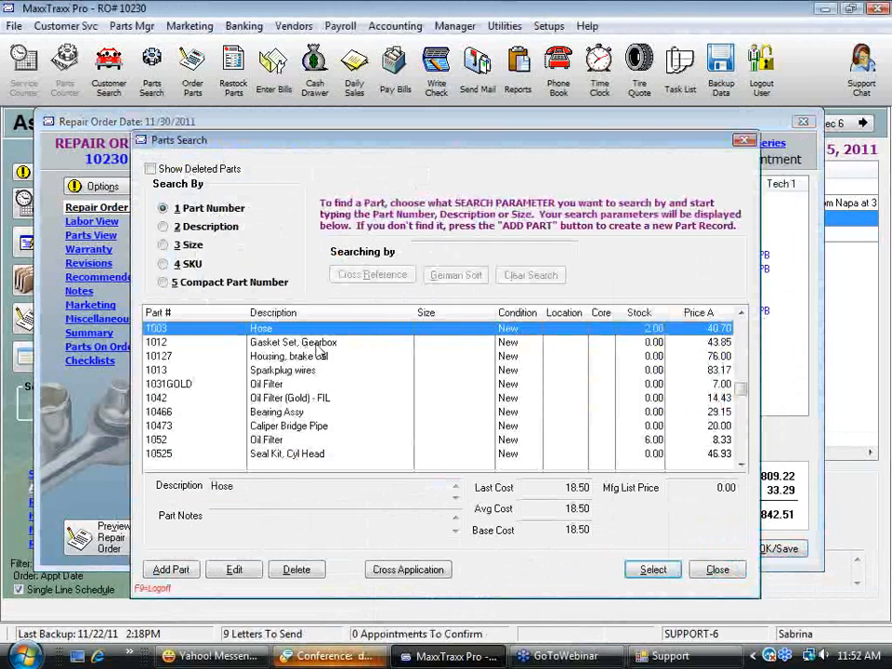
left_click(351, 344)
left_click(365, 384)
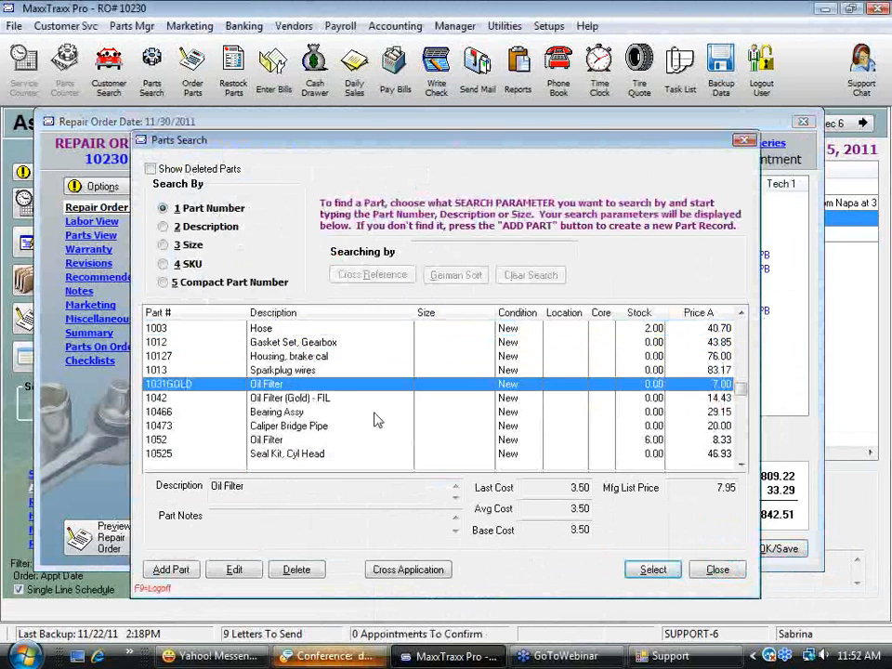
left_click(651, 570)
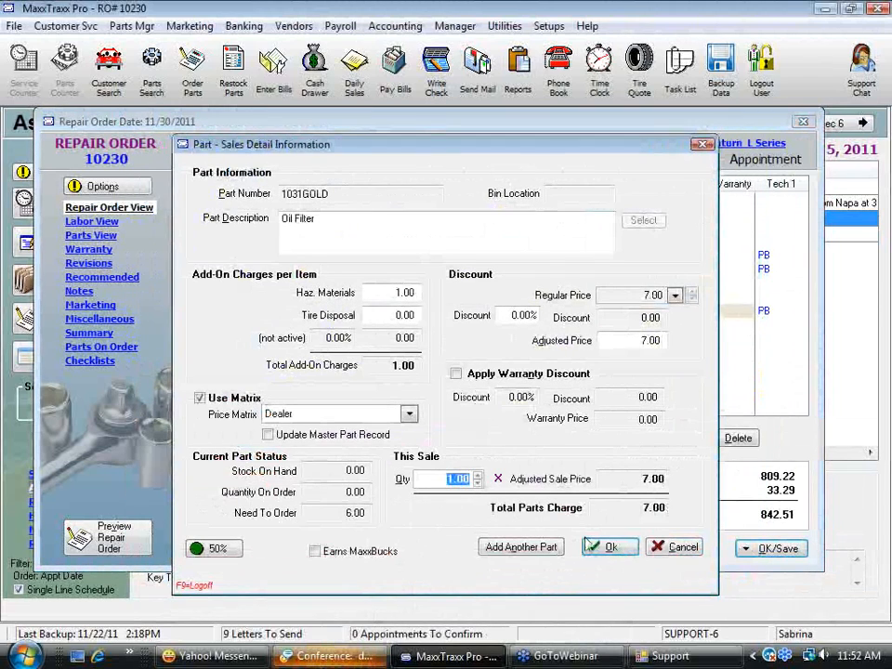
left_click(329, 469)
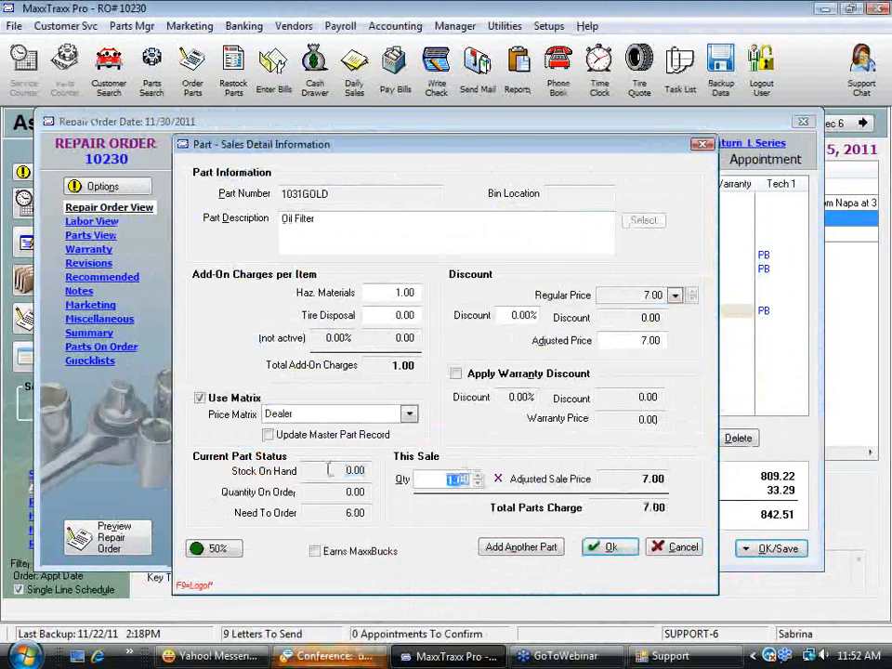
left_click(610, 548)
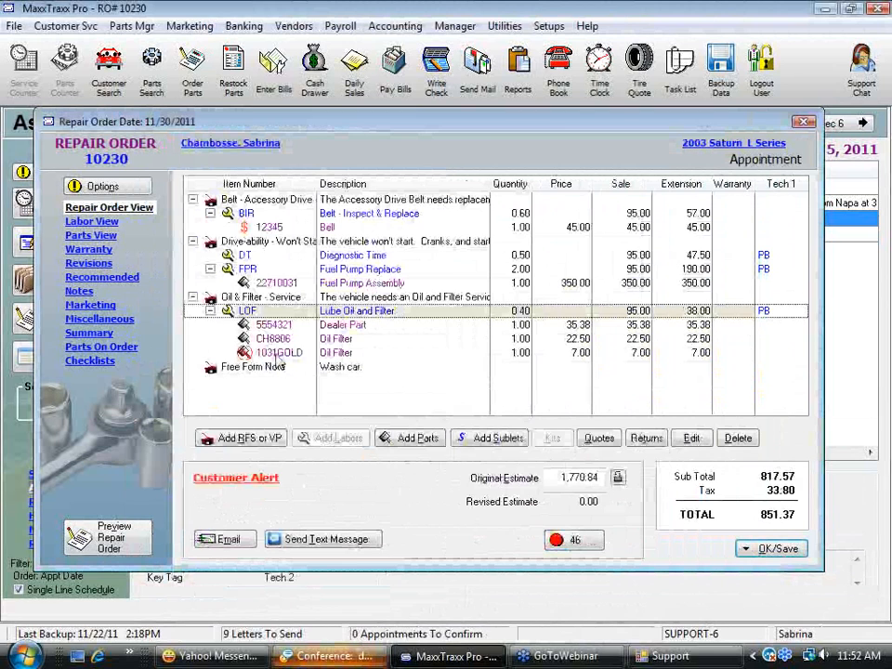
left_click(279, 355)
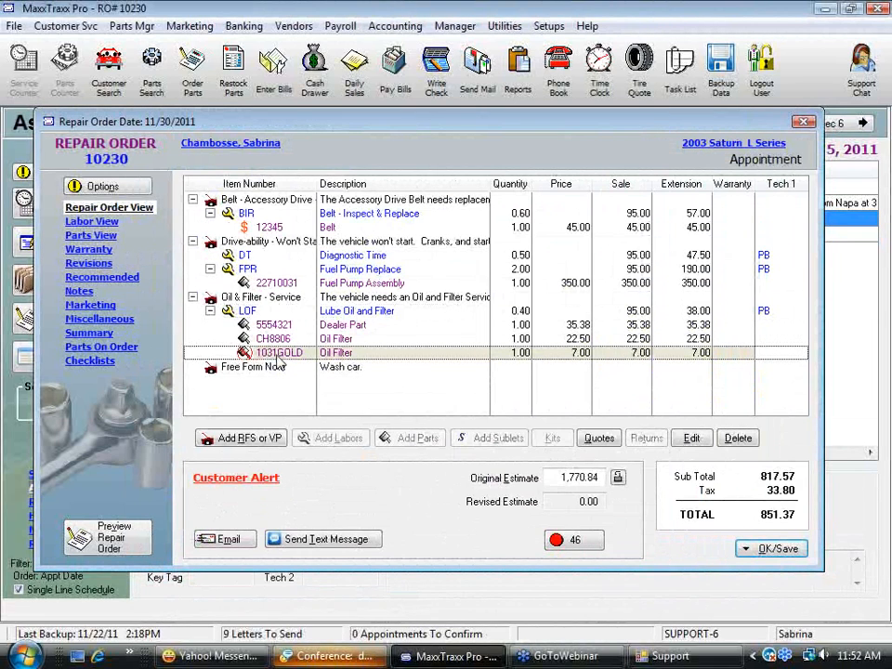
Save the repair order without changing its status and tag the low-stock 1031GOLD Oil Filter for ordering
left_click(776, 549)
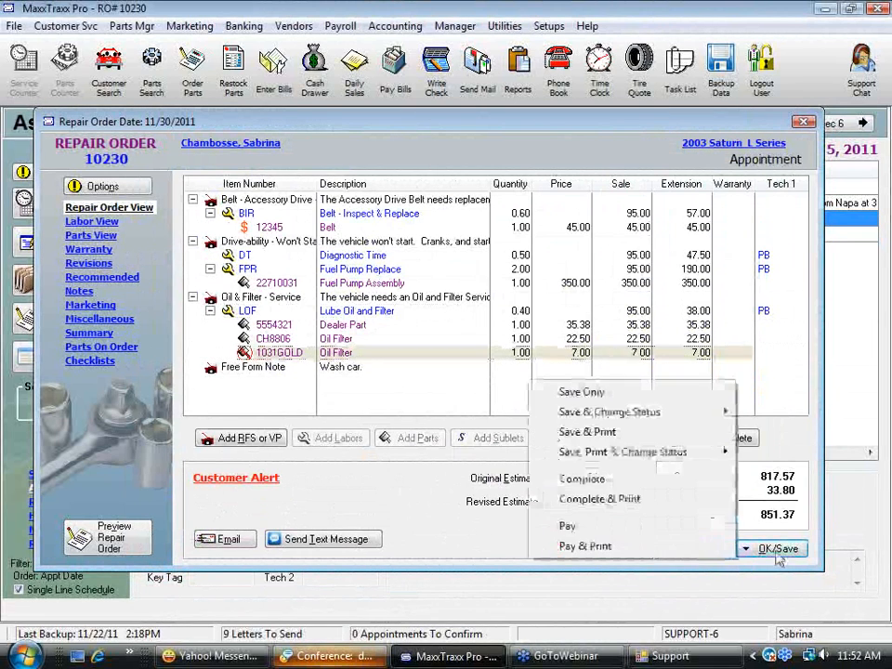
left_click(606, 394)
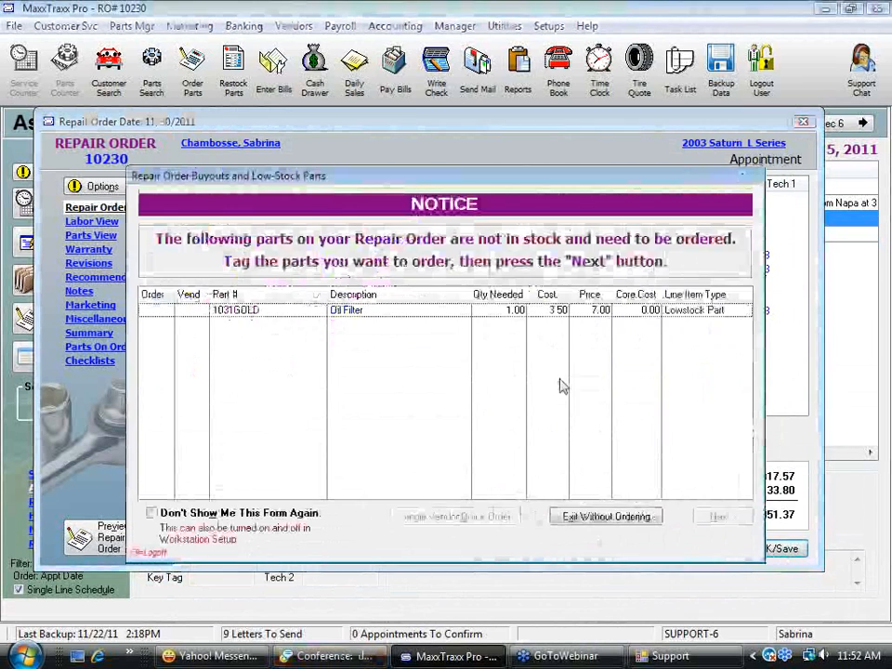
left_click(156, 314)
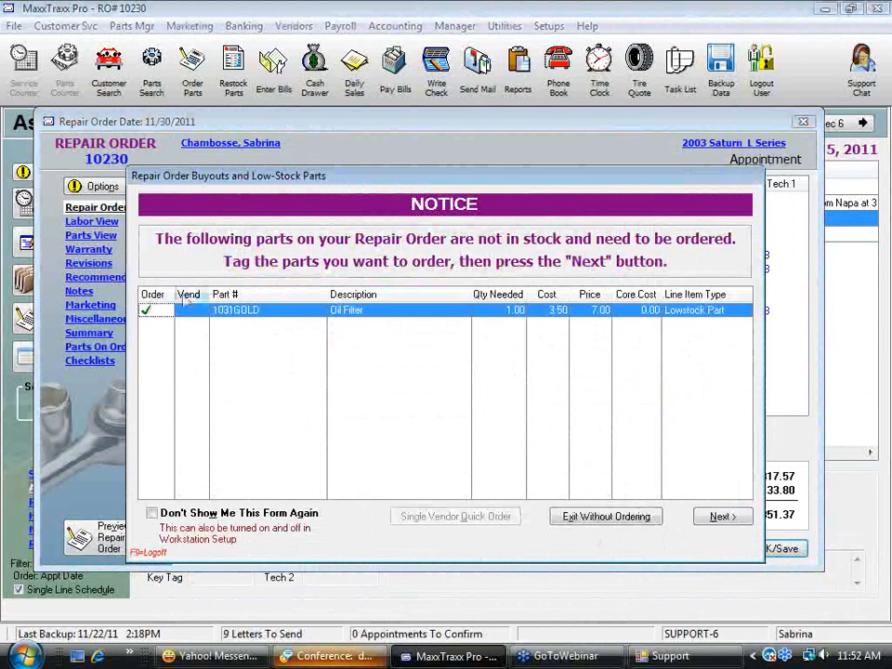
left_click(735, 517)
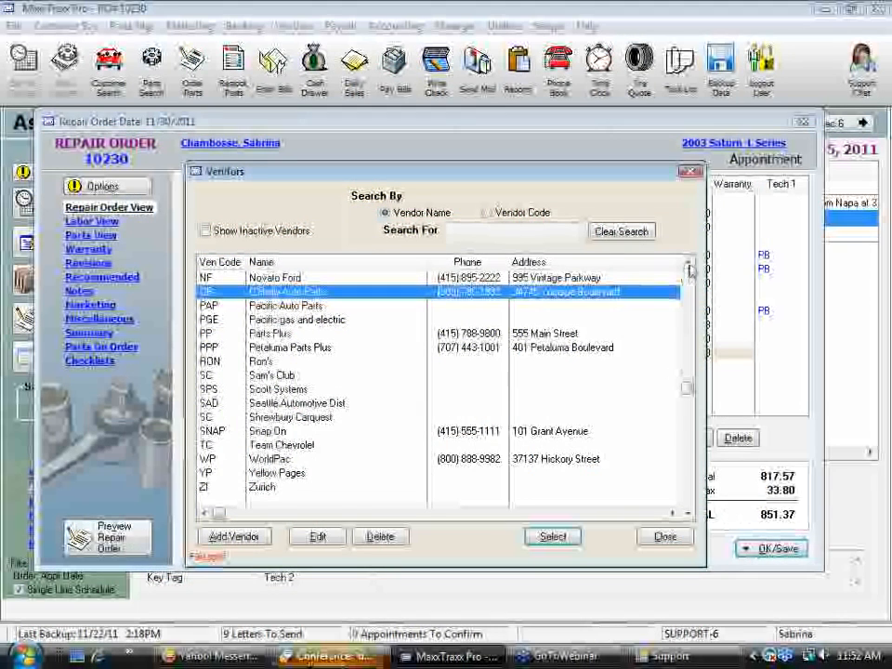
Choose Napa Auto Parts as the vendor for the oil filter and save the open purchase order without printing
key("Up")
key("Up")
key("Up")
key("Up")
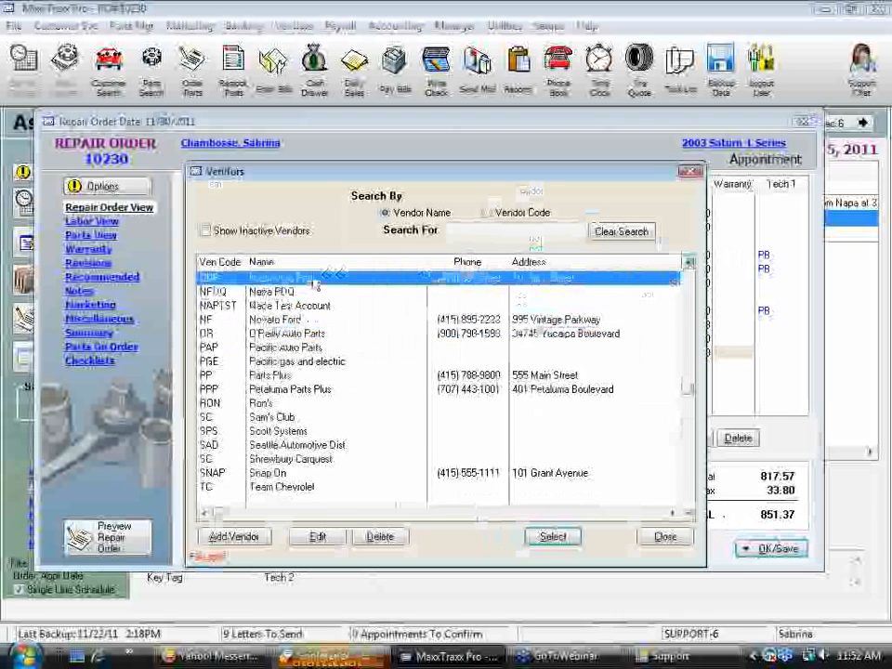
double_click(313, 280)
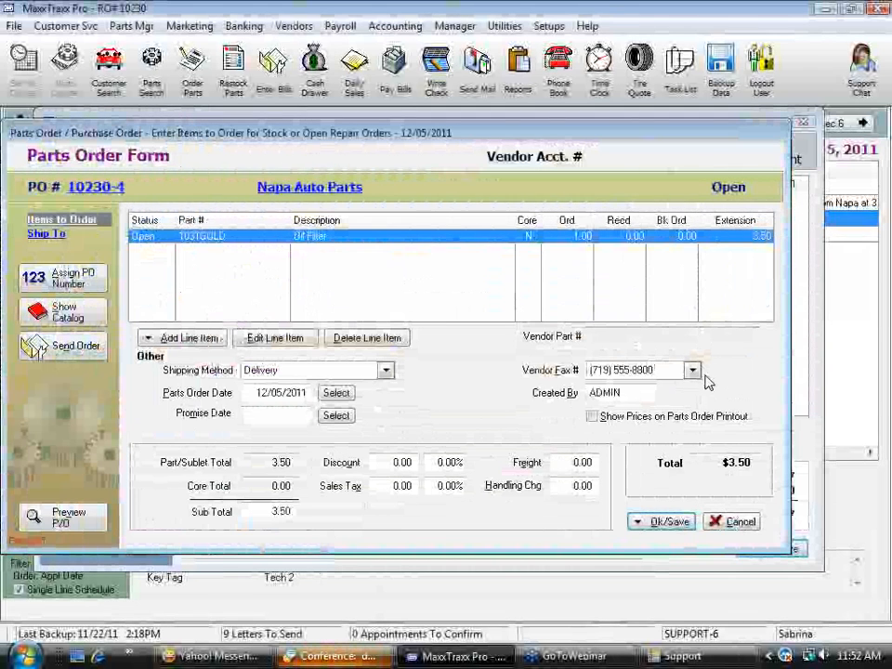
left_click(638, 522)
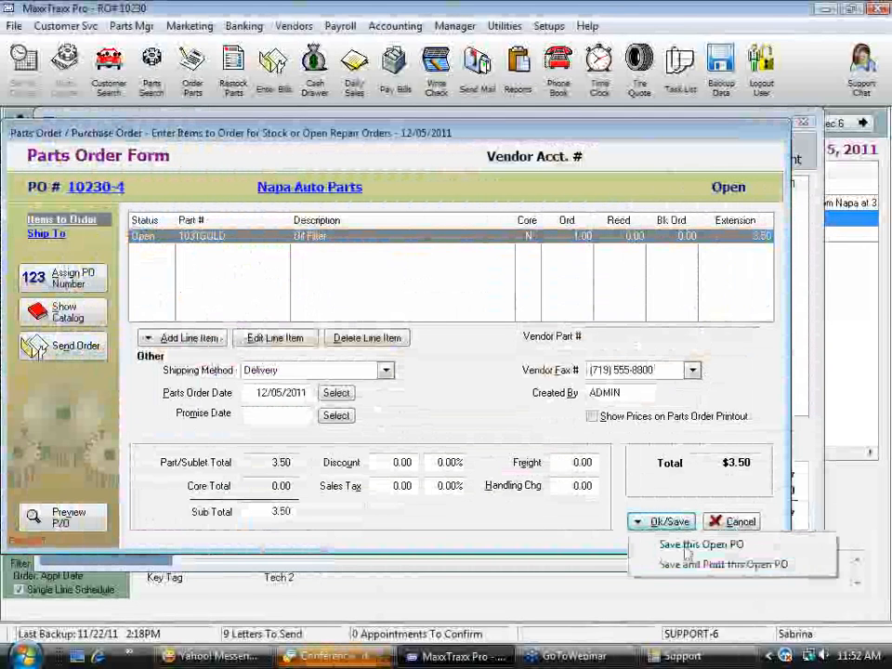
left_click(661, 544)
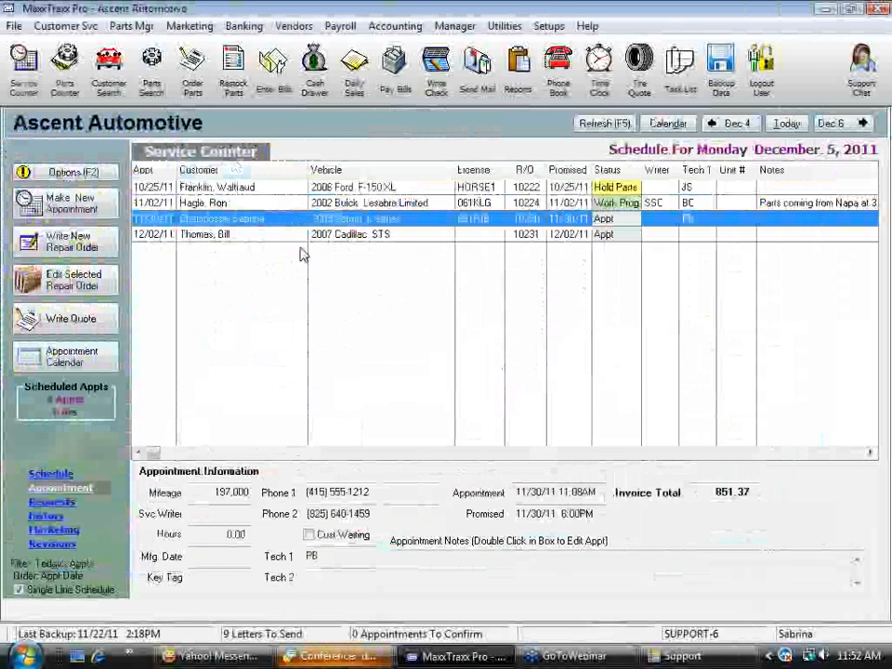
Convert the open Napa Auto Parts order into a received vendor invoice with a target amount of 3.50
left_click(193, 85)
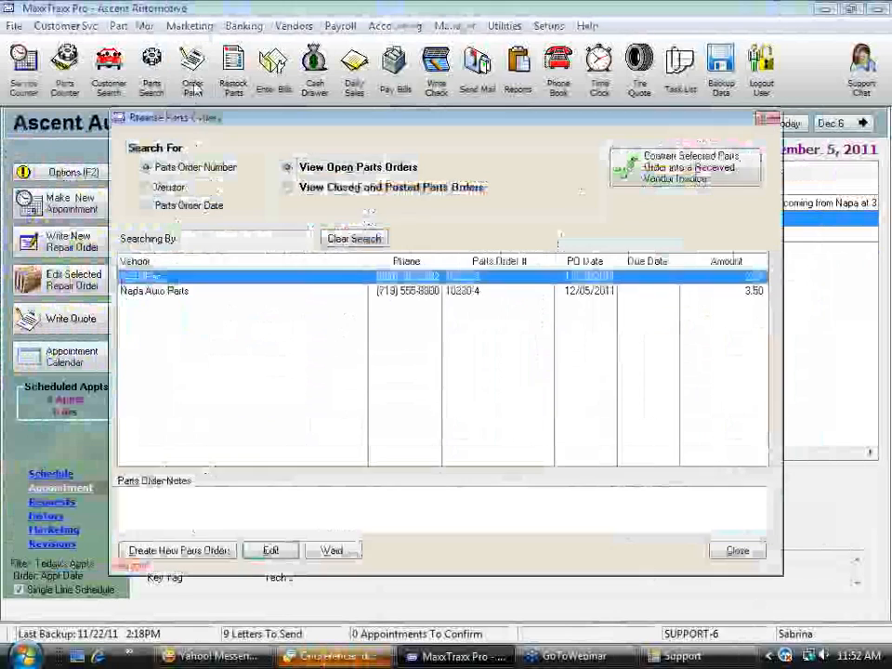
left_click(177, 291)
left_click(741, 172)
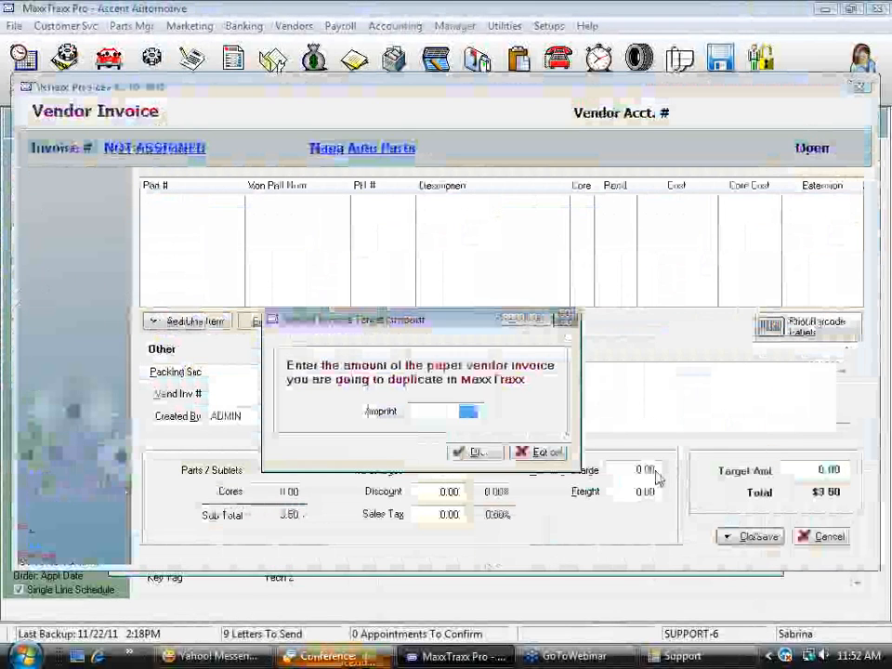
type("3.5")
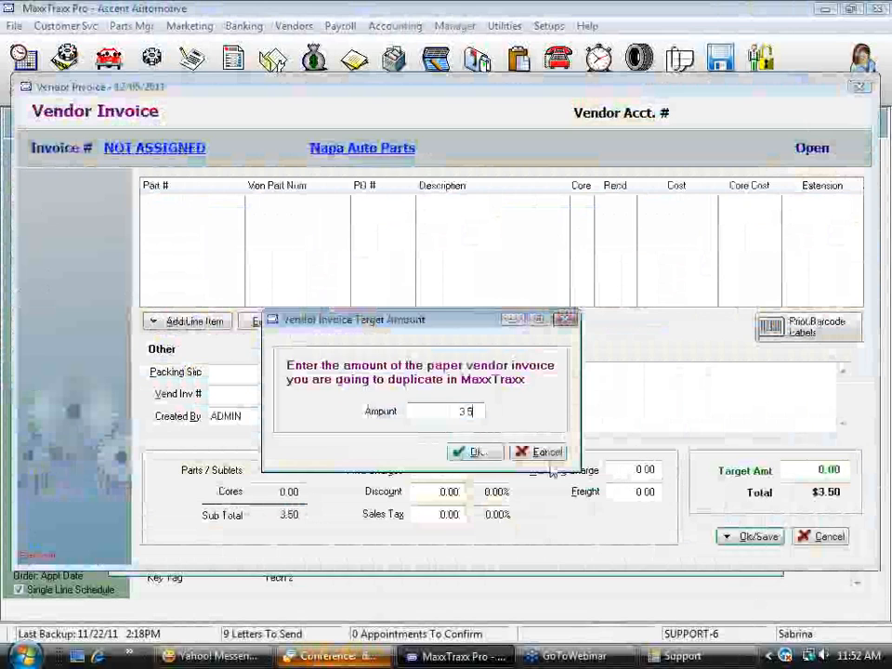
key("Return")
Post the Napa Auto Parts invoice and update inventory, entering the vendor invoice number, and leave the parts orders list
left_click(759, 537)
left_click(677, 582)
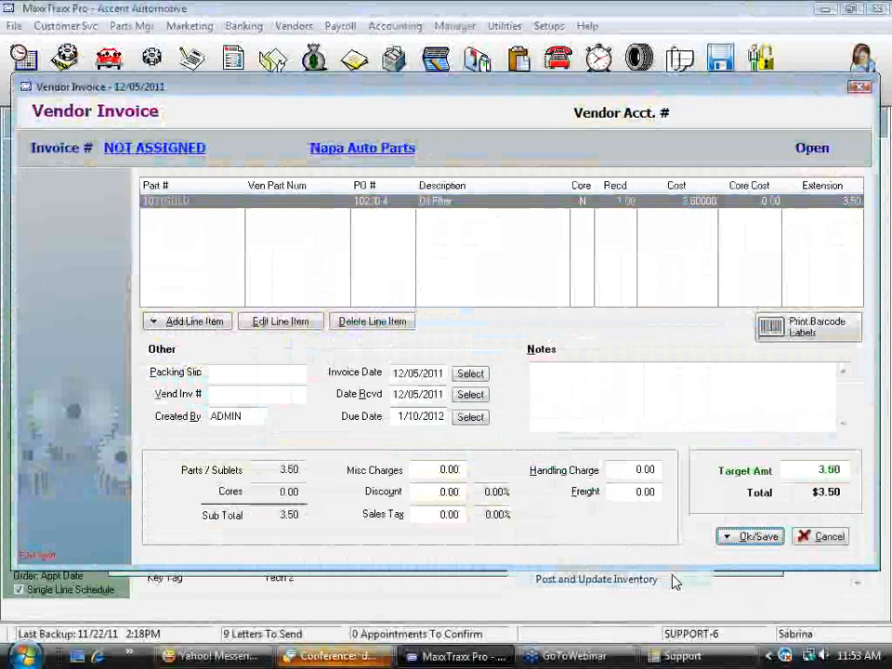
type("6516165")
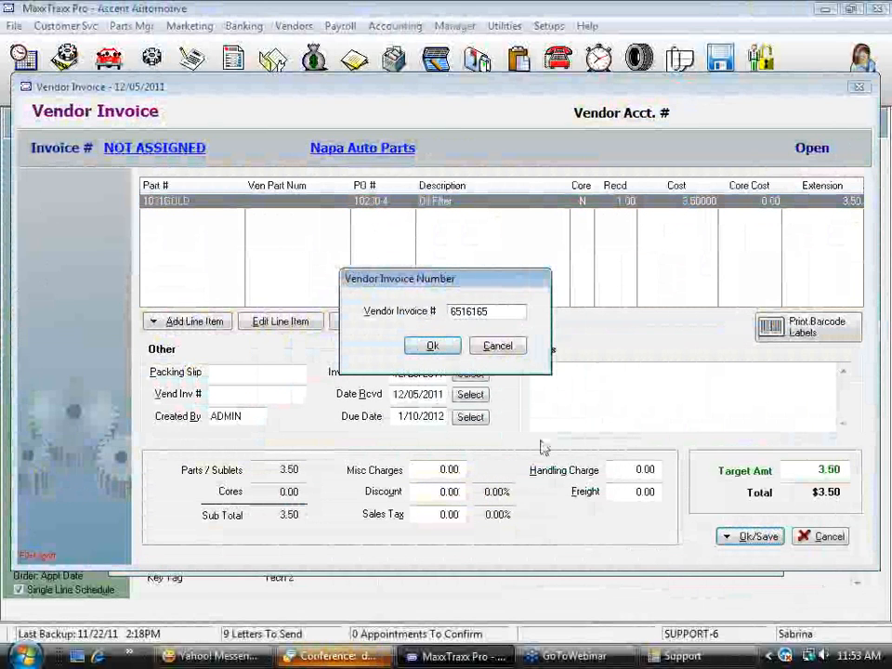
left_click(444, 354)
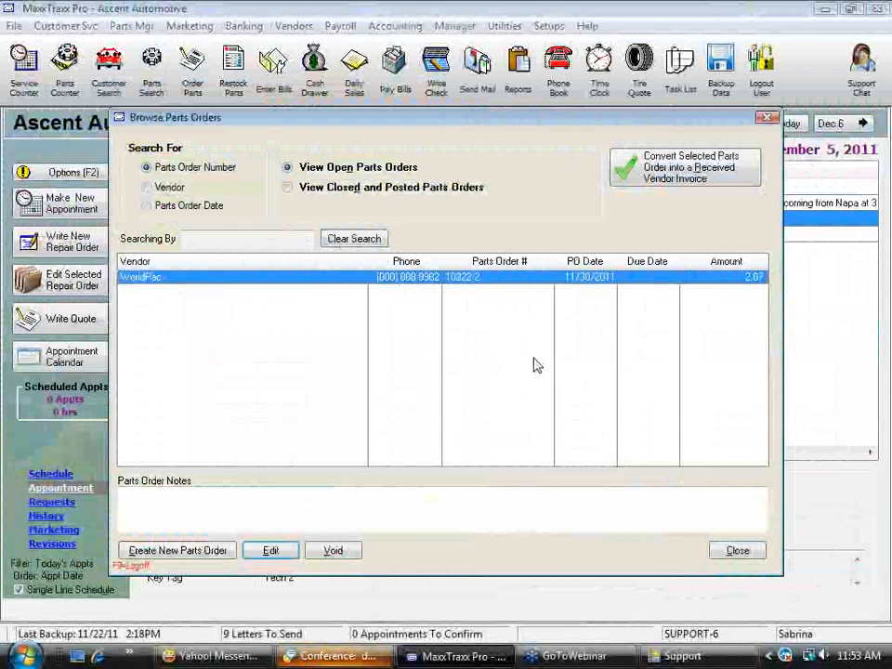
left_click(741, 551)
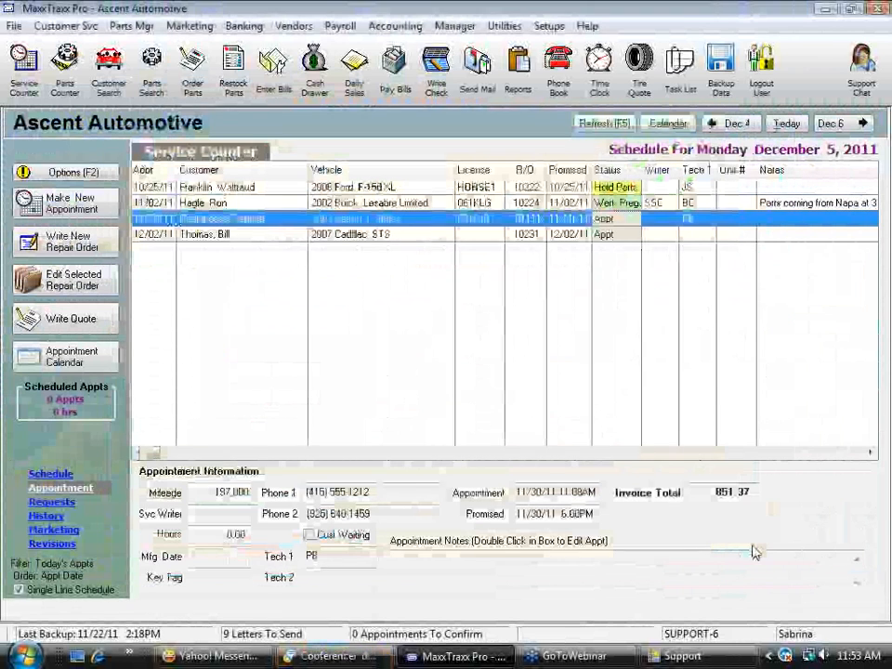
Reopen the 2003 Saturn L Series repair order, check the CH8806 and 1031GOLD Oil Filter lines, and save it only
double_click(415, 227)
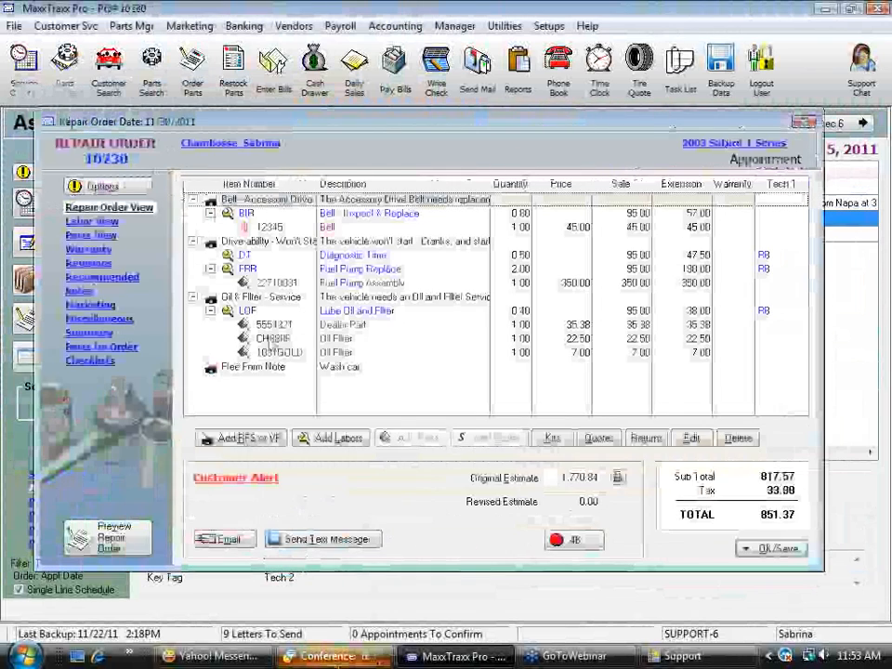
left_click(283, 340)
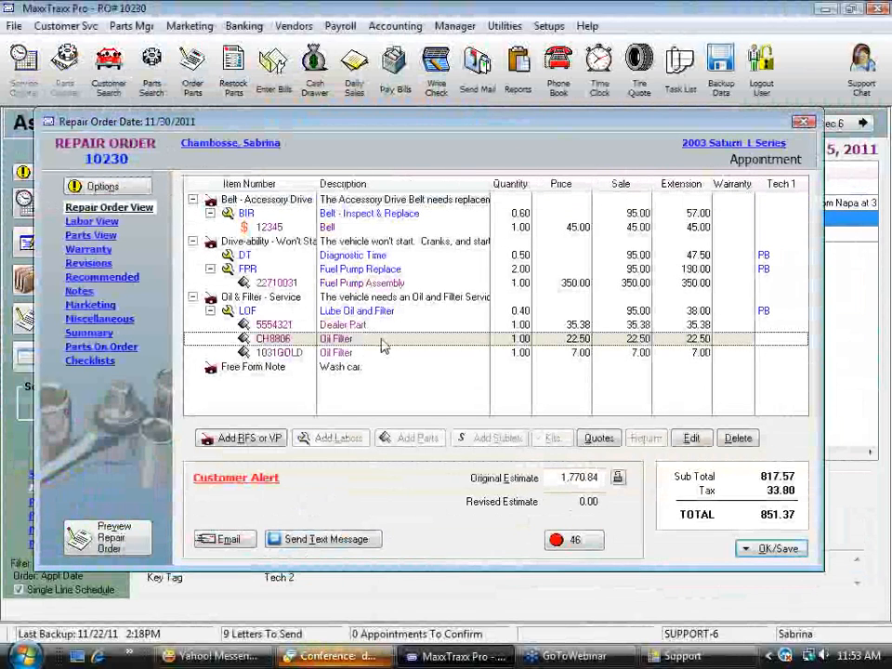
left_click(344, 356)
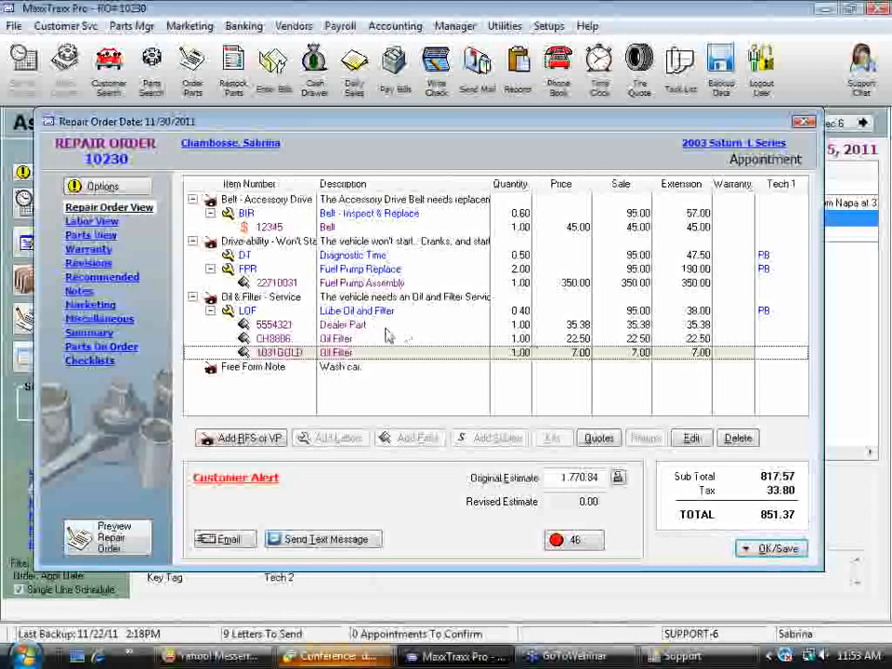
left_click(767, 549)
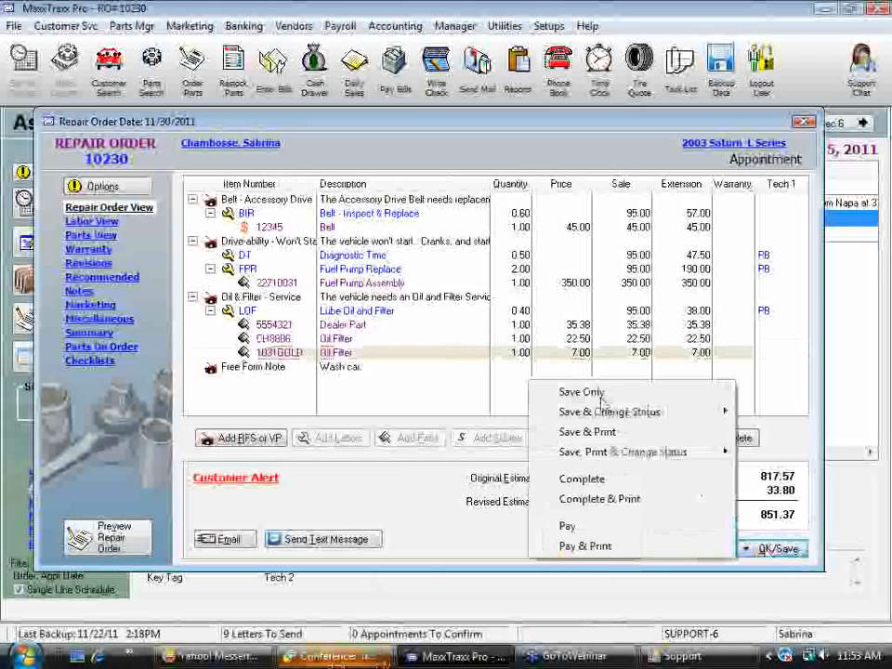
left_click(593, 393)
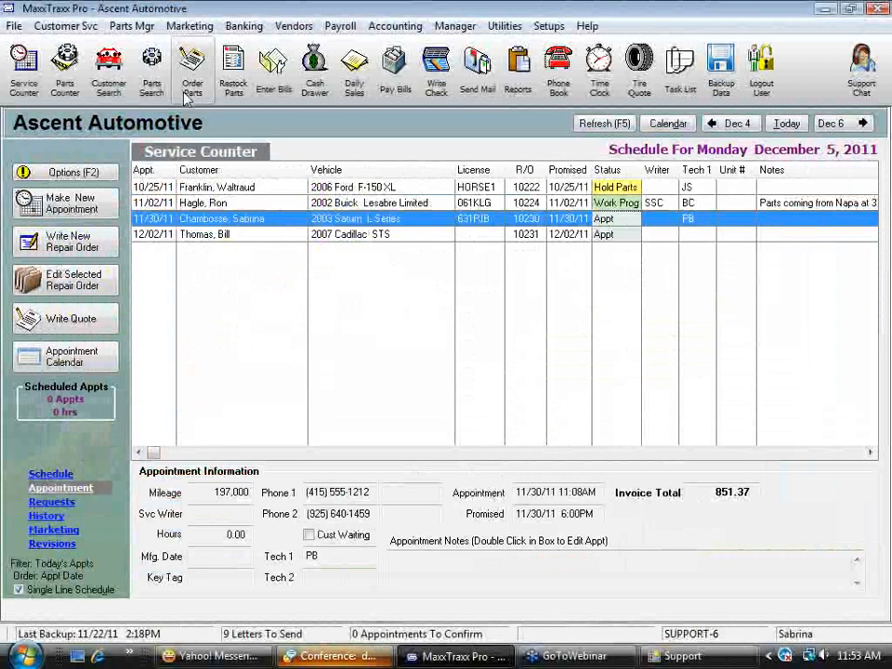
Create a received vendor invoice for Novato Ford with a target amount of 54.00
left_click(238, 89)
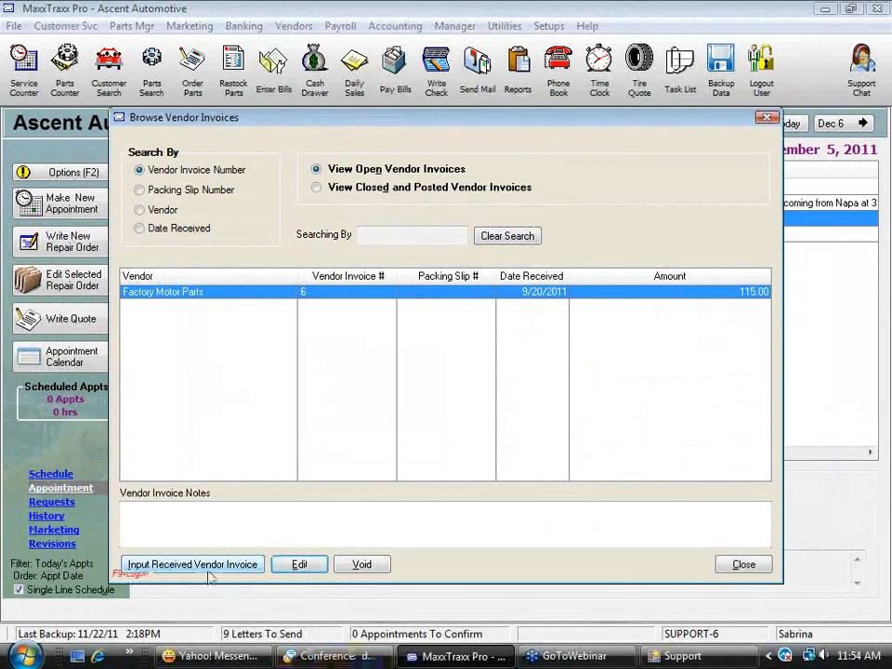
left_click(195, 565)
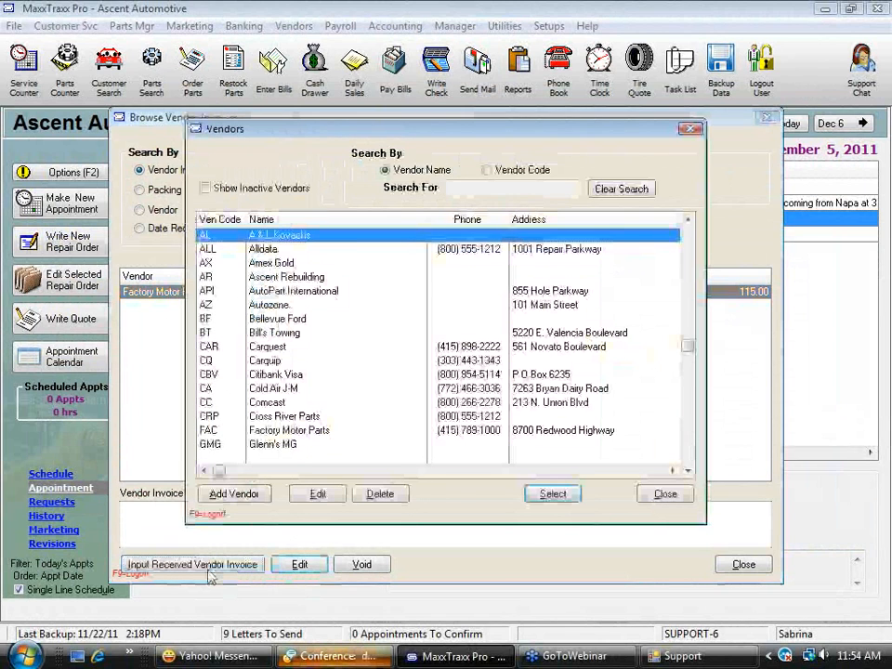
type("n")
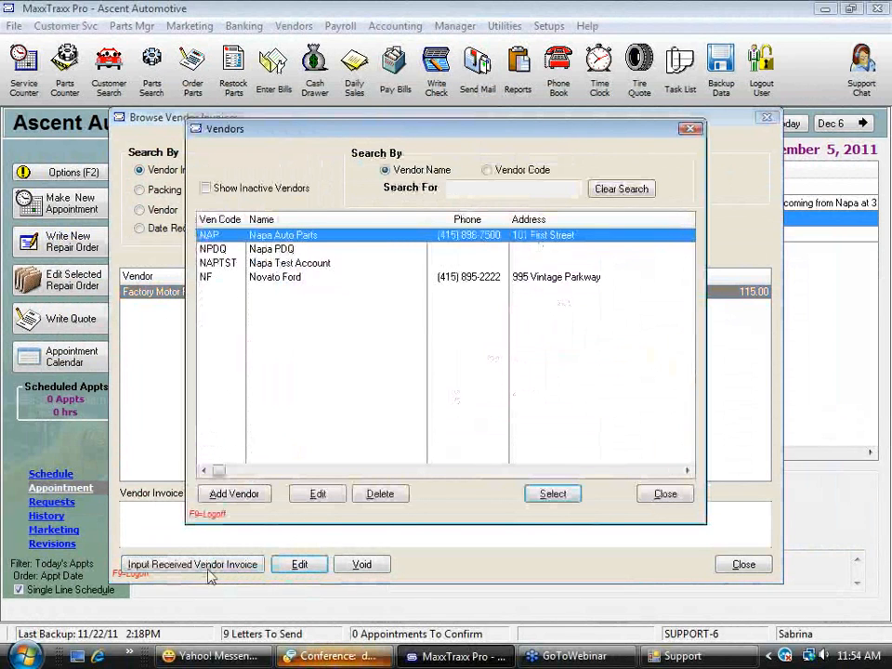
double_click(295, 283)
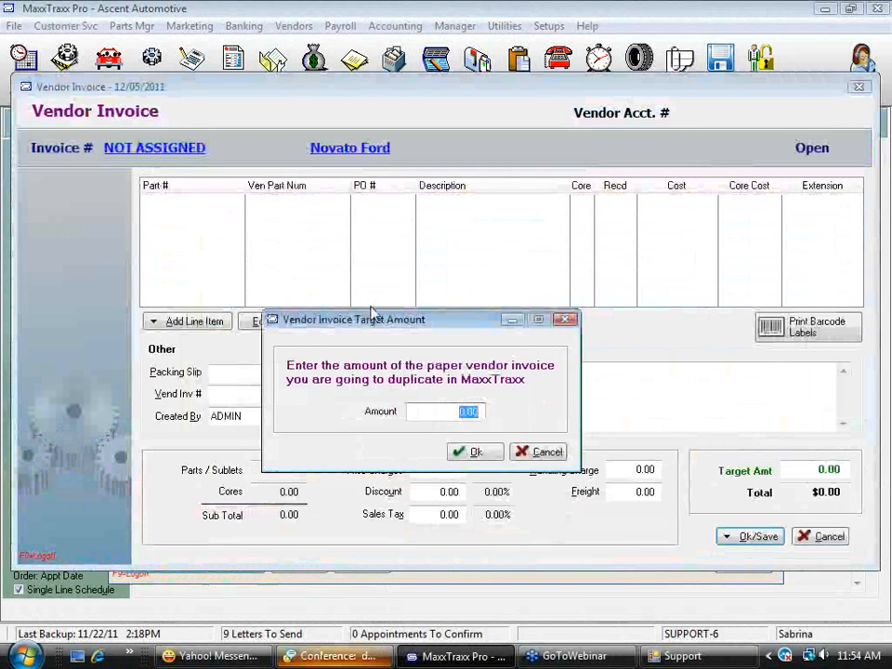
left_click(470, 452)
Start a new part record from the invoice's parts list with part number 1GH4P64U923937
left_click(199, 322)
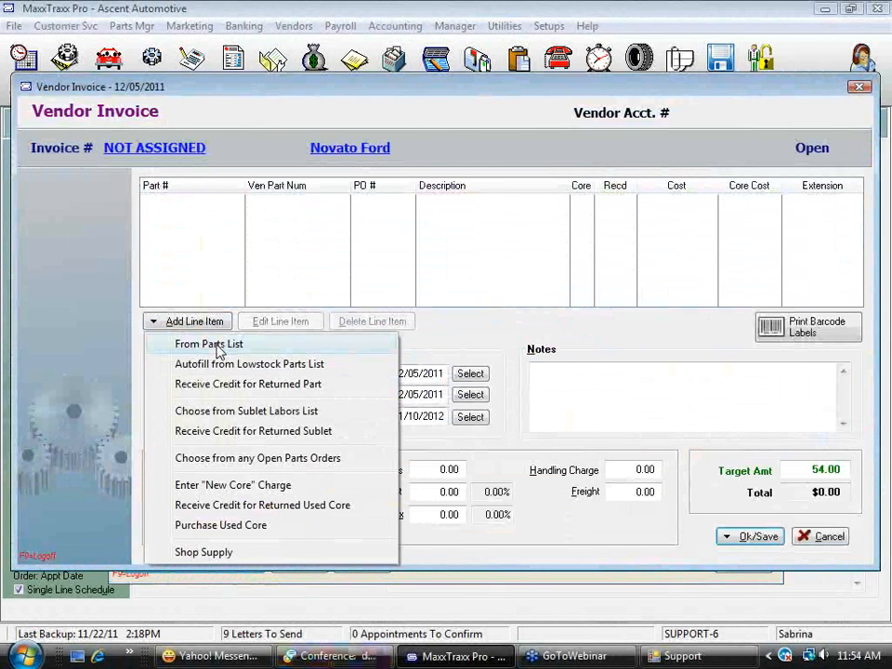
left_click(214, 345)
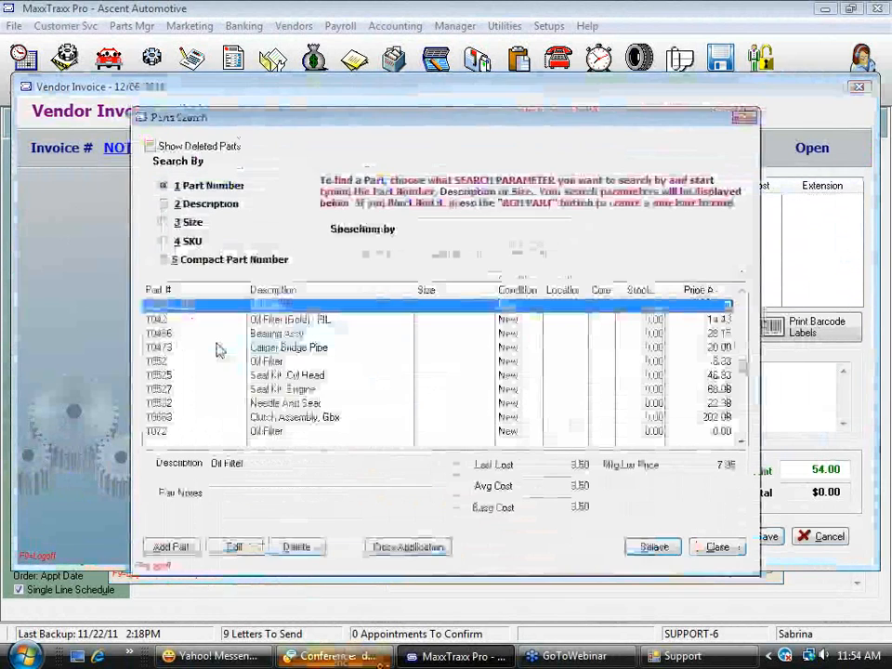
left_click(169, 548)
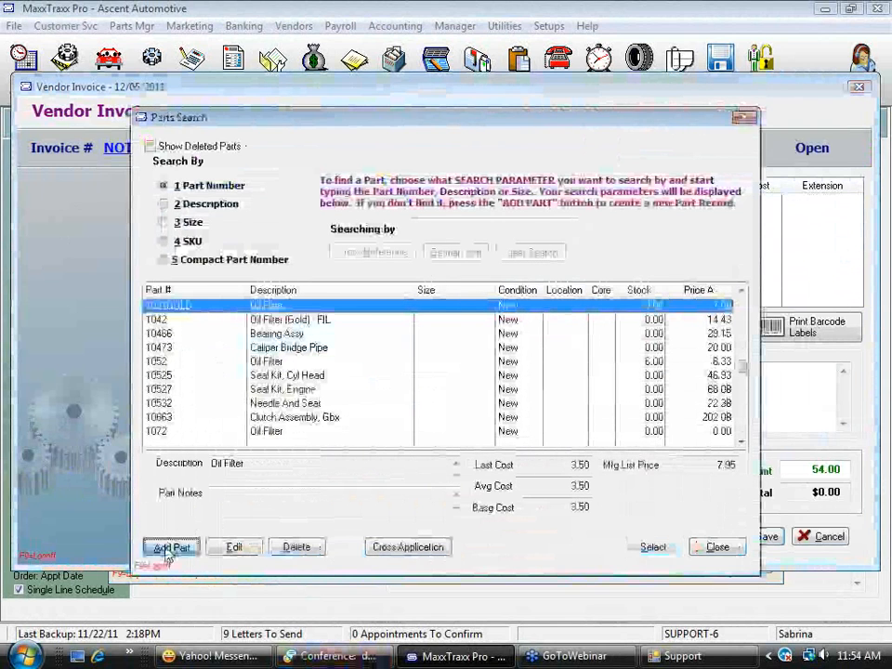
type("1GH4P")
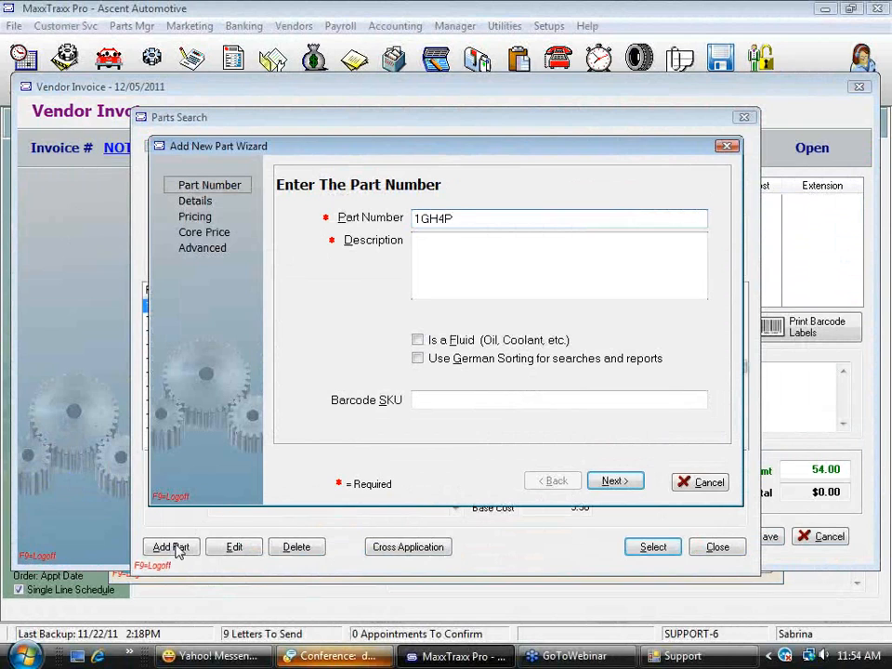
type("64U923937")
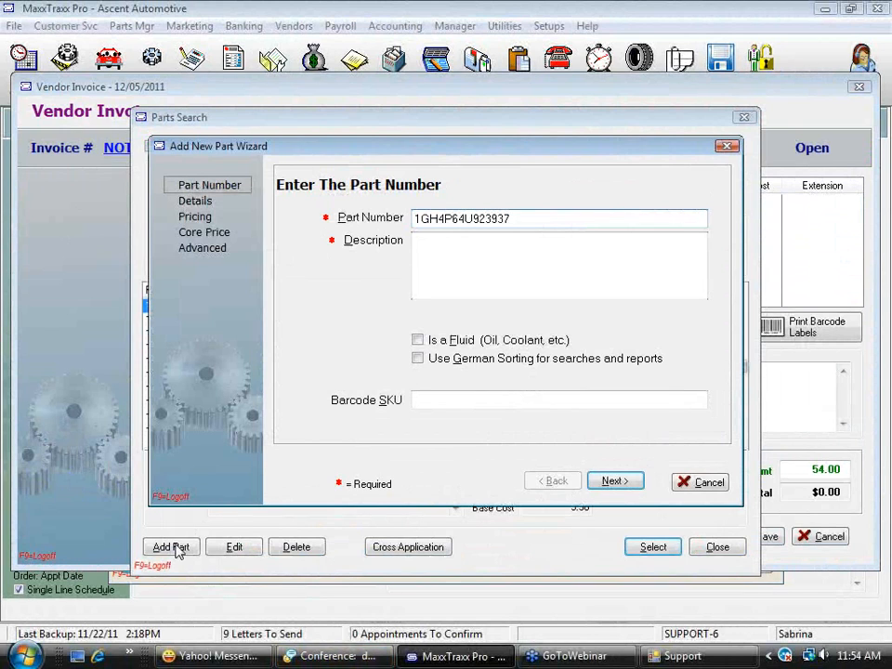
Describe the new part as Window bracket and continue to its stocking details
left_click(482, 246)
type("Window")
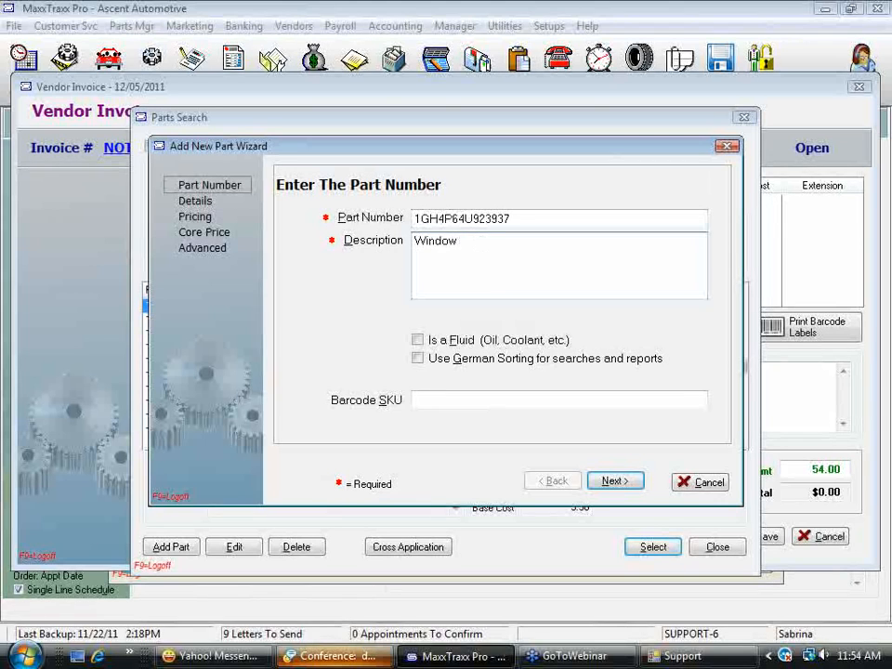
type(" brakc")
key("BackSpace")
key("BackSpace")
type("cket")
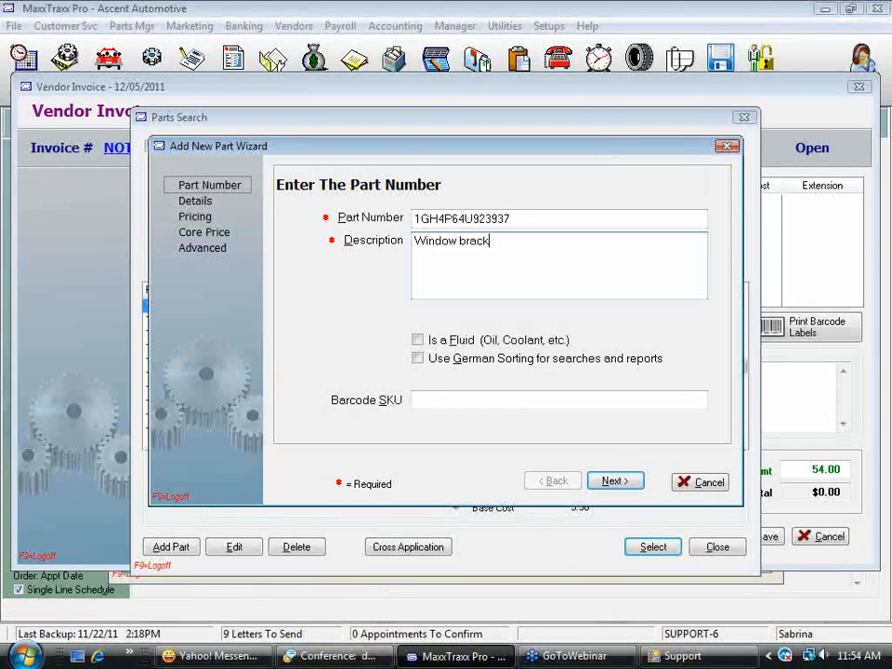
left_click(614, 480)
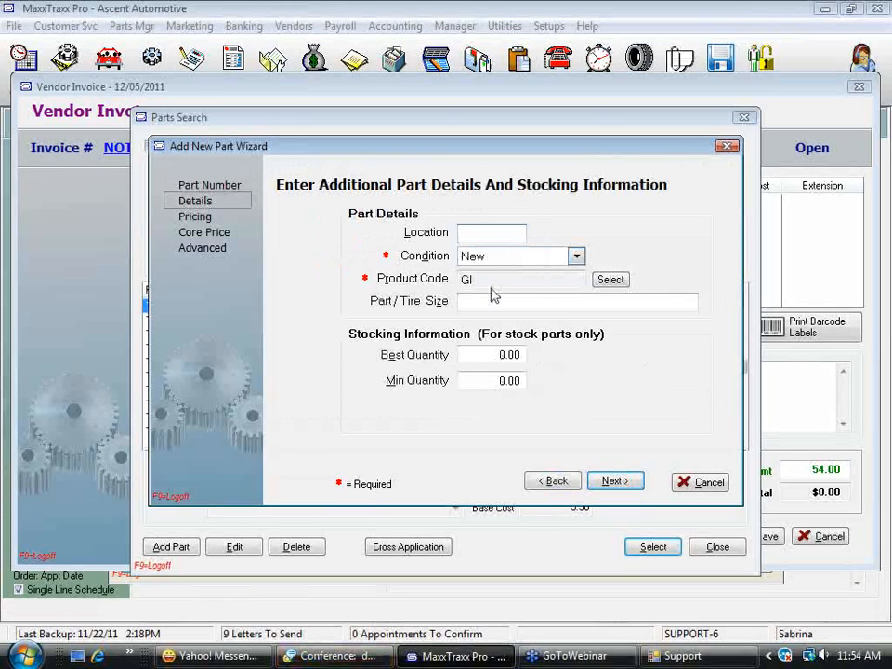
Accept the default part details and set the base cost to 54.00 and the list price to 68.50
left_click(619, 480)
type("54")
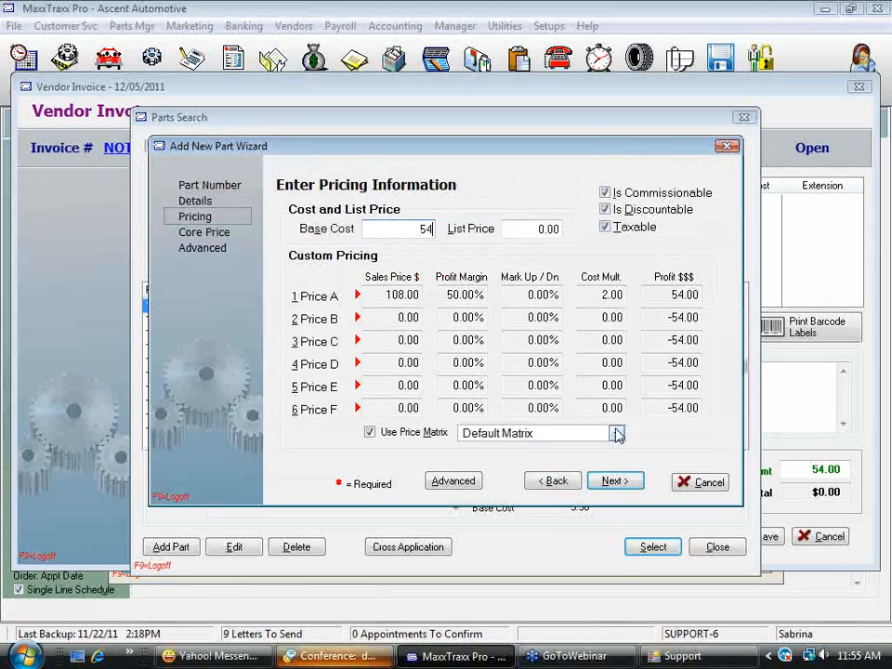
key("Tab")
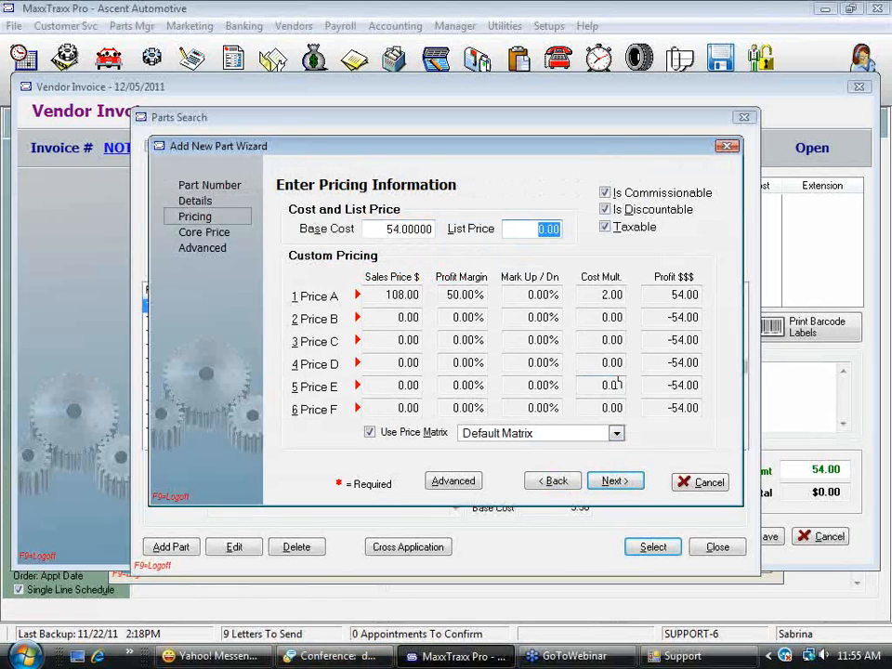
type("68.50")
key("Tab")
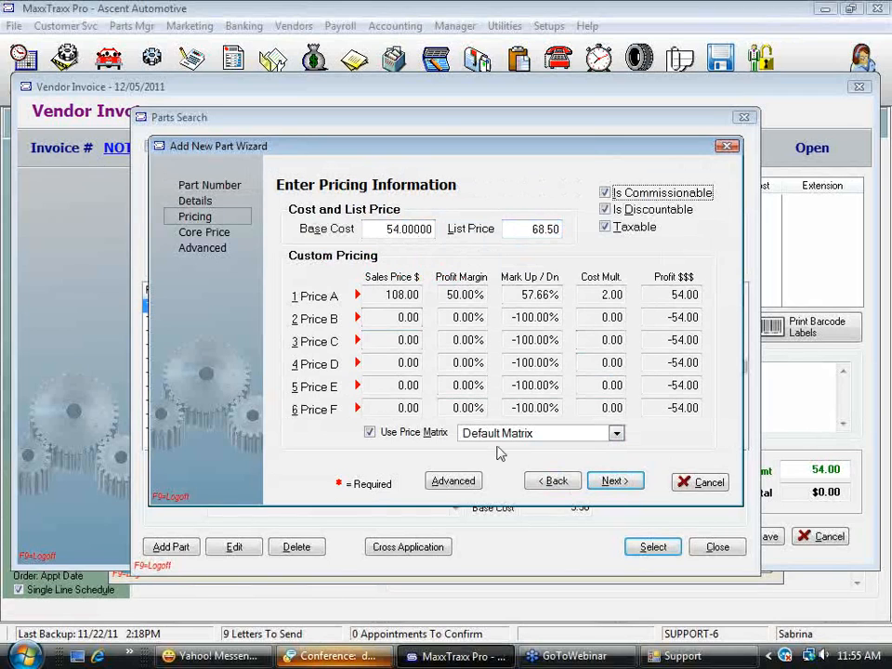
Turn off the price matrix for the part and set the Price A sales price to 68.50
left_click(372, 432)
left_click(380, 294)
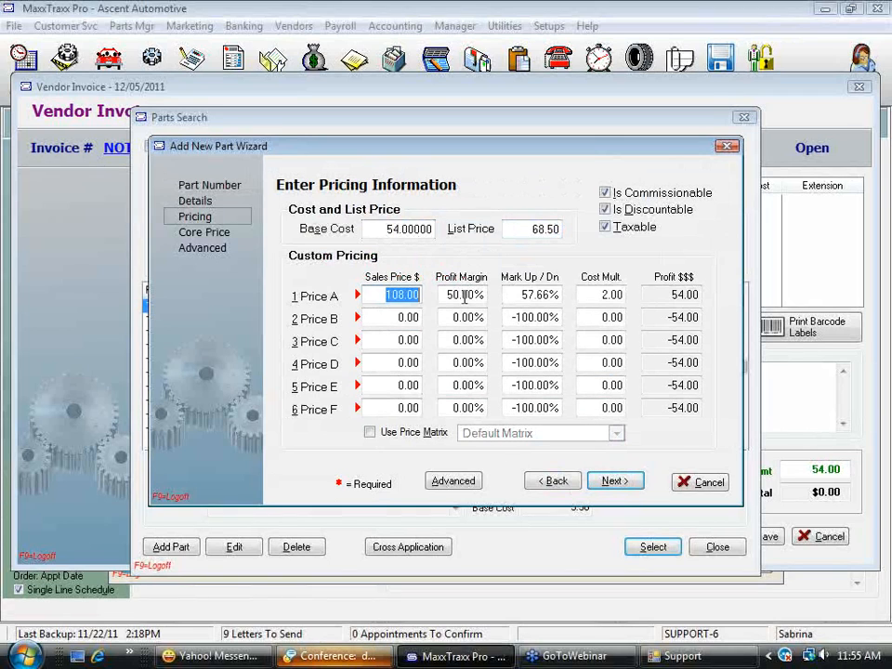
type("68.50")
left_click(465, 296)
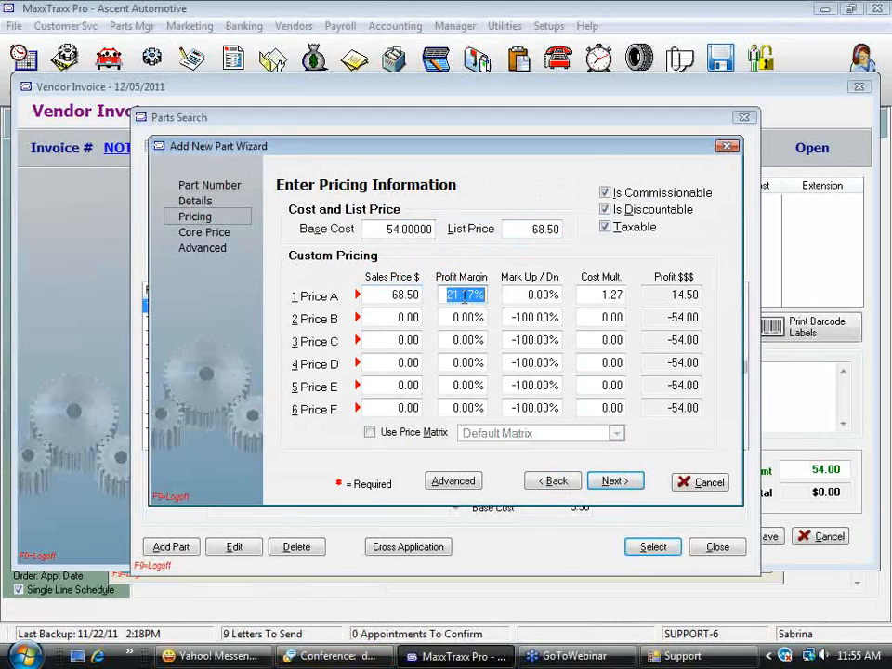
left_click(614, 481)
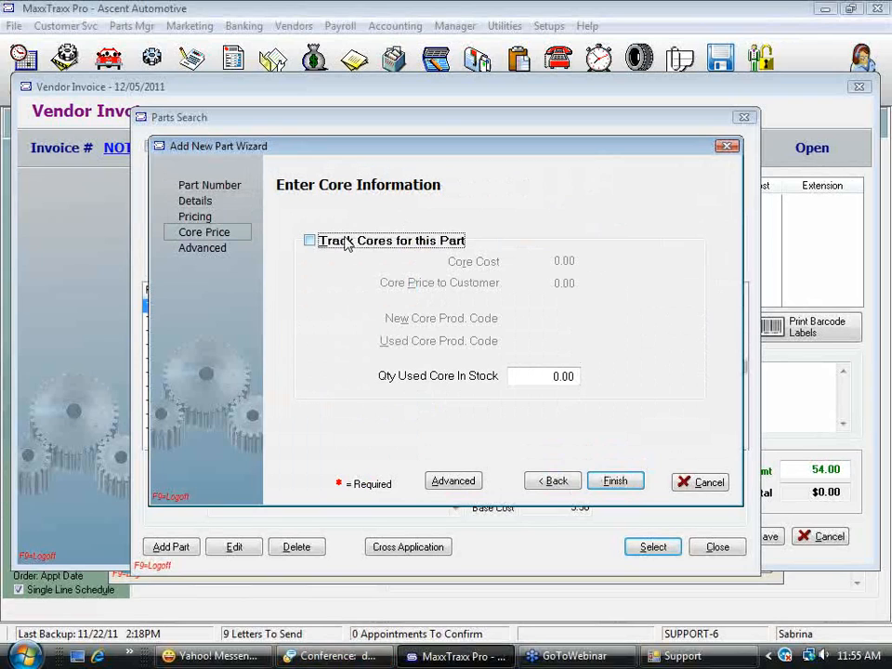
Enable core tracking for the part, go through the core cost, customer price and used core quantity fields, and disable tracking again
left_click(310, 241)
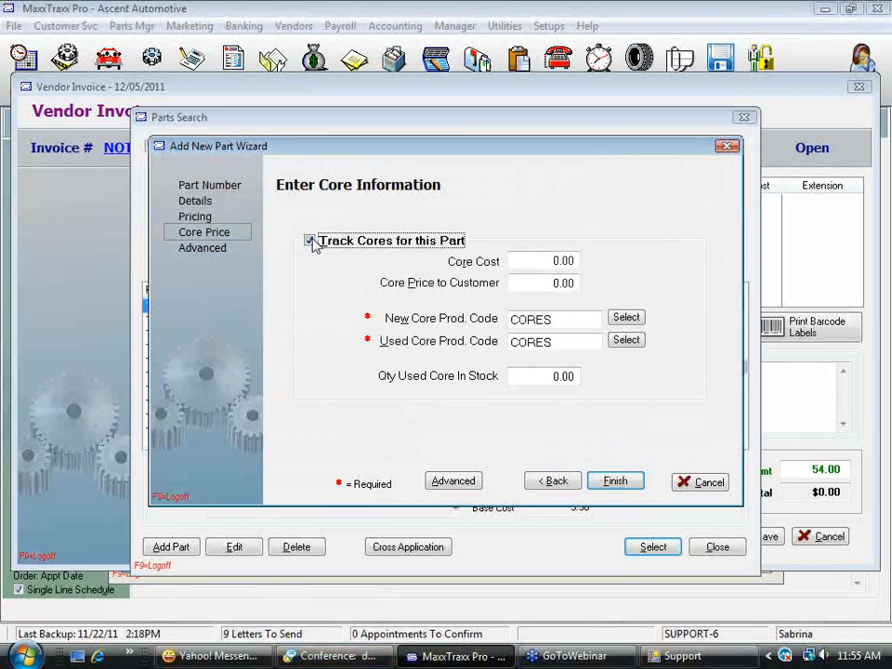
left_click(536, 265)
left_click(552, 285)
left_click(578, 261)
left_click(555, 283)
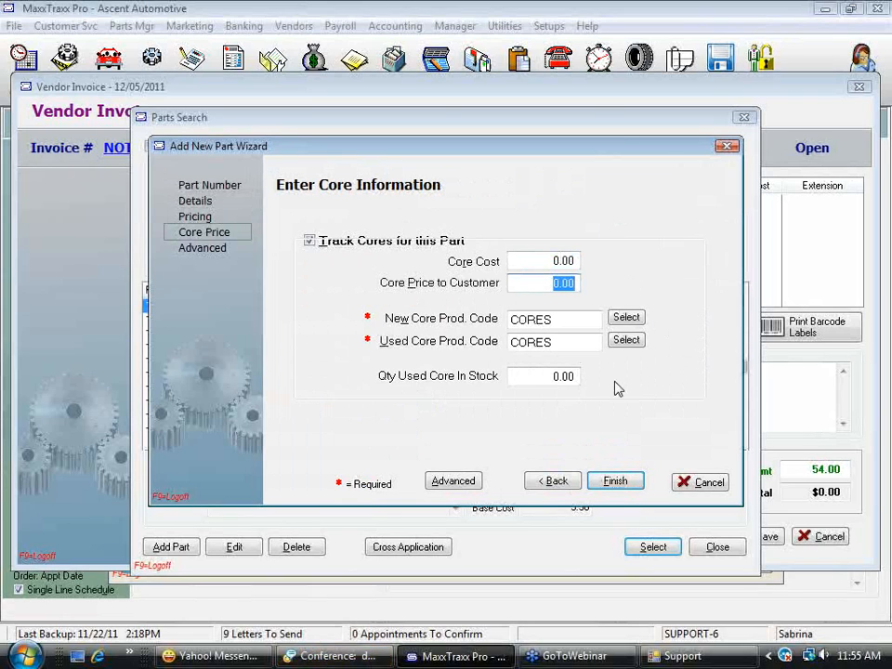
left_click(546, 375)
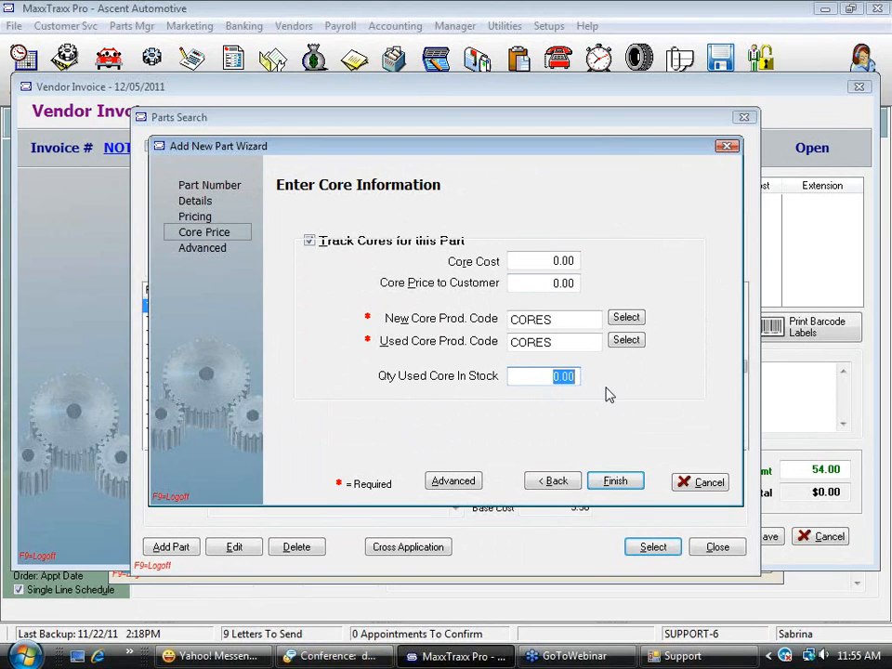
left_click(310, 240)
Save the new part record and select it for the invoice at a cost per item of 54.00
left_click(621, 483)
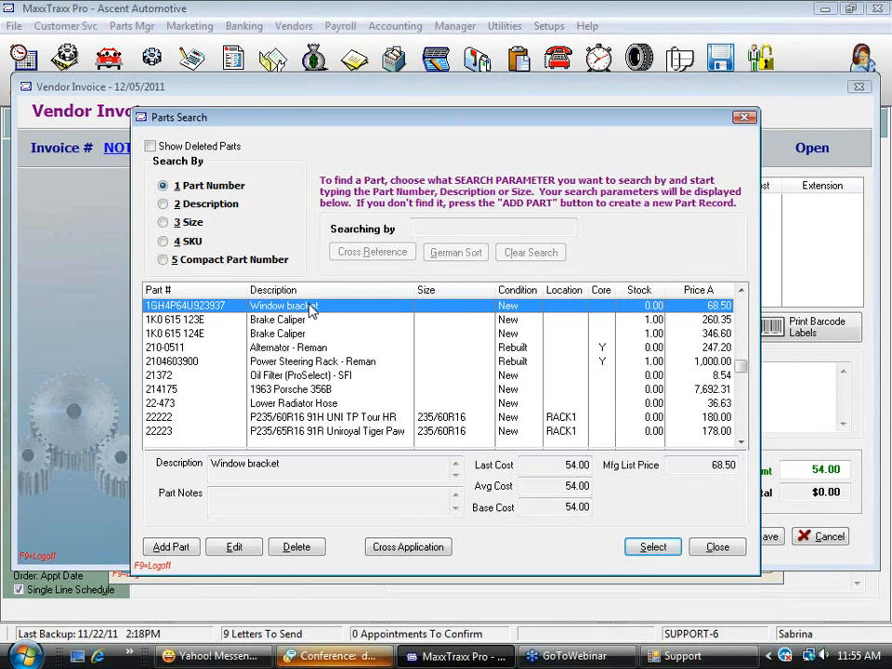
left_click(662, 552)
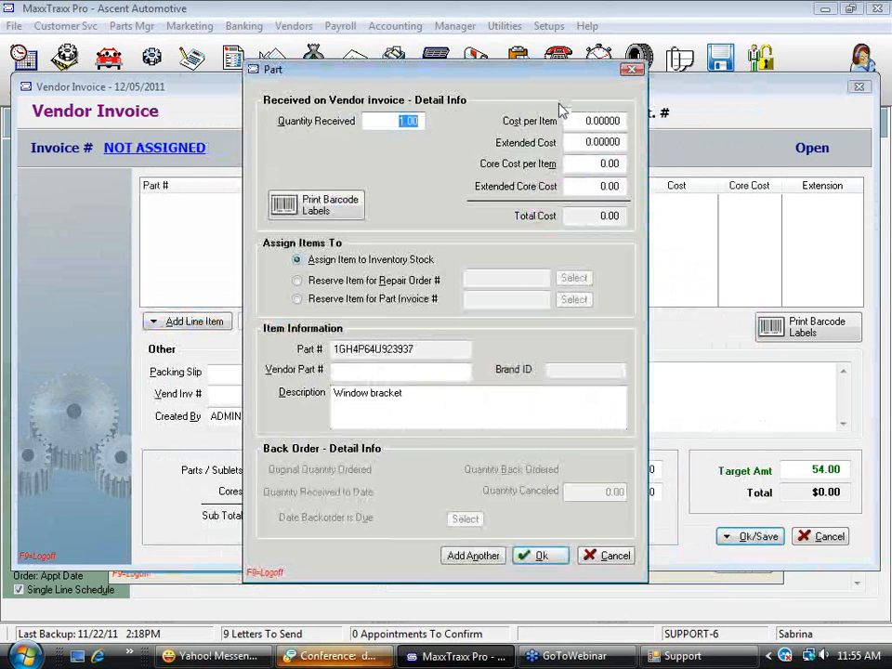
left_click(569, 119)
type("54")
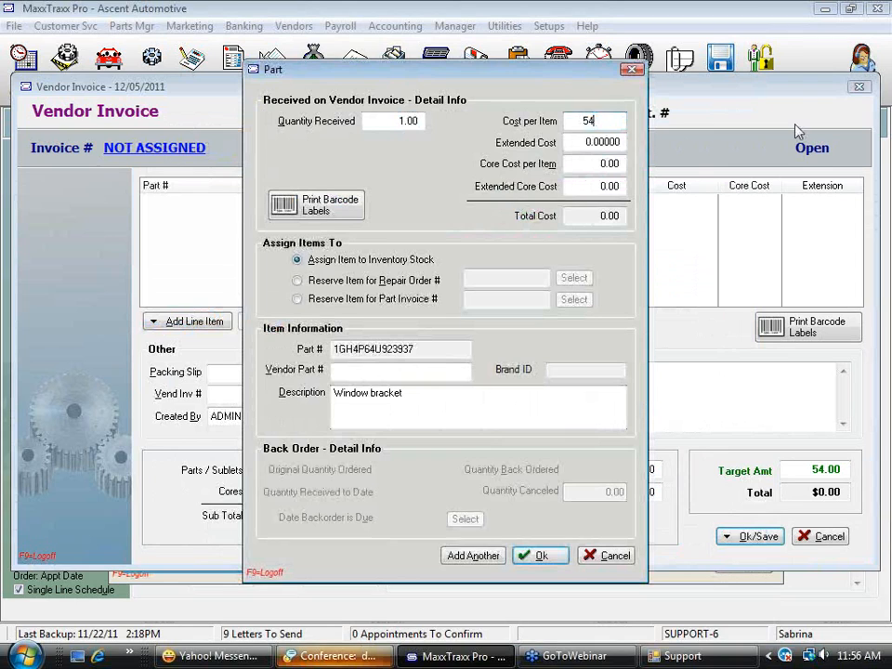
key("Tab")
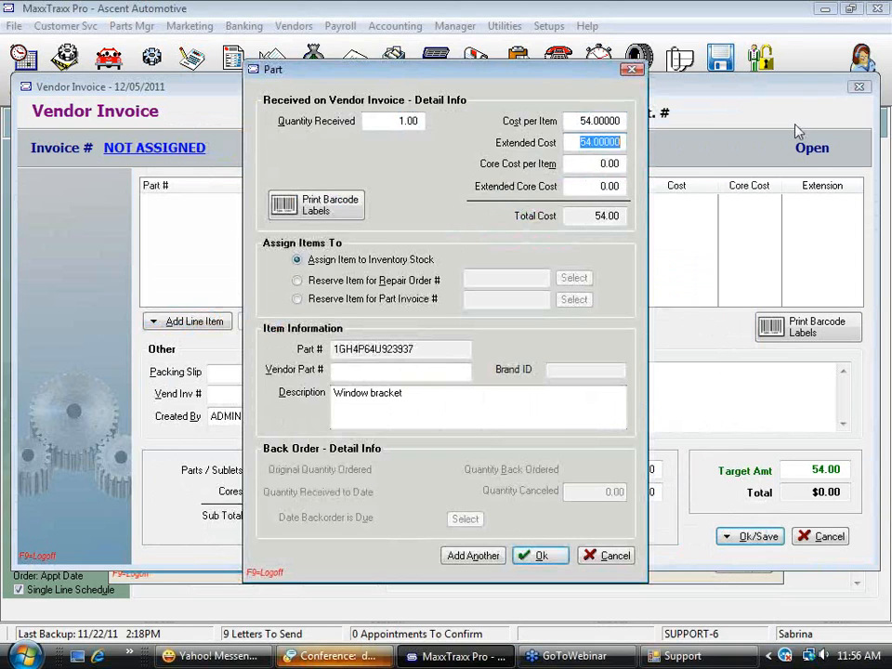
Reserve the Window bracket for the 2003 Saturn repair order and accept the invoice line
left_click(298, 280)
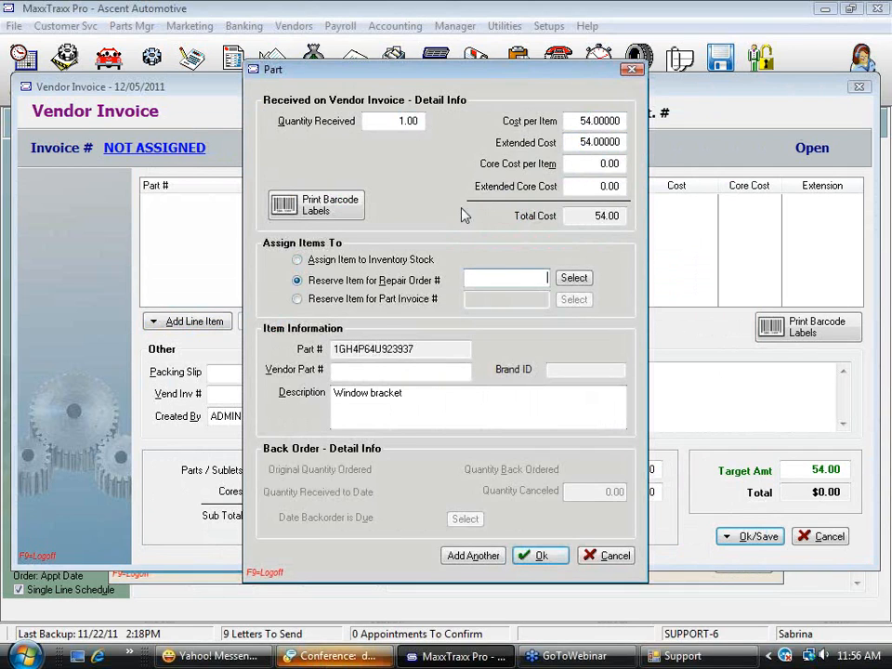
left_click_drag(575, 121, 695, 117)
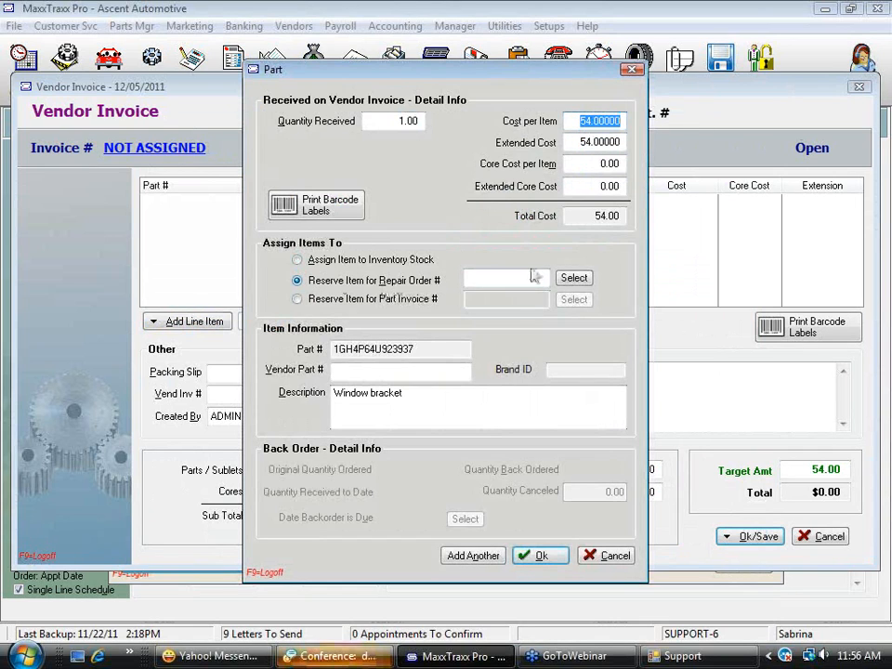
left_click(575, 277)
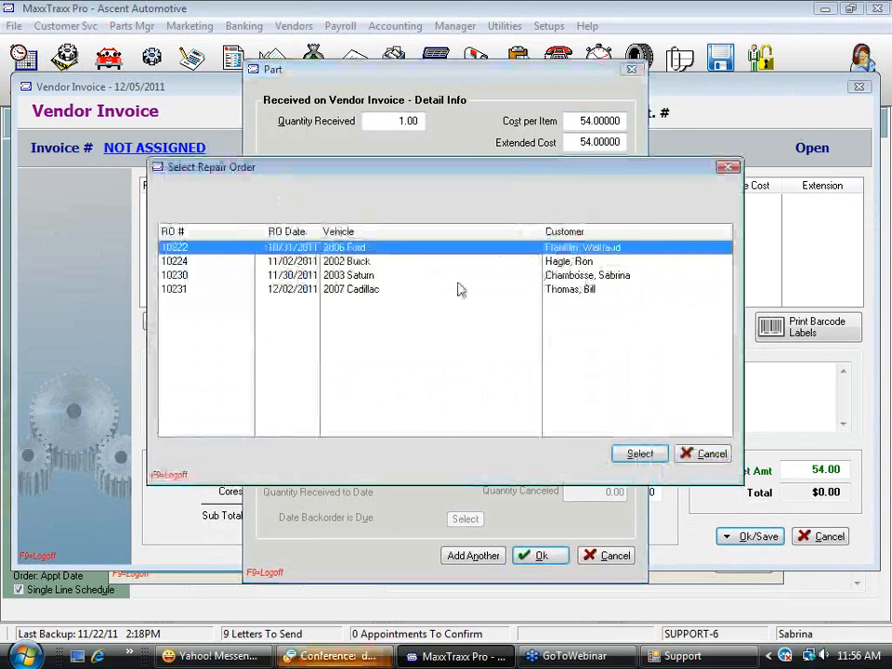
left_click(334, 275)
left_click(639, 453)
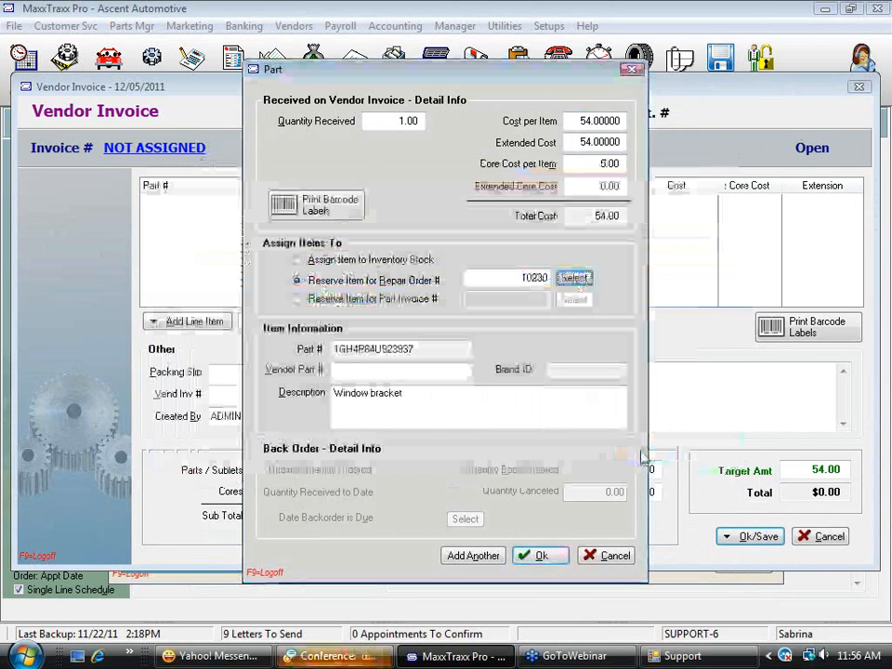
left_click(545, 558)
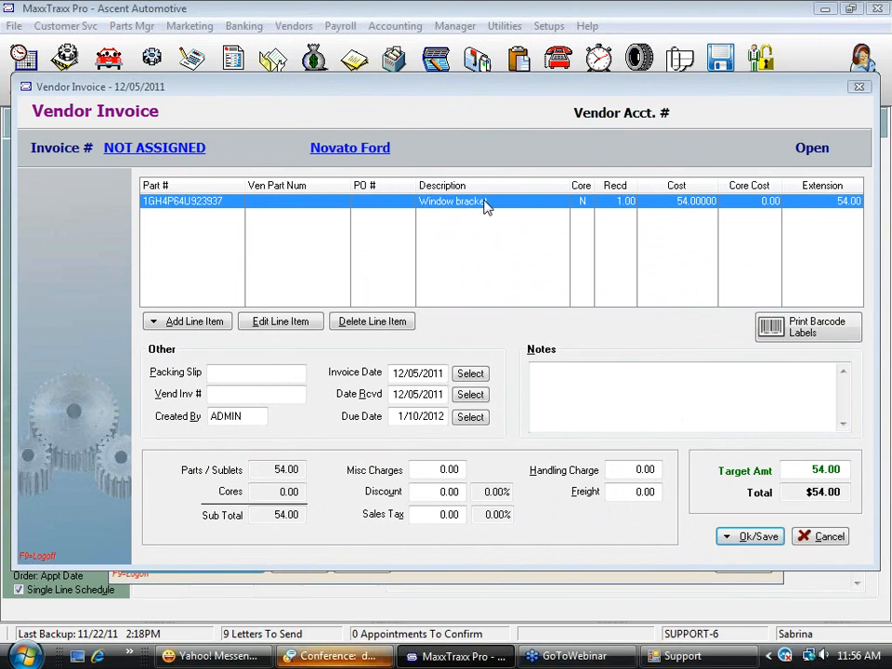
Post the Novato Ford invoice and update inventory, entering the vendor invoice number, and close the parts notice and vendor invoices list
left_click(755, 536)
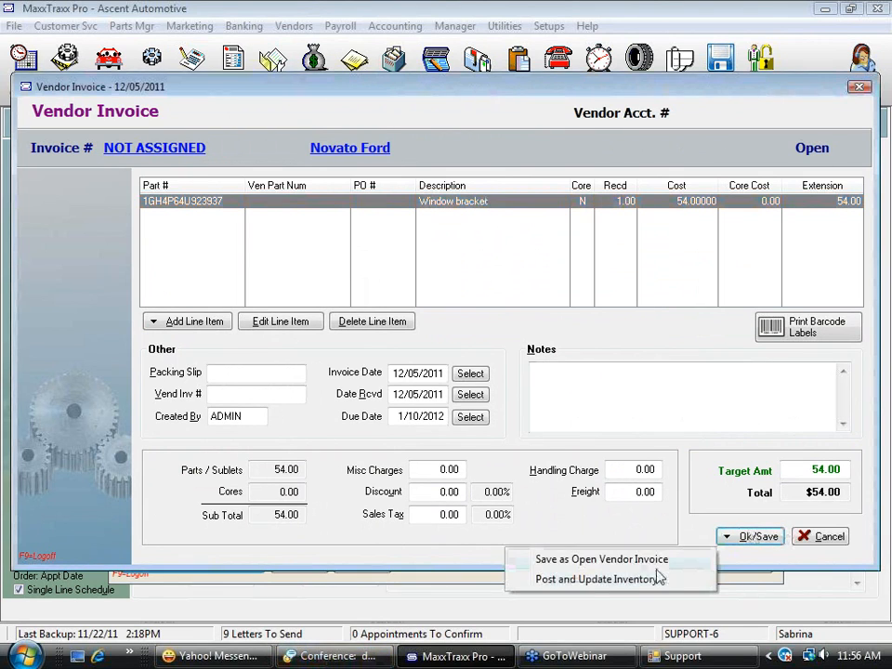
left_click(564, 584)
type("651964818774")
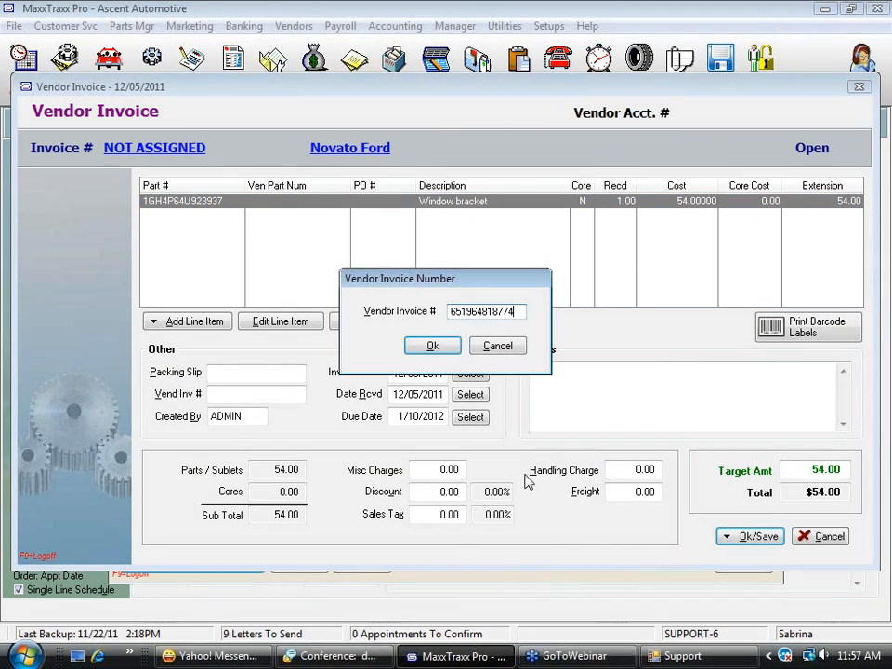
left_click(448, 348)
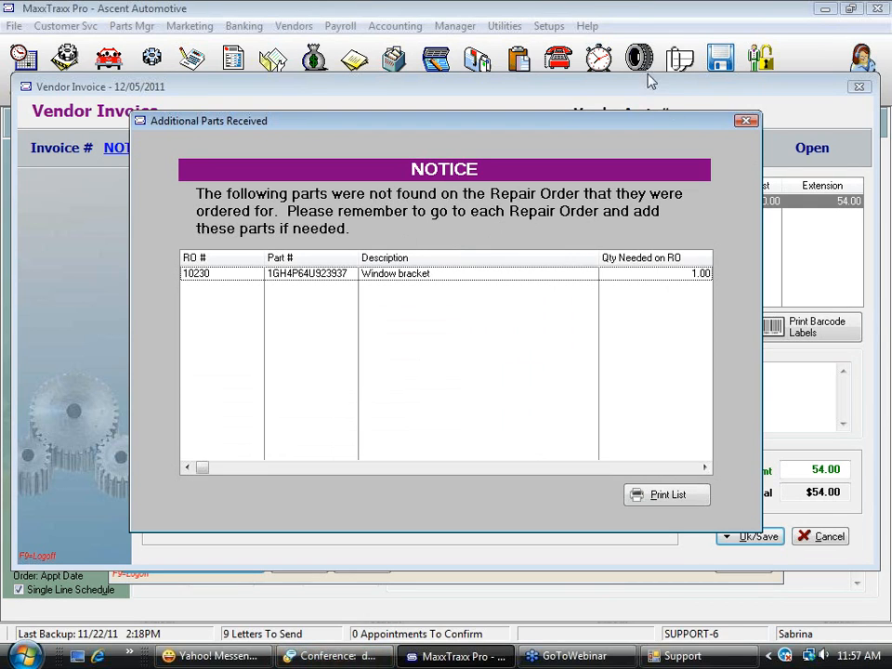
left_click_drag(637, 27, 801, 31)
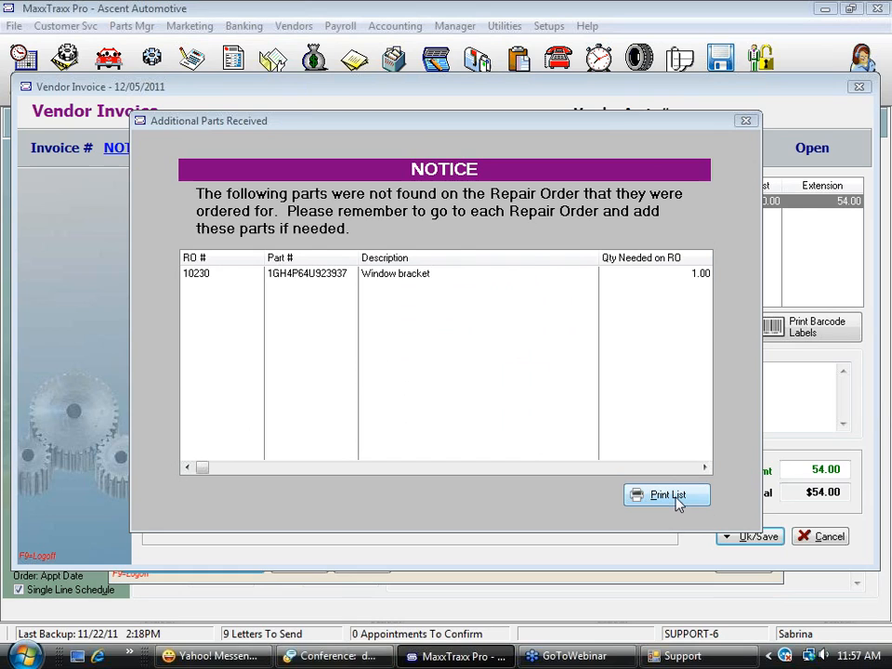
left_click(747, 123)
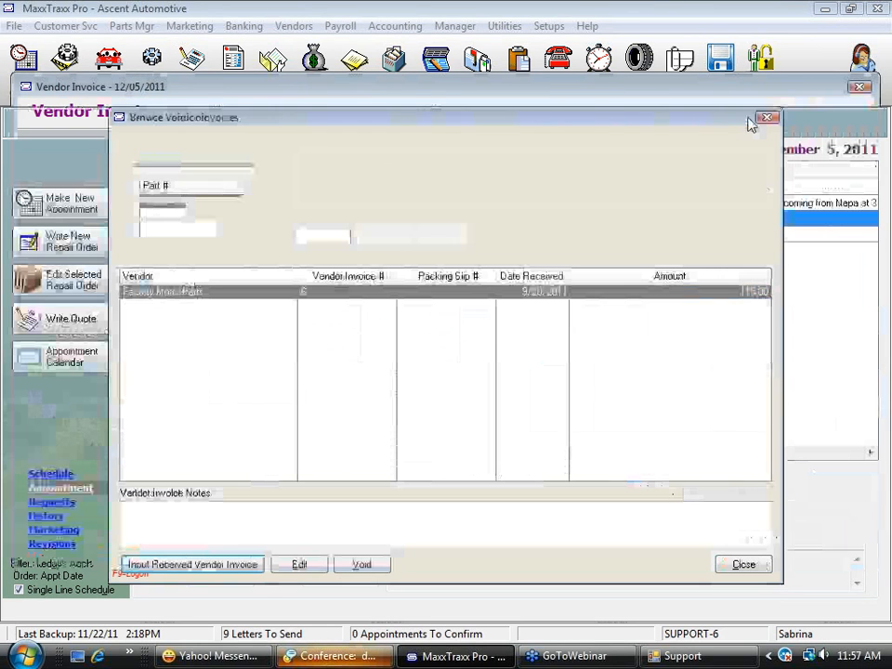
left_click(766, 565)
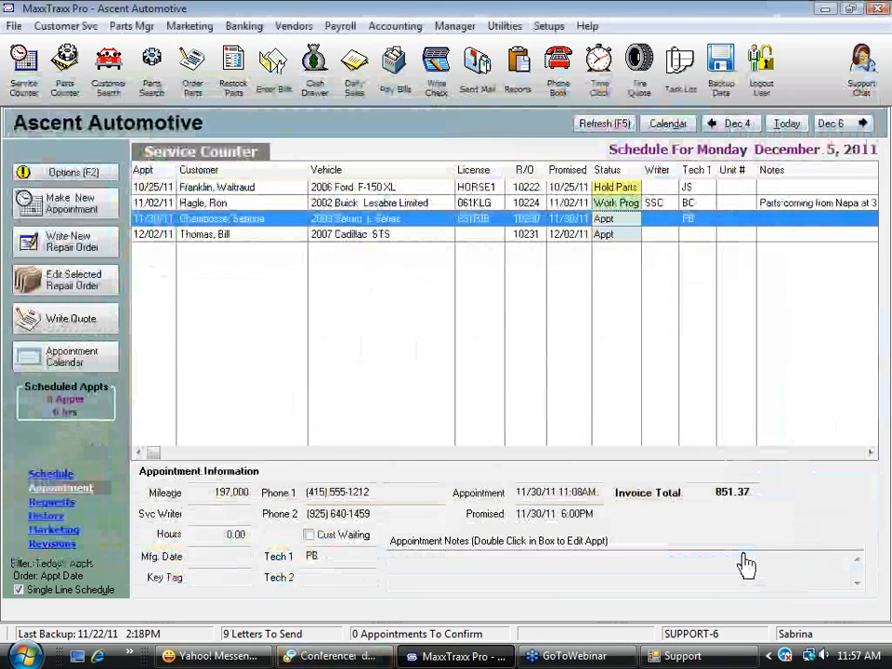
Open the 2003 Saturn repair order, dismiss the items-on-order notice, examine the Window bracket among its parts on order, and return to the order lines
double_click(399, 219)
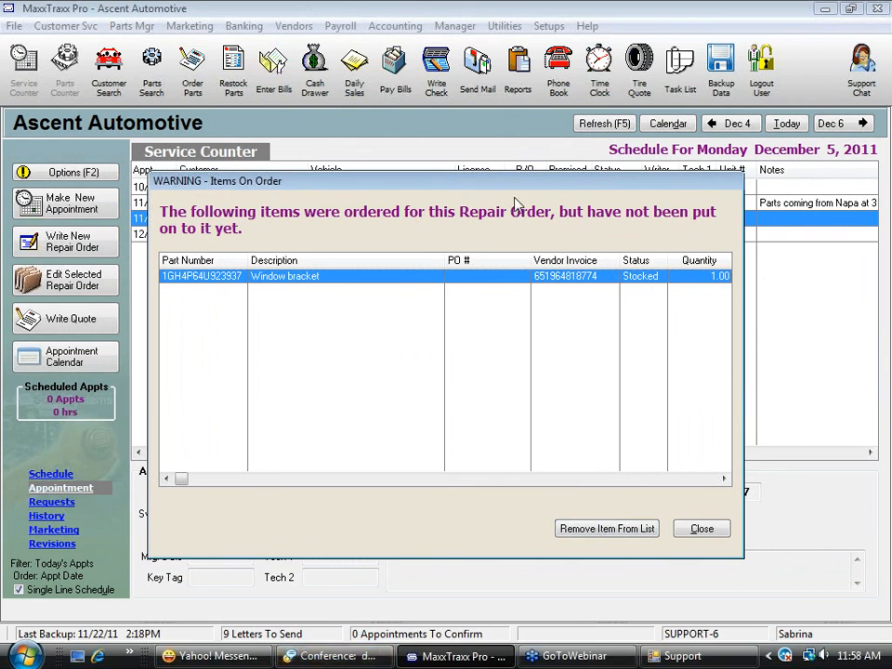
left_click(714, 528)
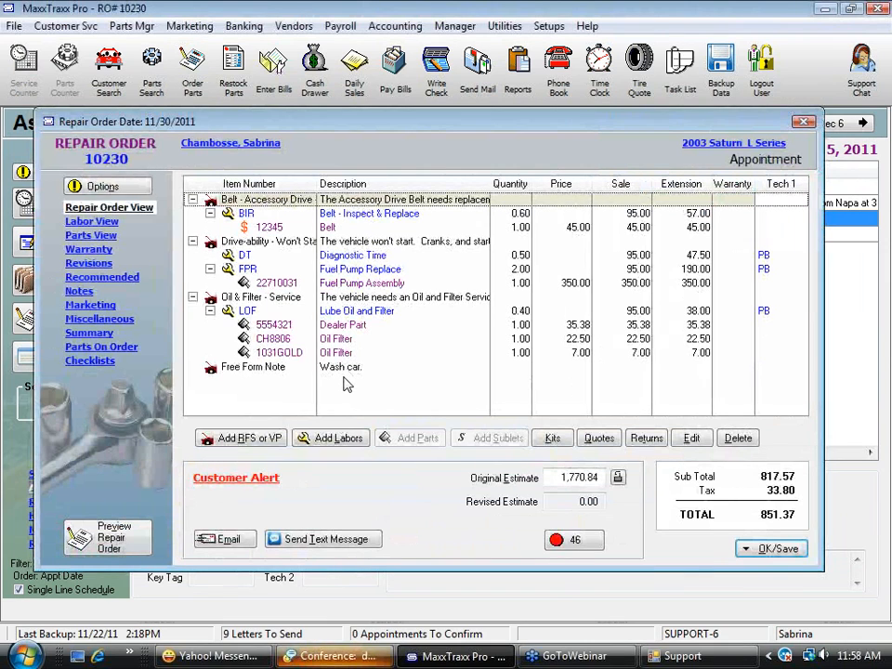
left_click(99, 348)
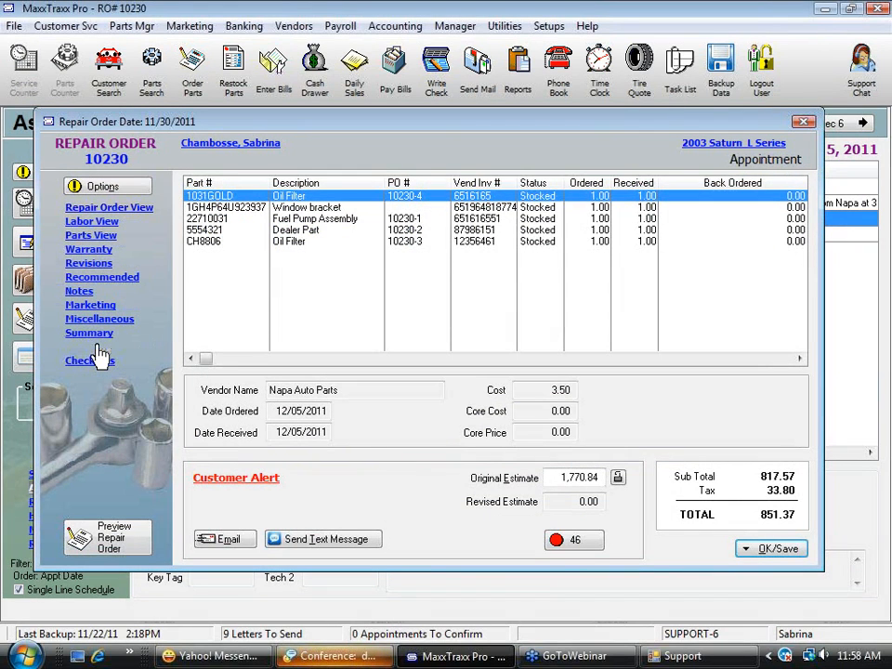
left_click(321, 210)
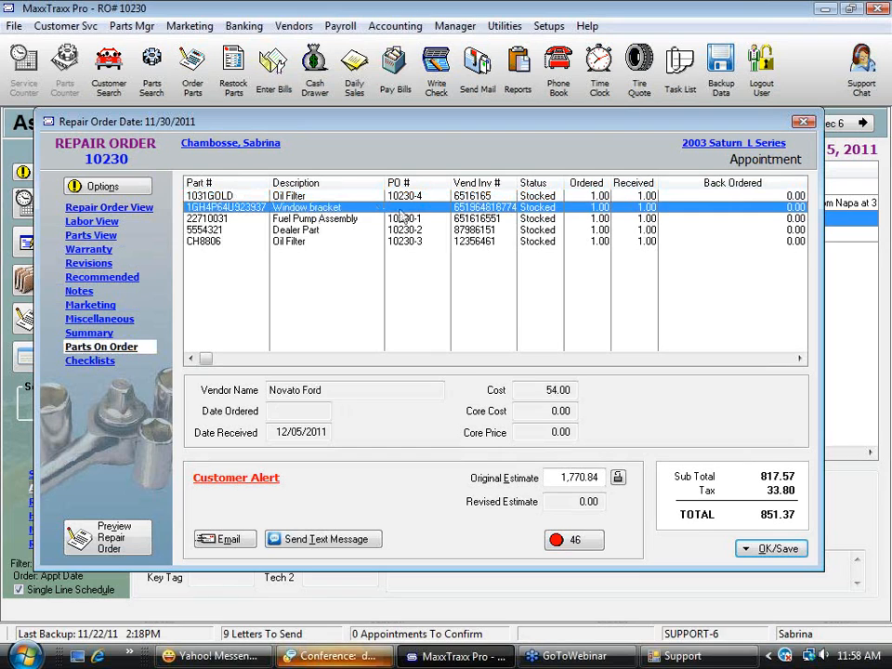
left_click(146, 208)
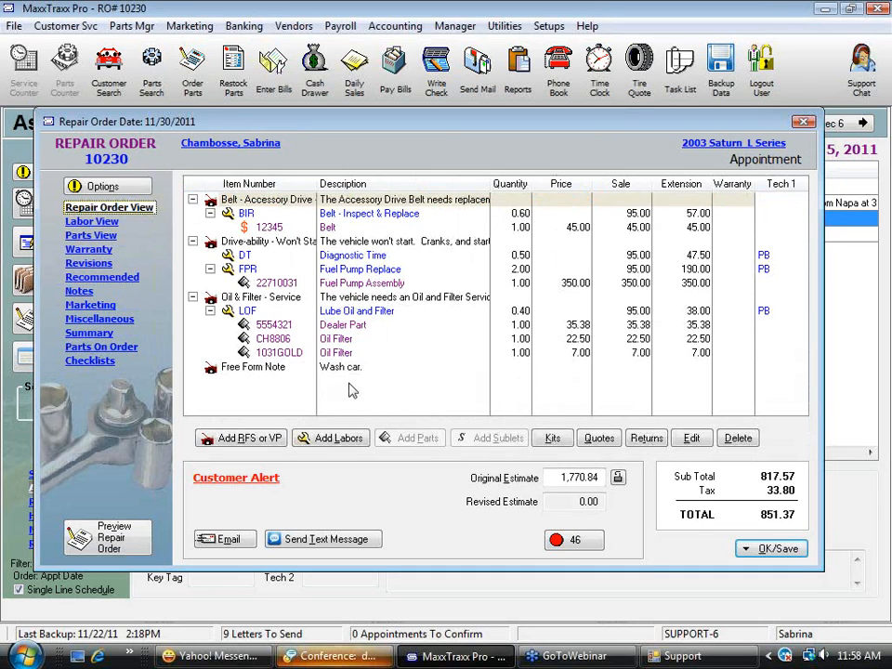
Start a new request for service on the repair order with the key word Body Repair
left_click(257, 440)
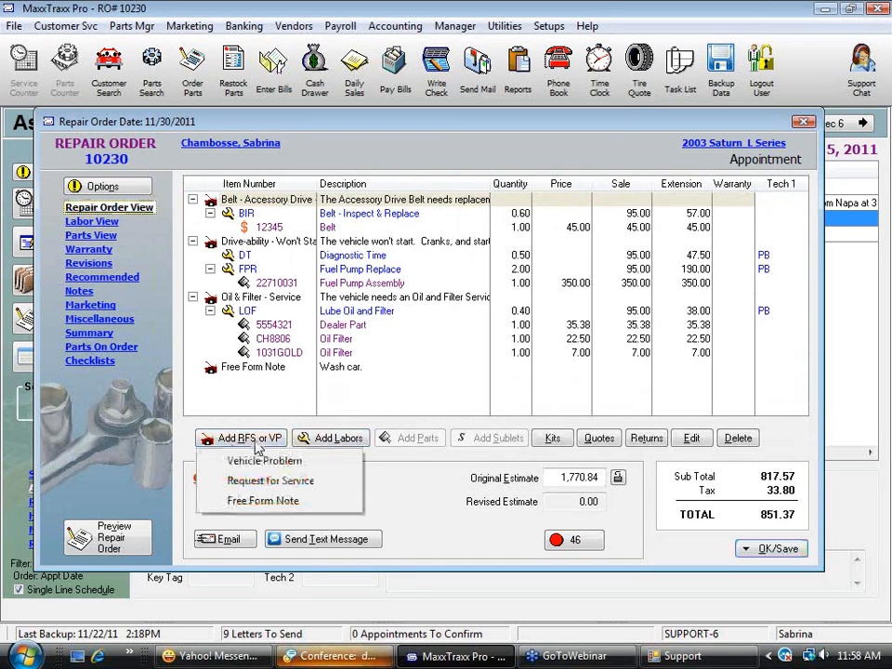
left_click(296, 483)
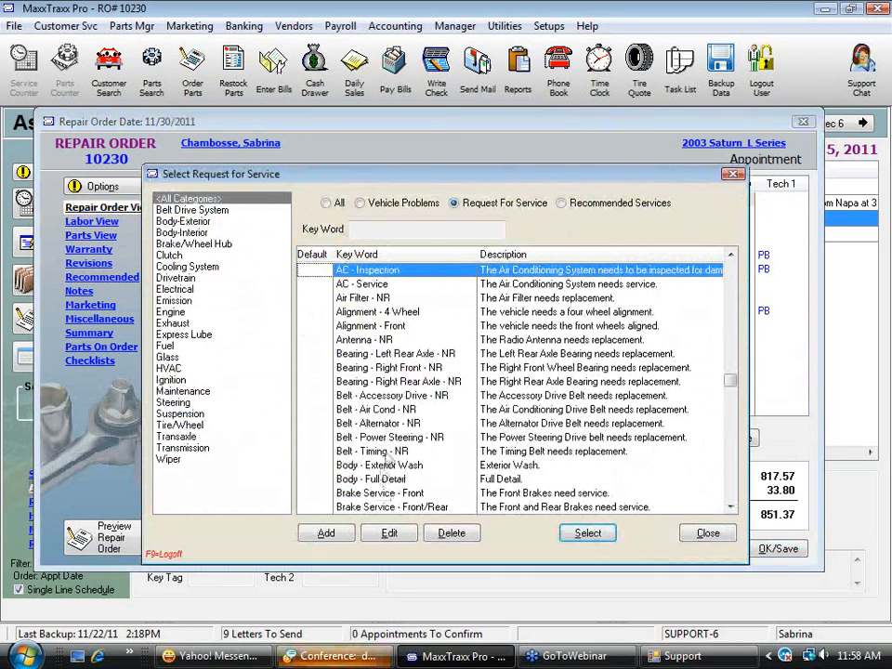
left_click(324, 533)
left_click(372, 325)
type("Body Repair")
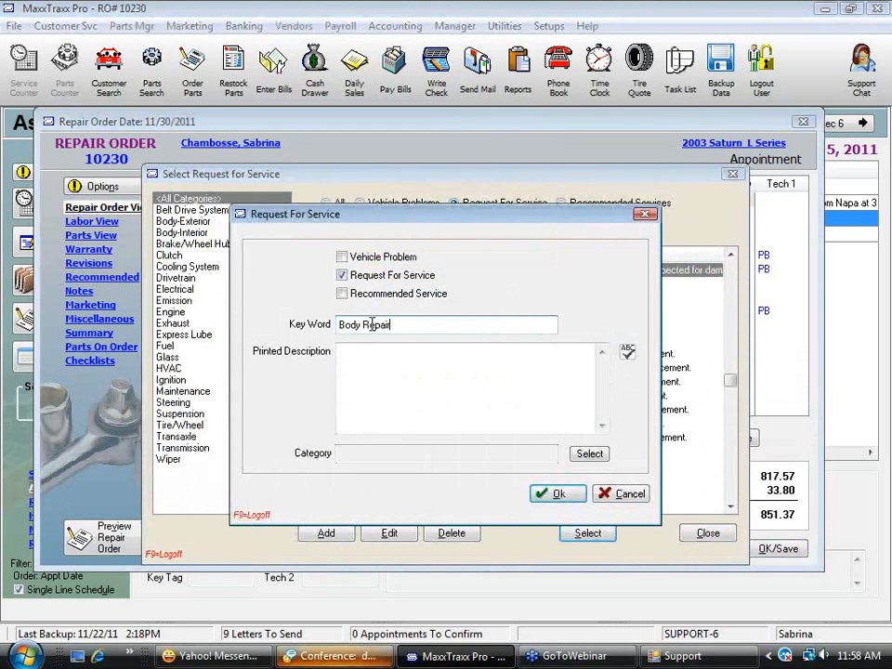
Assign the Body-Exterior category to the new request, save it and add it to the repair order
left_click(589, 455)
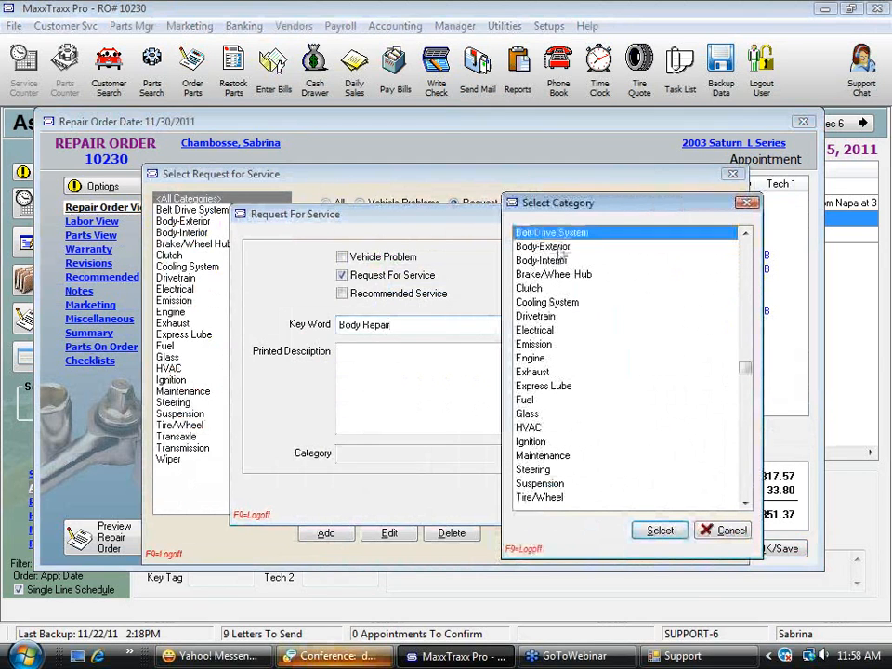
left_click(535, 246)
left_click(660, 532)
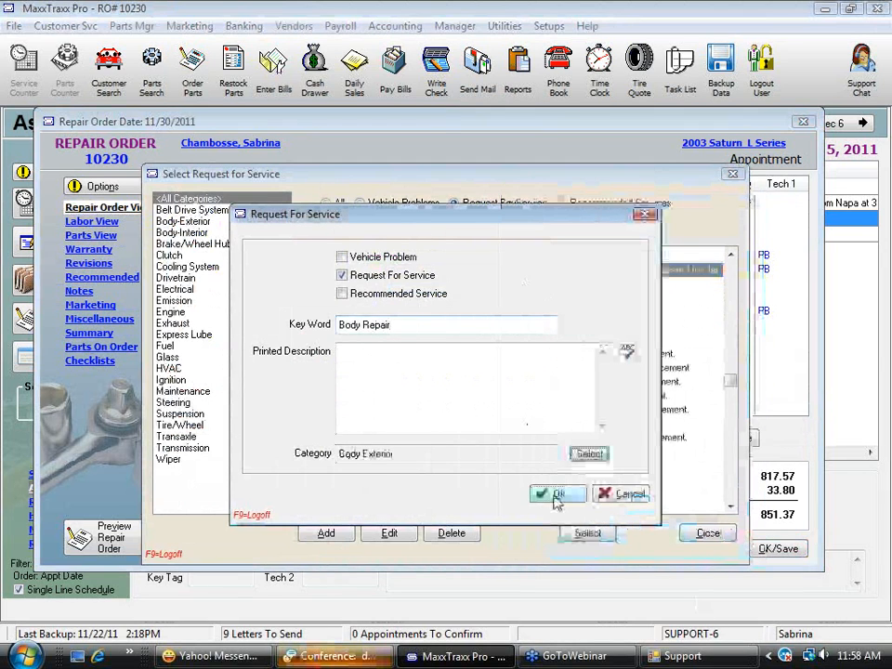
left_click(562, 493)
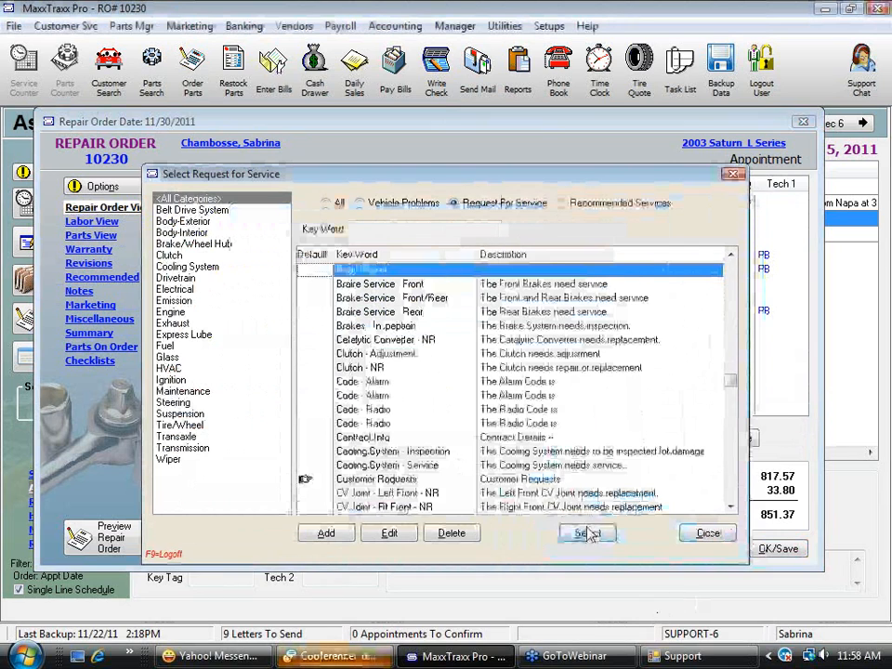
left_click(588, 533)
left_click(625, 499)
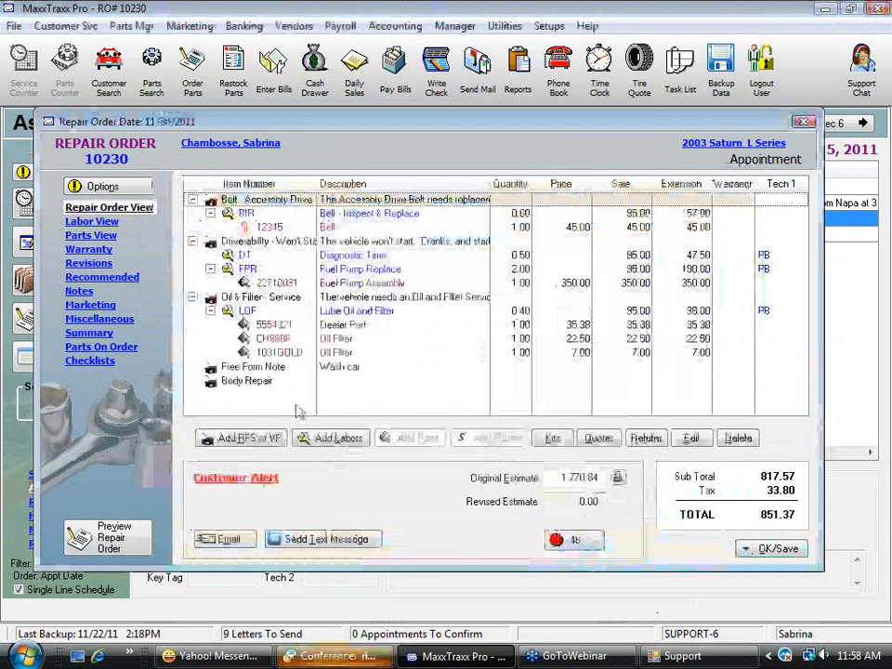
Start a new flat rate labor service for the Body Repair request with the labor code WINDOW REPAIR
left_click(327, 437)
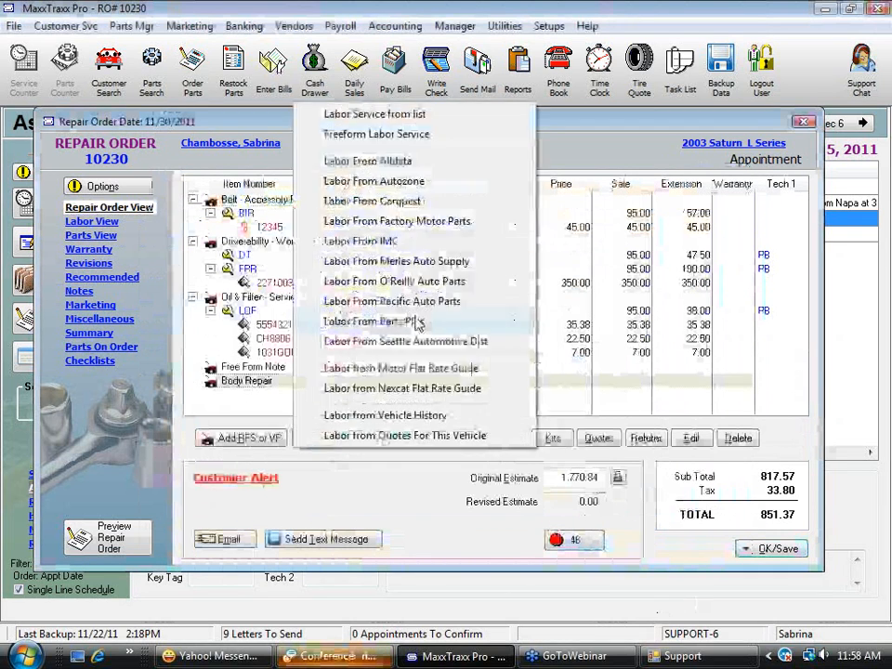
left_click(372, 114)
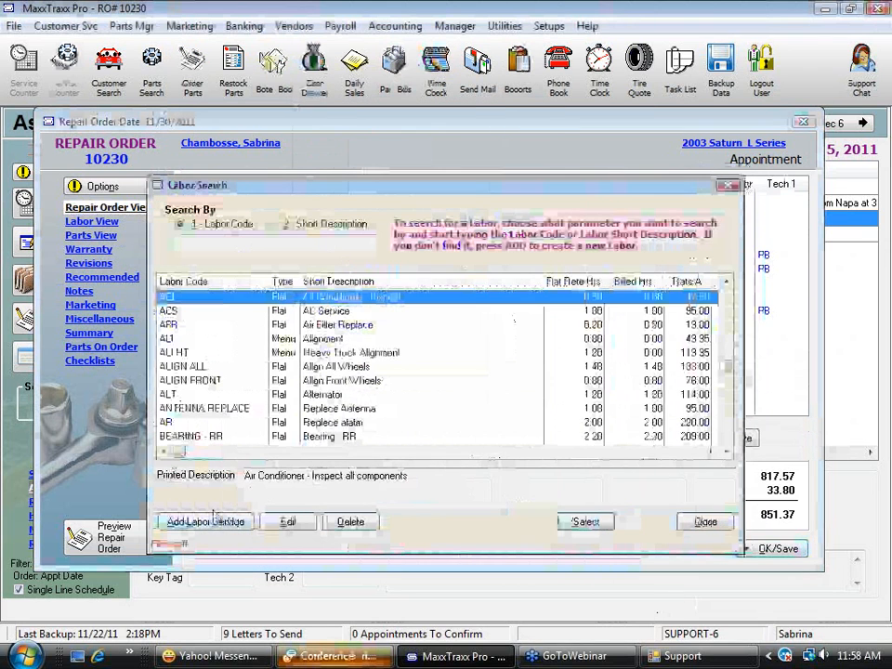
left_click(212, 526)
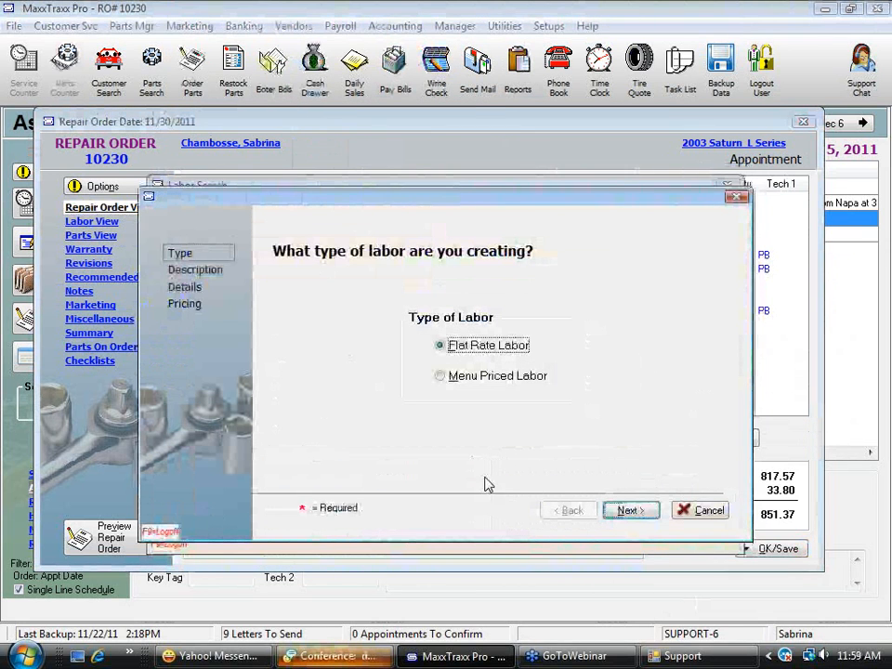
left_click(646, 513)
type("WINDO")
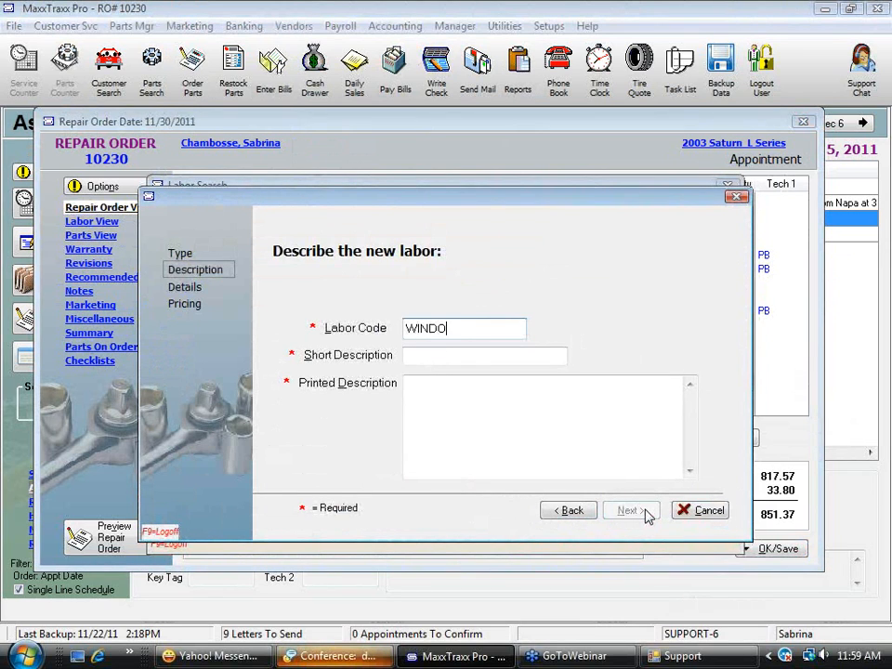
type("E REPAIR")
Enter Window Repair as the labor's short description and save the labor service with default details and no price
left_click(422, 358)
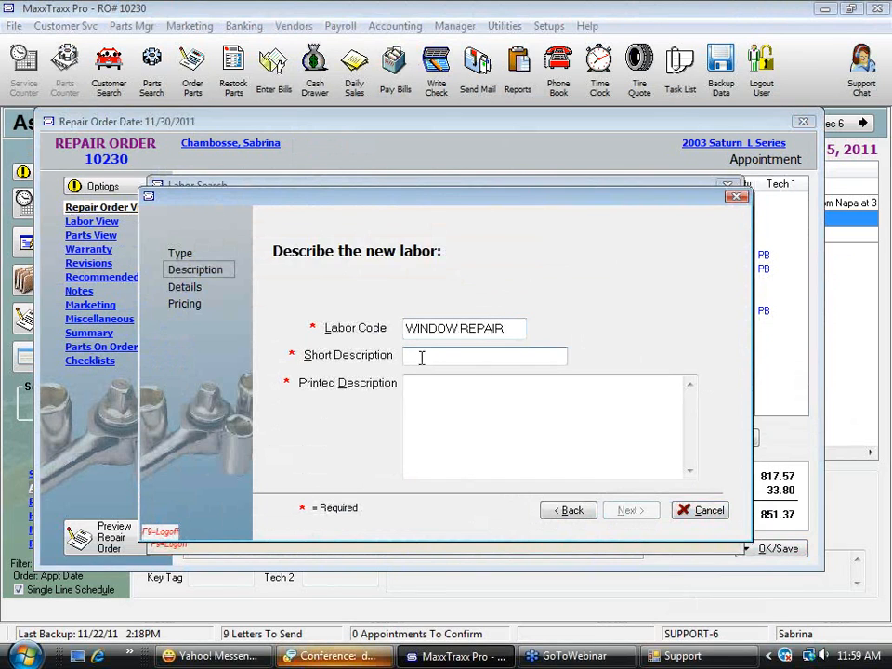
type("Wi")
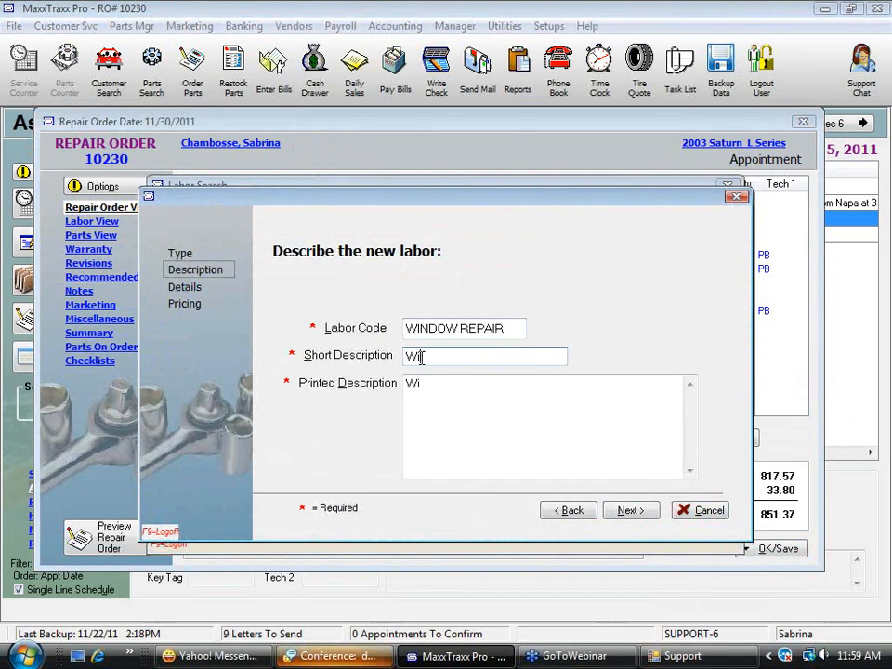
type("ncondow Repi")
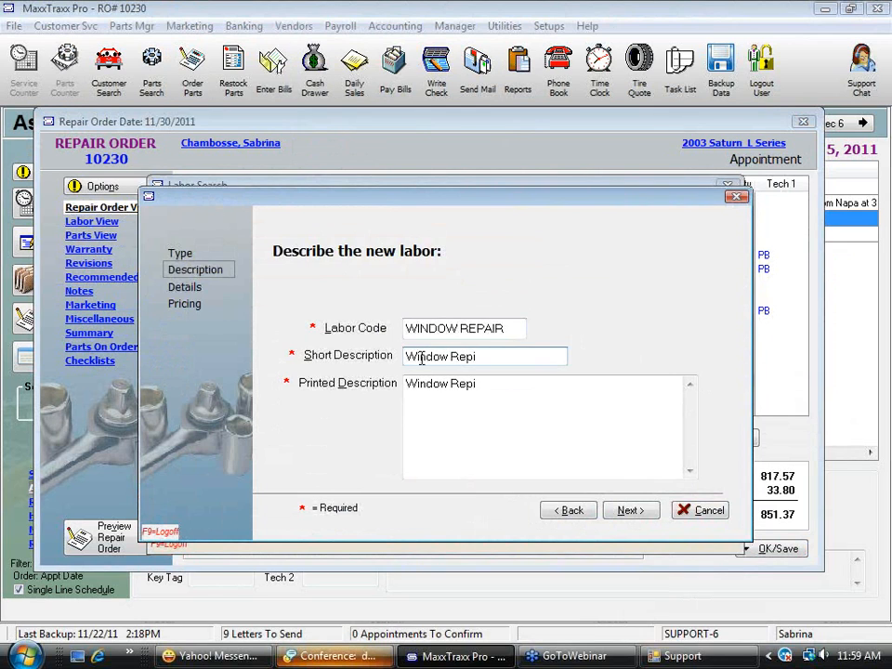
left_click(627, 512)
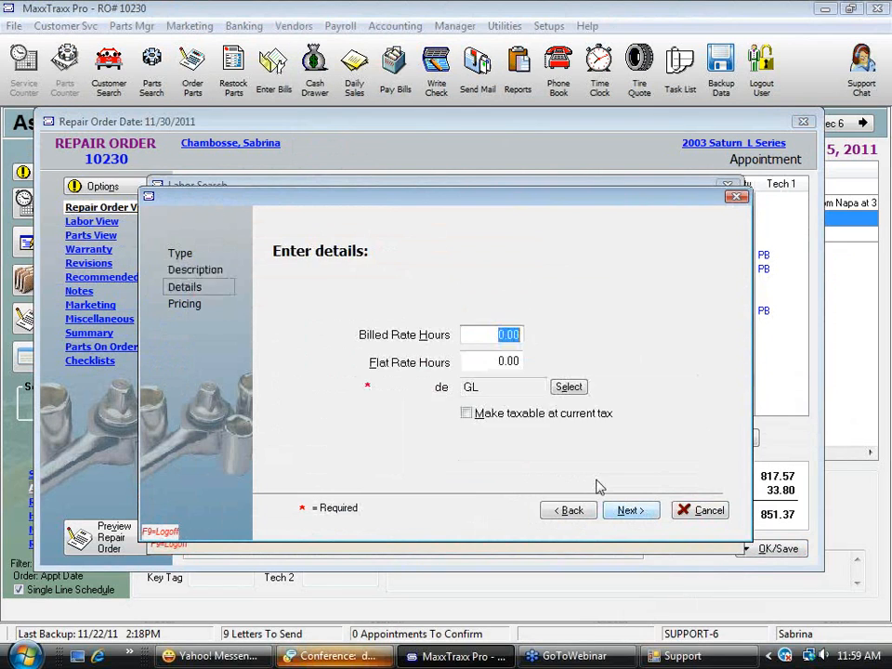
left_click(638, 518)
left_click(636, 515)
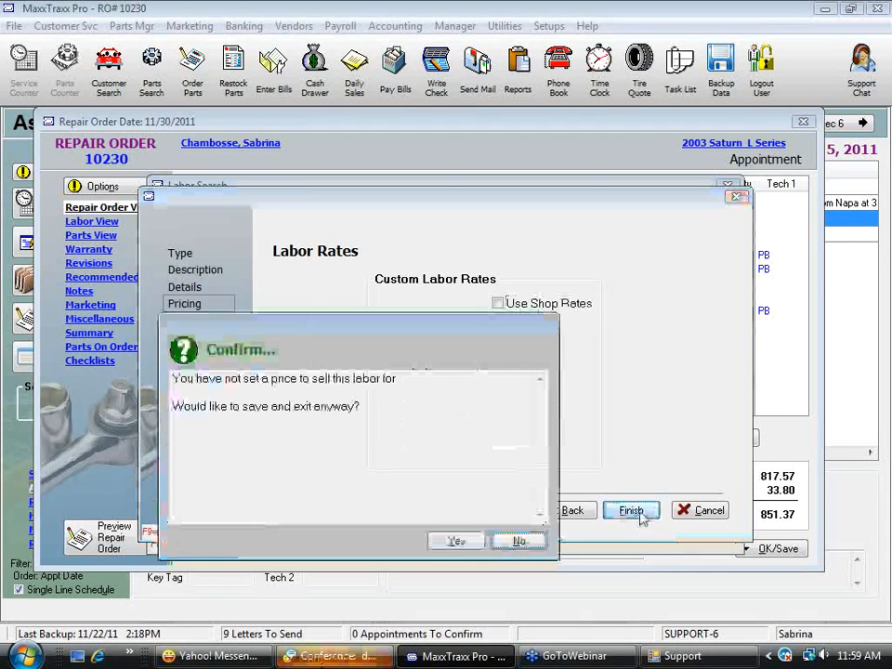
left_click(456, 540)
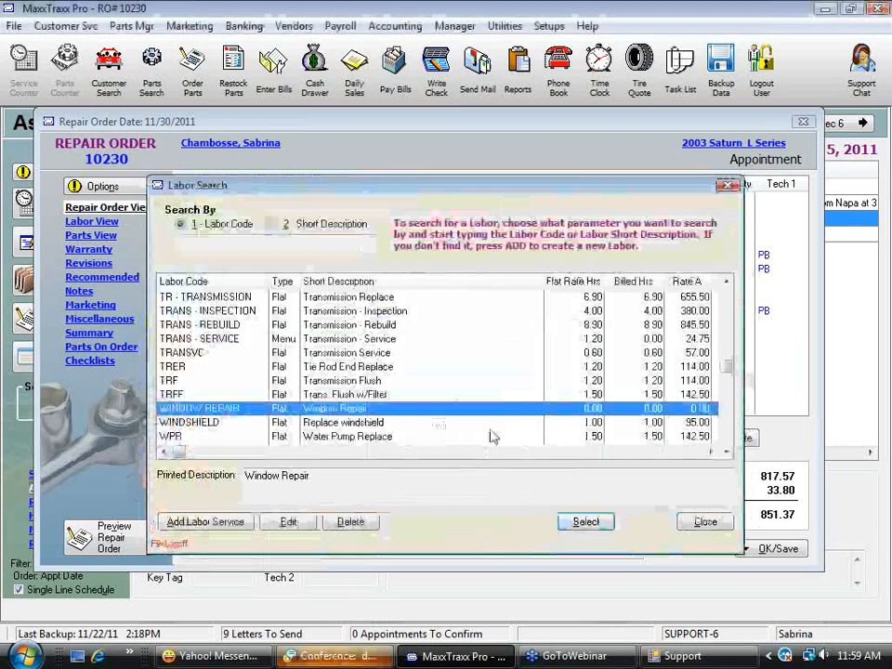
Add the Window Repair labor to the repair order at an hourly shop rate of 95.00 with 1.00 hour billed
double_click(377, 413)
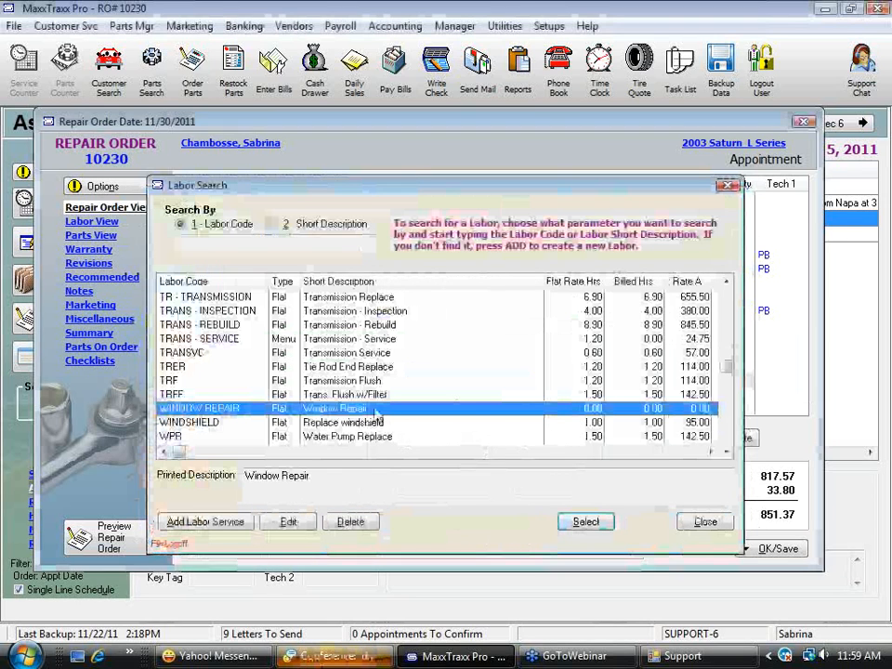
left_click(679, 359)
type("95")
left_click(445, 544)
type("1")
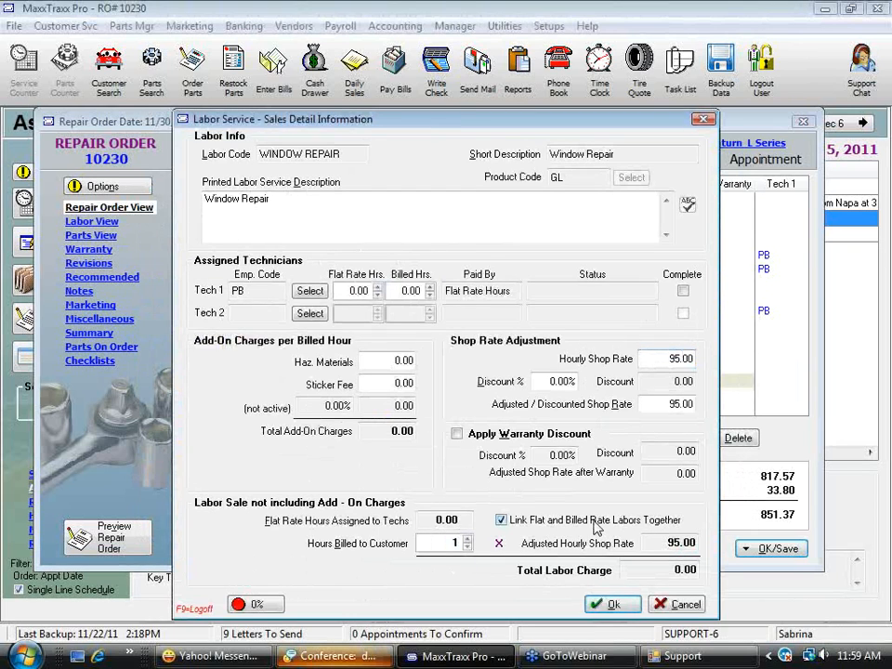
key("Tab")
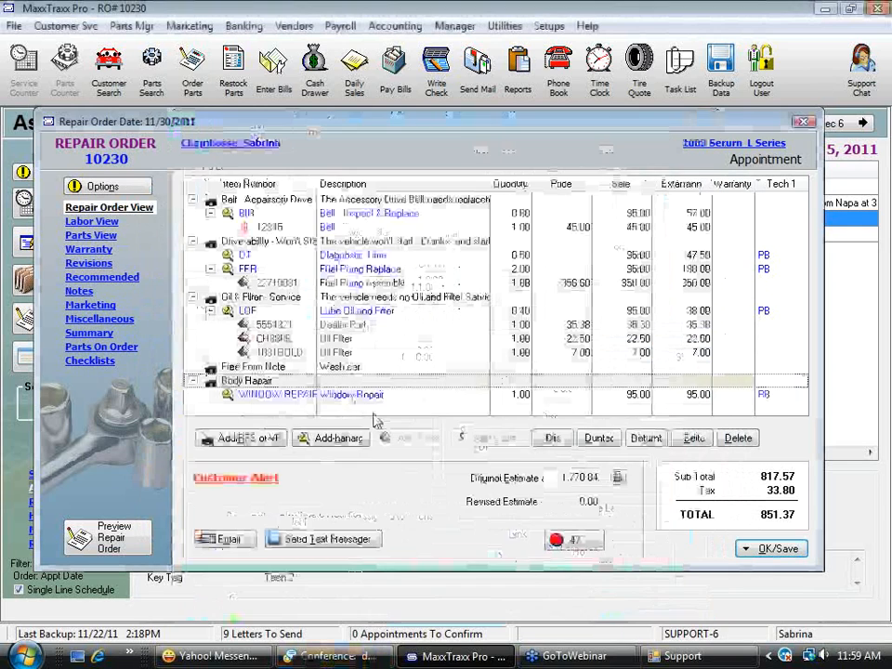
left_click(614, 603)
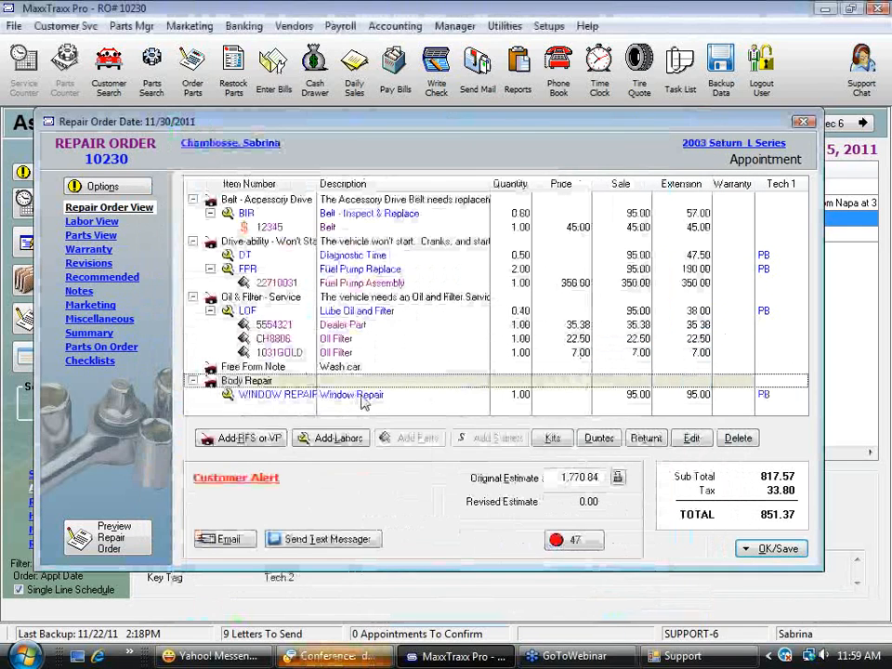
Add the ordered Window bracket to the Window Repair labor from the parts and sublets on order
left_click(368, 396)
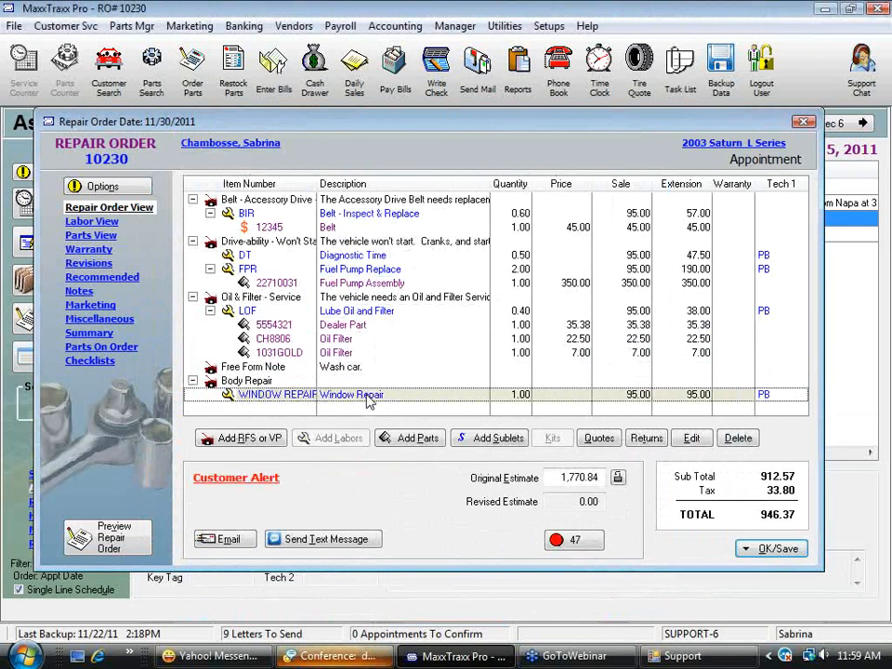
left_click(420, 446)
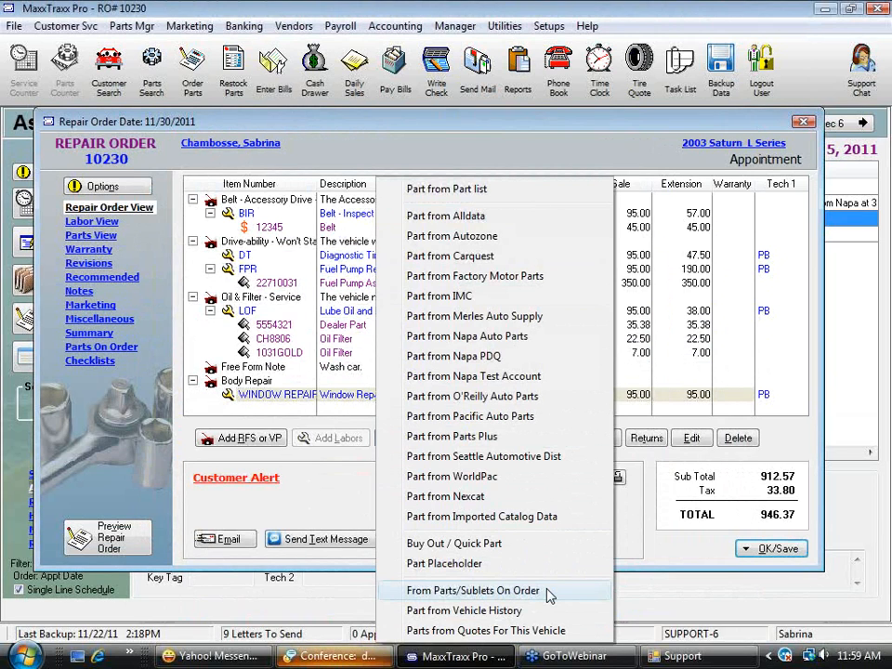
left_click(457, 593)
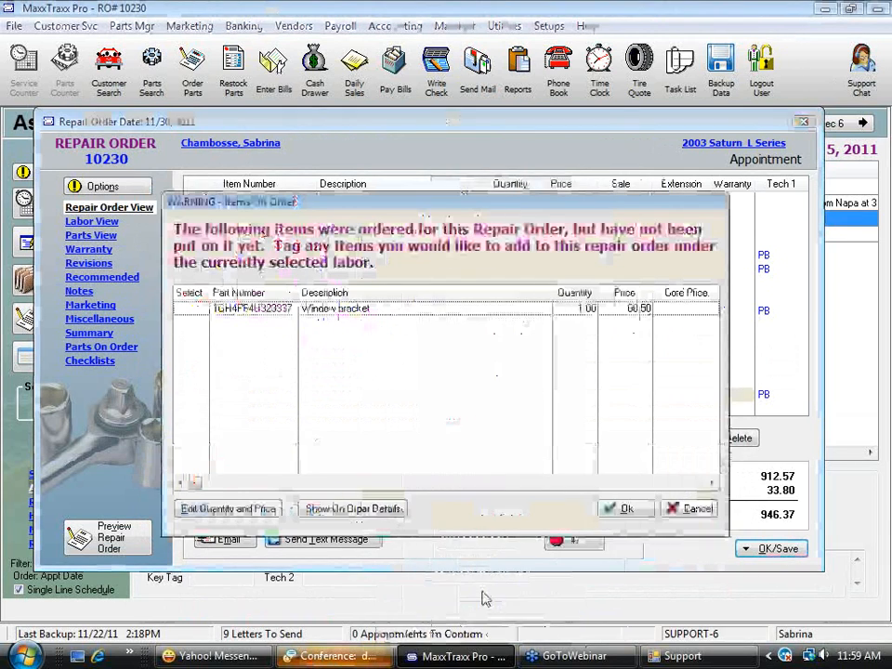
left_click(190, 313)
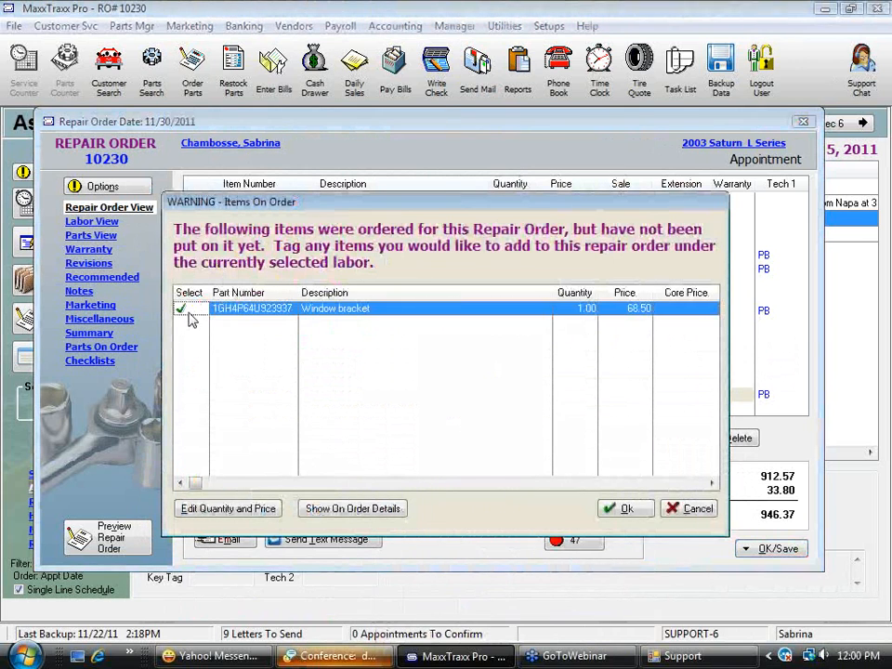
left_click(628, 509)
left_click(574, 410)
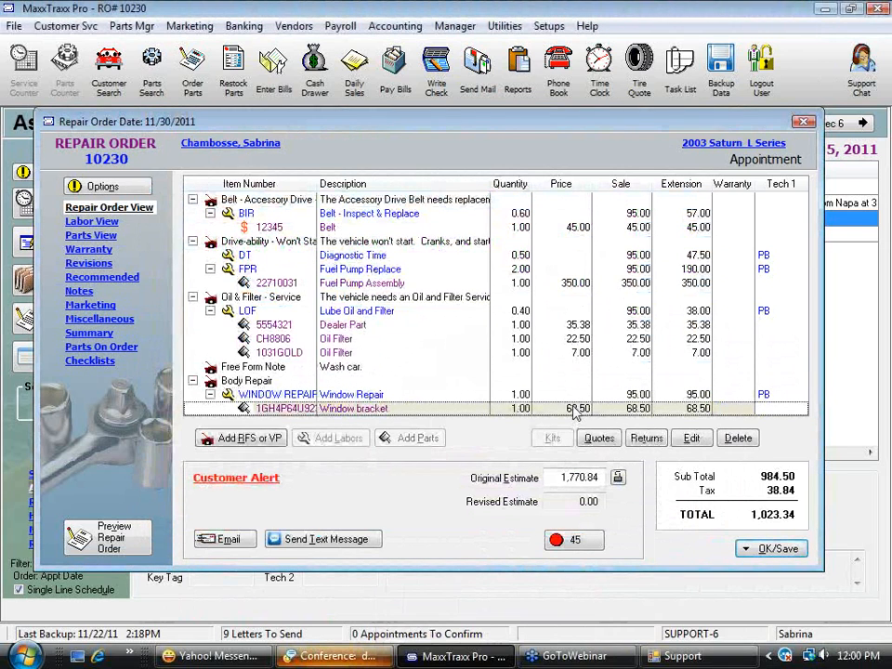
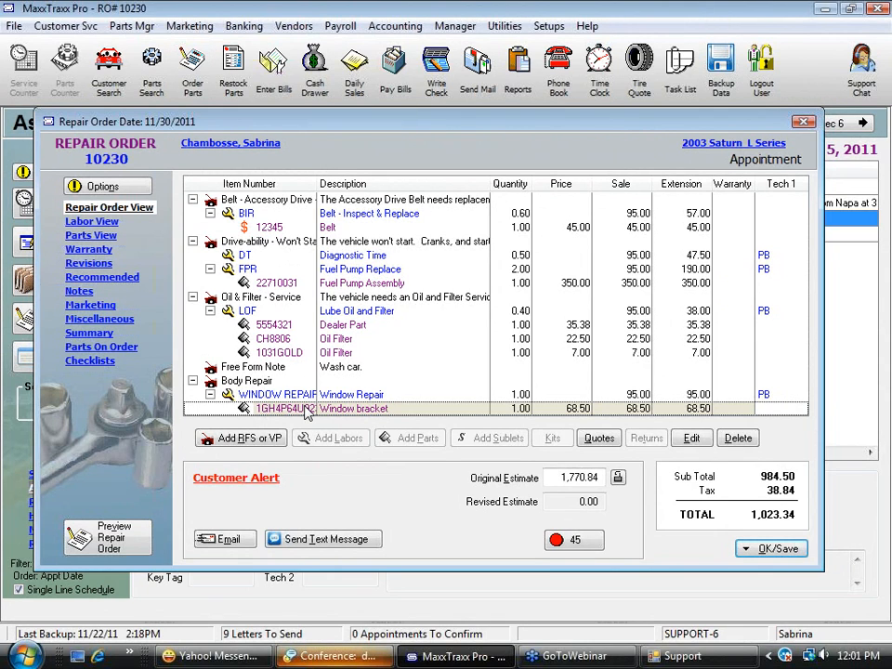
Delete the Body Repair request with its Window Repair labor and bracket from the repair order
left_click(243, 382)
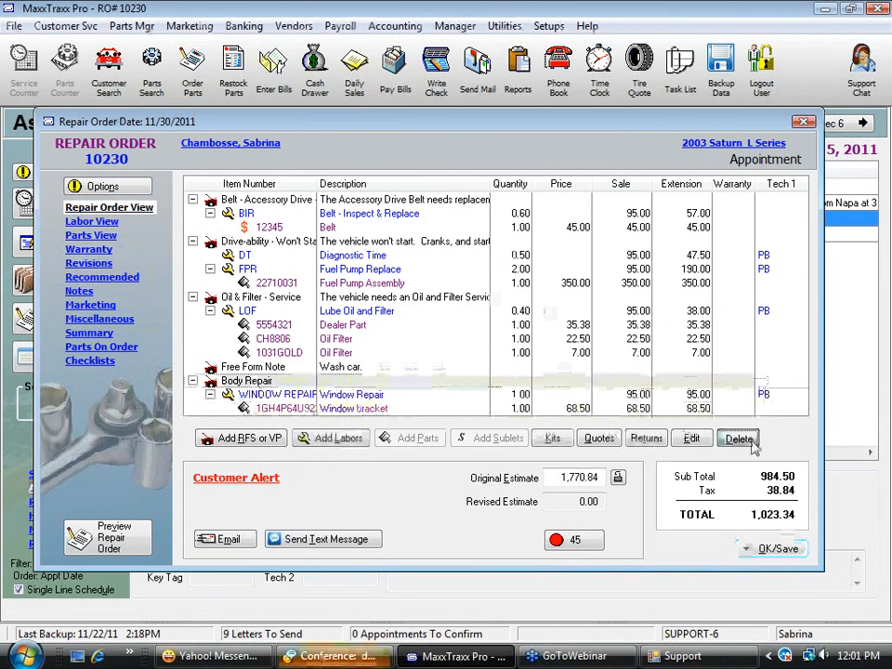
left_click(739, 439)
left_click(416, 362)
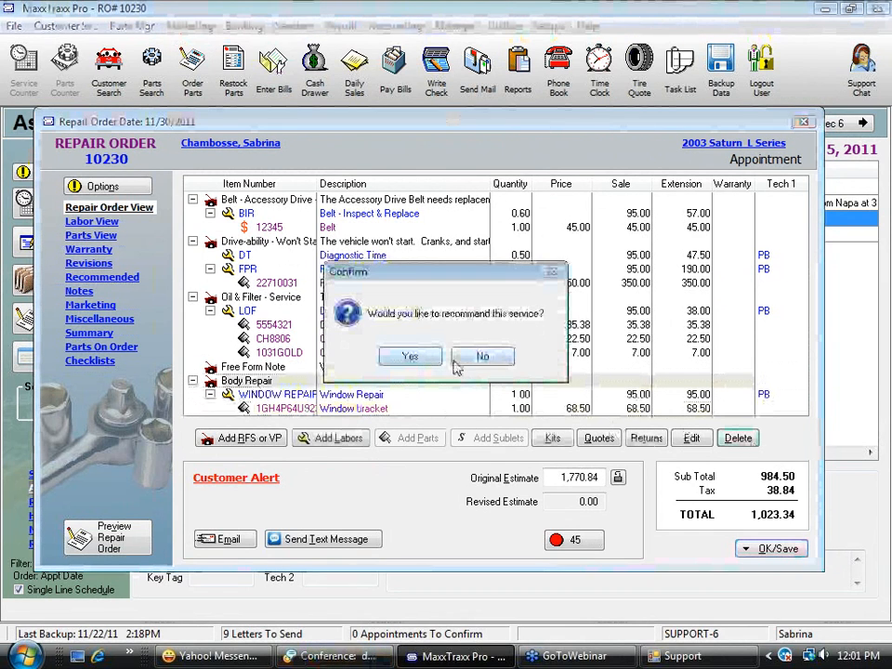
left_click(458, 360)
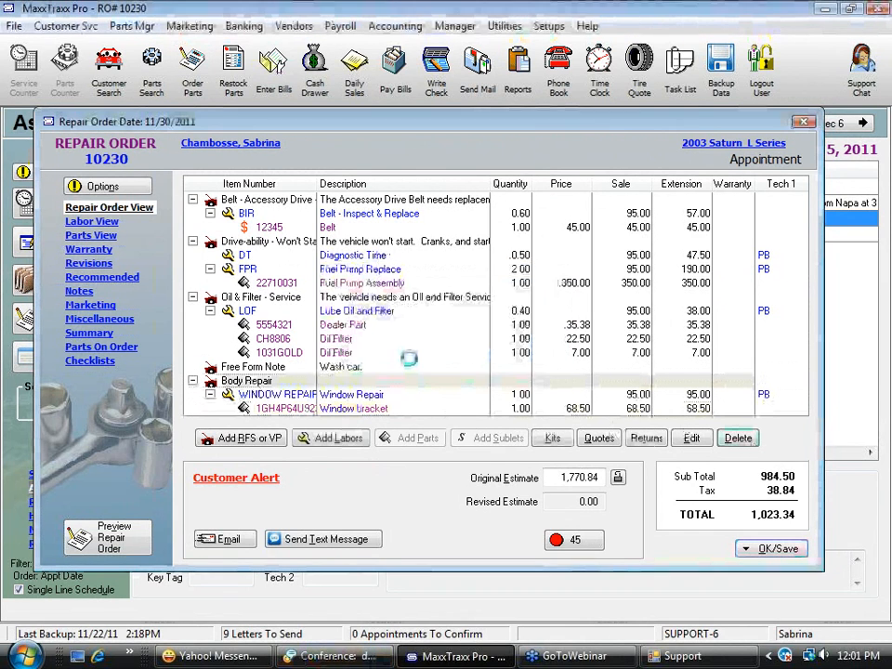
Delete the Oil & Filter - Service request with its labor and filter parts from the repair order
left_click(341, 299)
left_click(738, 438)
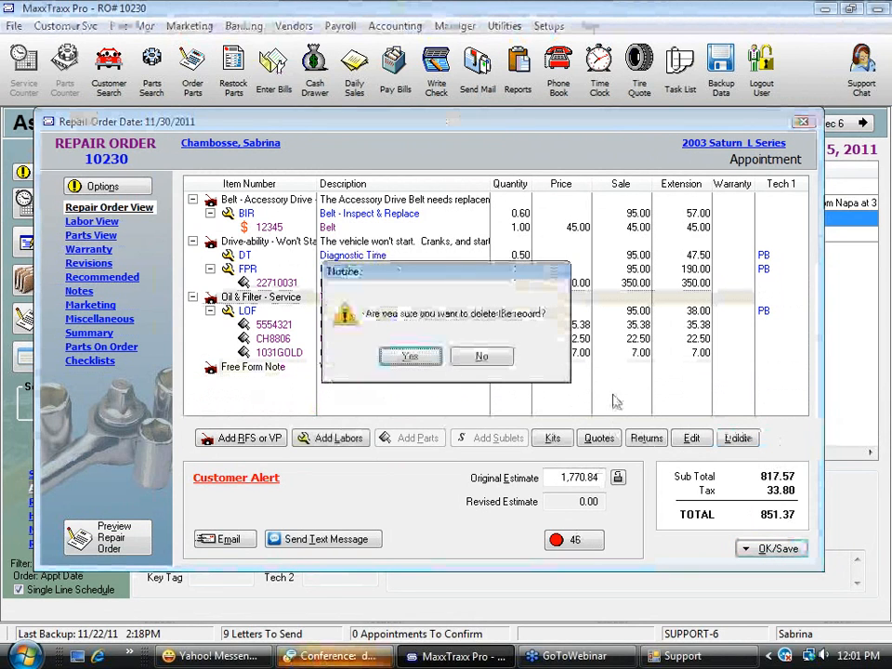
left_click(410, 357)
left_click(412, 357)
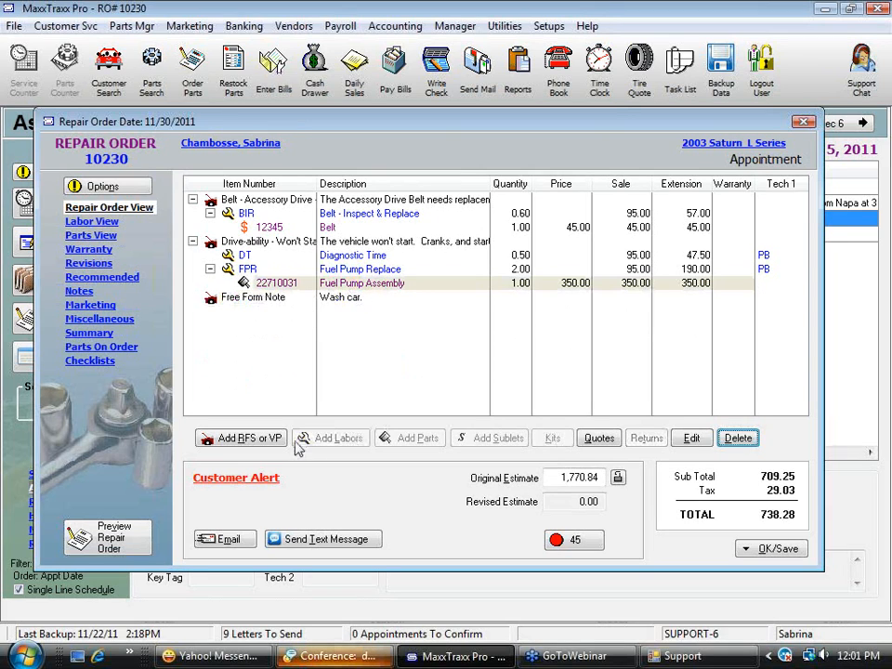
left_click(244, 201)
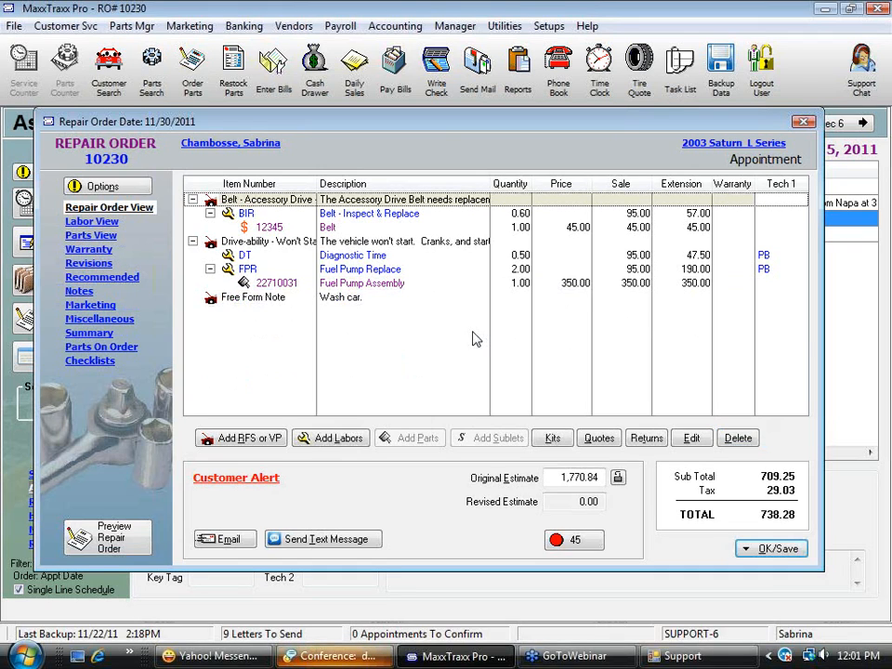
left_click(549, 438)
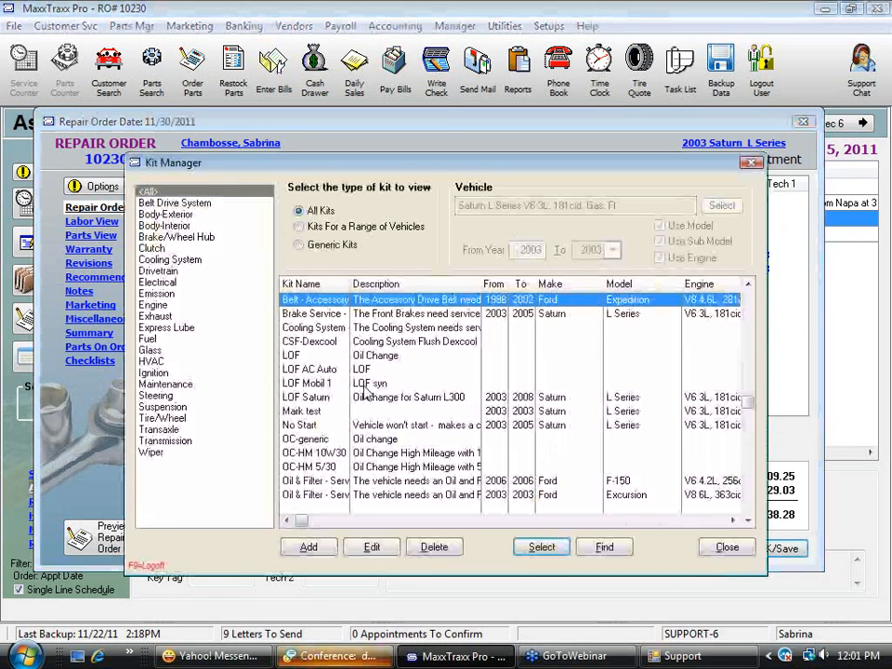
left_click(380, 399)
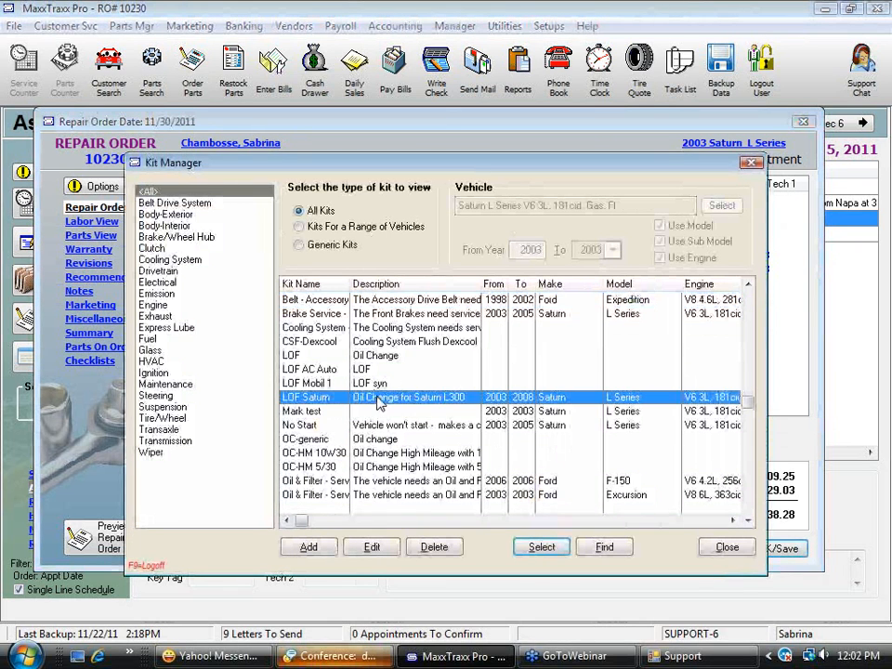
left_click(381, 357)
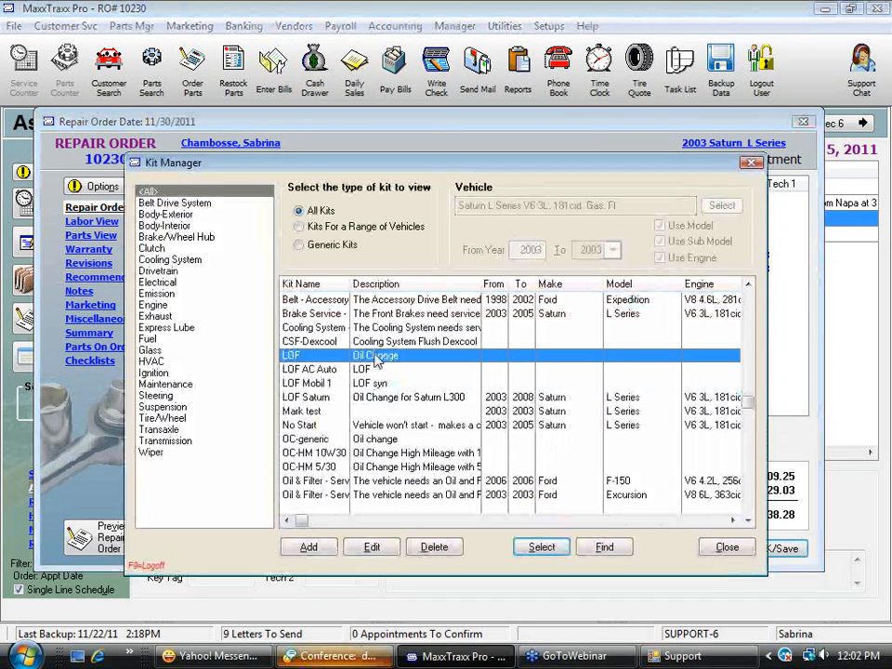
left_click(542, 547)
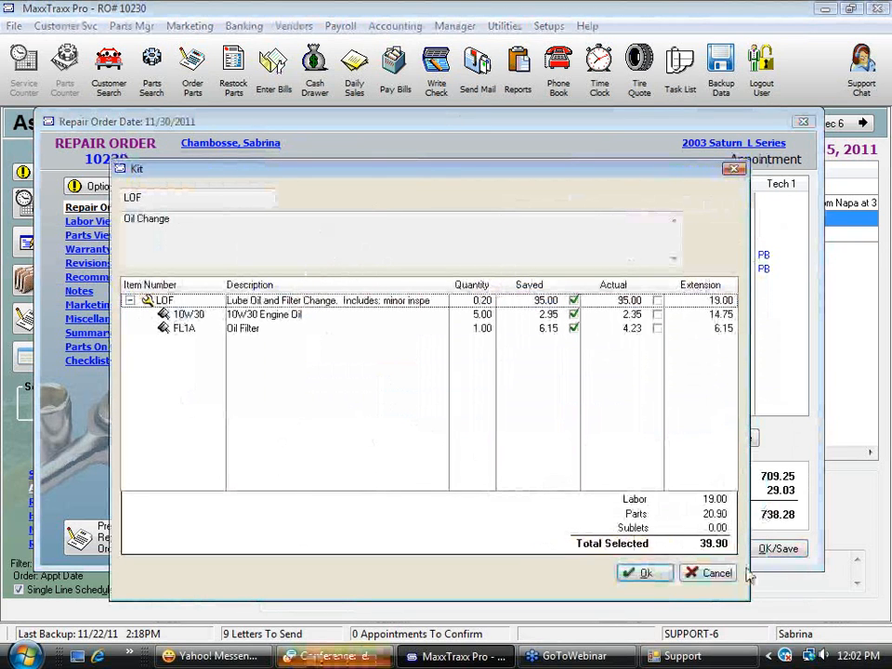
left_click(715, 574)
Add the LOF Mobil 1 kit to the Belt - Accessory Drive request at its saved prices
left_click(540, 435)
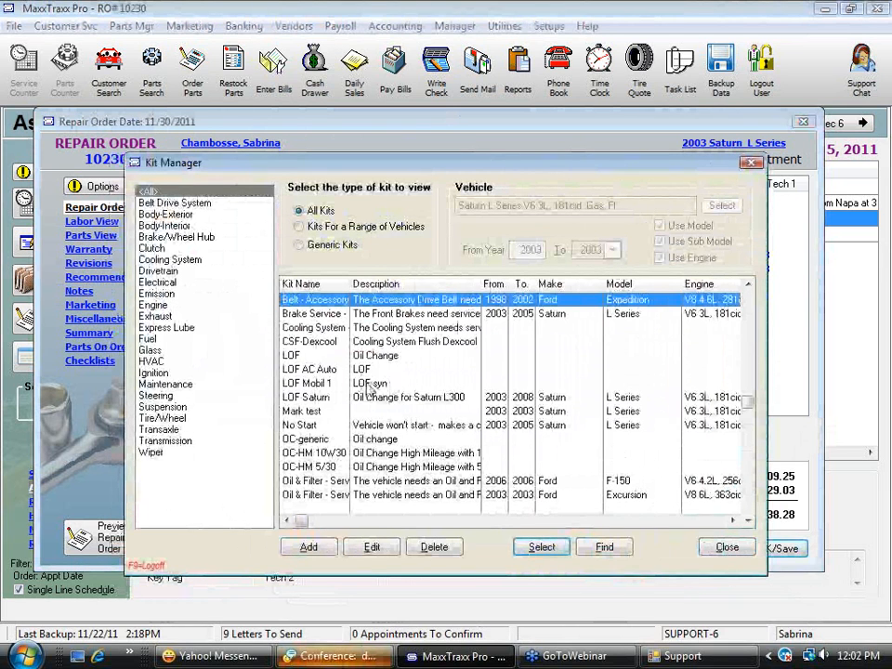
left_click(365, 383)
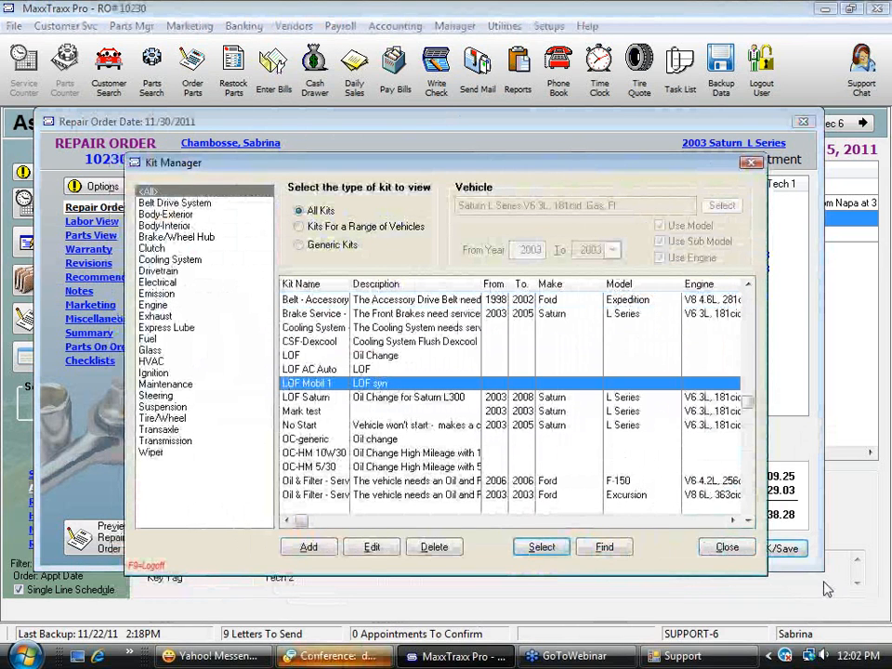
left_click(374, 547)
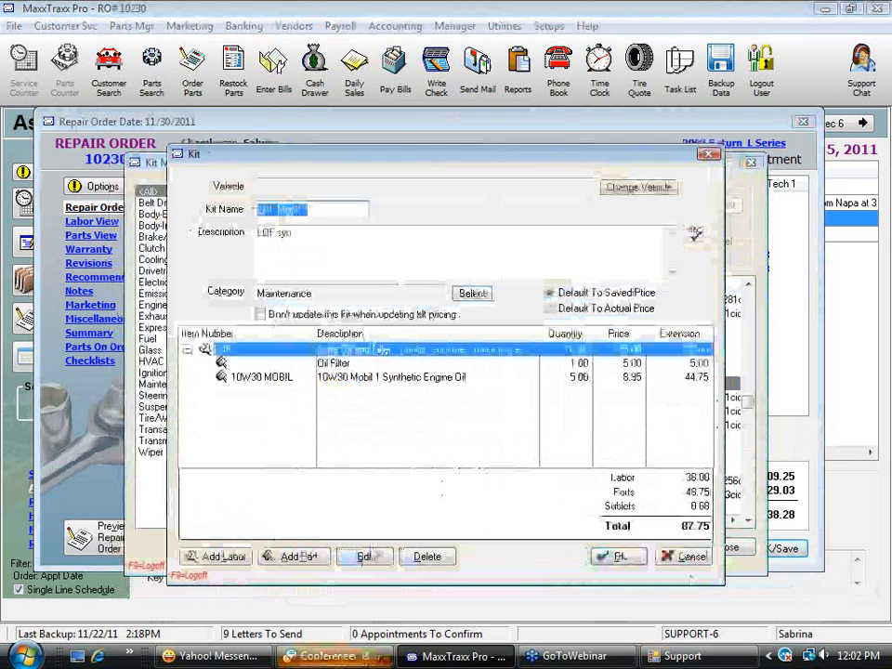
left_click(692, 558)
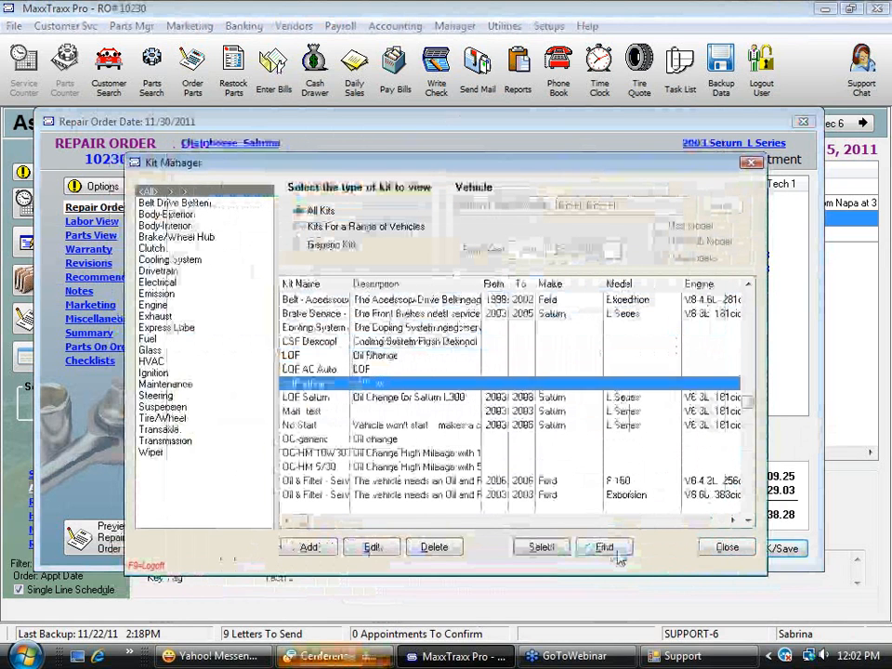
left_click(543, 547)
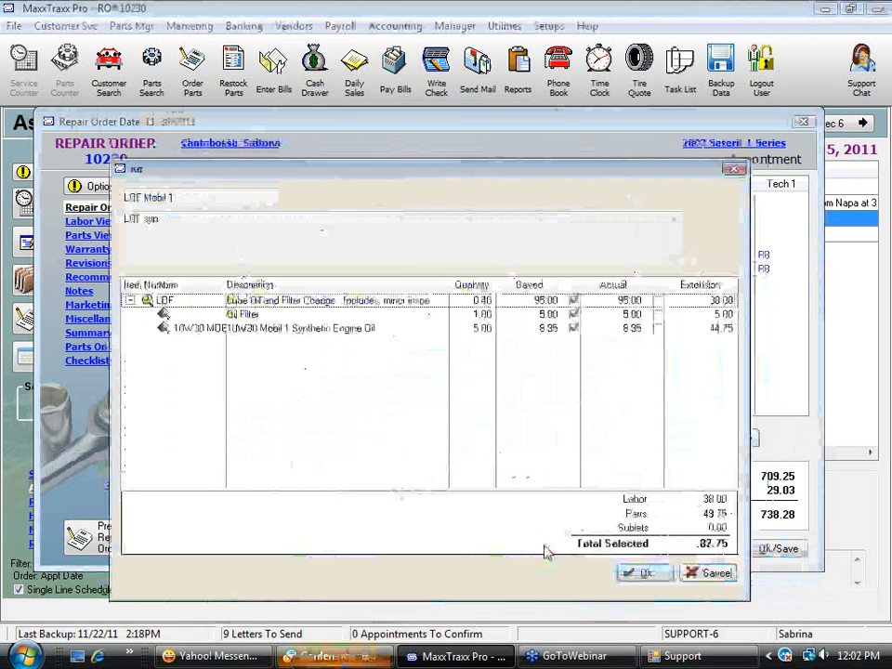
left_click(657, 578)
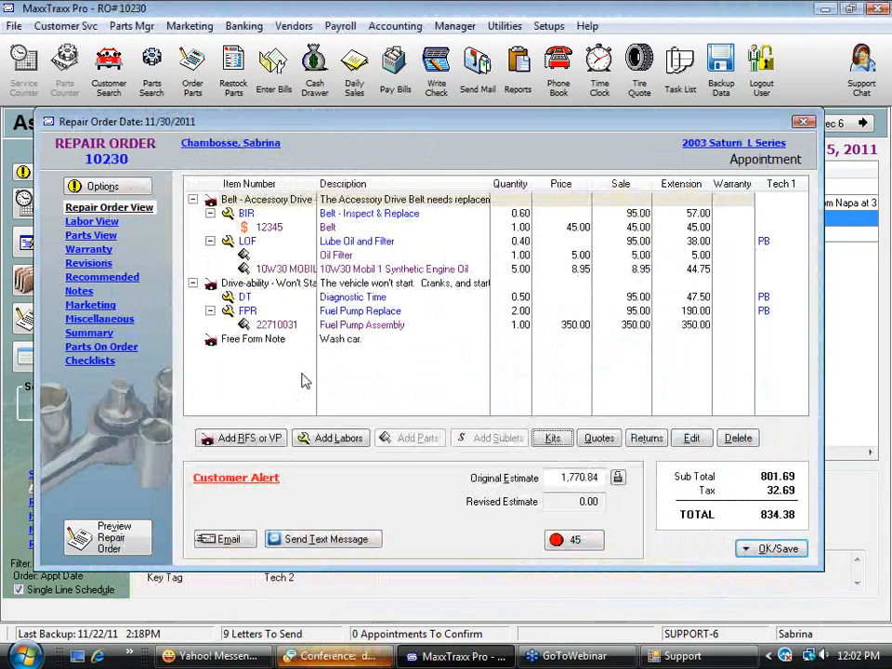
Add an Oil & Filter - Service request for service to the repair order with its default description
left_click(240, 438)
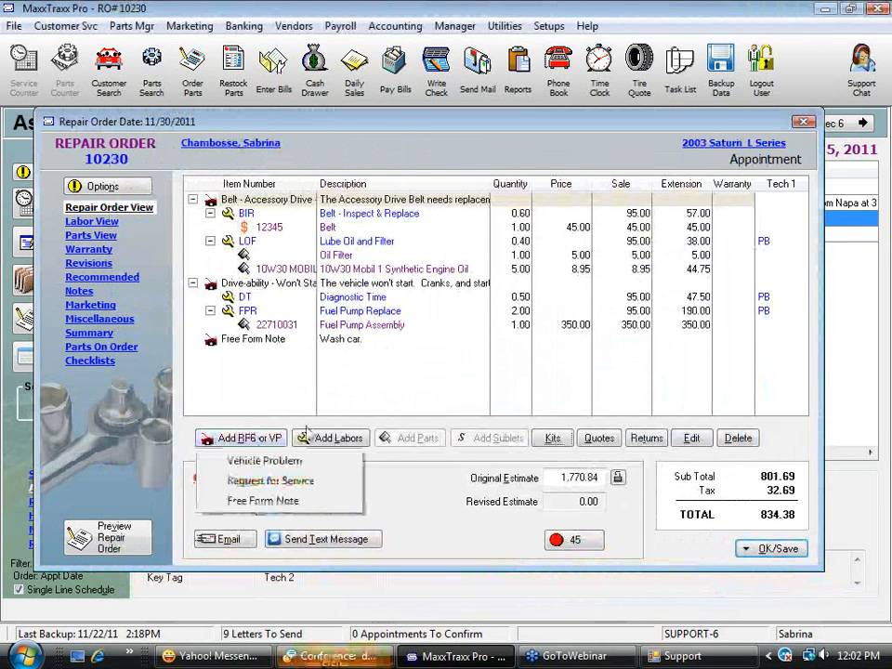
left_click(300, 480)
type("o")
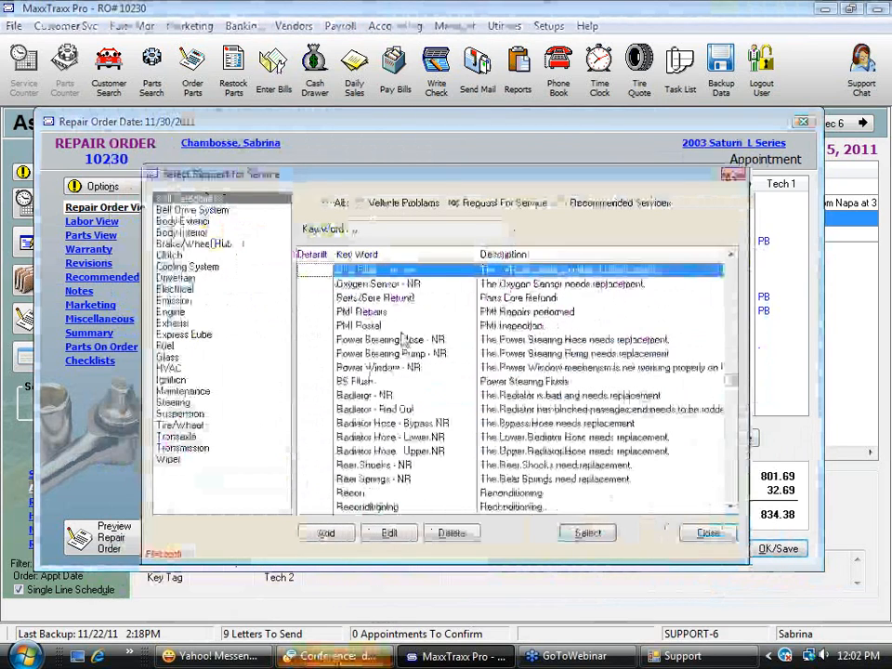
key("Return")
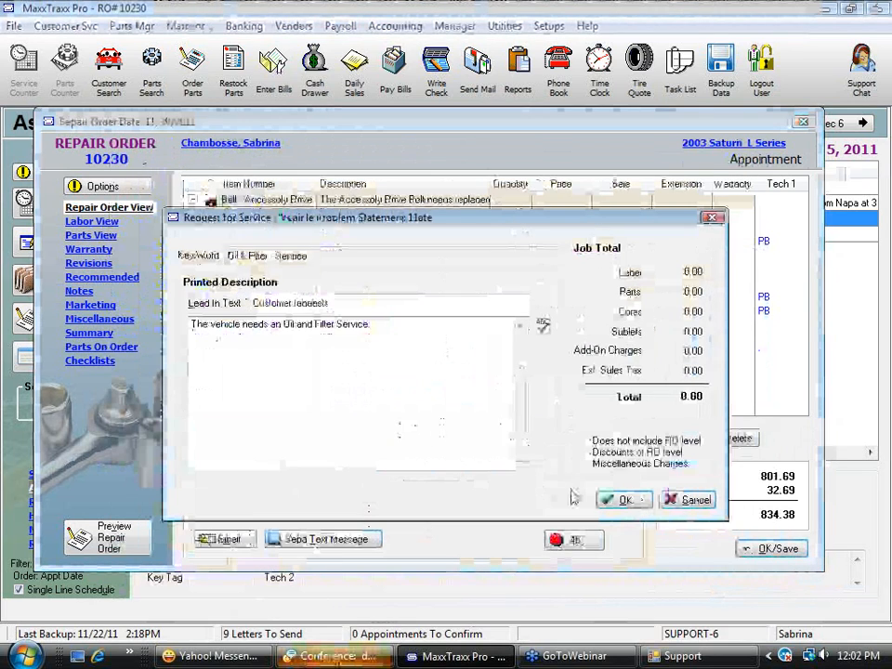
left_click(628, 503)
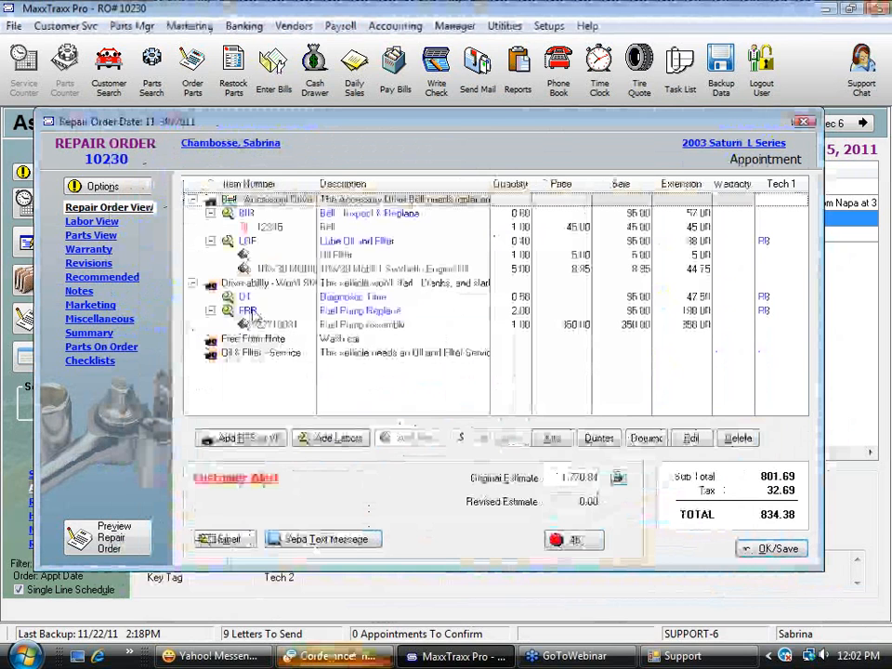
Move the Fuel Pump Replace labor under the Oil & Filter - Service request
left_click_drag(270, 328, 270, 354)
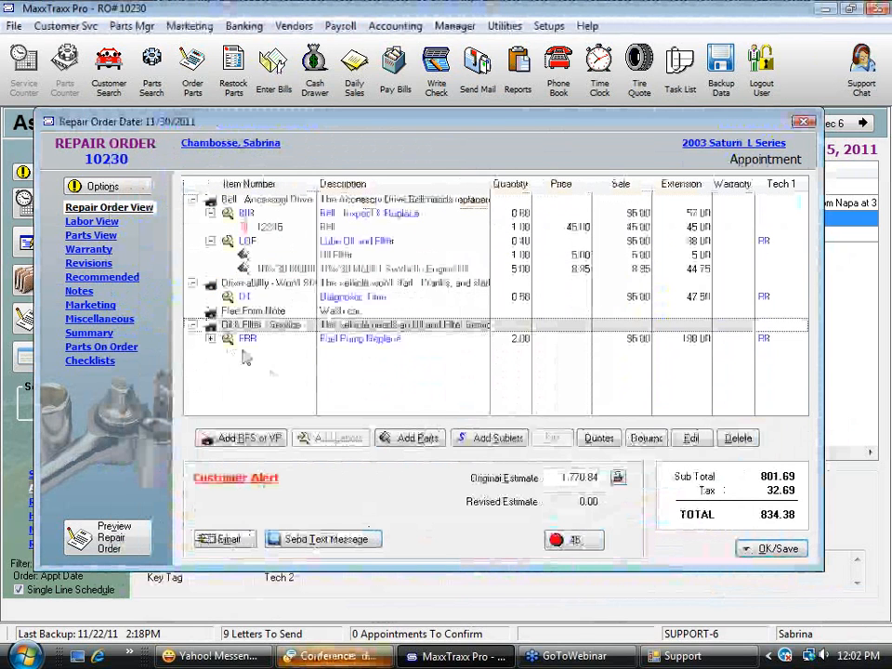
Delete the Wash car free form note from the repair order
left_click(339, 313)
key("Delete")
left_click(409, 357)
left_click(409, 357)
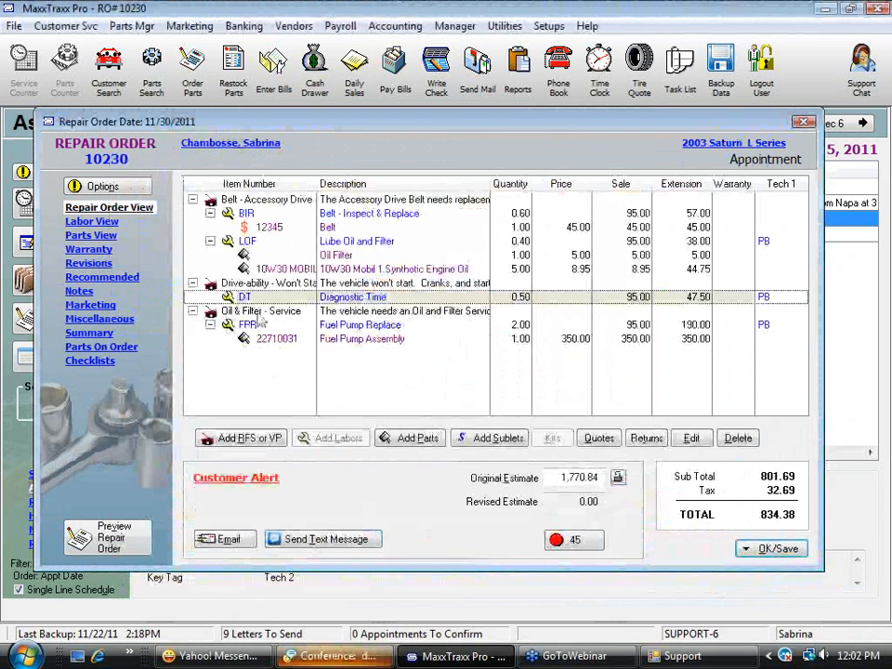
Move the Fuel Pump Replace labor under the Drive-ability request and the Lube Oil and Filter labor under Oil & Filter - Service
left_click(288, 314)
left_click(362, 327)
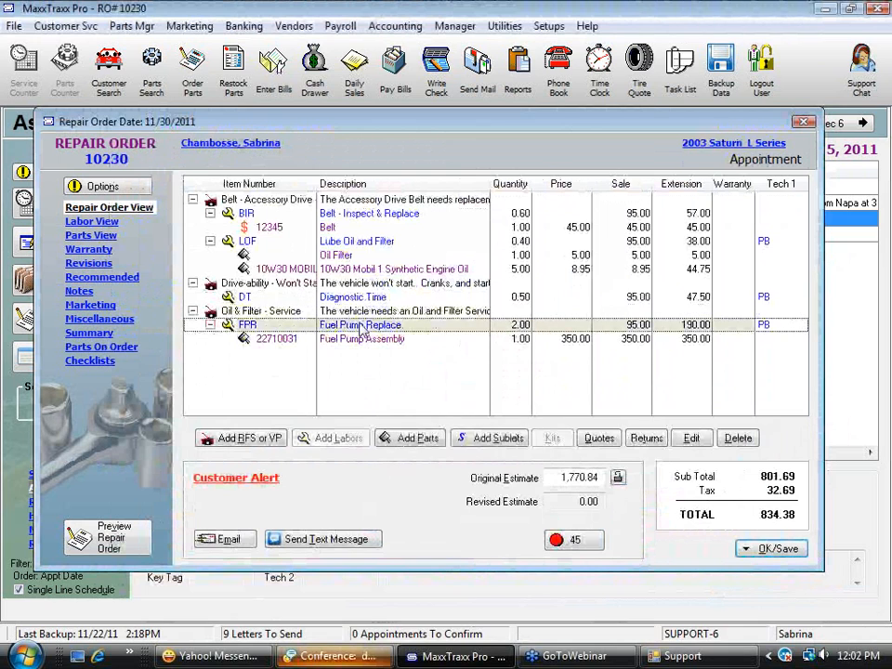
left_click(314, 242)
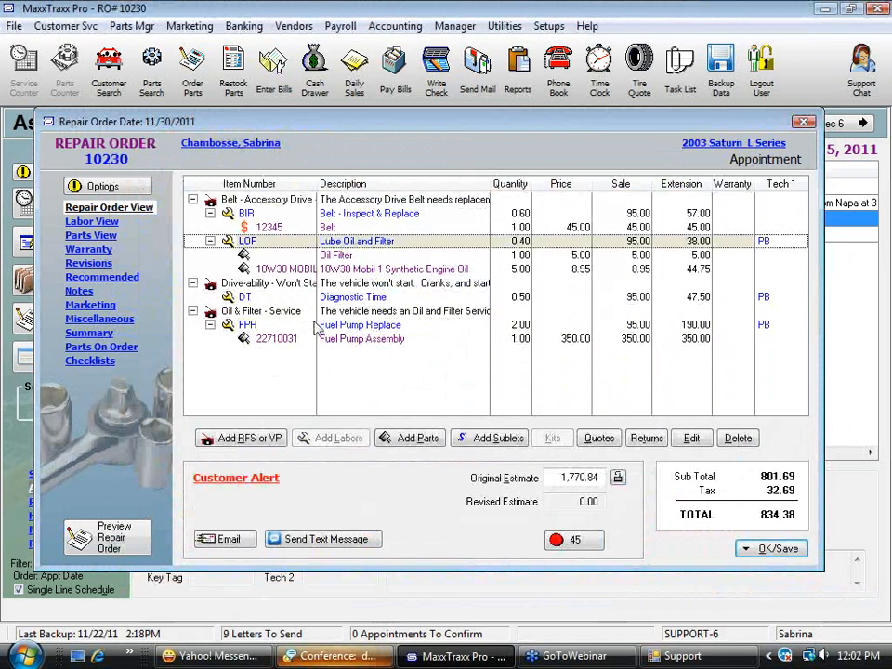
left_click(246, 325)
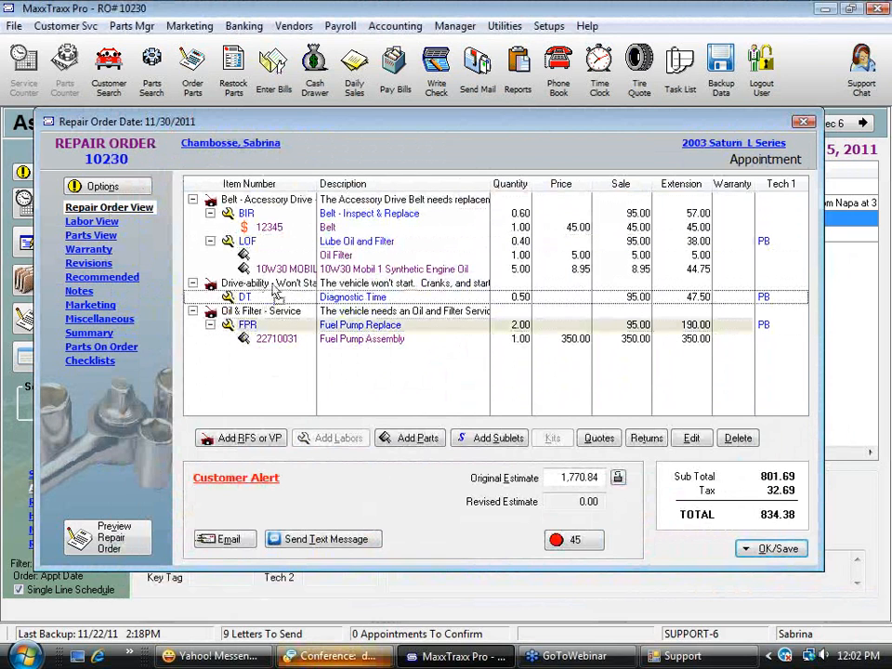
left_click_drag(249, 326, 311, 283)
left_click_drag(359, 242, 363, 332)
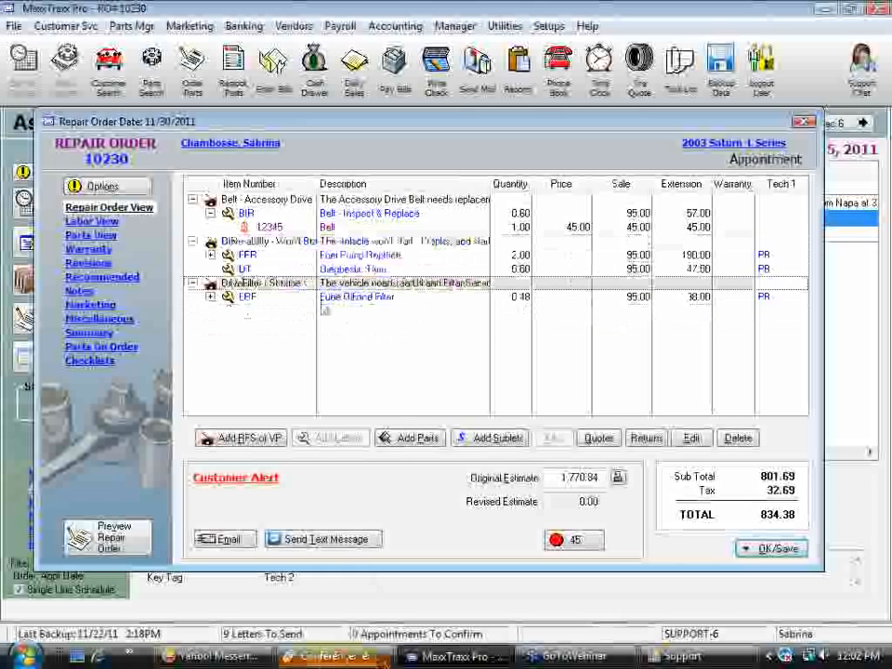
Expand the Lube Oil and Filter labor to show its parts, and collapse the Drive-ability and Belt requests
left_click(210, 297)
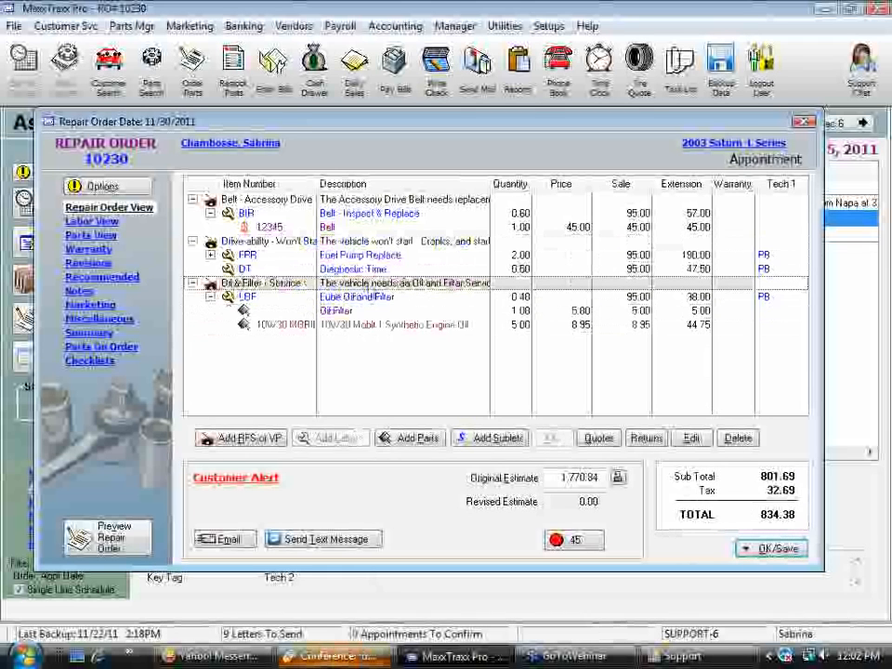
left_click(192, 241)
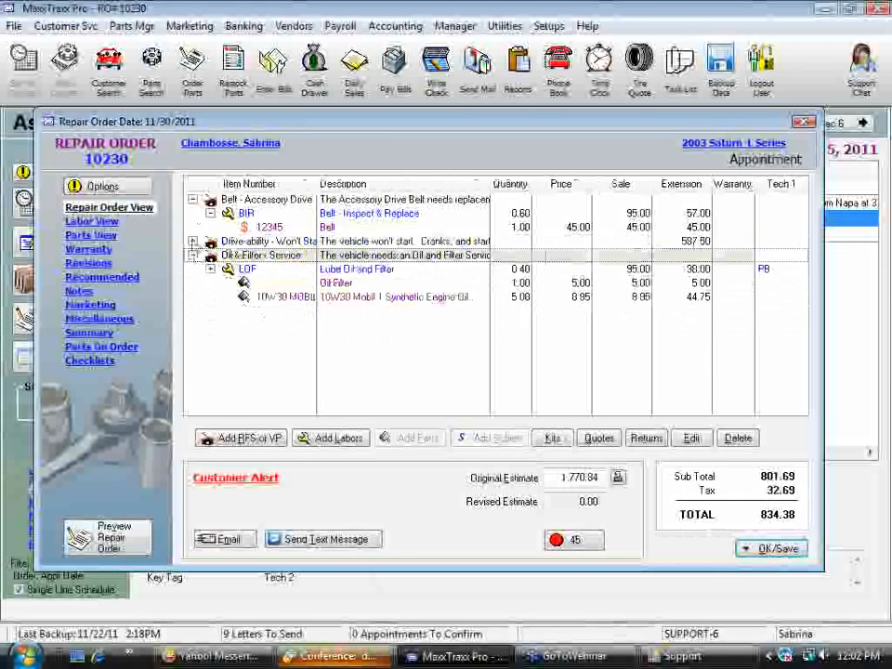
left_click(193, 199)
left_click(379, 244)
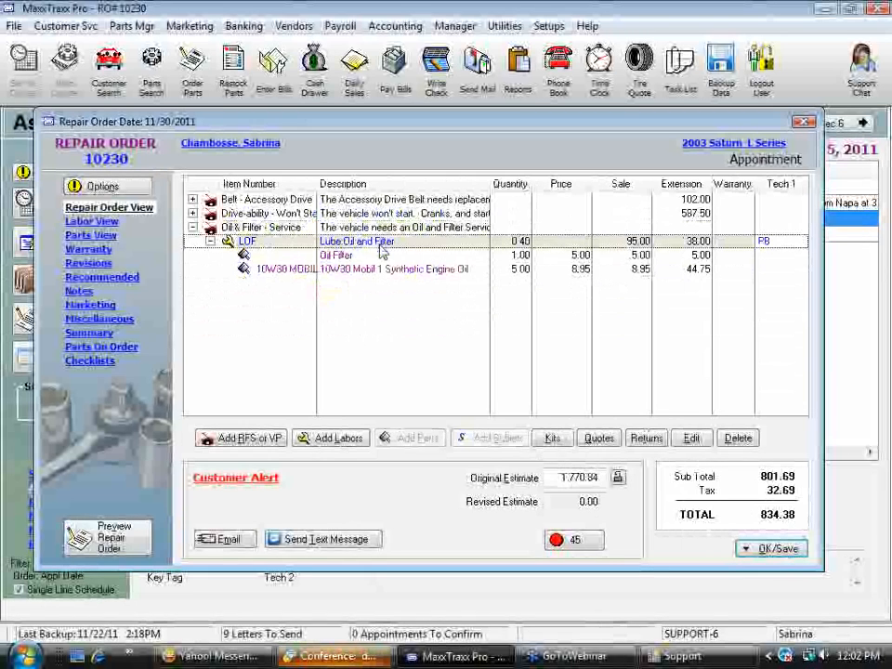
left_click(332, 272)
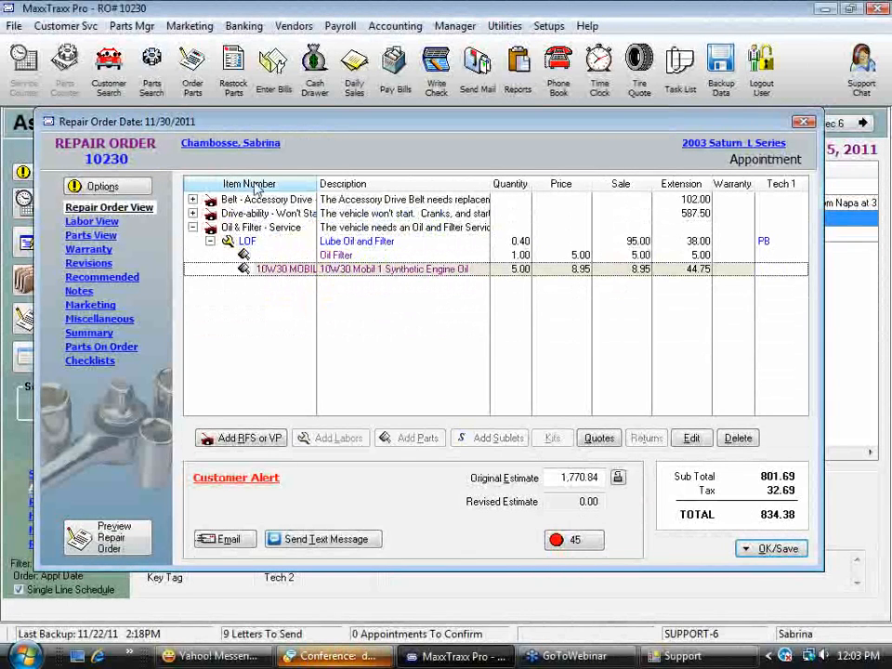
Start replacing the Oil Filter placeholder with a part from the Merles Auto Supply catalog
left_click(267, 256)
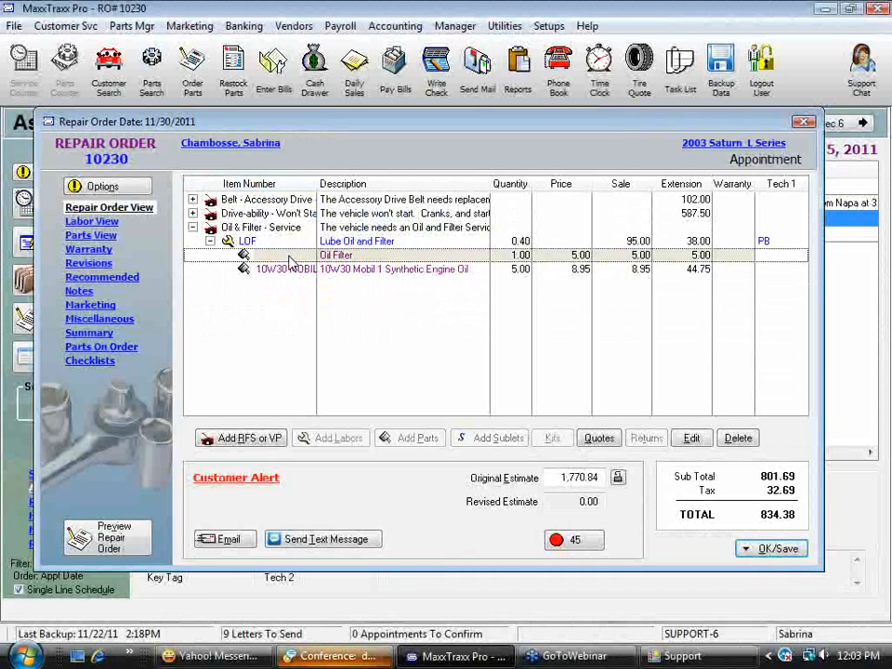
right_click(361, 260)
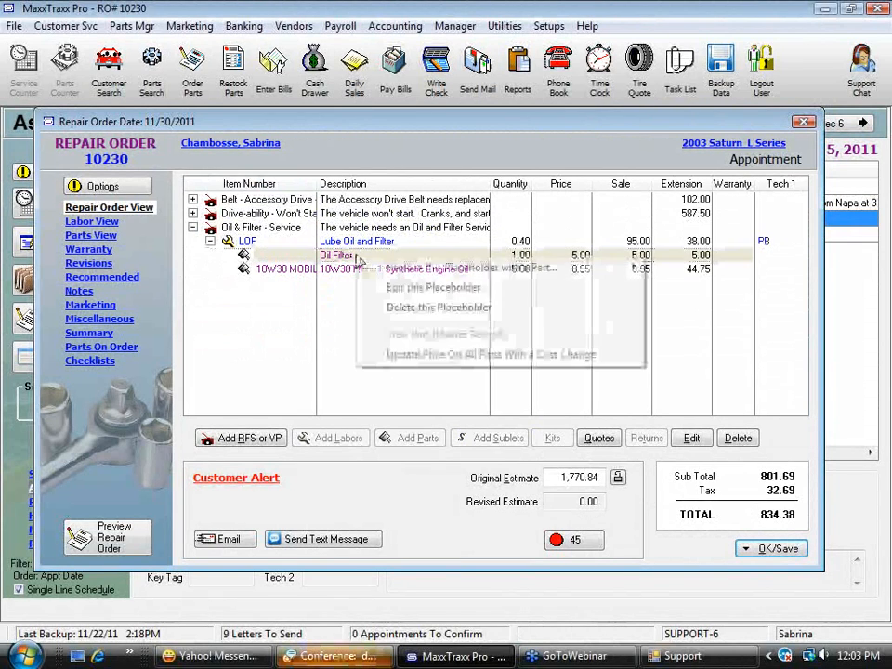
mouse_move(456, 275)
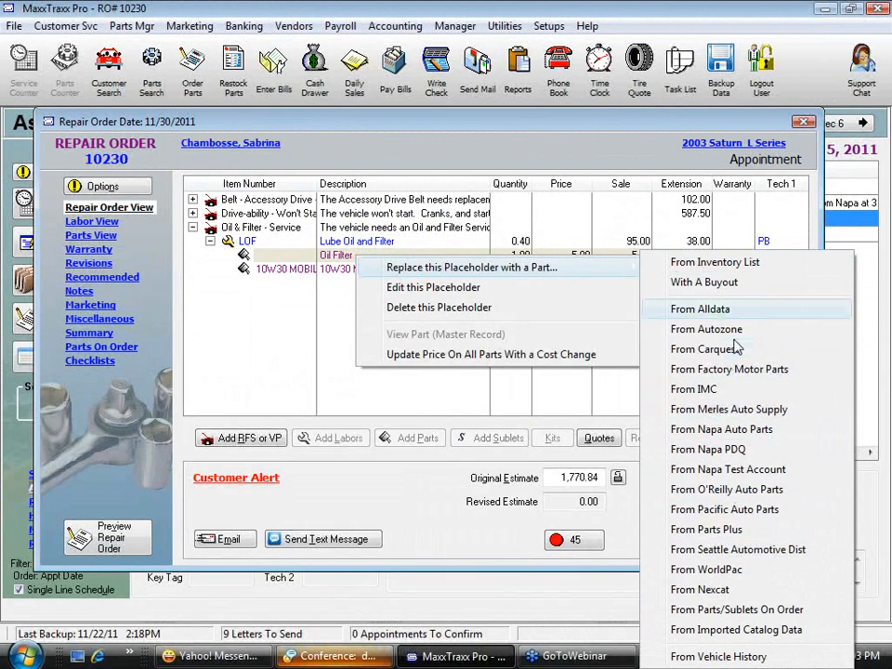
left_click(724, 410)
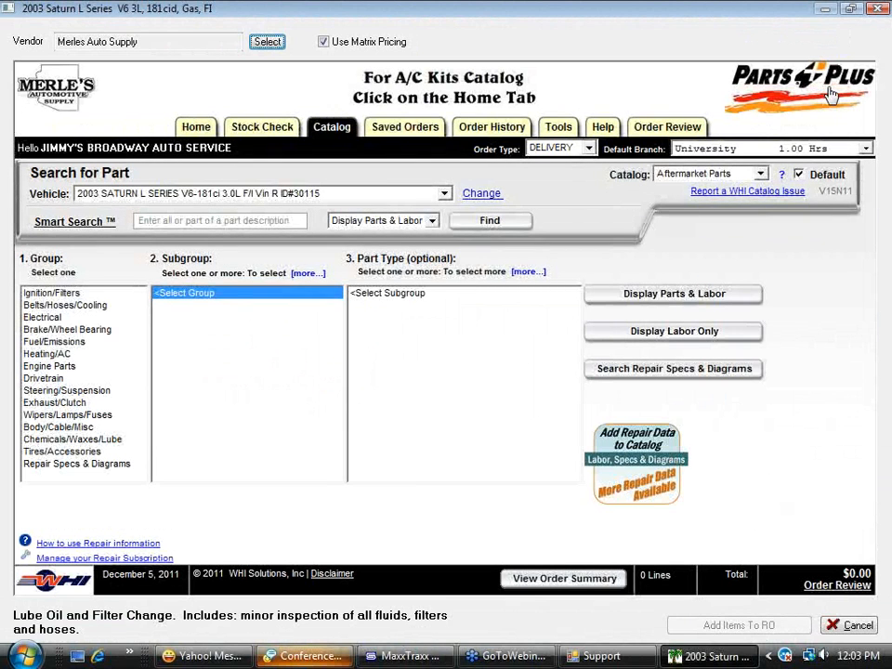
Display parts and labor for Oil Filter under the Ignition/Filters group, Filters & PCV subgroup
left_click(56, 294)
left_click(194, 294)
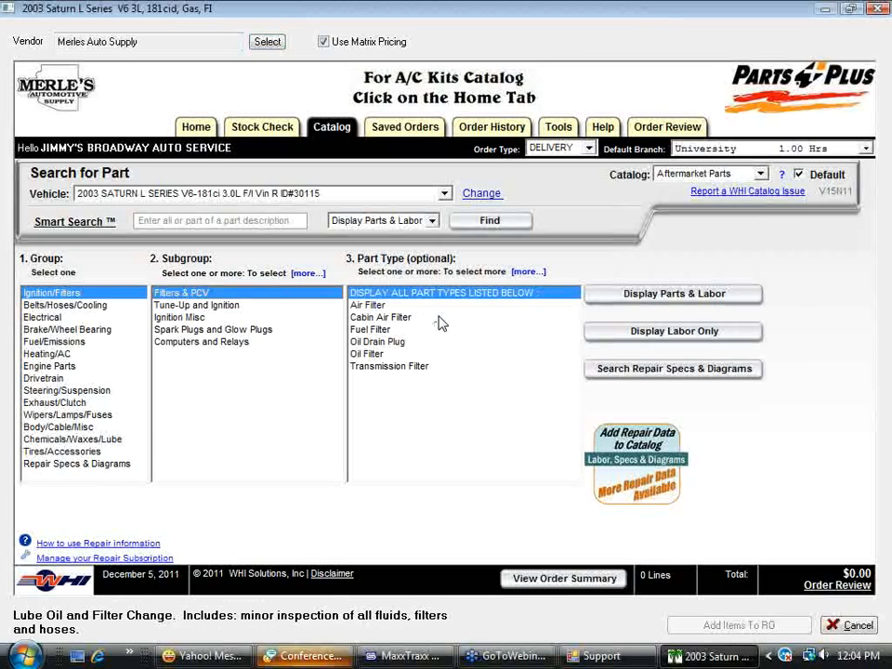
left_click(444, 357)
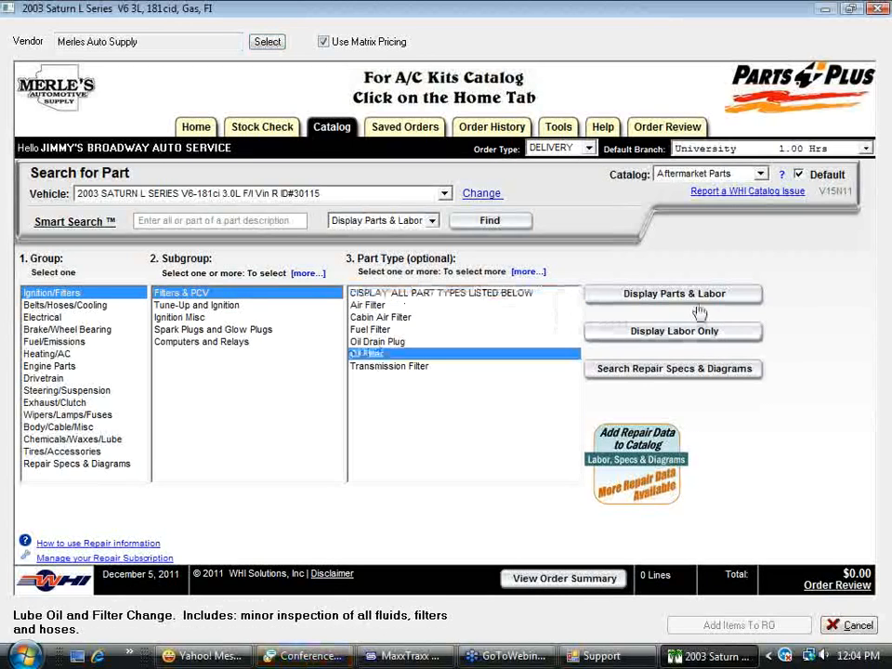
left_click(712, 294)
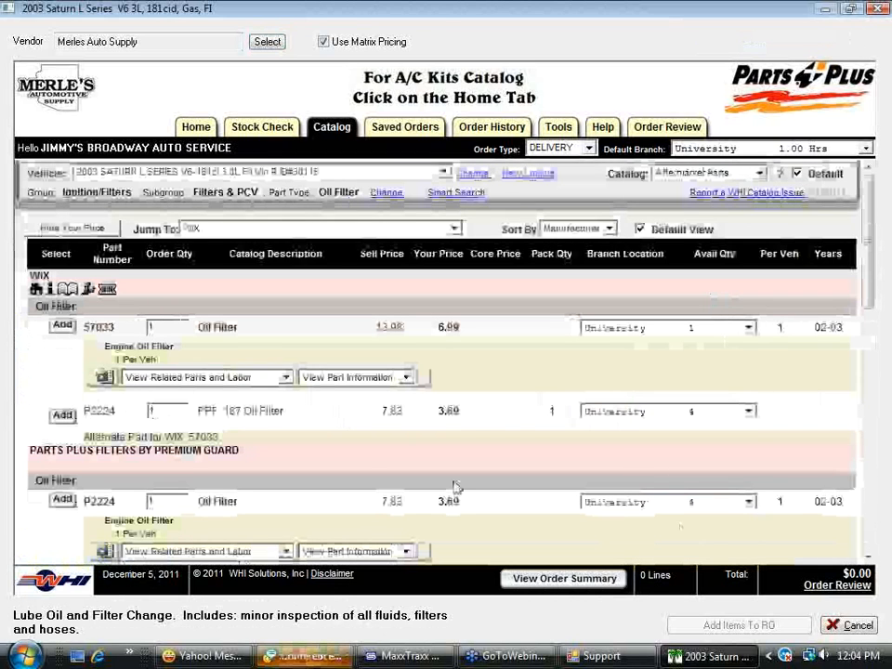
Add one WIX 57033 oil filter to the catalog order and transfer it to the repair order
scroll(654, 423, "down", 15)
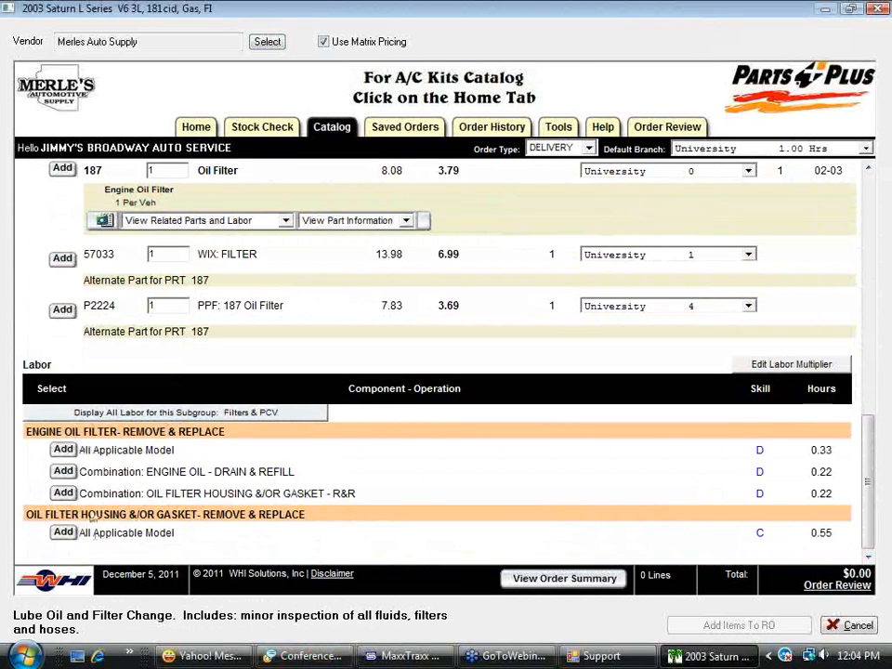
left_click_drag(864, 516, 883, 286)
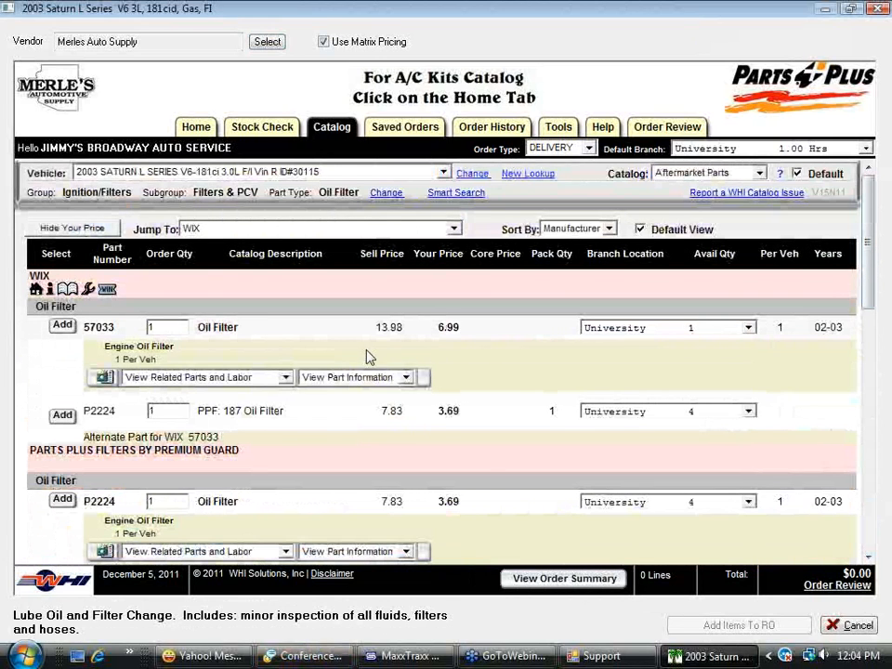
left_click(64, 326)
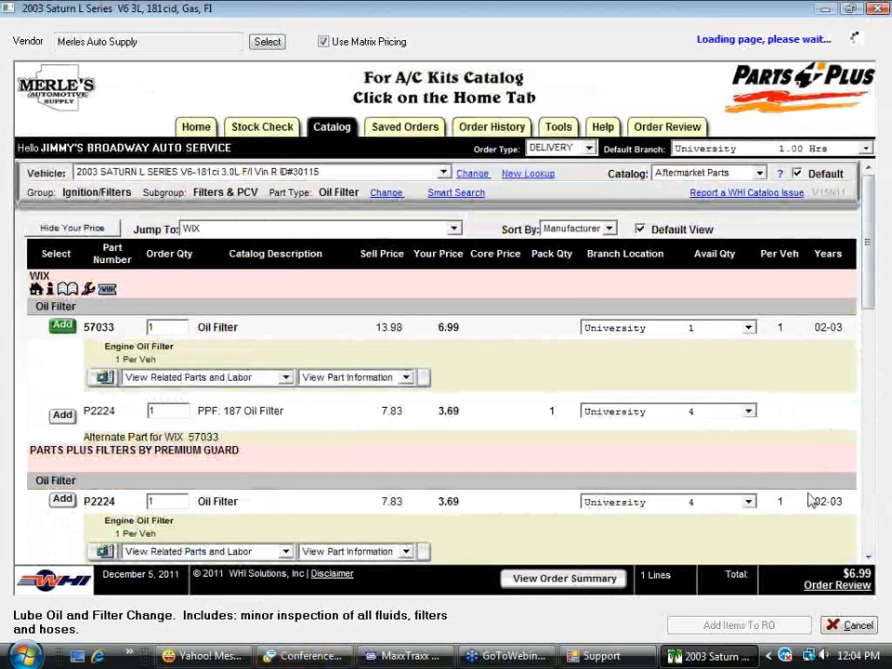
left_click(846, 586)
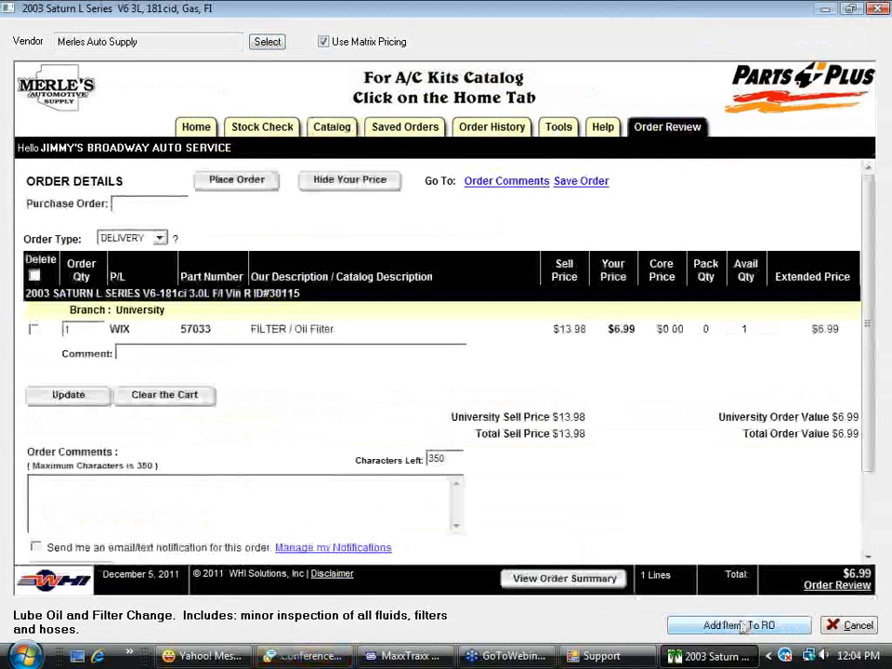
left_click(739, 626)
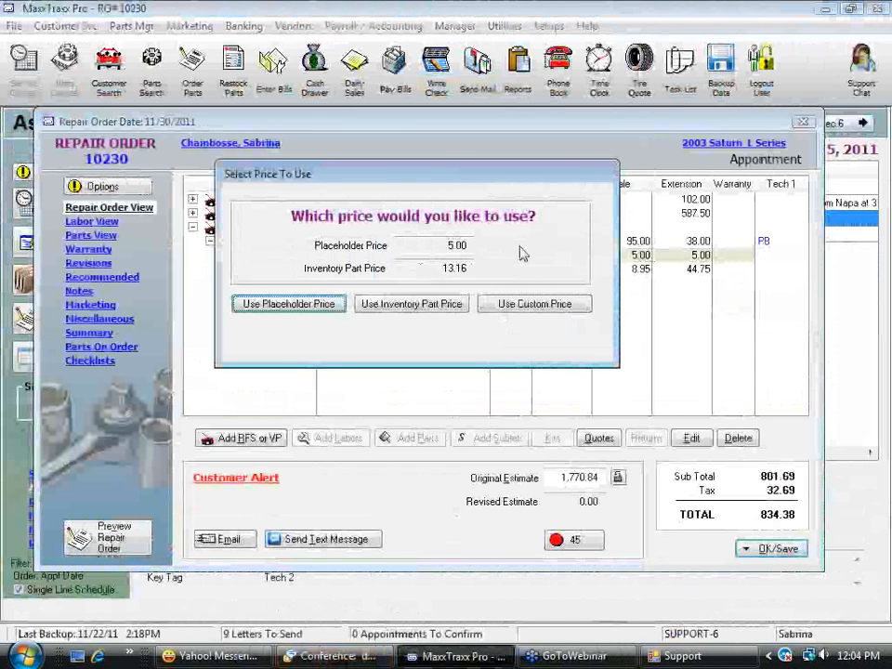
Use the inventory part price for the replacement Oil Filter and accept its sales details
left_click_drag(411, 271, 512, 283)
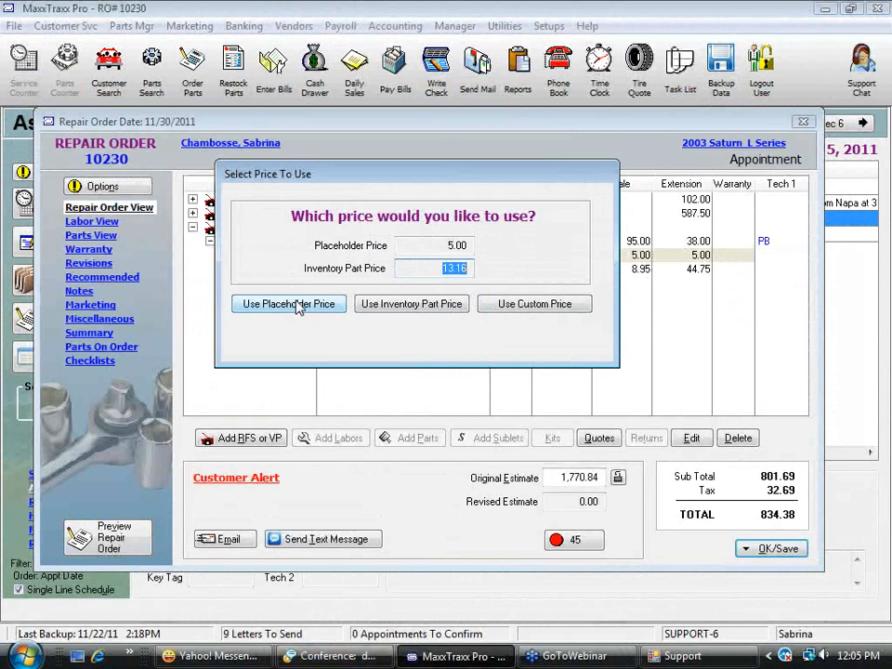
left_click(418, 306)
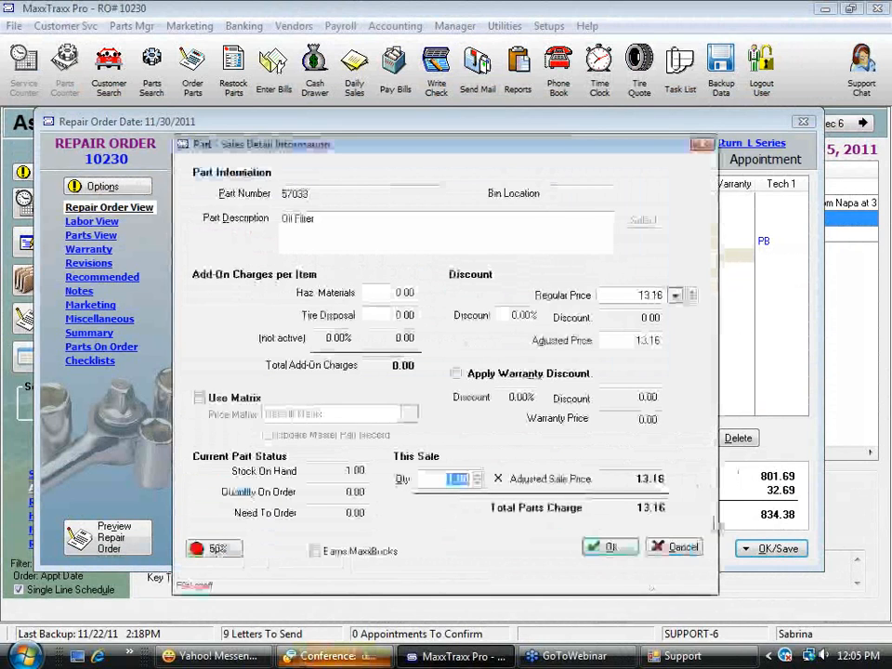
left_click(609, 548)
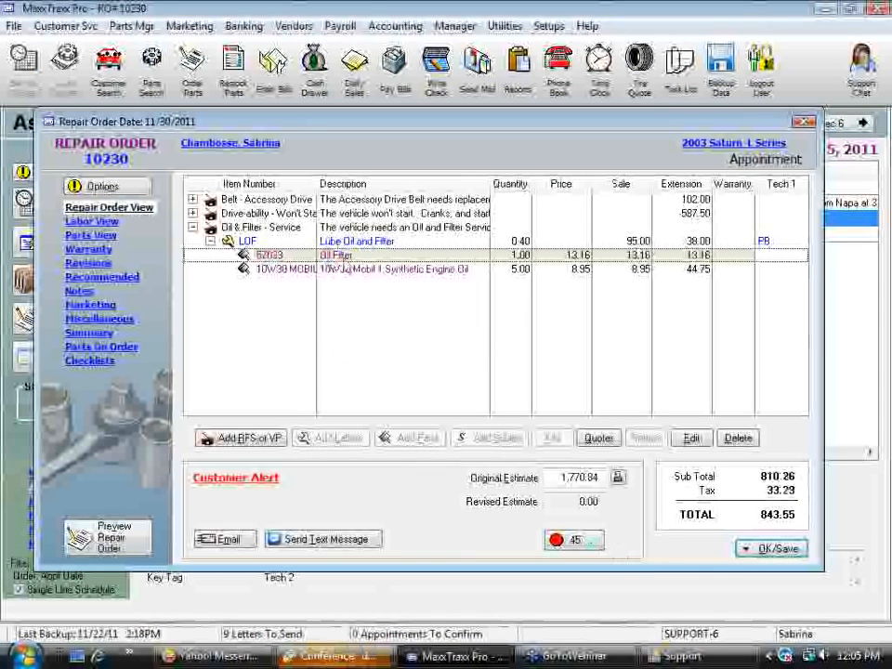
Set the quantity of the 57033 Oil Filter on the repair order to 2
double_click(346, 268)
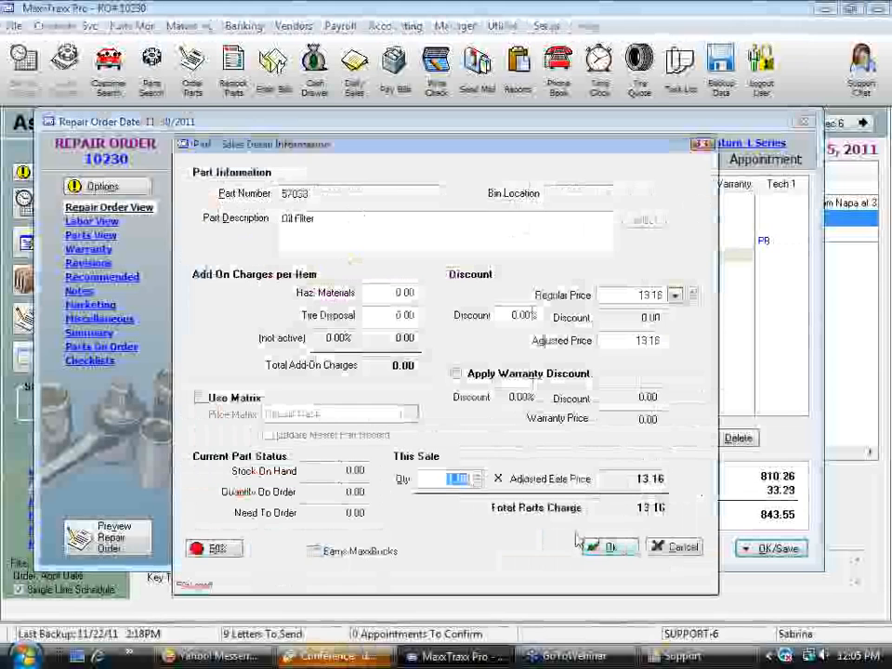
left_click(609, 548)
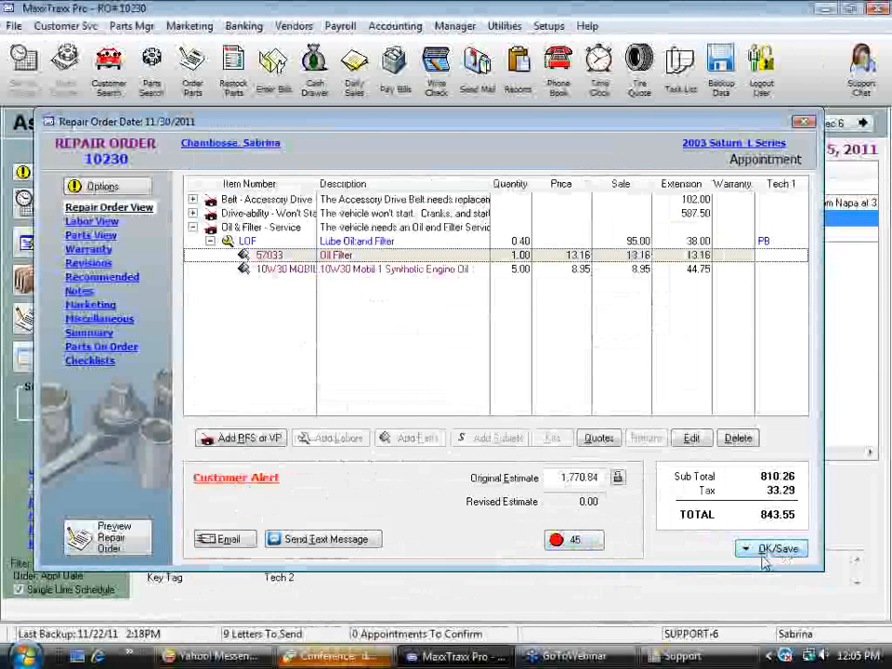
double_click(361, 257)
type("2")
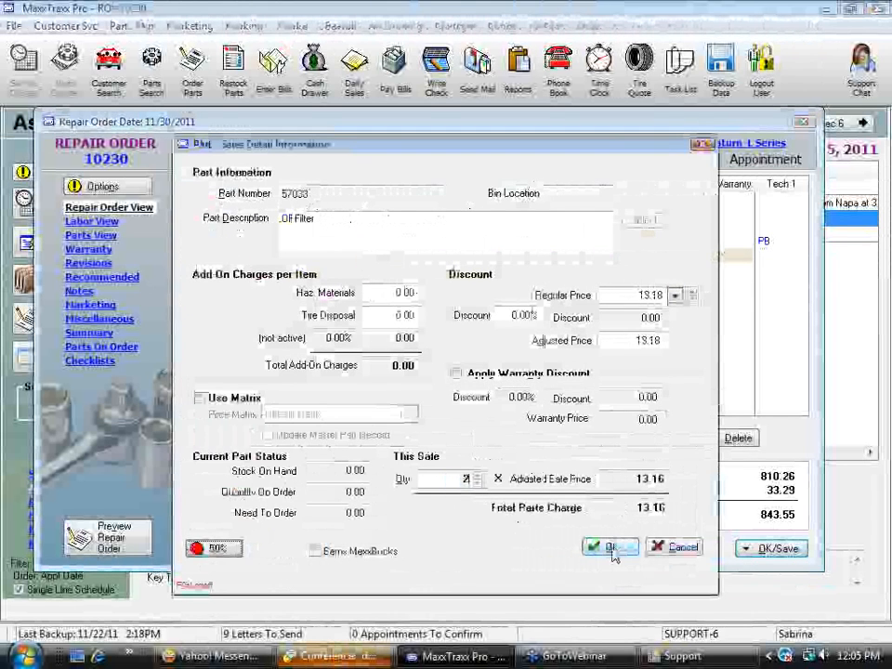
left_click(612, 548)
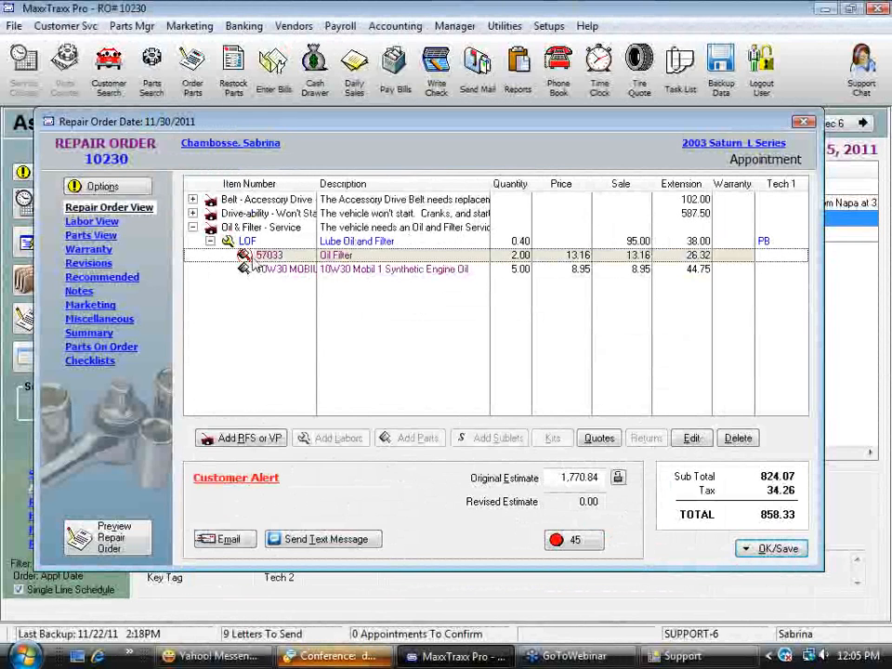
Save the repair order without adding the items on order and without ordering the low-stock oil filter
left_click(764, 553)
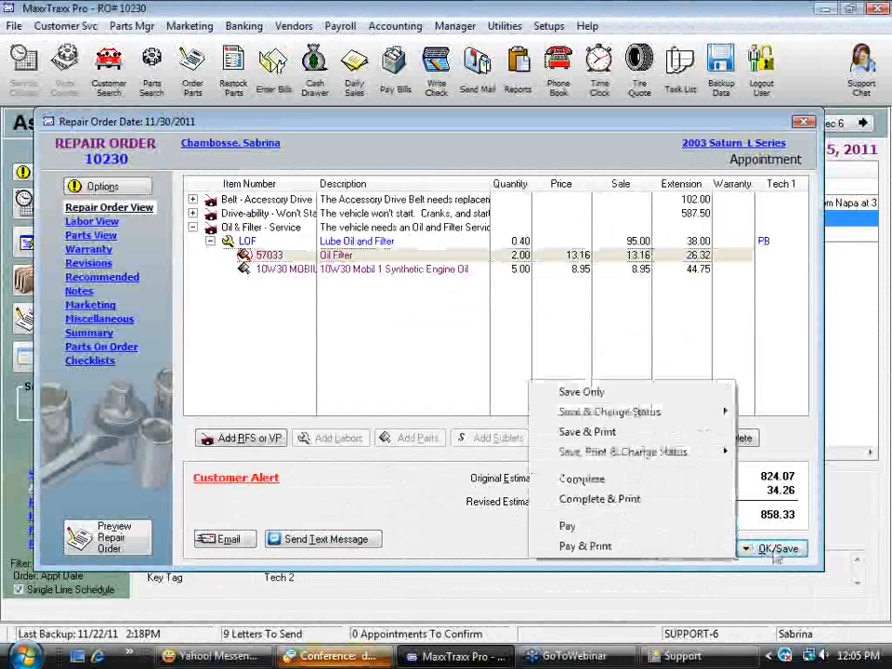
left_click(621, 395)
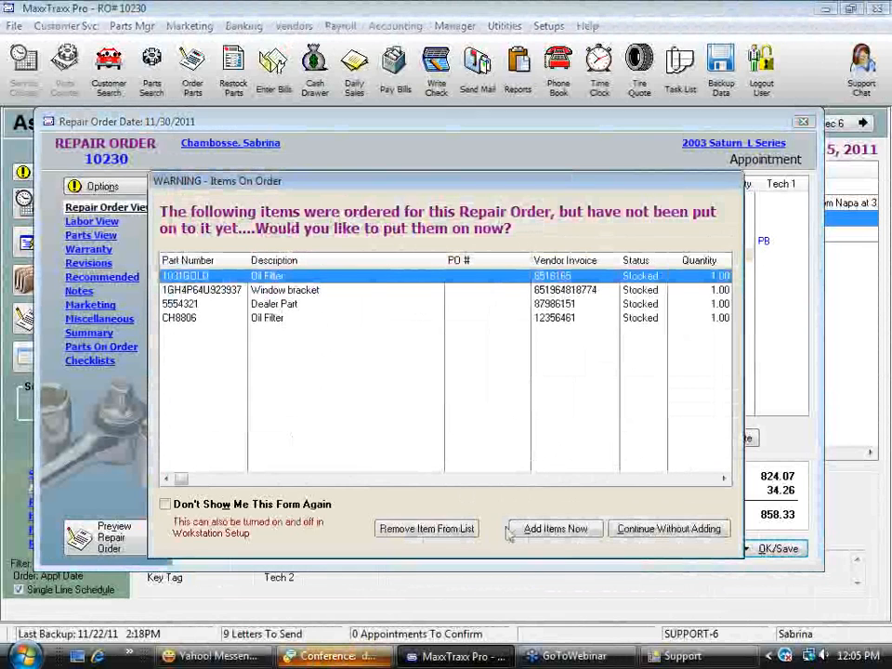
left_click(648, 532)
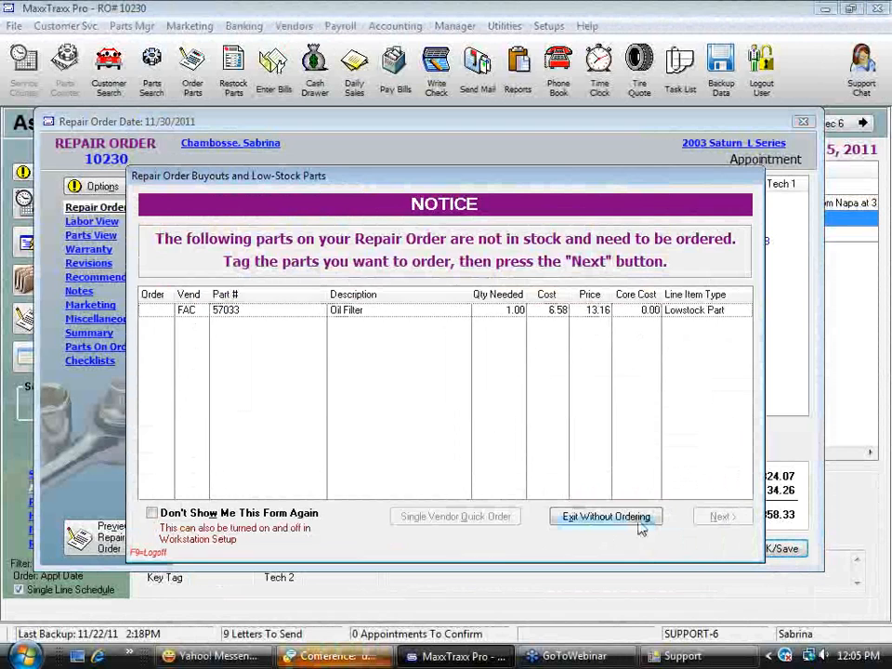
left_click(609, 519)
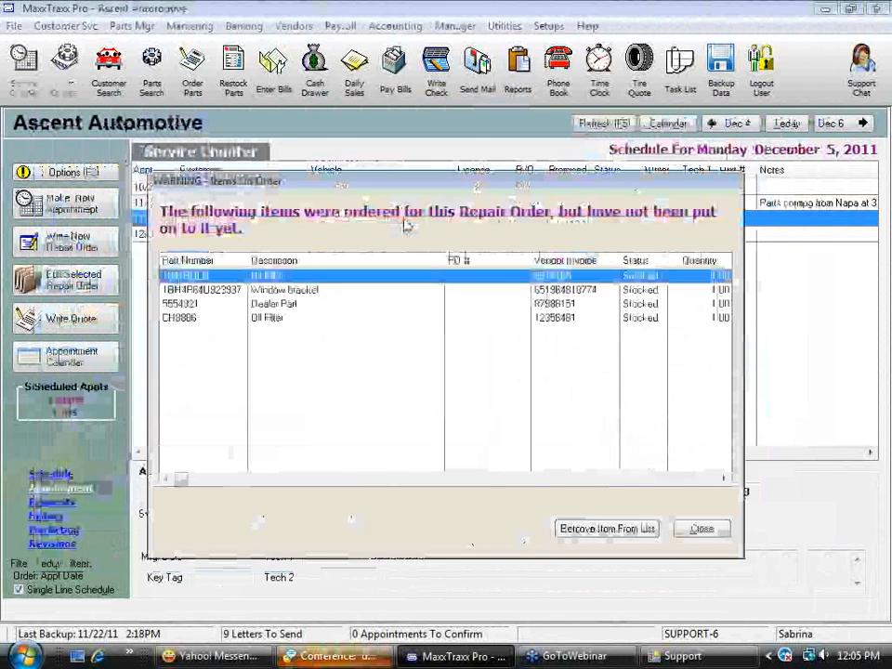
left_click(704, 528)
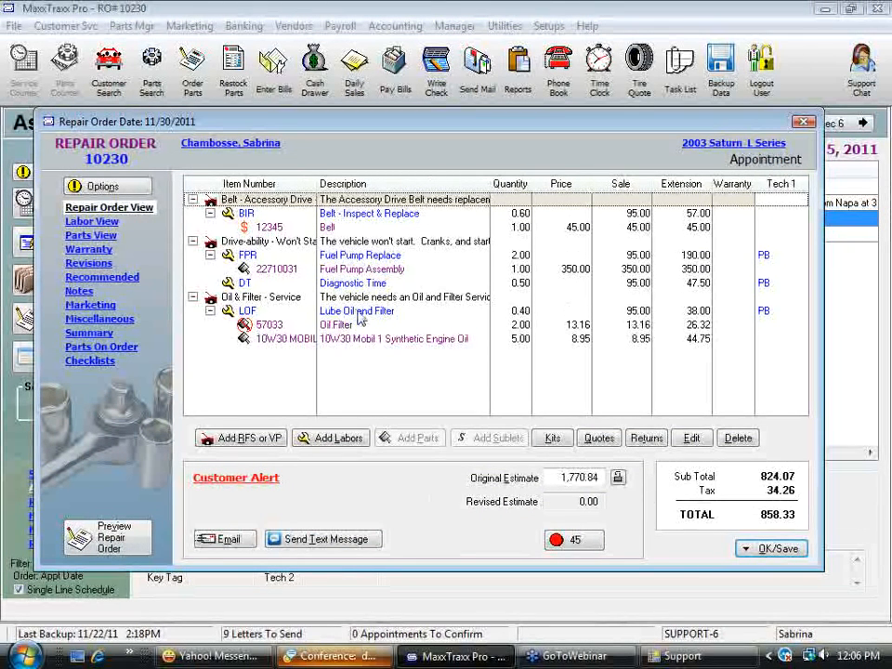
left_click(359, 314)
left_click(420, 438)
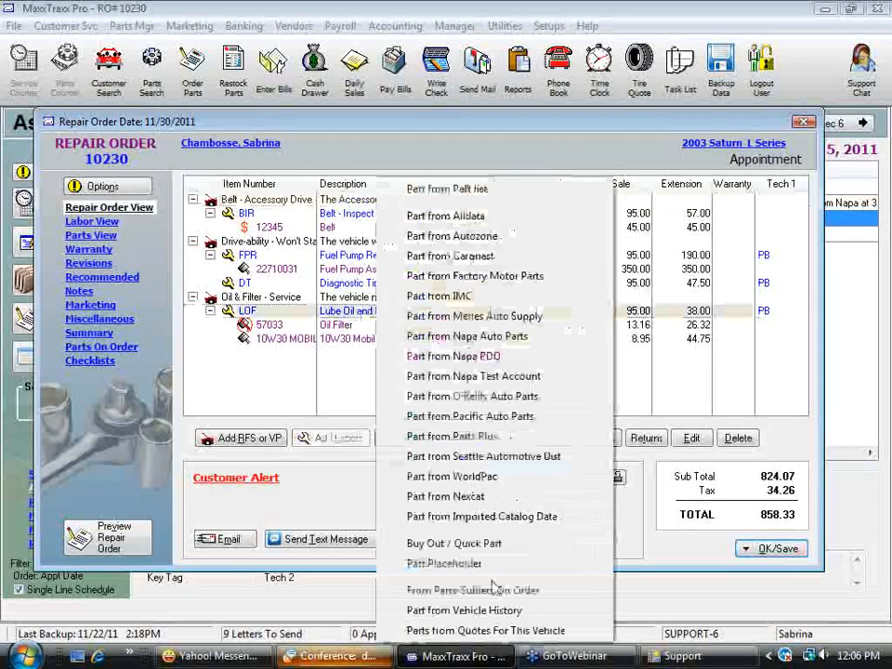
left_click(460, 544)
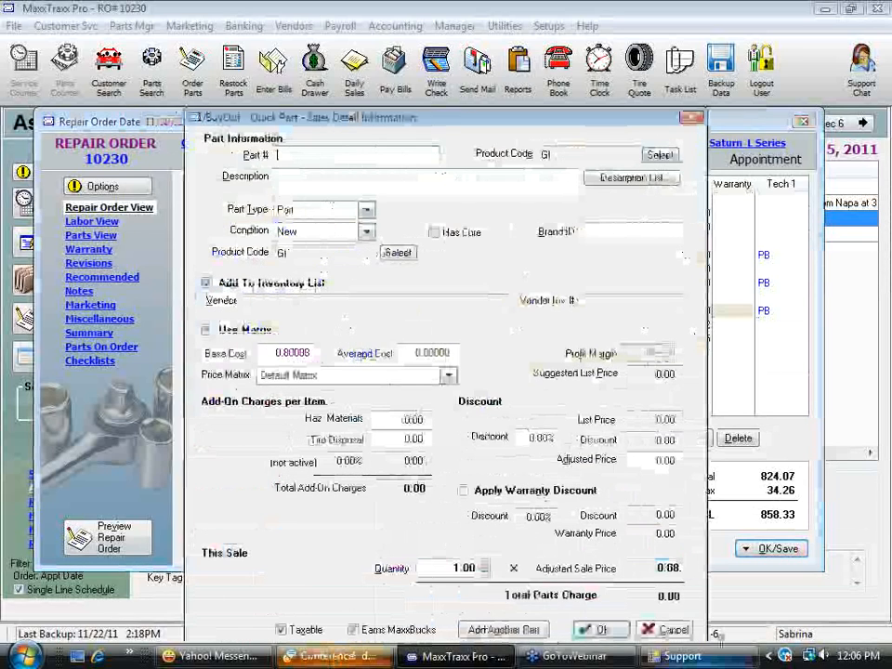
left_click(669, 629)
left_click(462, 360)
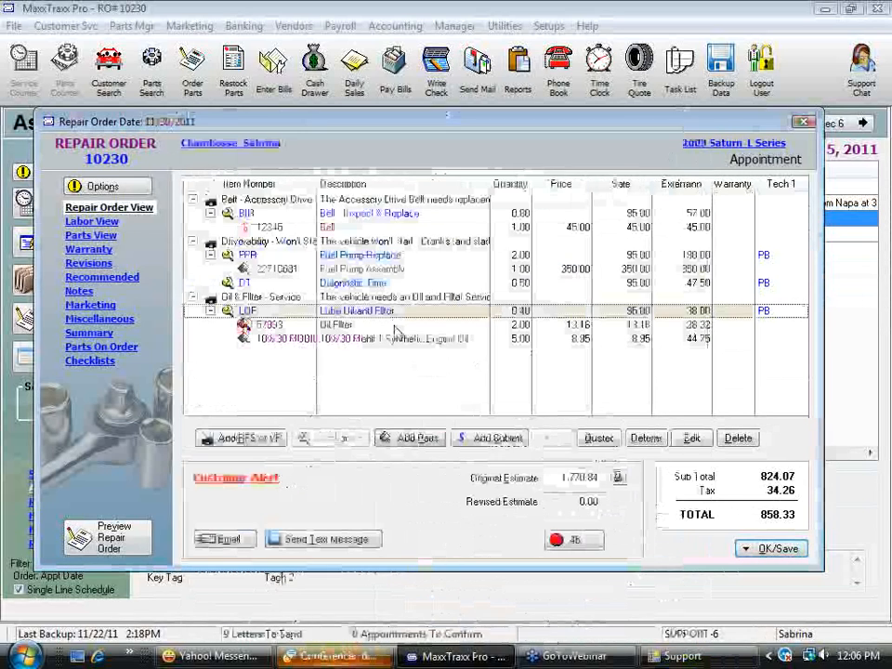
Add a part placeholder described as "oil filter" with a regular price of 5.00 to the Lube Oil and Filter labor, without a cost
left_click(410, 437)
left_click(451, 618)
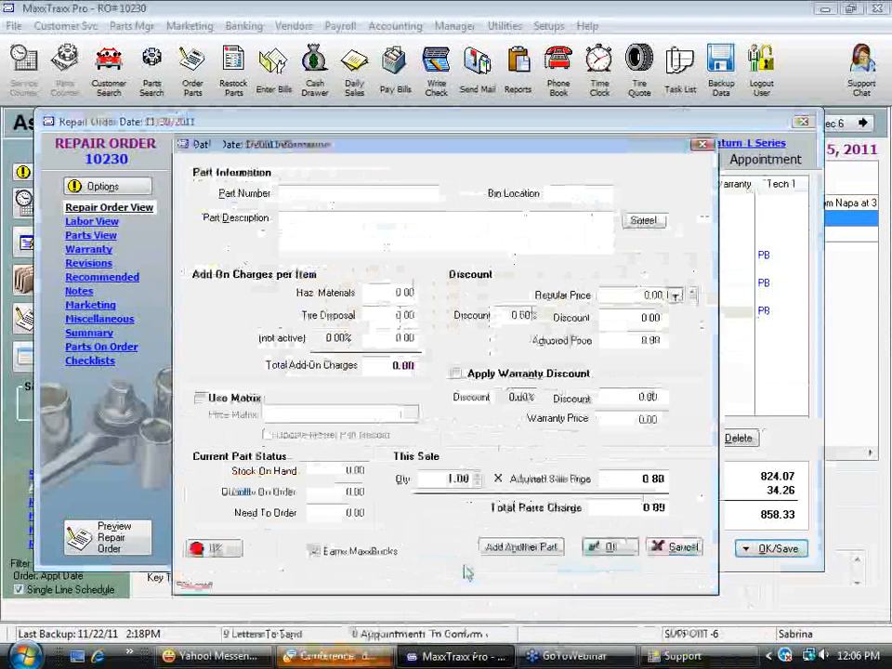
type("oil filter")
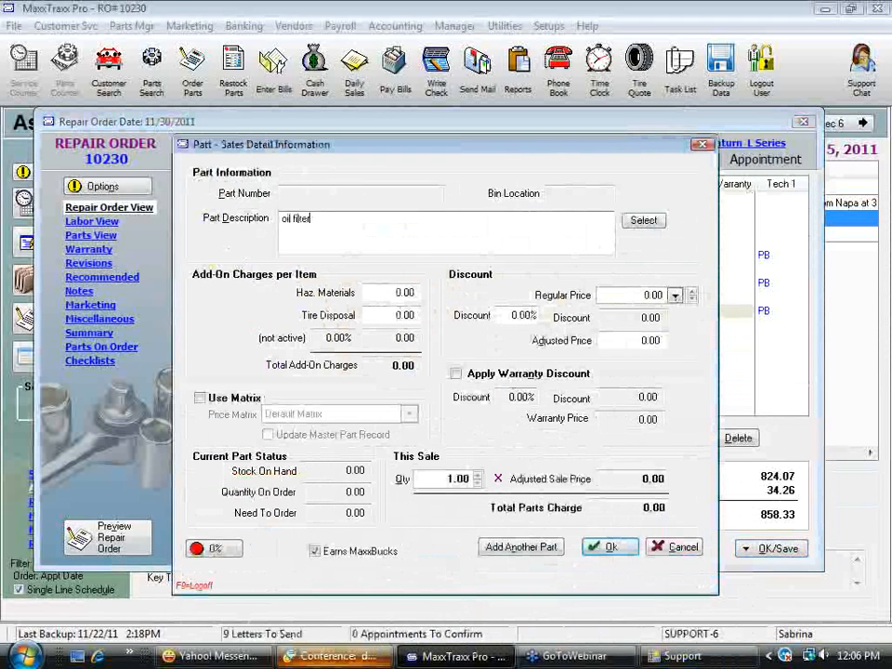
left_click(675, 294)
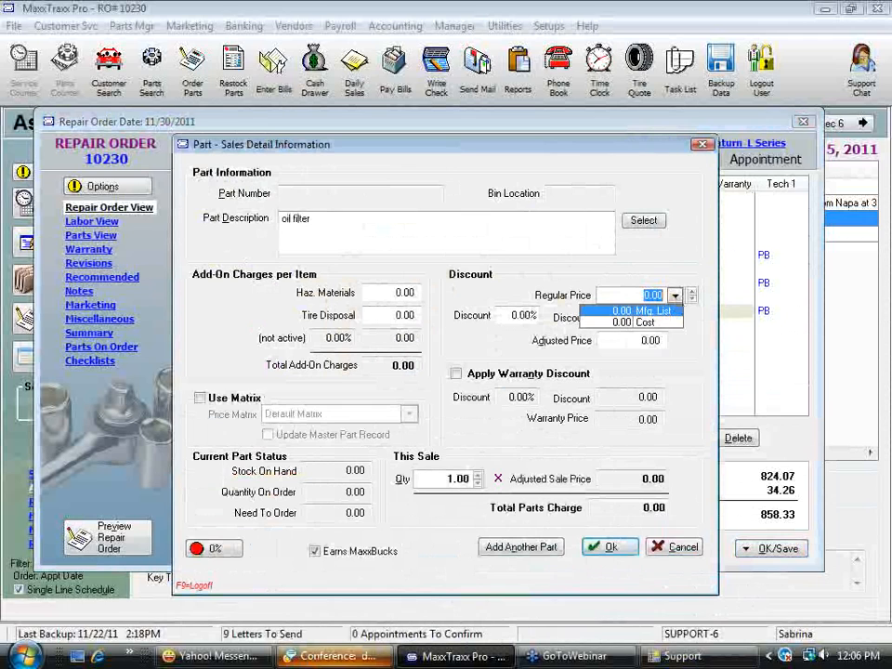
type("5")
left_click(613, 547)
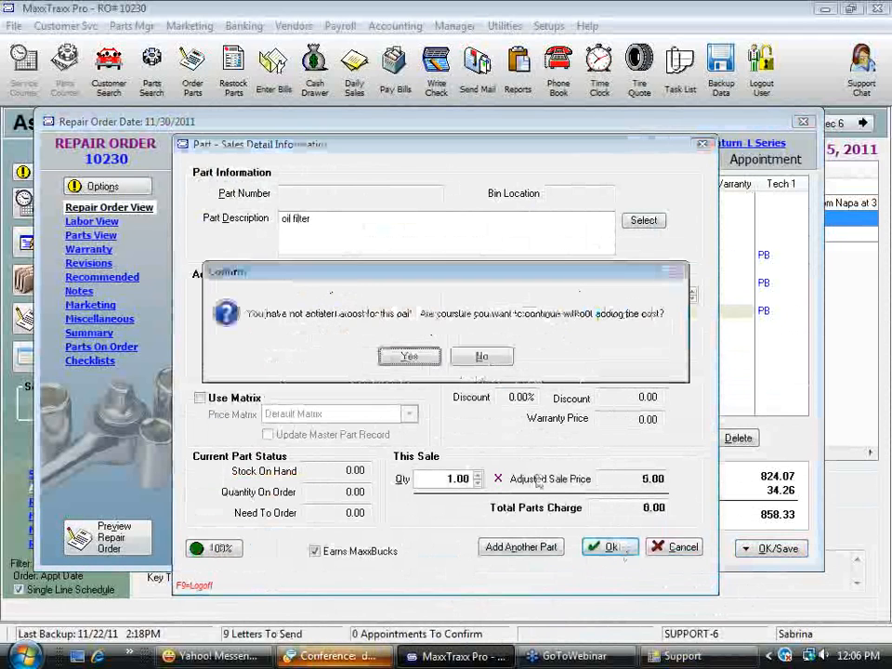
left_click(403, 359)
Delete the 57033 Oil Filter from the Lube Oil and Filter labor
left_click(341, 325)
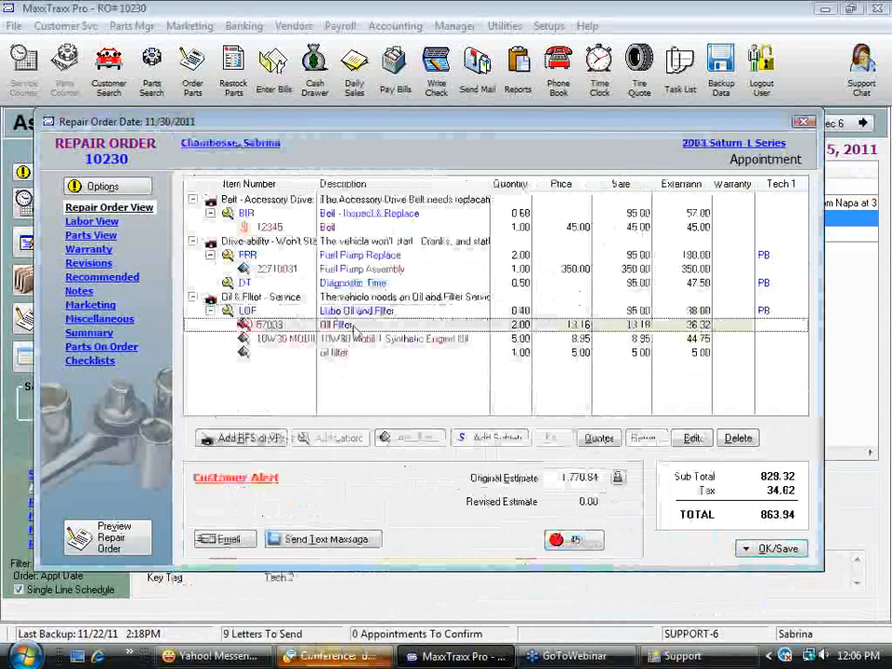
key("Delete")
left_click(406, 356)
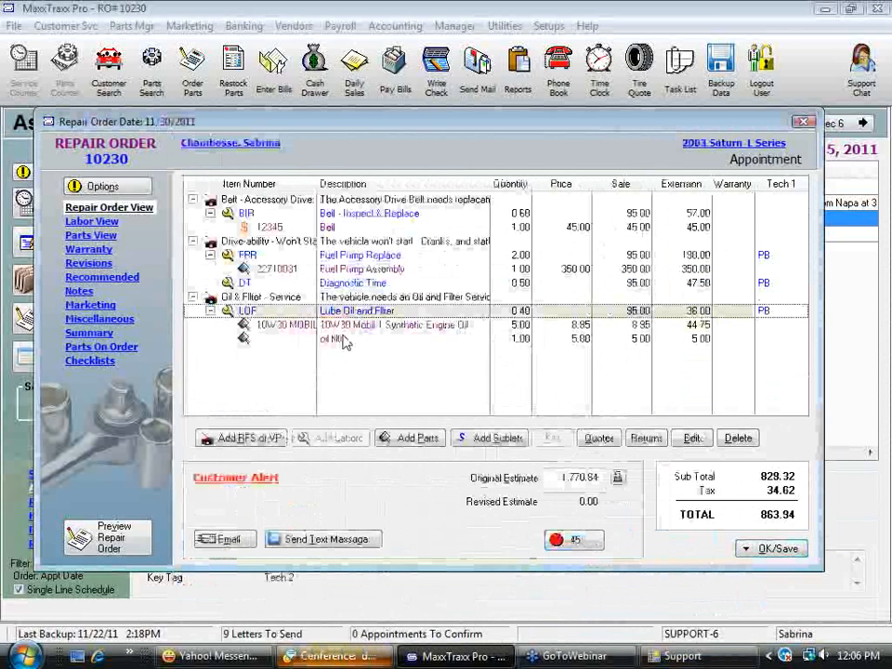
Review the sources available for replacing the oil filter placeholder with a part
right_click(341, 341)
mouse_move(446, 353)
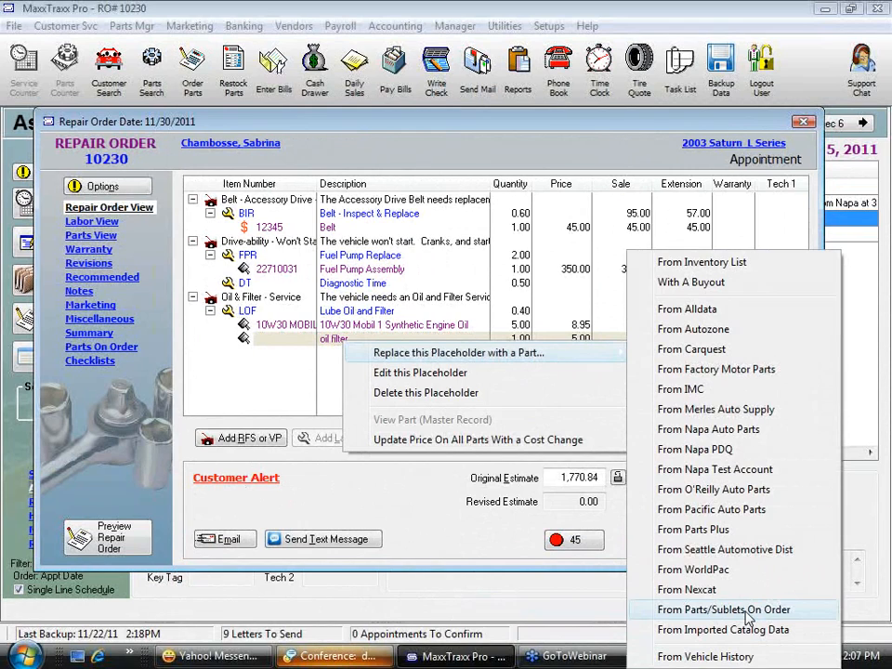
left_click(324, 367)
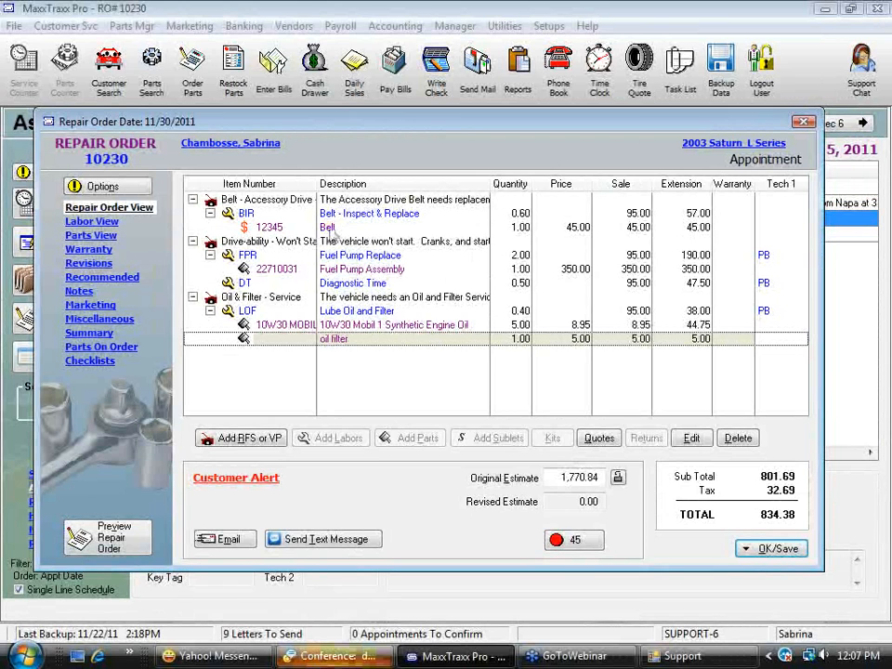
Check the profitability of the Belt part under Belt - Inspect & Replace and accept its sales details
double_click(331, 234)
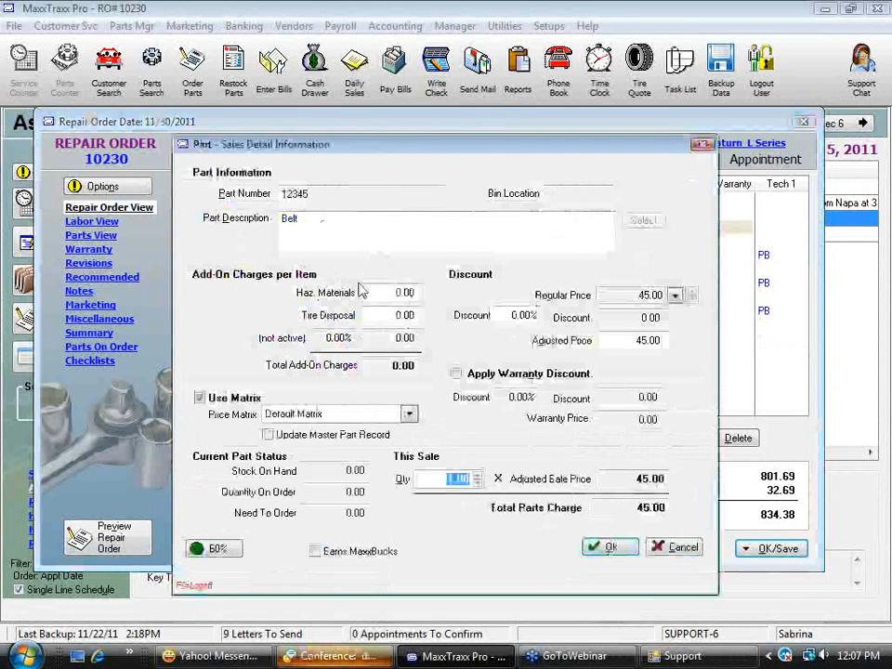
left_click(210, 549)
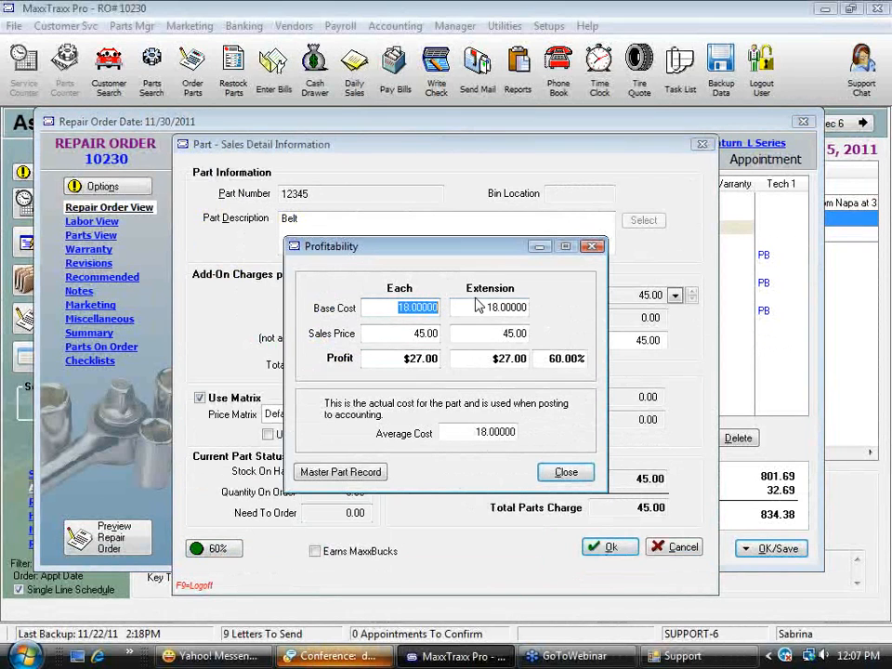
left_click(564, 472)
left_click(609, 548)
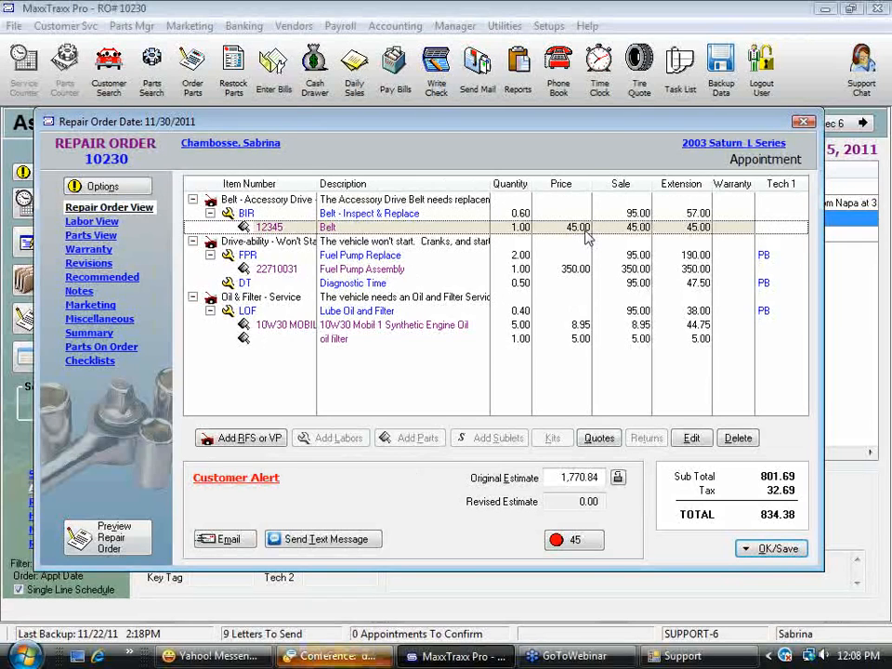
Turn off the price matrix for the Belt part, set its regular price to 38.95, and recheck its sales details
double_click(588, 237)
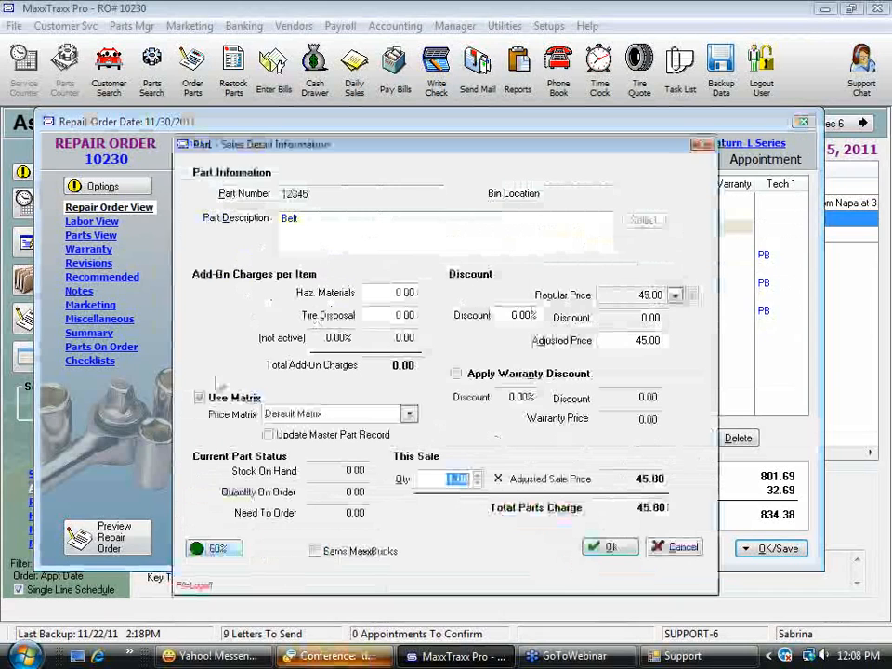
left_click(200, 398)
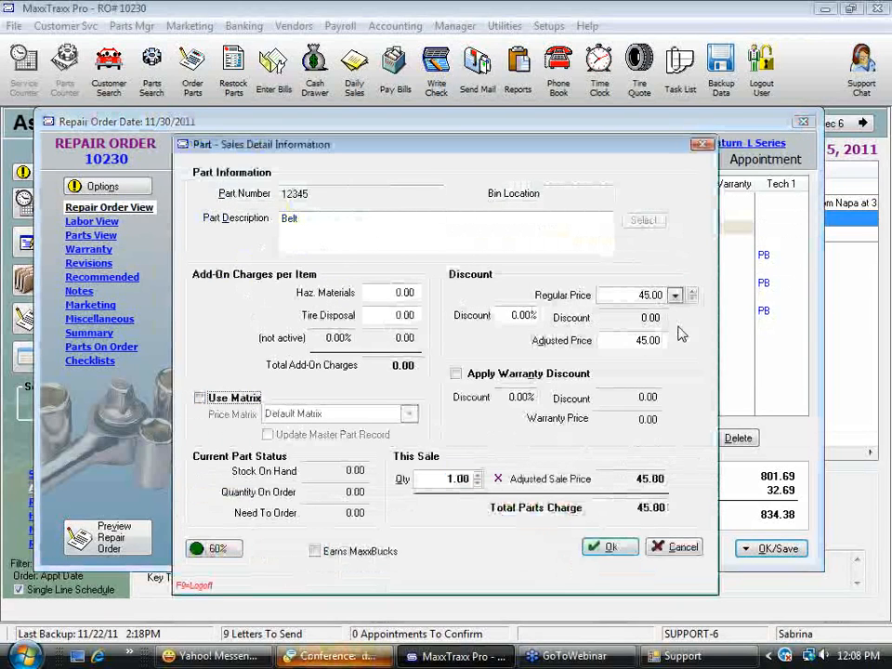
left_click(651, 294)
type("38.95")
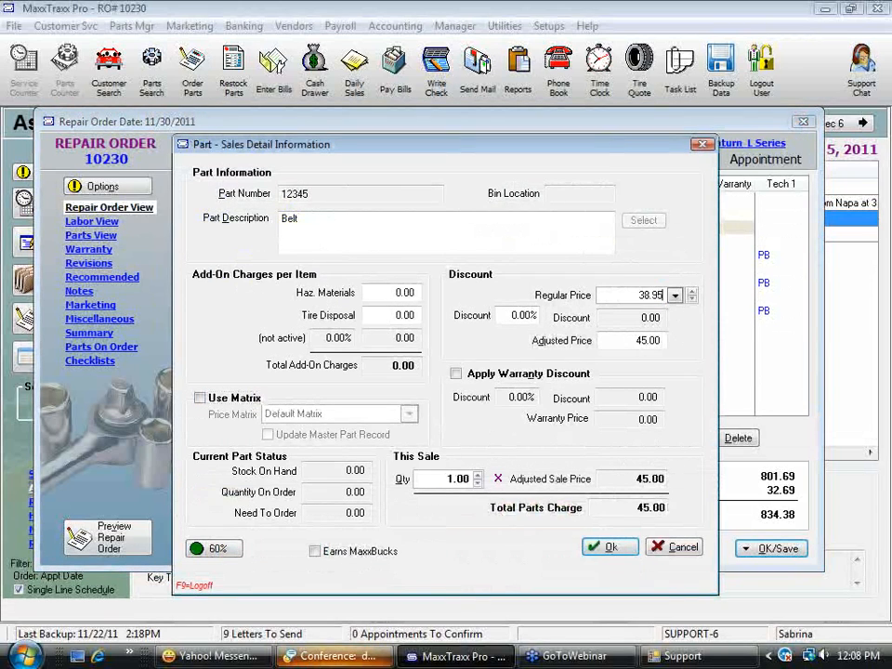
key("Tab")
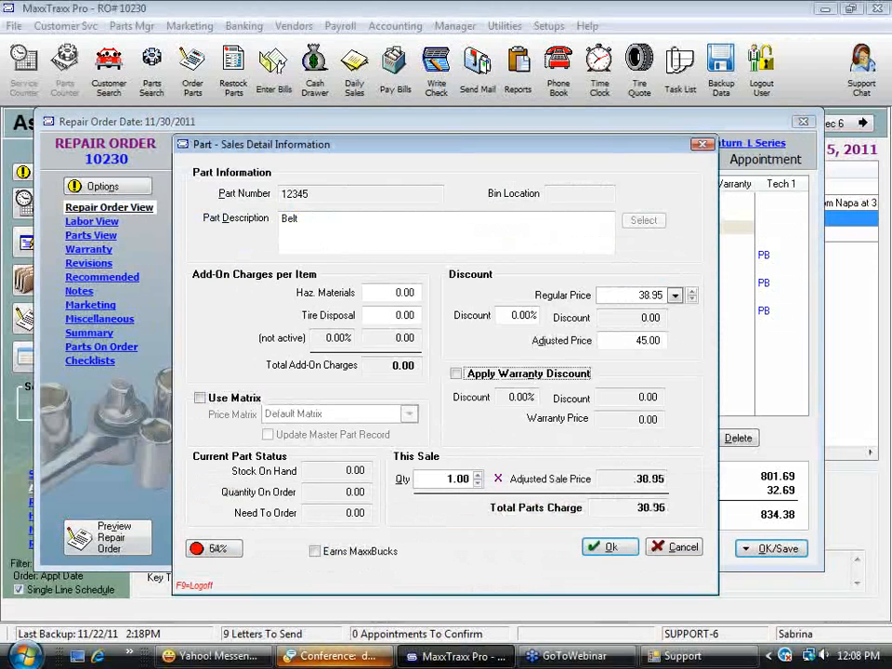
left_click(612, 548)
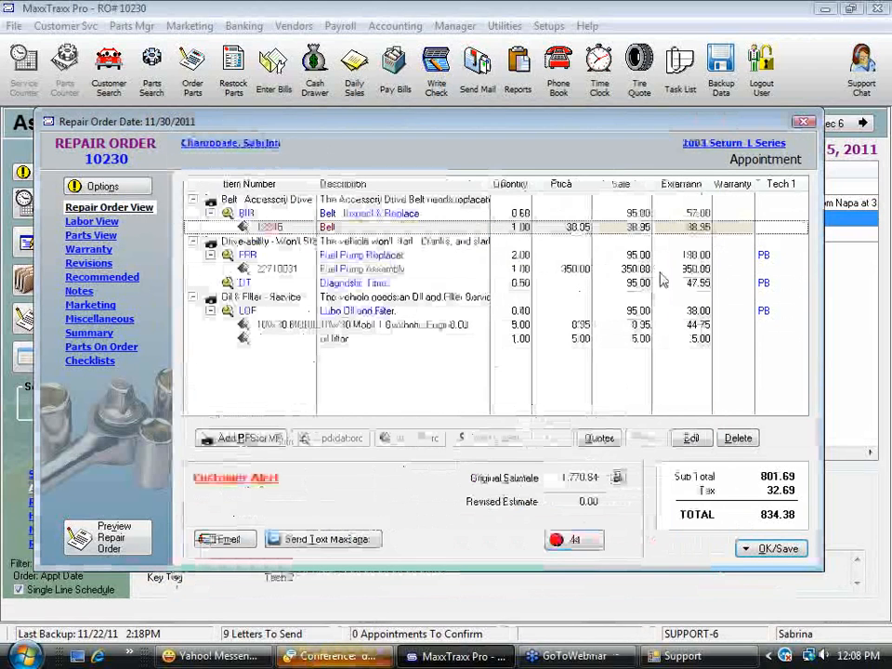
double_click(634, 230)
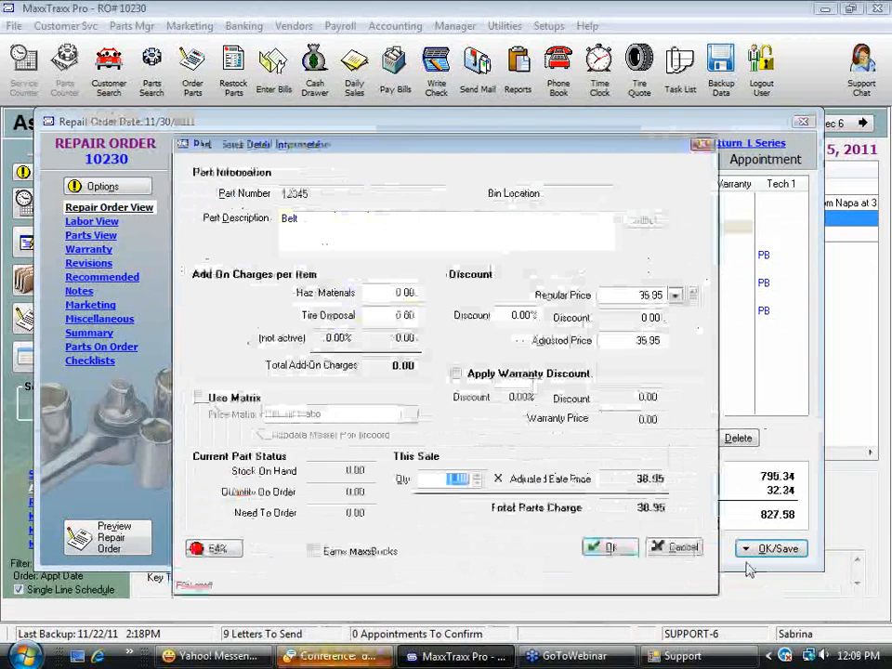
left_click(614, 547)
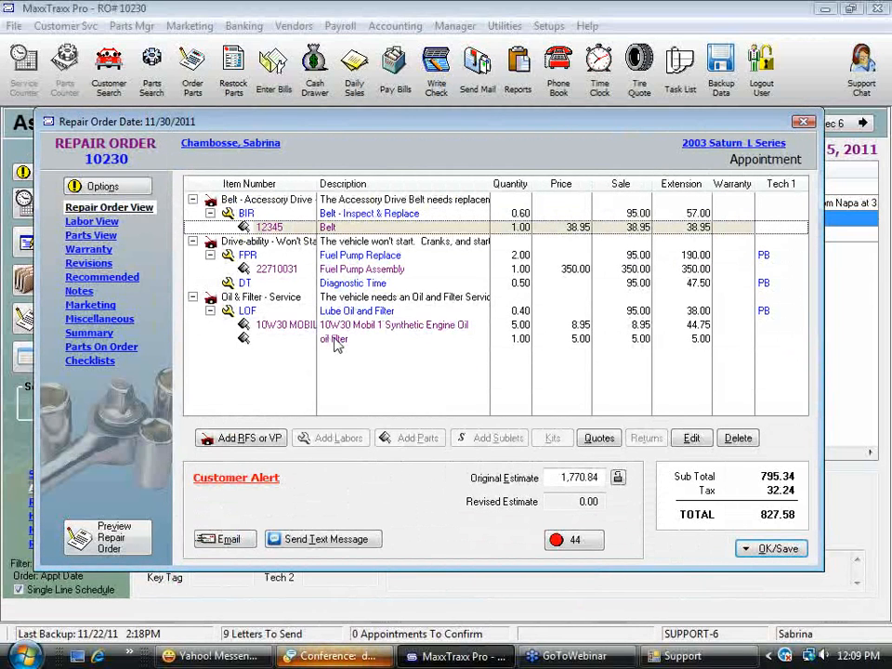
Add per-item charges of 1.00 for hazardous materials and 2.50 for tire disposal to the Belt part
left_click(333, 214)
left_click(330, 227)
double_click(330, 228)
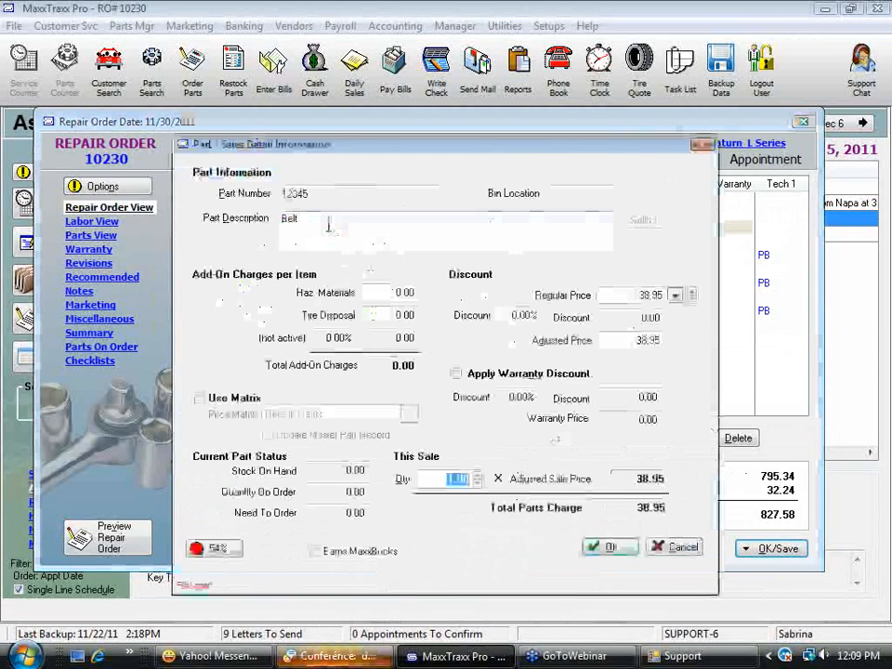
left_click(393, 293)
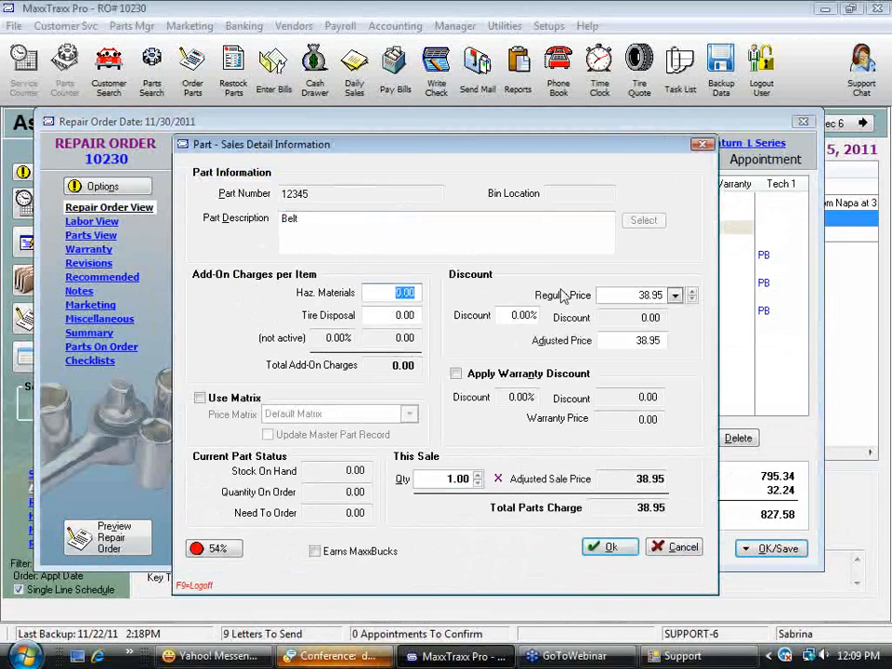
type("1")
key("Tab")
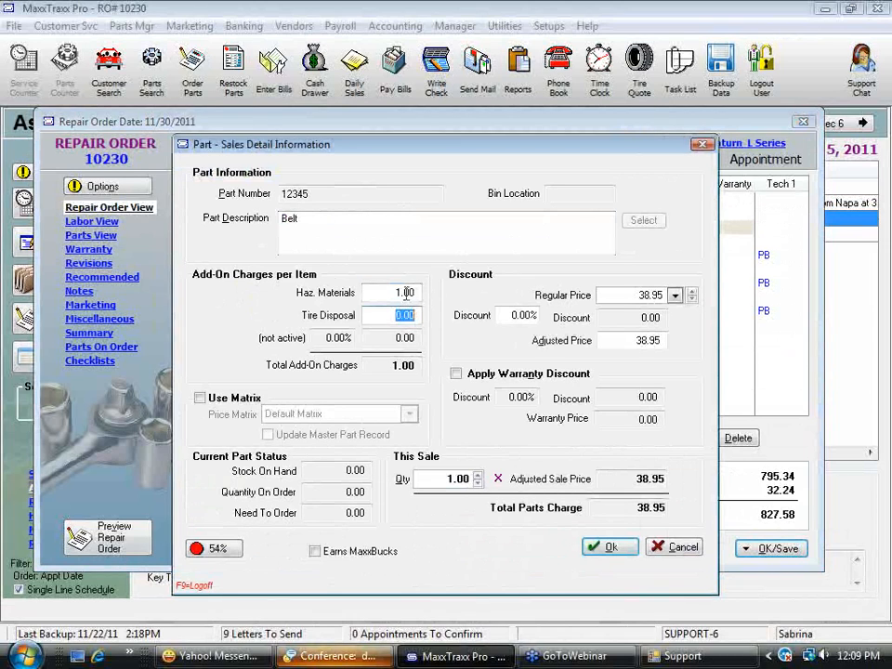
type("2.5")
key("Tab")
key("Tab")
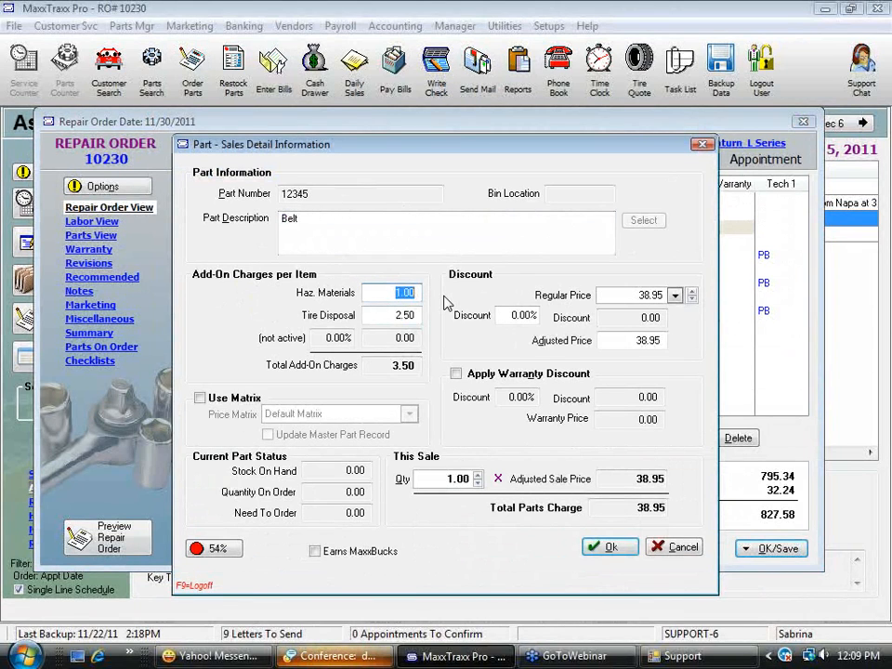
Reset the Belt part's hazardous materials and tire disposal charges to 0.00
type("0")
left_click(409, 316)
type("0")
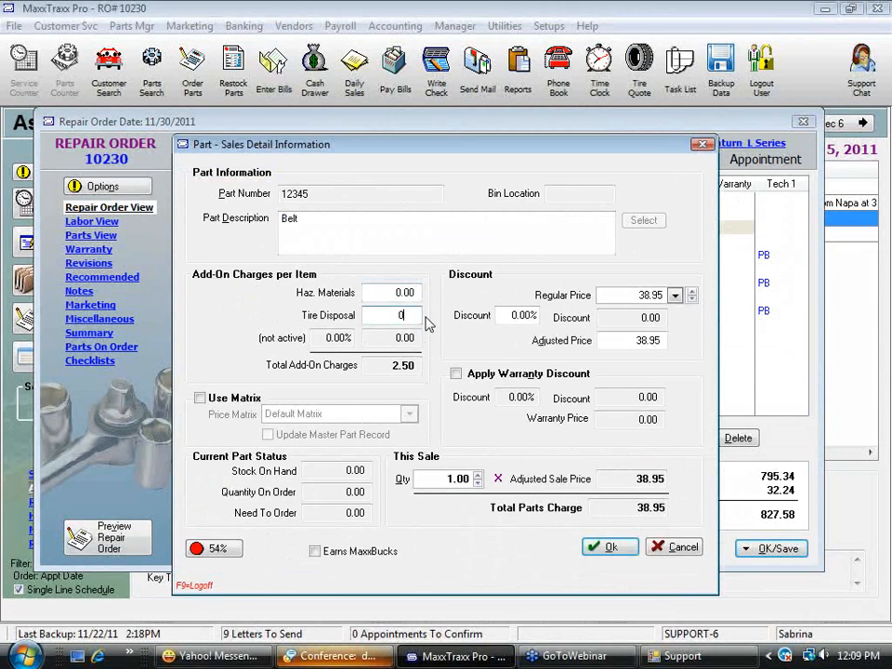
key("Tab")
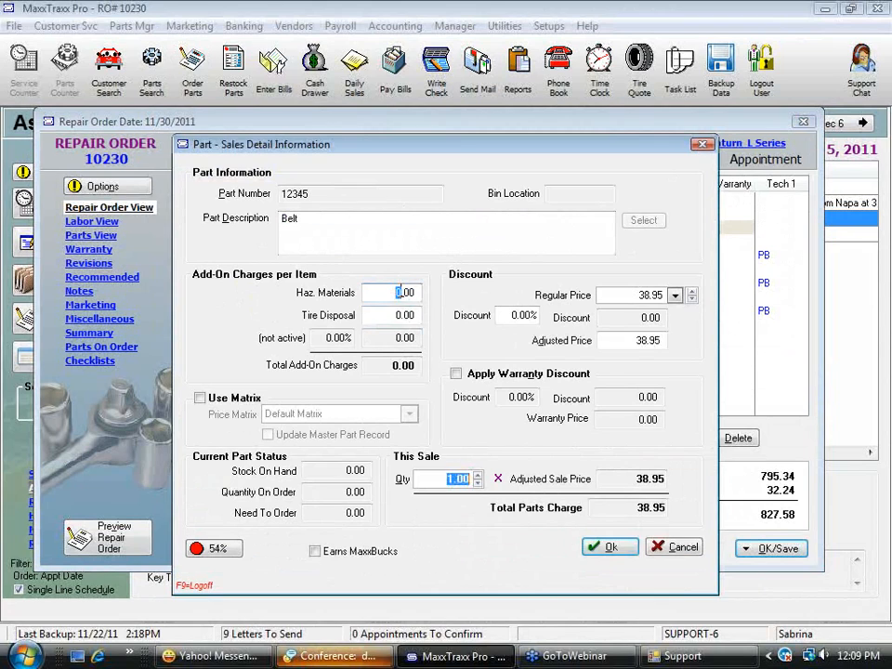
left_click(400, 292)
left_click(415, 316)
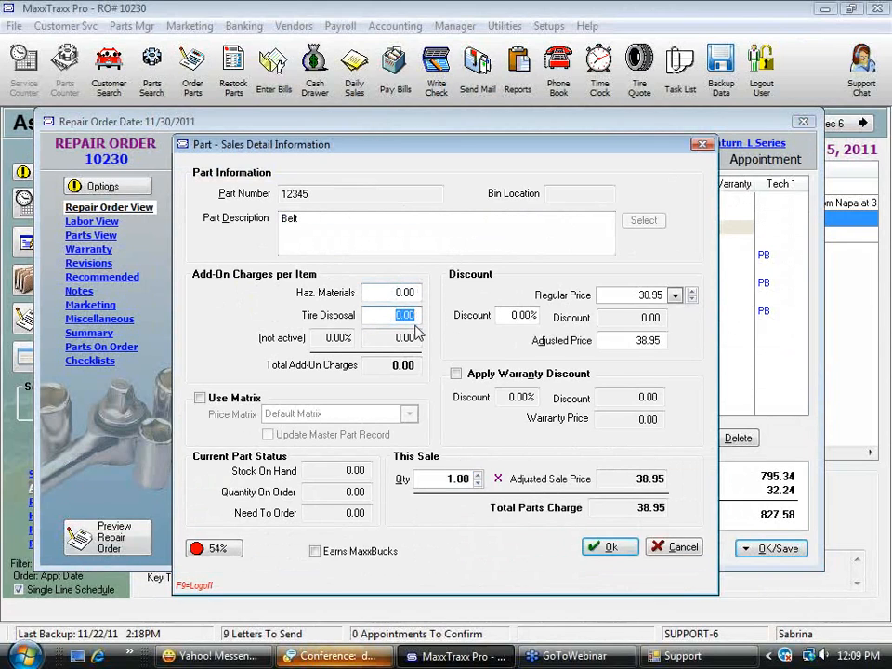
Give the Belt part a 10% discount and try the warranty discount on and off
left_click(514, 315)
type("10")
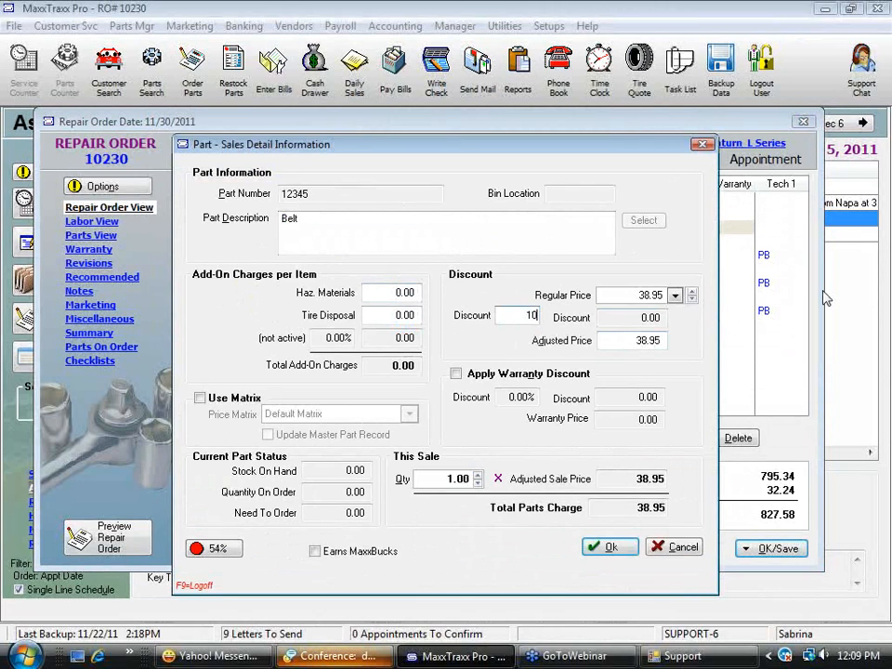
key("Tab")
left_click_drag(509, 315, 535, 310)
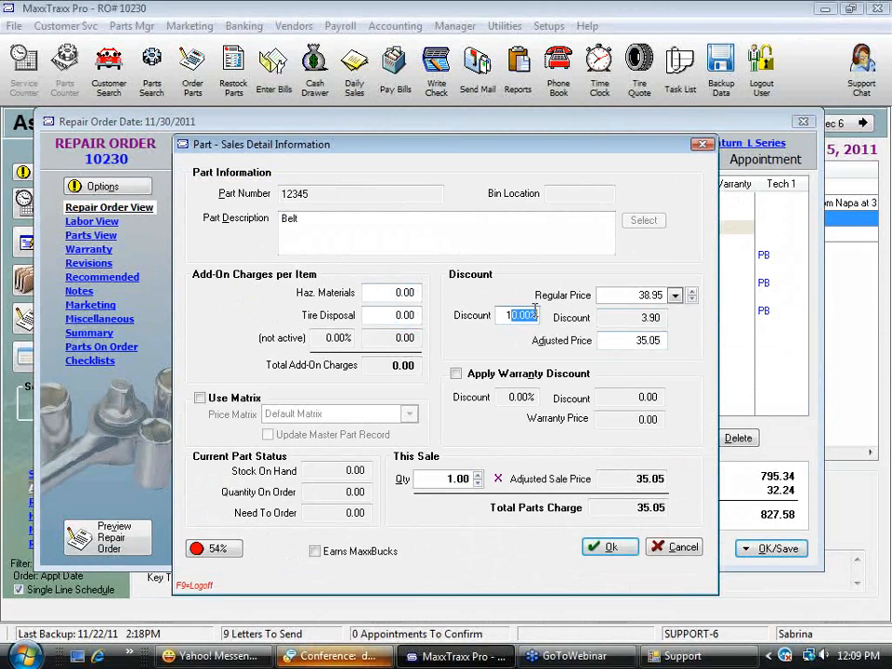
left_click(455, 375)
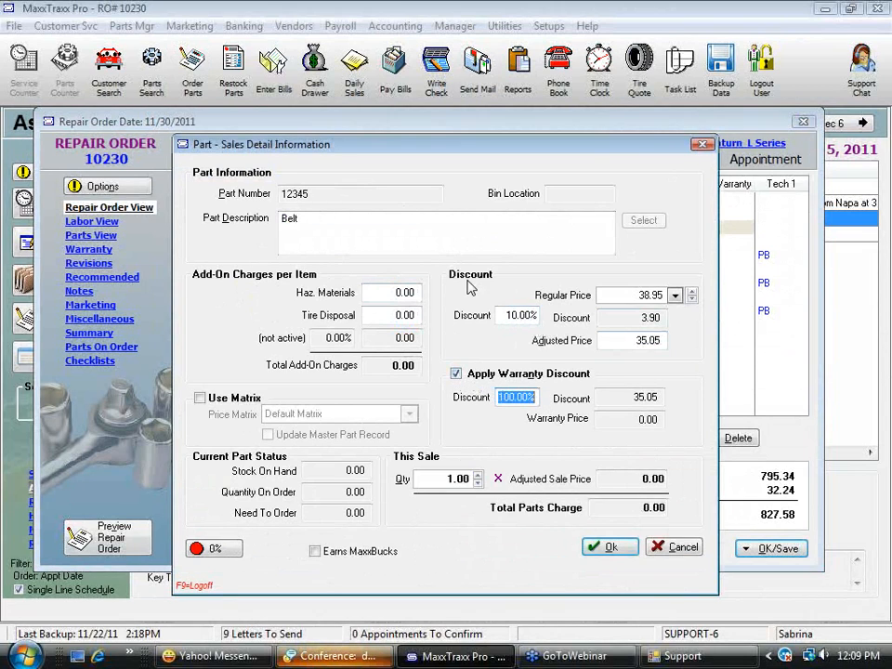
left_click(456, 375)
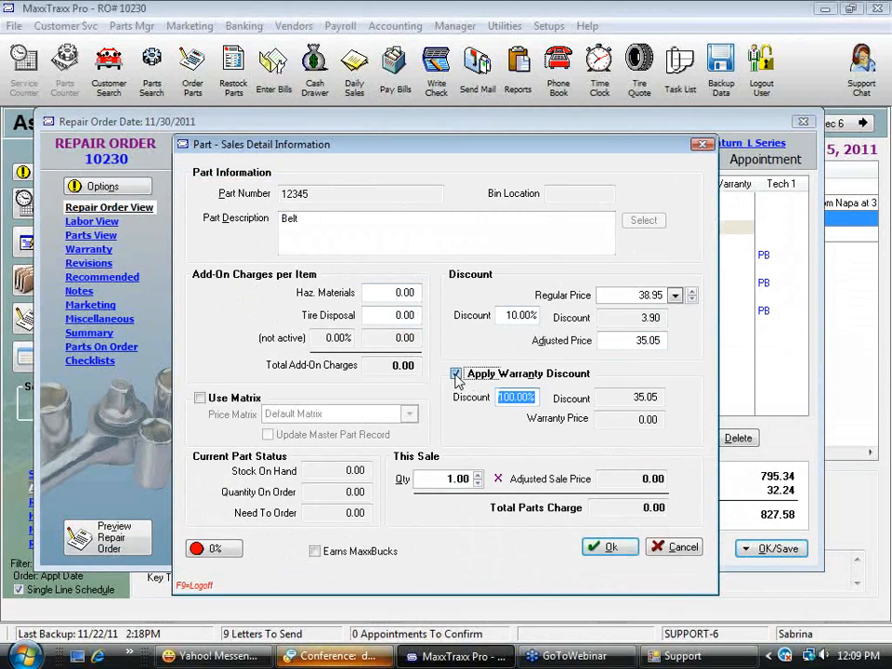
Cancel the Belt part's sales details and discard the unsaved changes
left_click(516, 316)
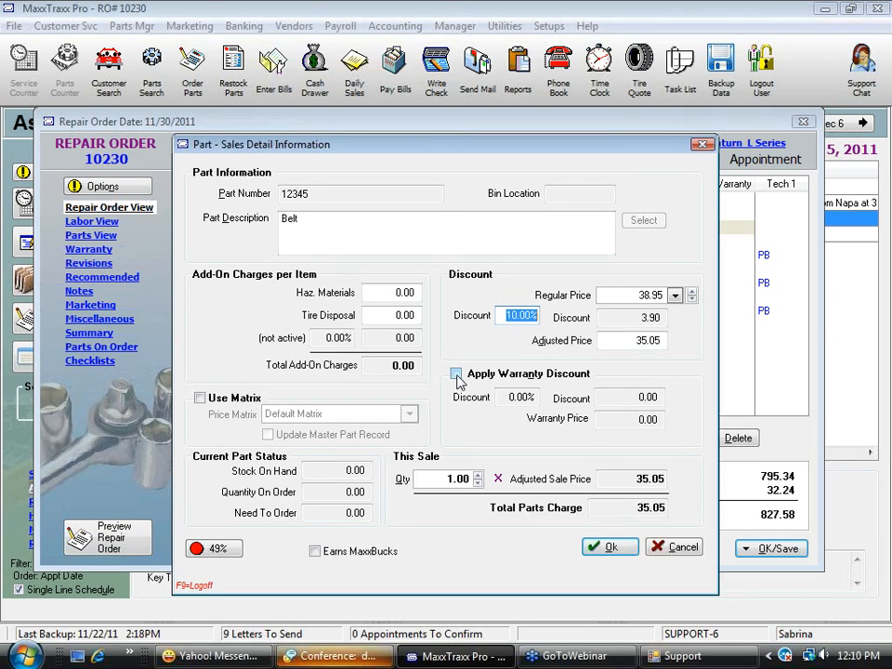
left_click(683, 548)
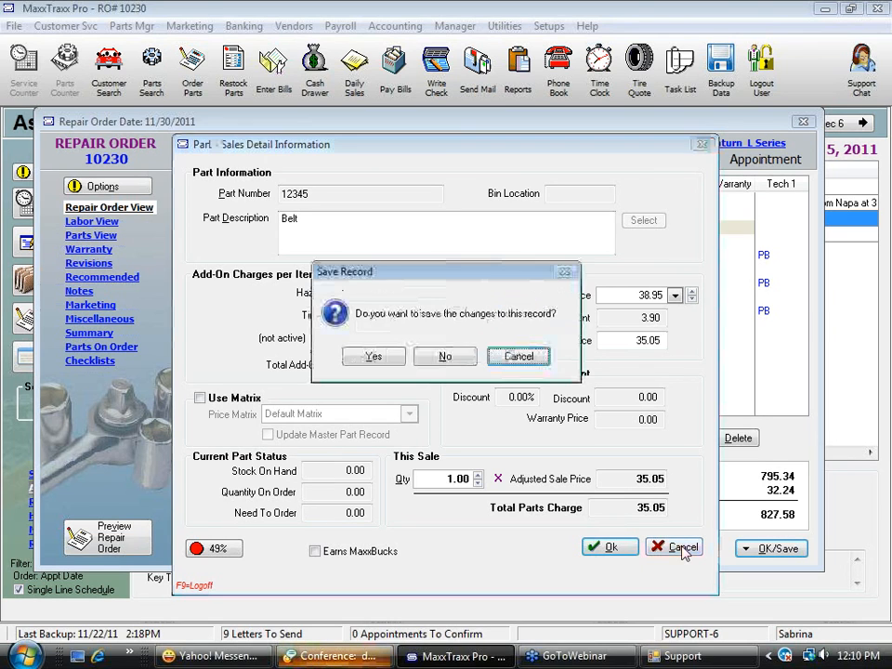
left_click(445, 357)
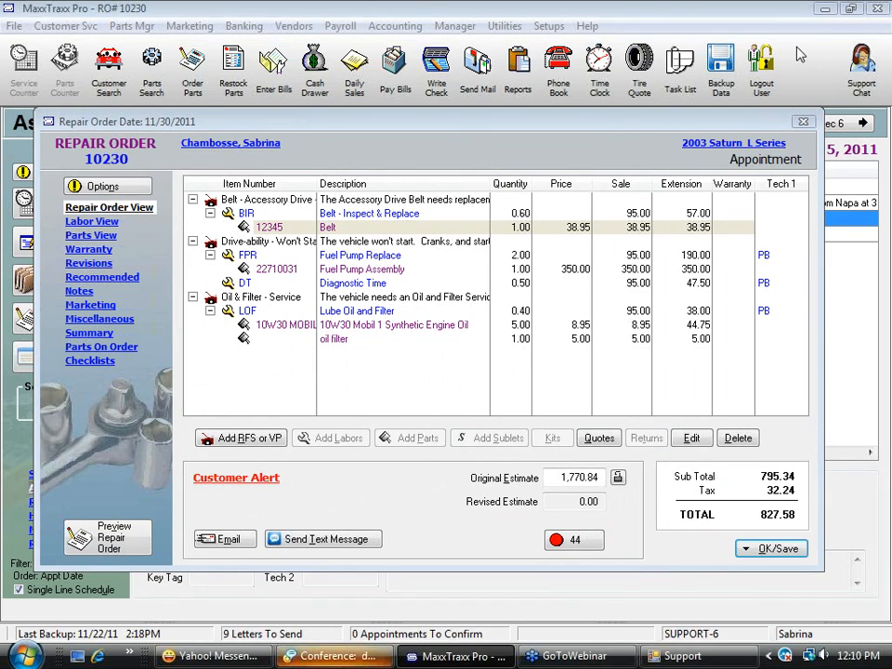
Save the repair order with the Save Only option and dismiss the list of items on order
left_click(745, 549)
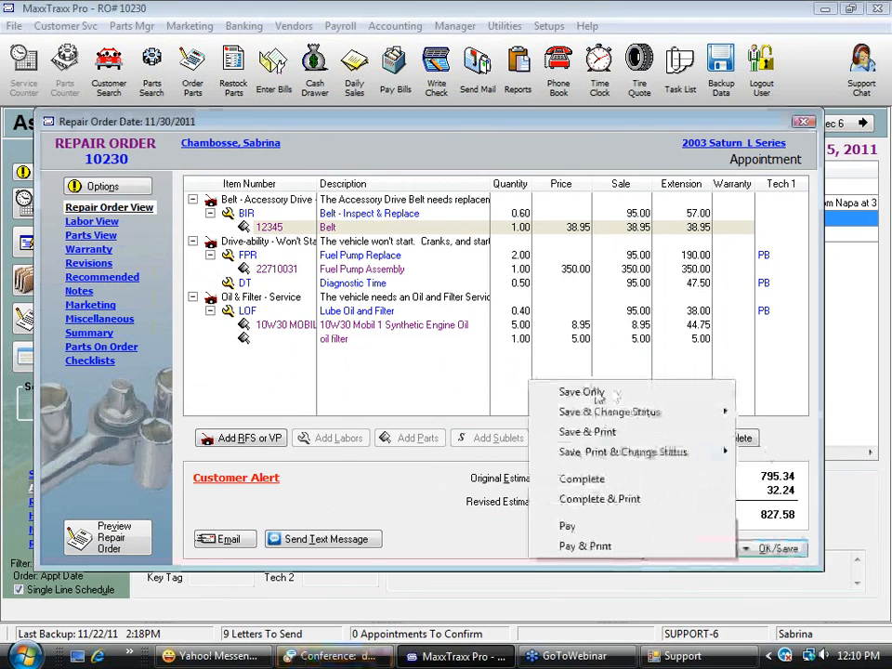
left_click(586, 395)
left_click(671, 529)
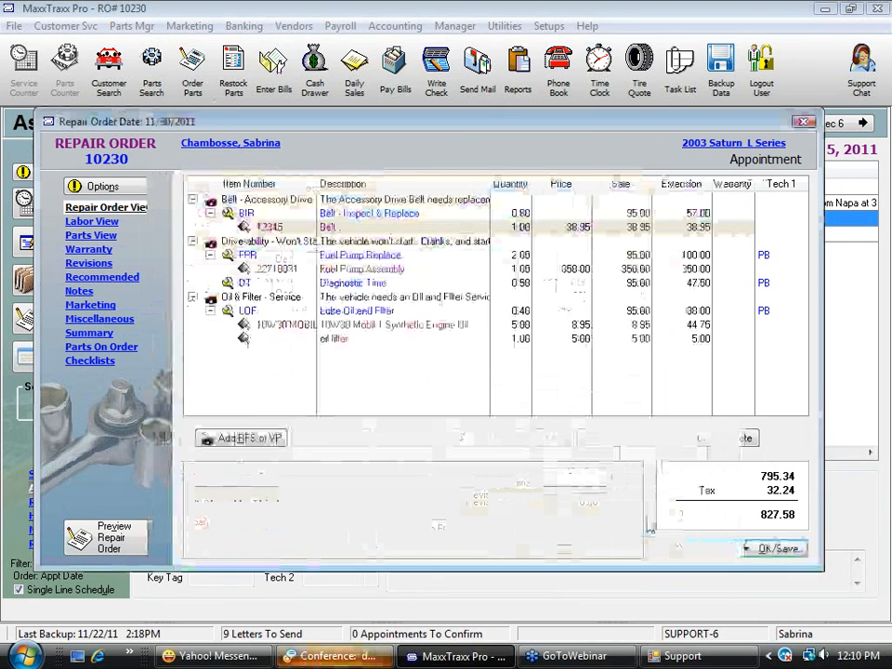
Review the part price matrix list and the blank form for adding a matrix, and close both without saving
left_click(131, 25)
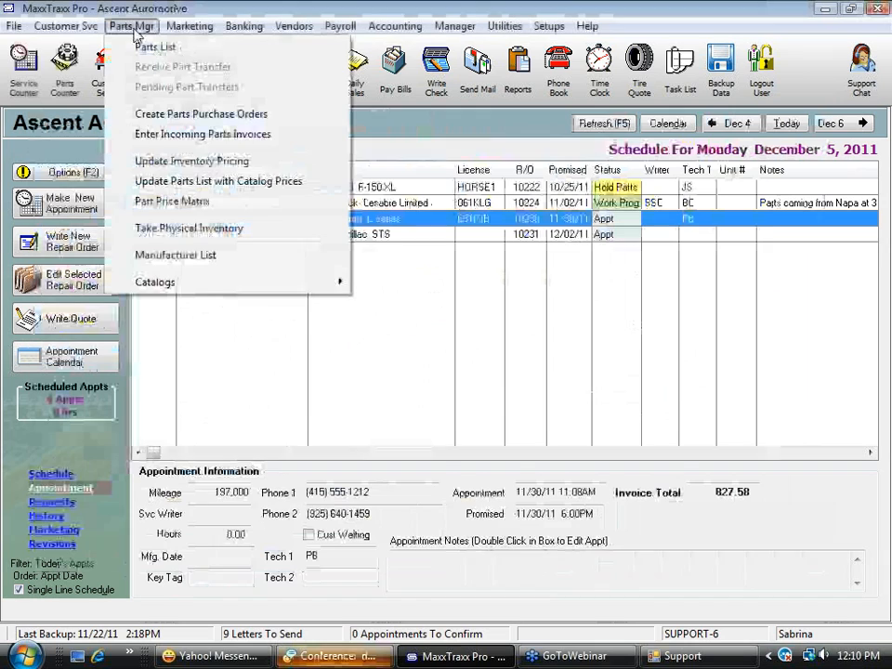
left_click(159, 201)
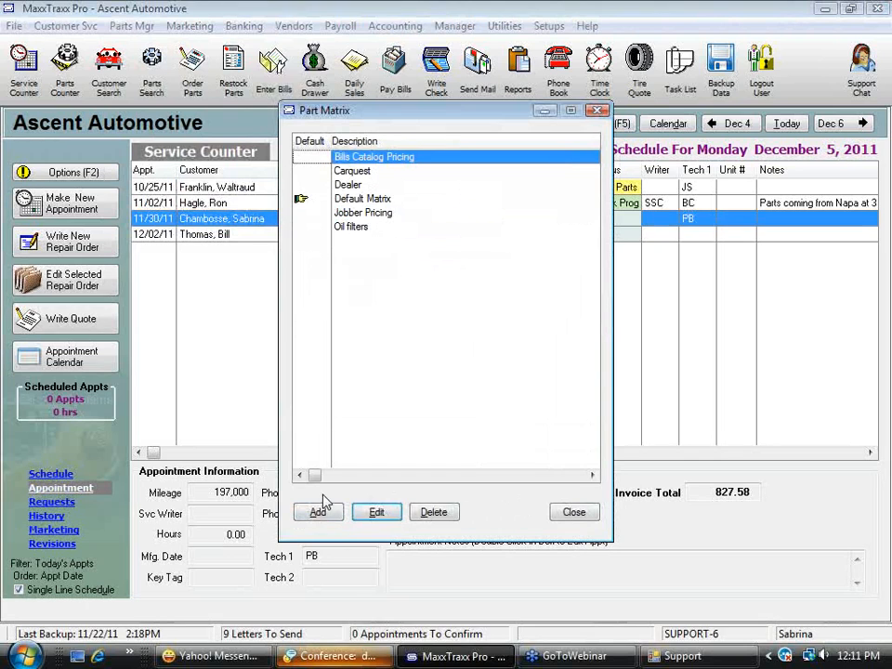
left_click(322, 513)
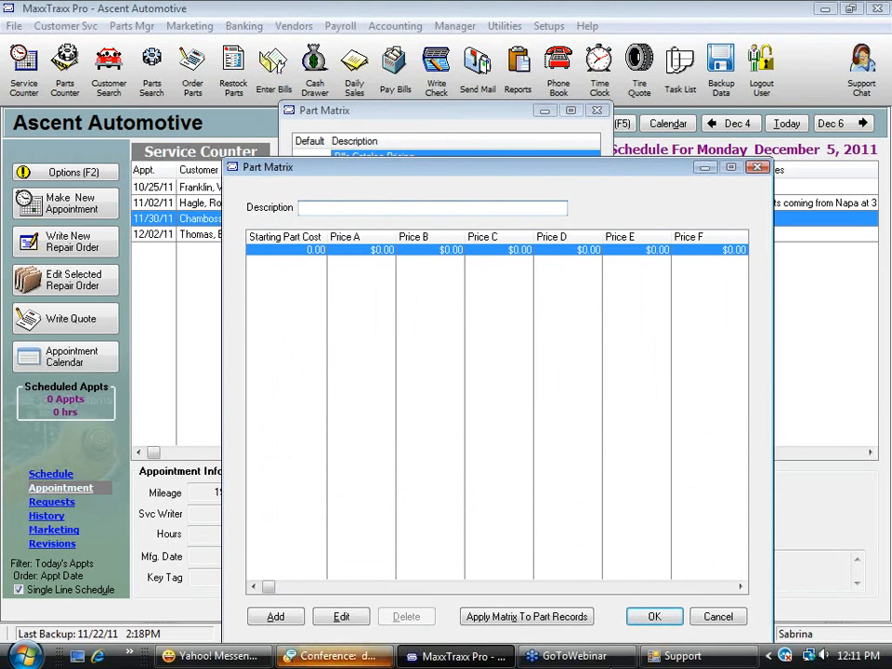
left_click(729, 622)
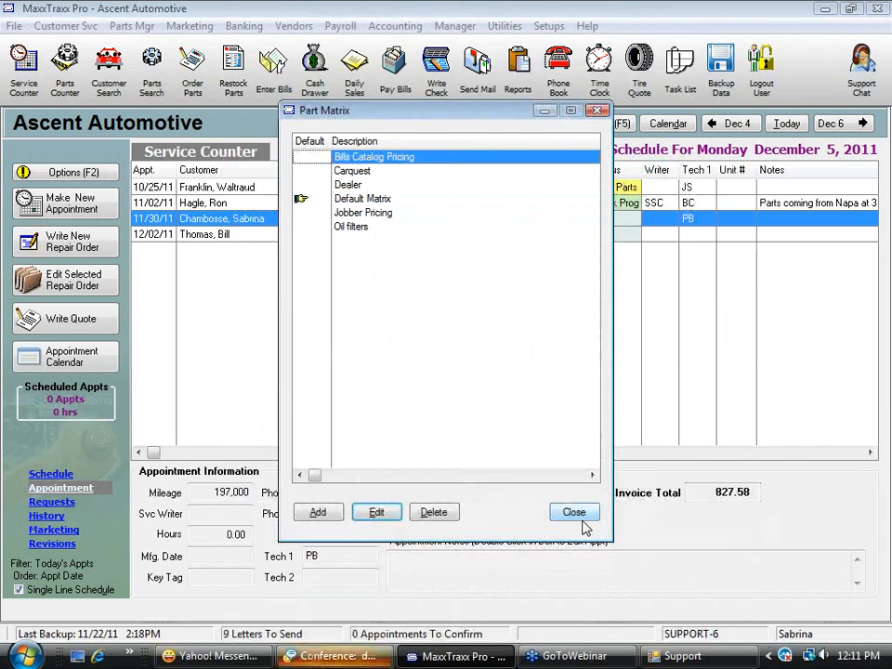
left_click(584, 514)
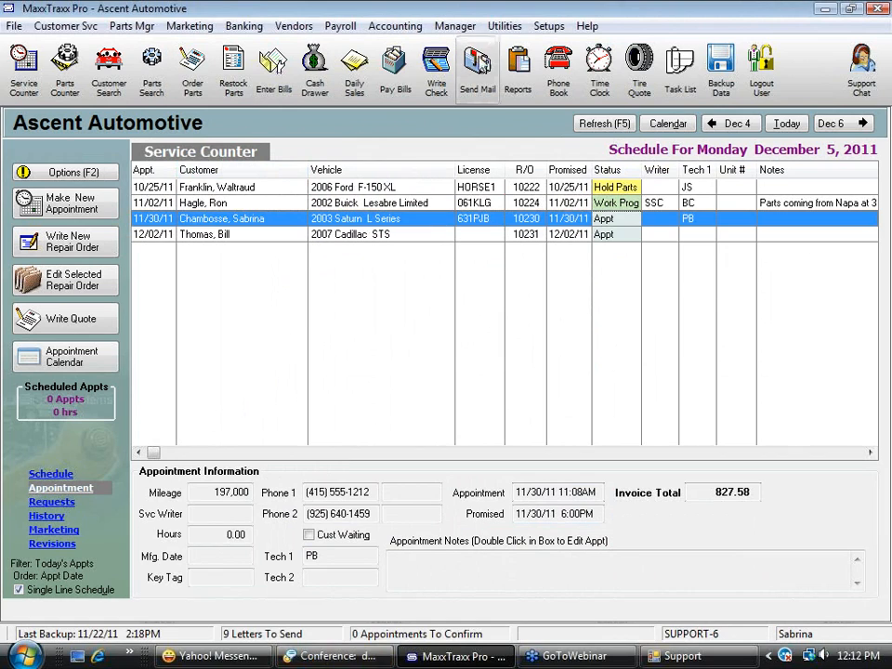
Reopen the repair order for the 2003 Saturn L Series and dismiss the items-on-order list
left_click(463, 28)
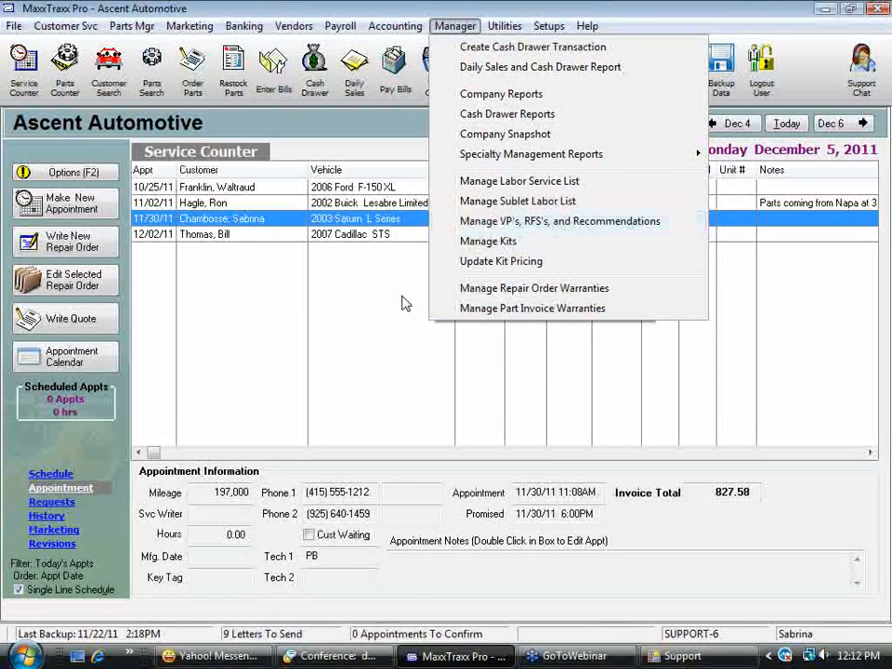
key("Escape")
double_click(364, 219)
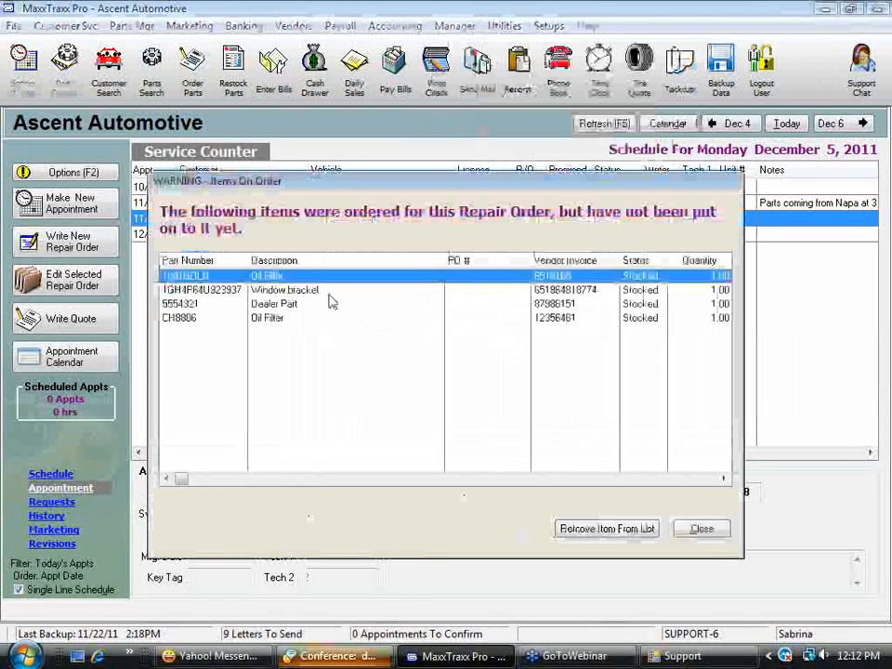
left_click(710, 531)
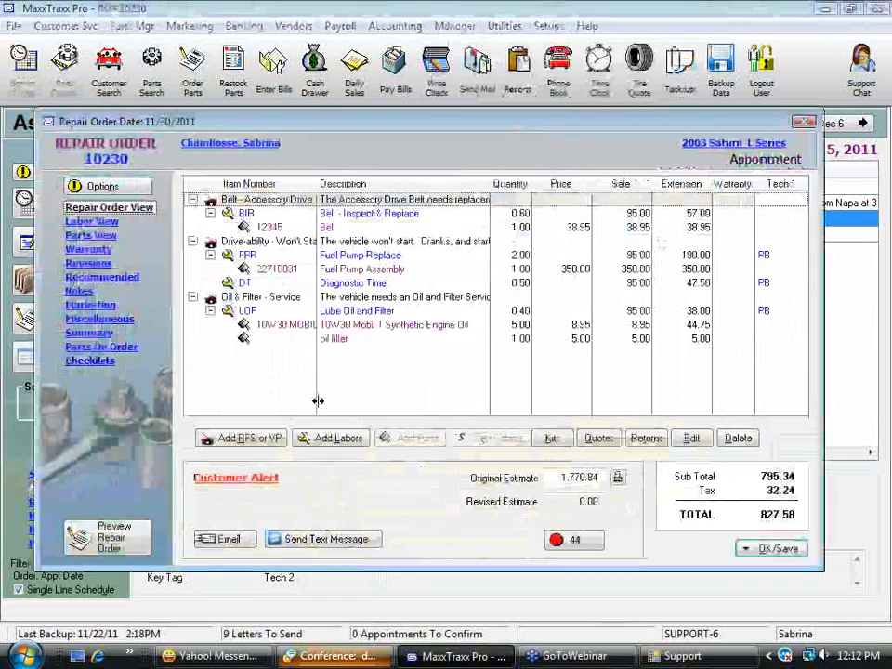
Add the "AC - Not Cold" vehicle problem to the repair order and append "Blowing from front vents, not rear vents." to its description
left_click(244, 441)
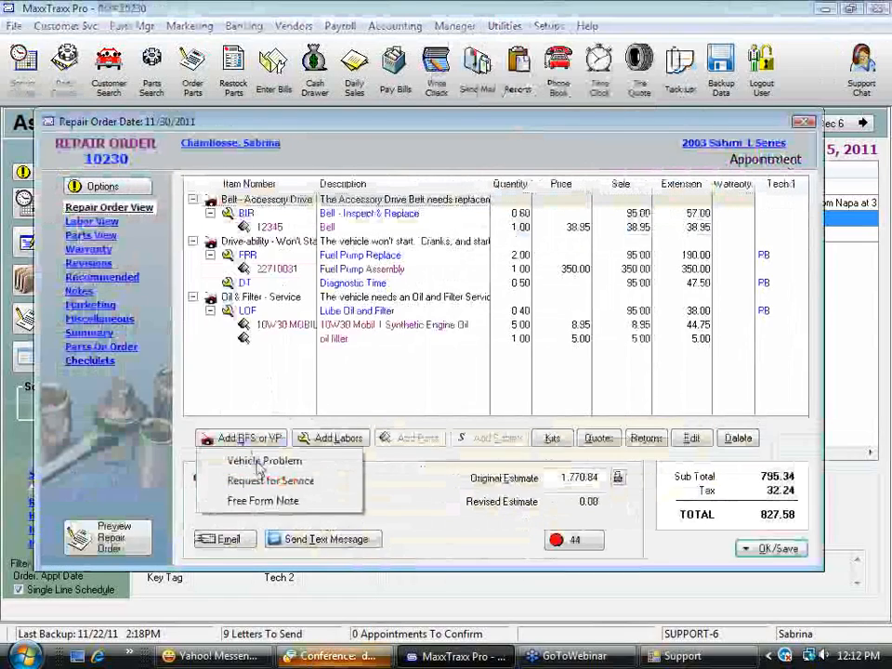
left_click(259, 467)
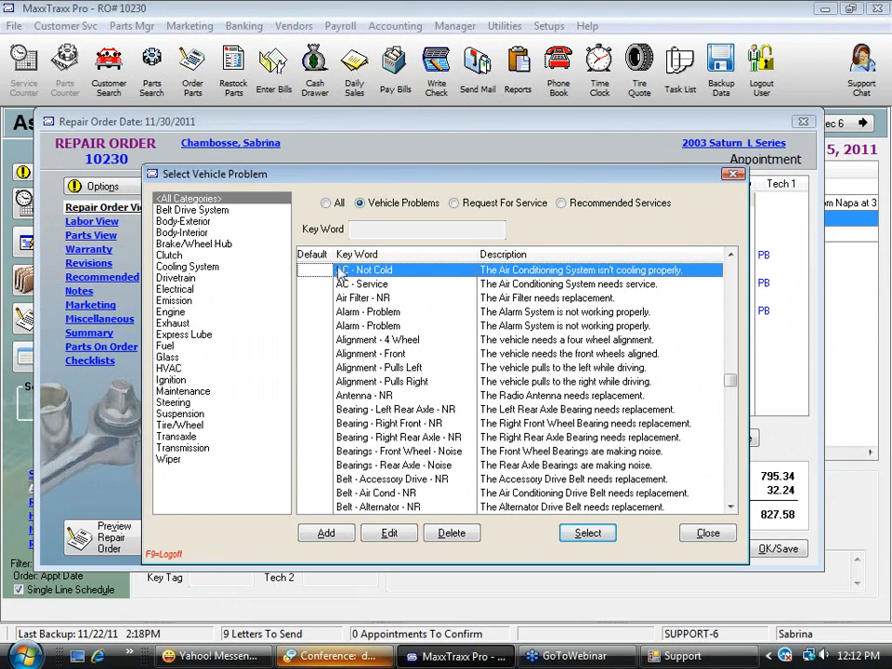
left_click(588, 533)
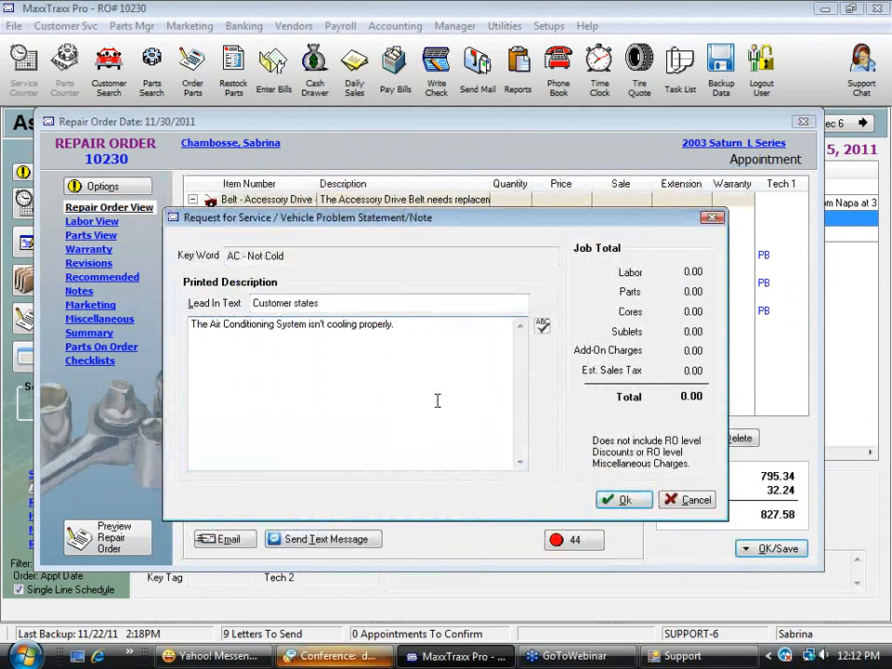
type("Blow")
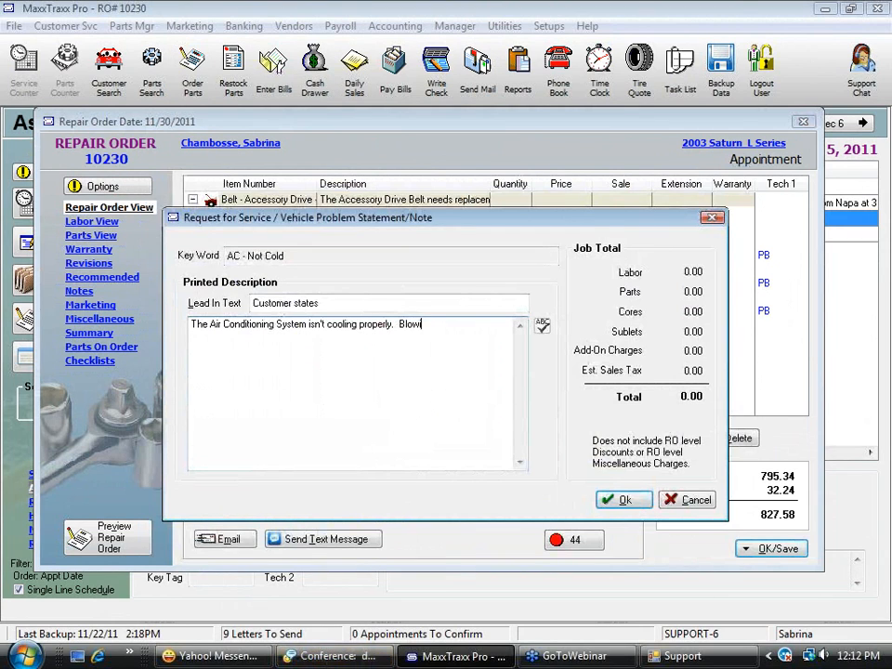
type("ing from fron")
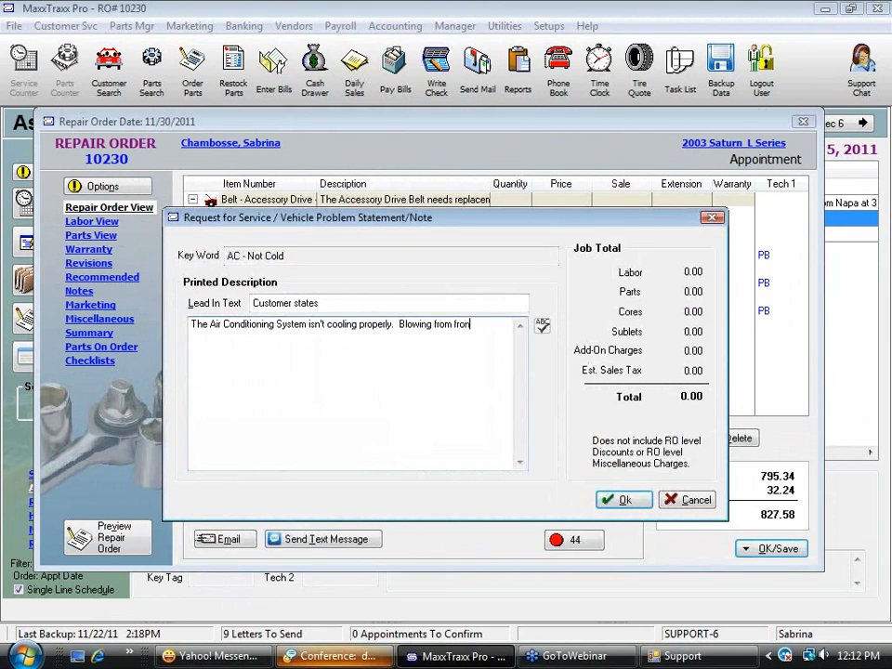
type("t vents, not rear vents.")
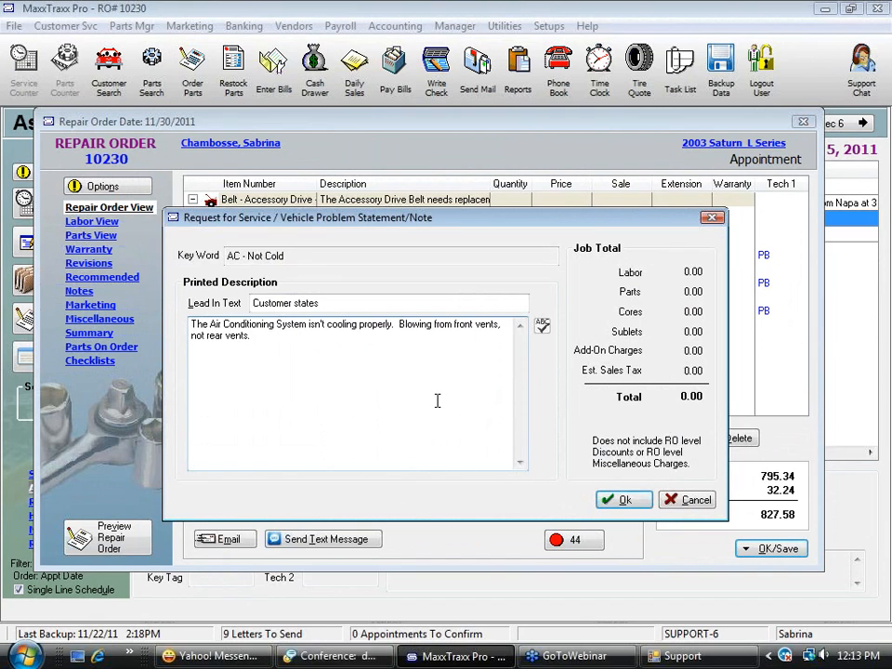
Append "Customer saw leaking from front right side of engine compartment." to the AC problem description and accept the statement
type("Customer saw leaking from")
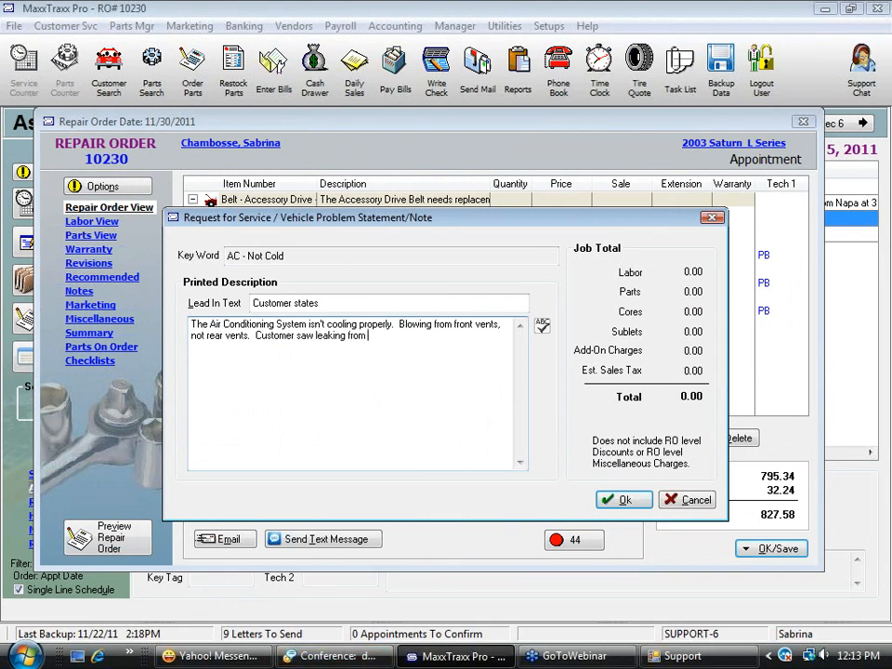
type(" front right side of engine compa")
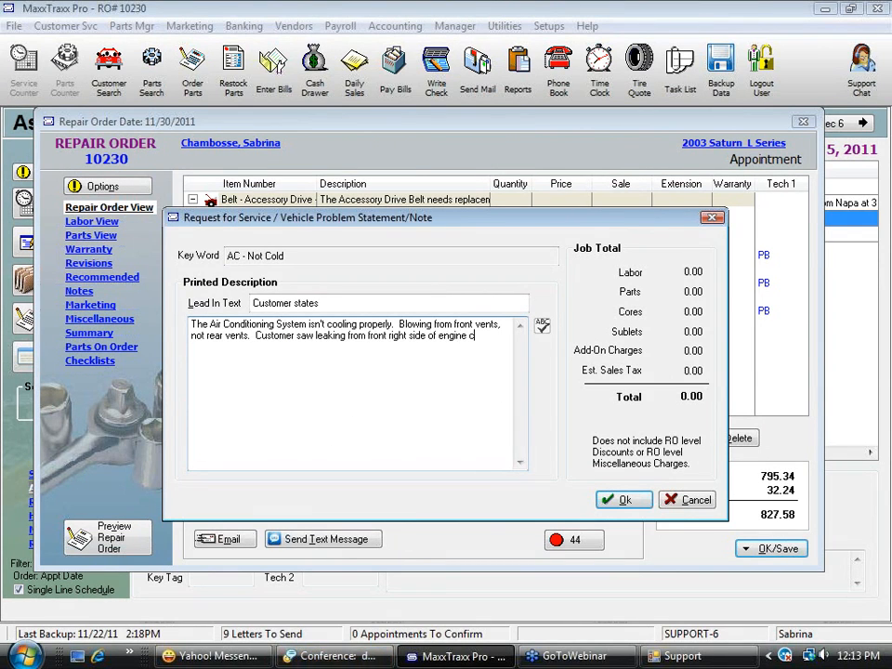
key("BackSpace")
key("BackSpace")
key("BackSpace")
key("BackSpace")
key("BackSpace")
key("BackSpace")
type(".")
left_click(632, 502)
Review the predefined vehicle problems and the "Belt - Alternator - NR" entry's edit form, and close both without adding or changing anything
left_click(249, 441)
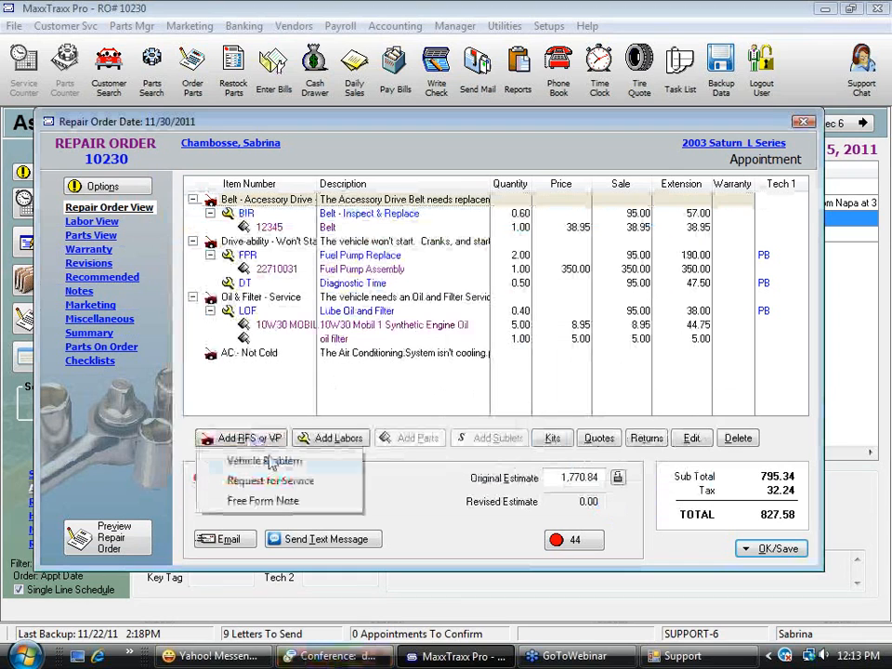
left_click(278, 461)
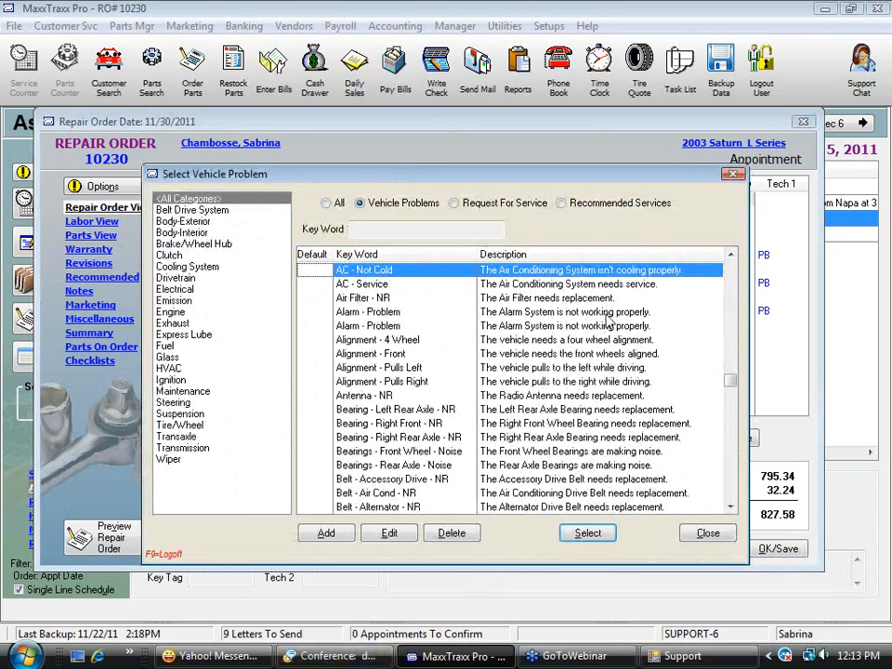
left_click(605, 314)
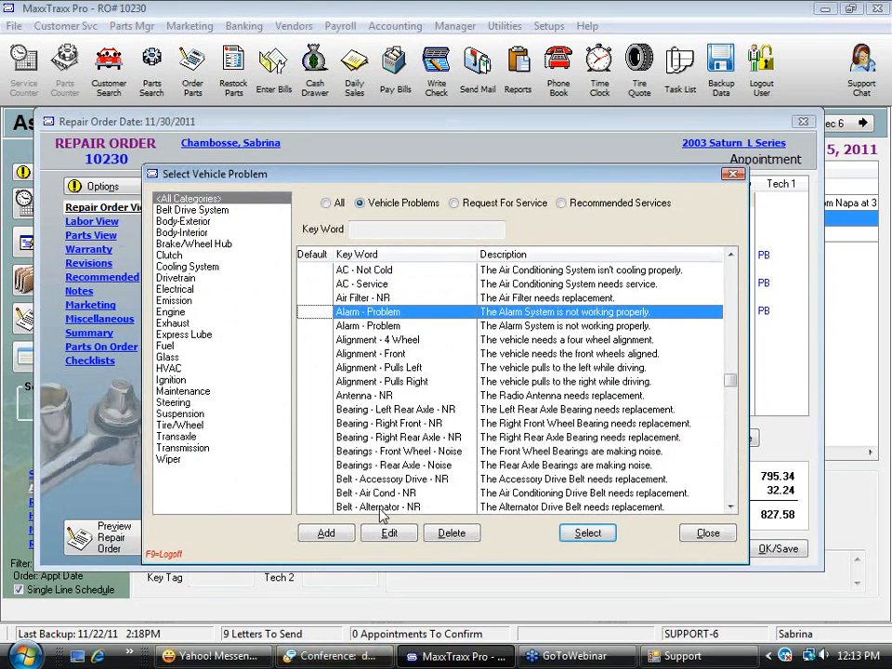
left_click(358, 438)
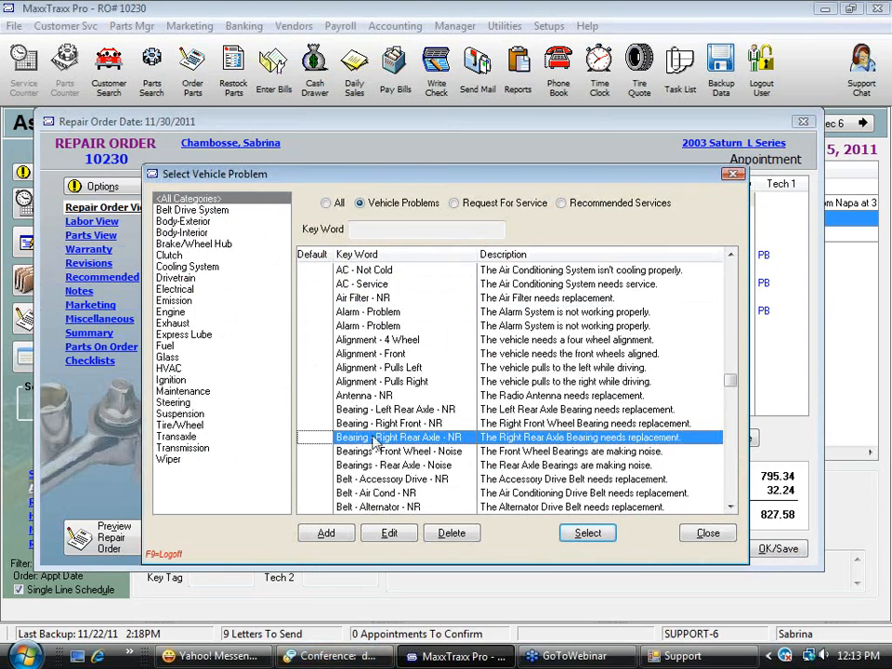
left_click(416, 453)
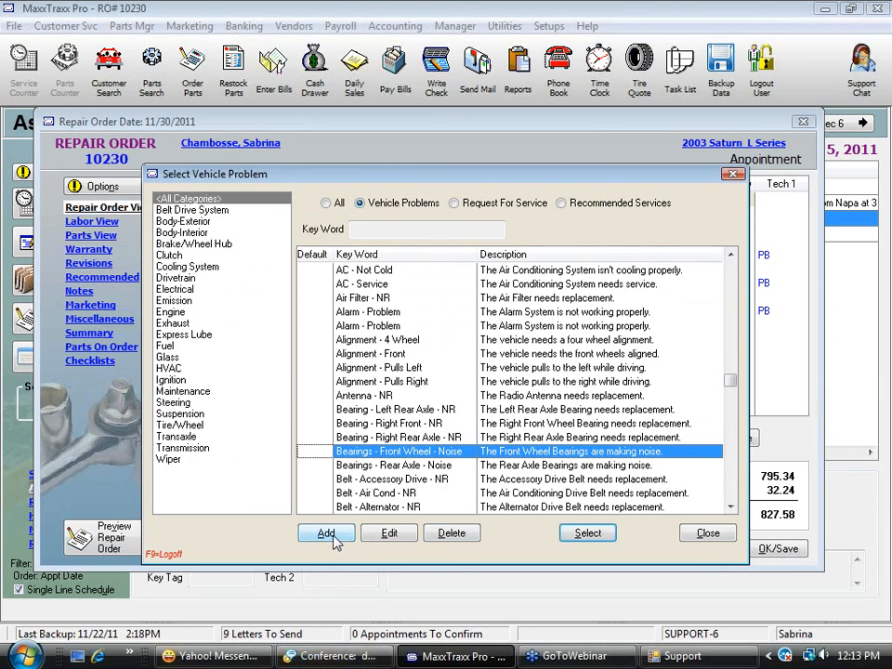
left_click(418, 508)
left_click(392, 534)
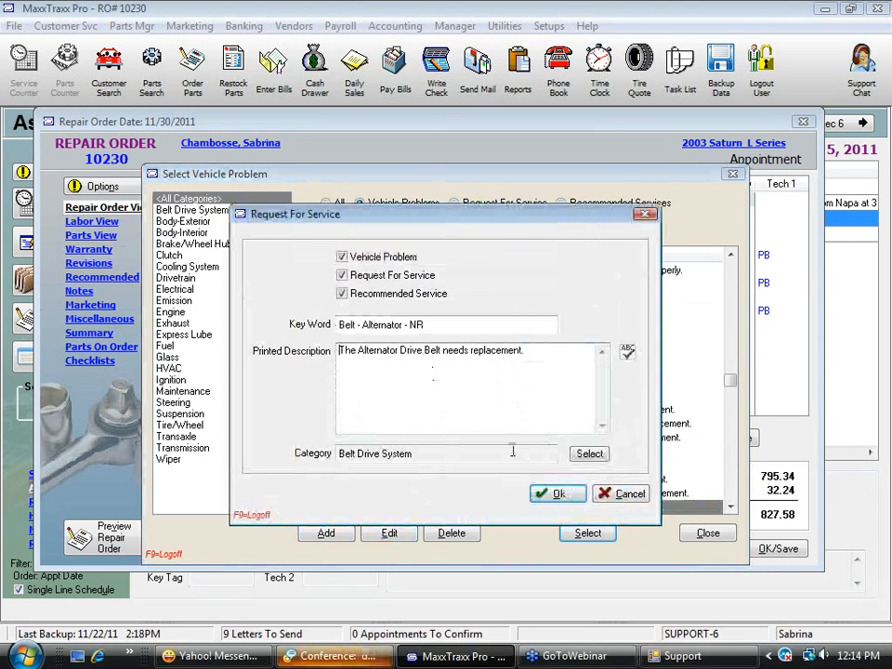
left_click(629, 493)
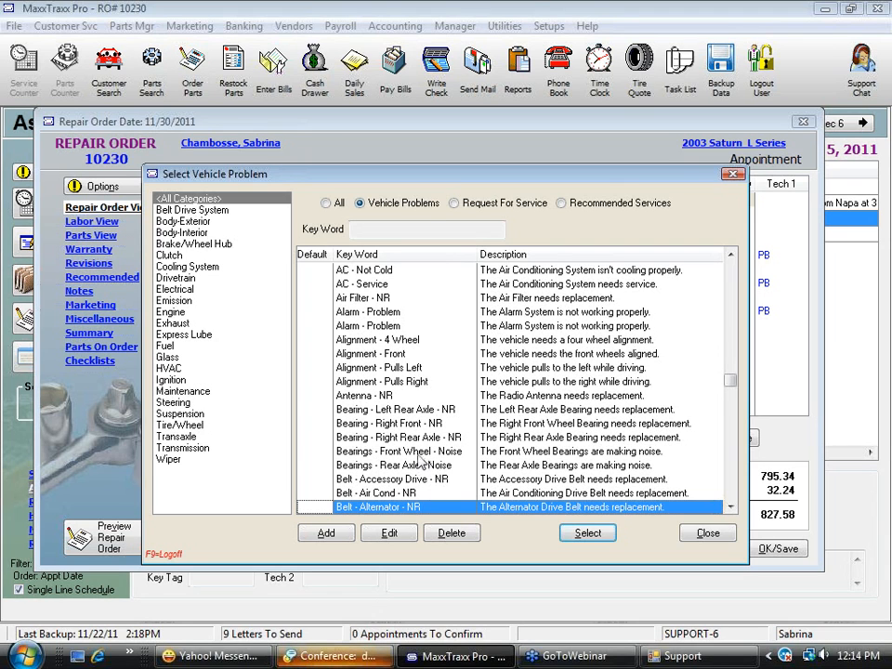
left_click(555, 315)
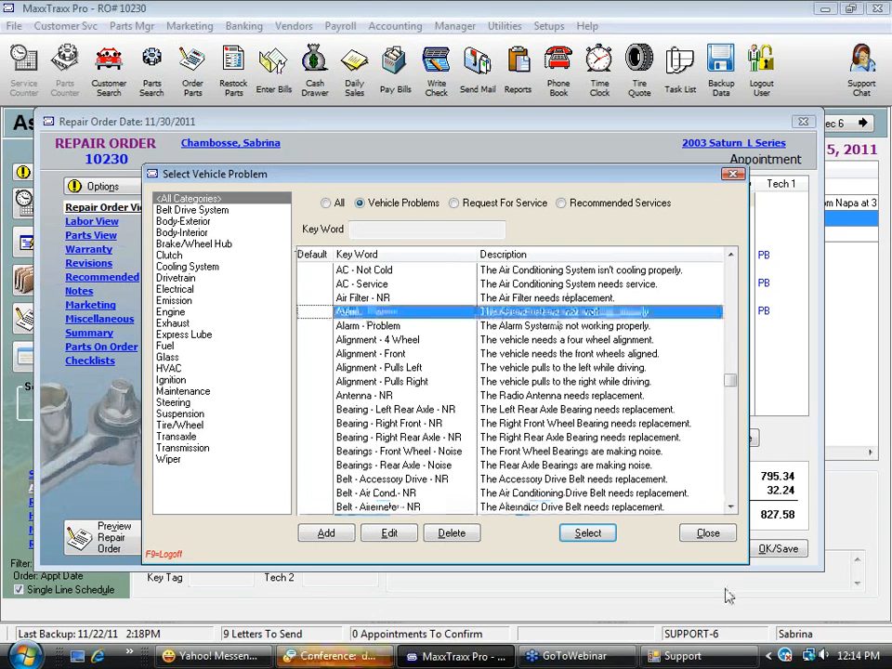
left_click(707, 534)
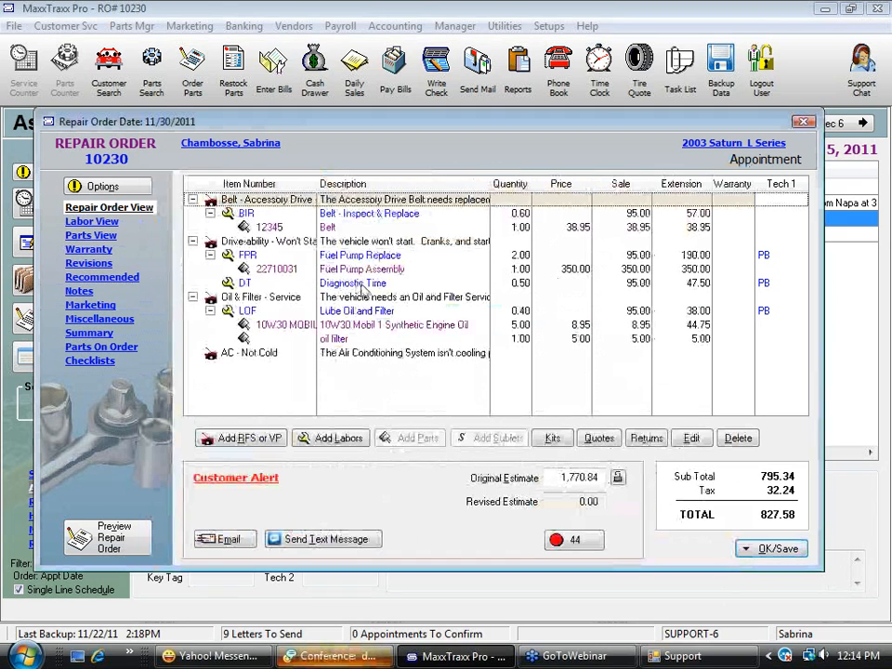
Review the printed description in the Lube Oil and Filter labor's sales details and cancel without changes
left_click(367, 312)
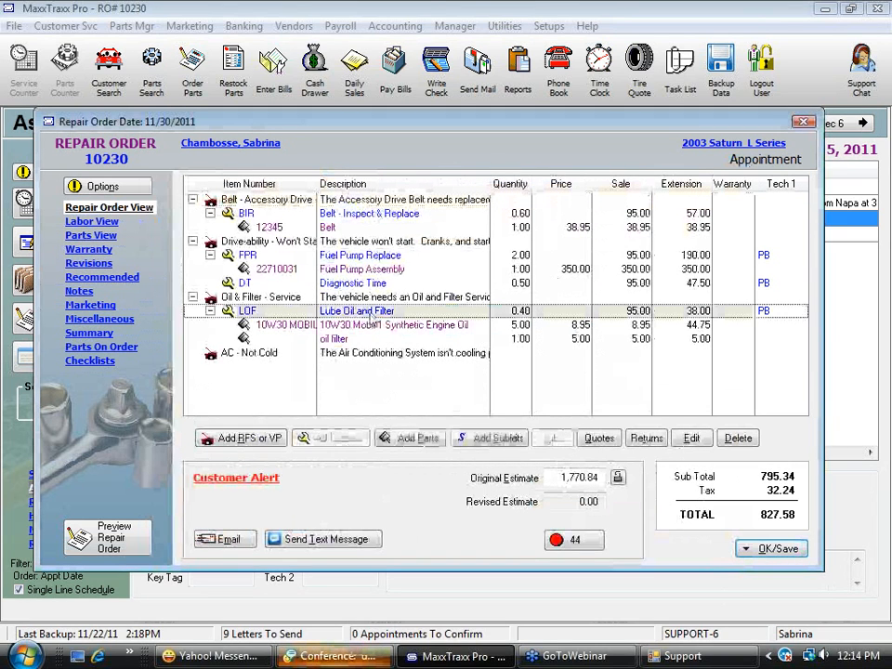
double_click(372, 317)
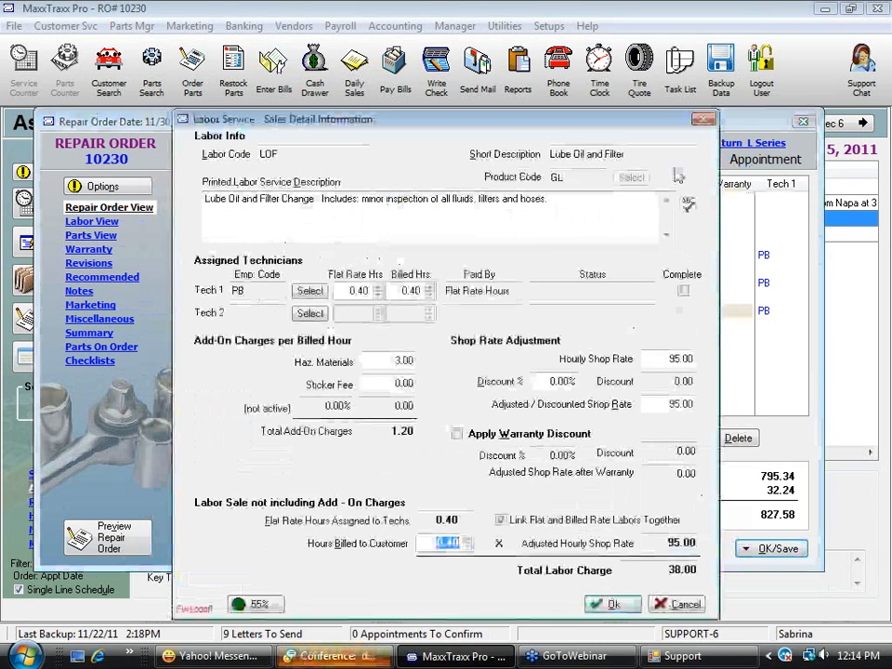
left_click_drag(551, 199, 207, 199)
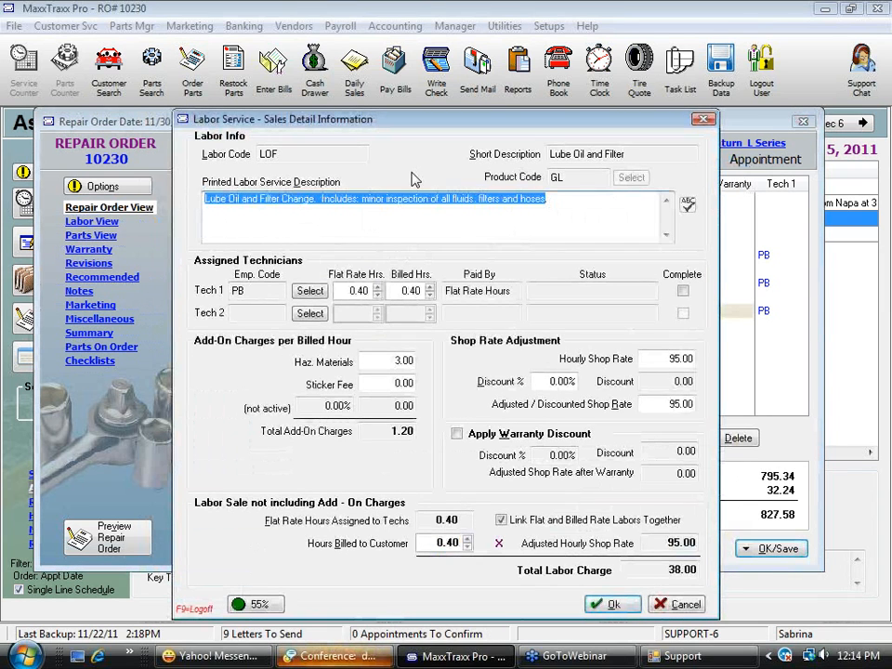
left_click(679, 606)
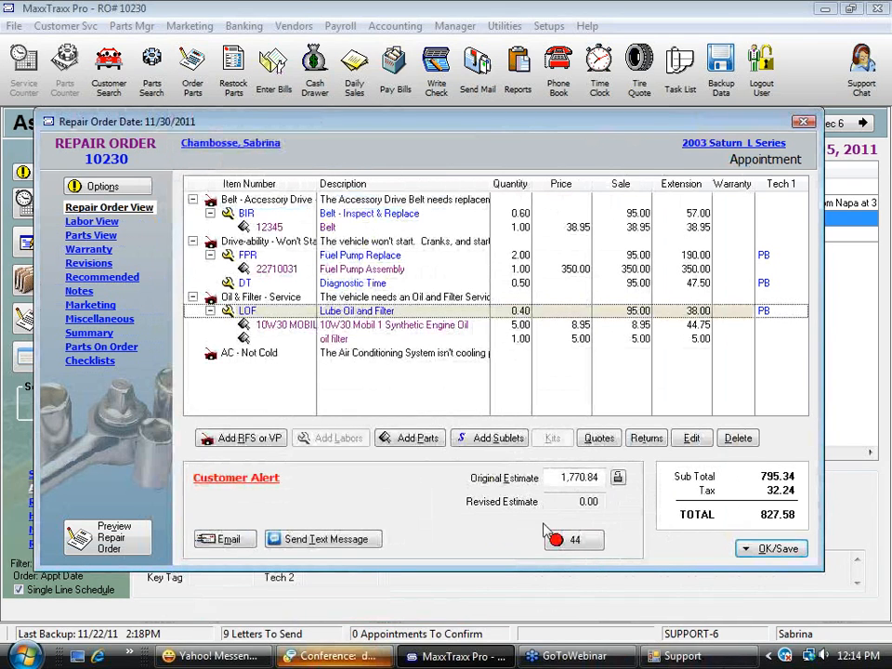
Save the repair order with the Save Only option and continue without adding the ordered items
left_click(788, 552)
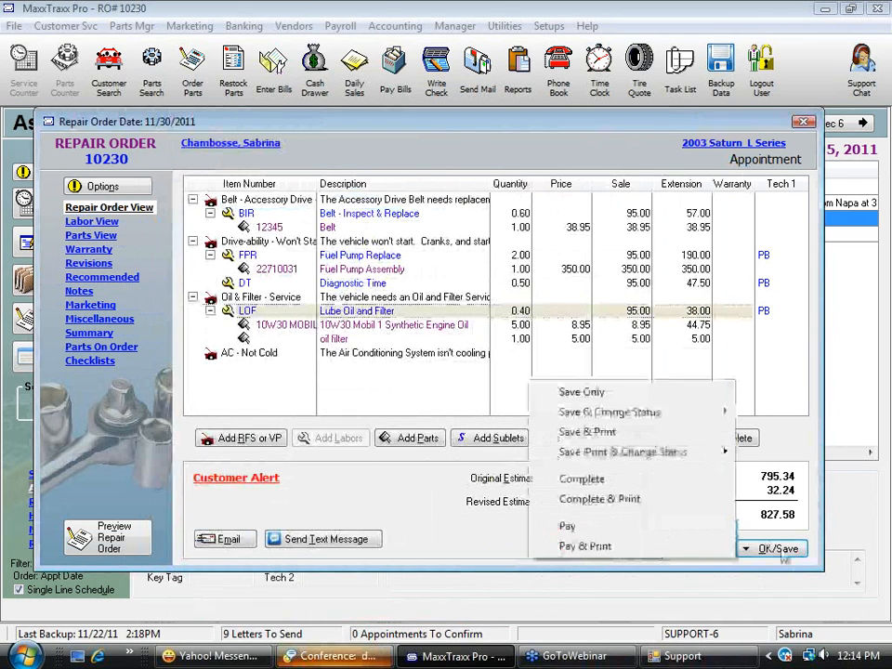
left_click(596, 394)
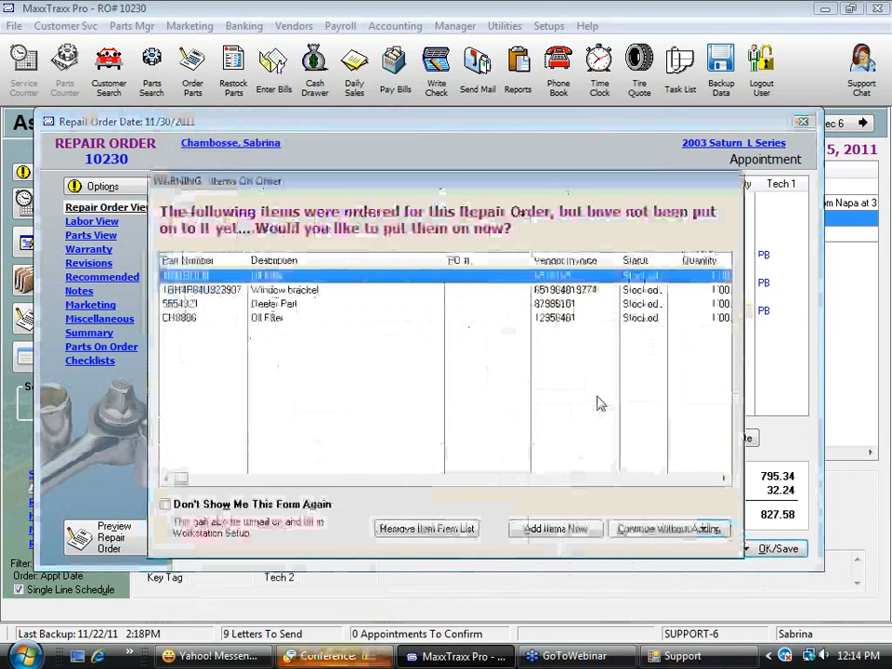
left_click(683, 529)
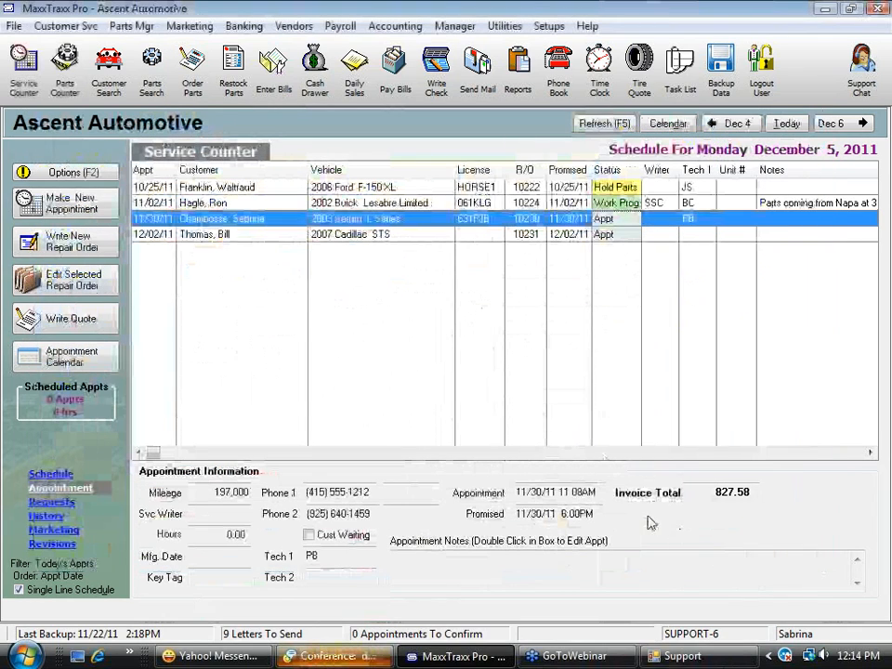
View the master list of vehicle problems, requests for service and recommended services, and close it
left_click(454, 26)
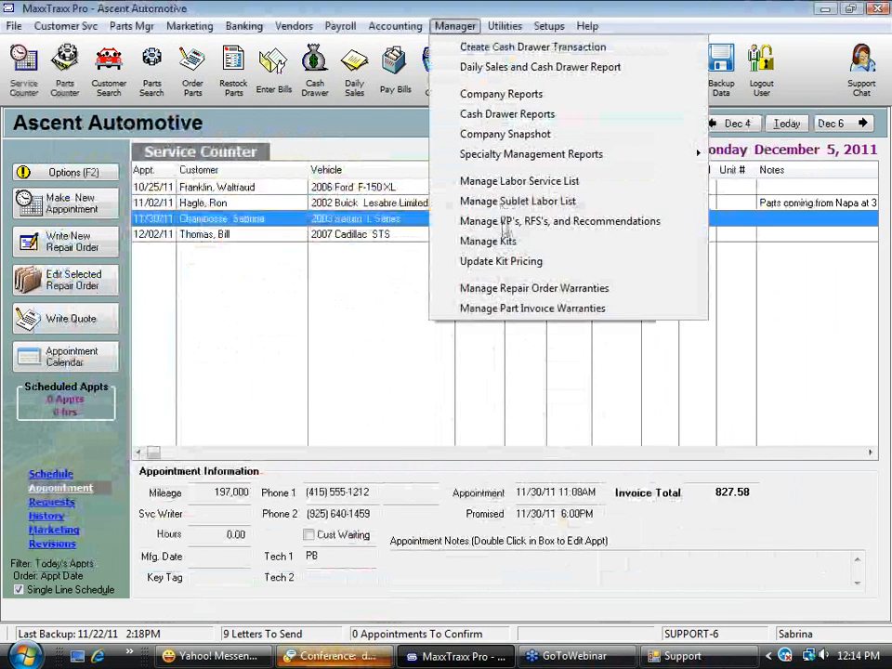
left_click(570, 221)
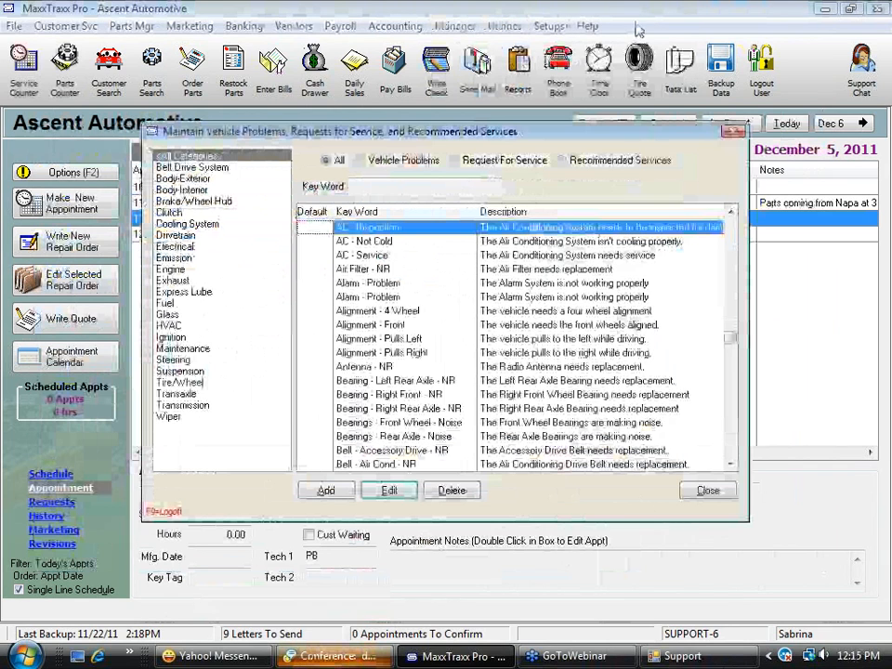
left_click(706, 487)
Delete the Heavy Truck Alignment labor (ALI HT) from the labor service list and close the list
left_click(456, 28)
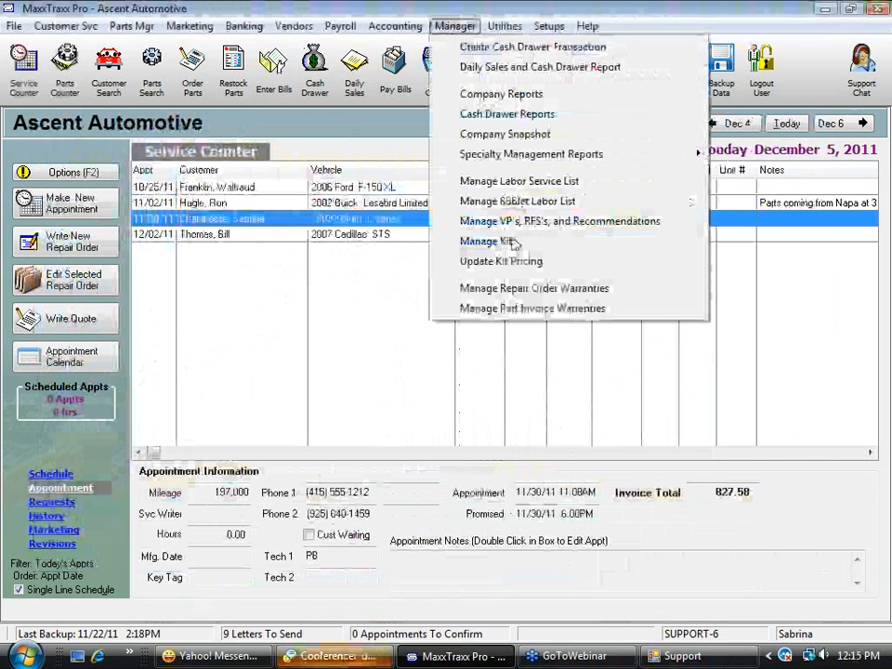
left_click(509, 181)
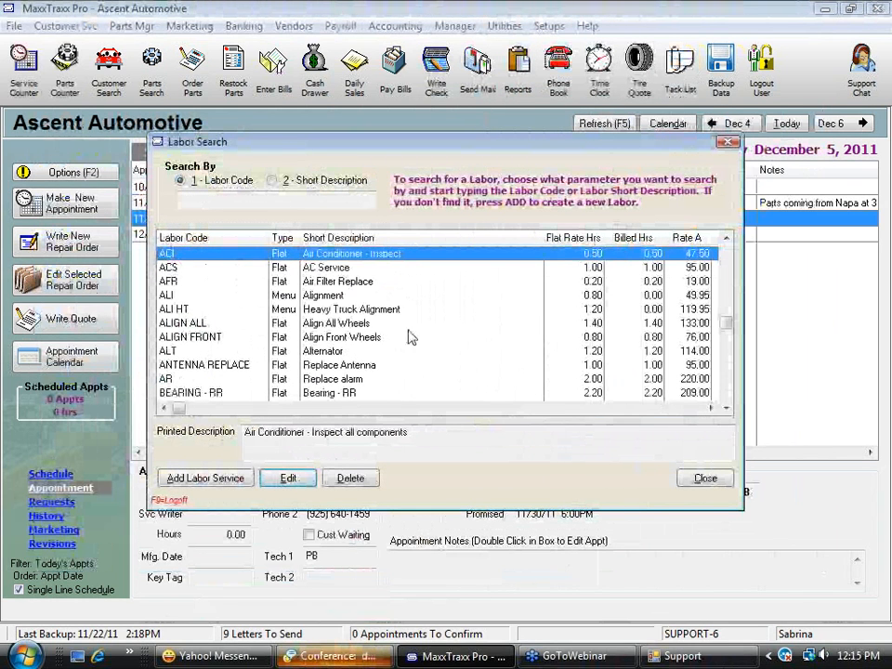
left_click(367, 309)
key("Delete")
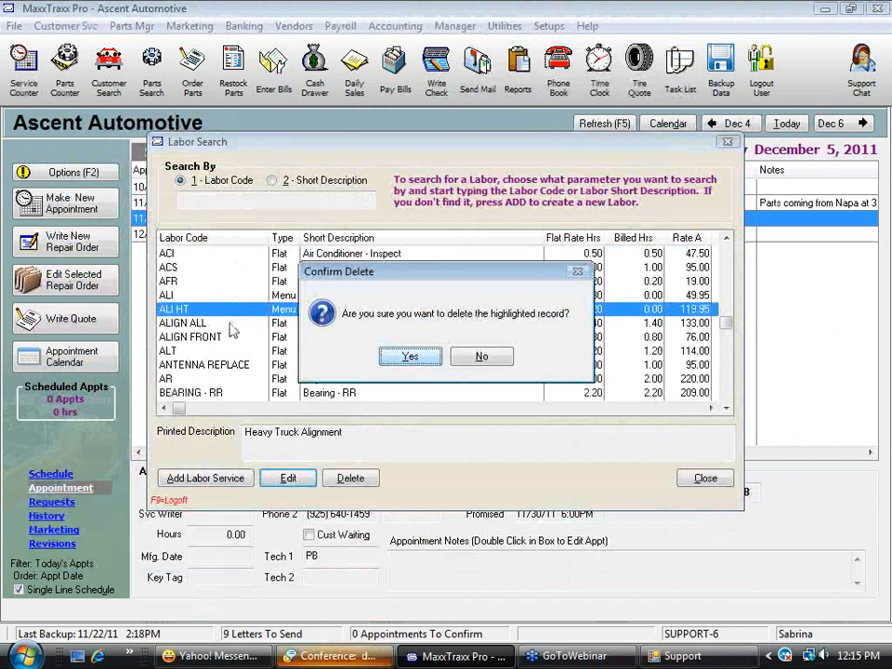
left_click(417, 361)
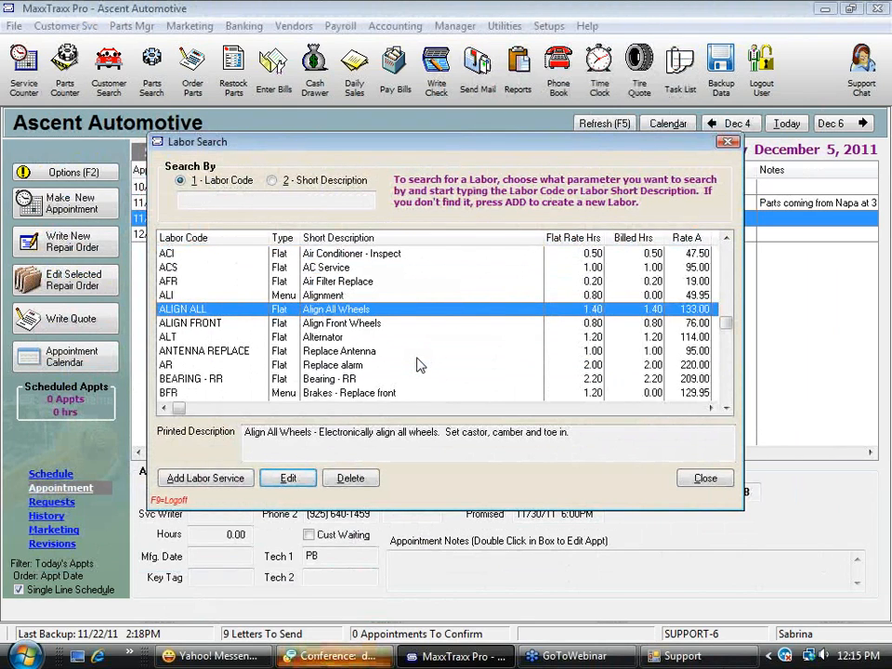
left_click(704, 478)
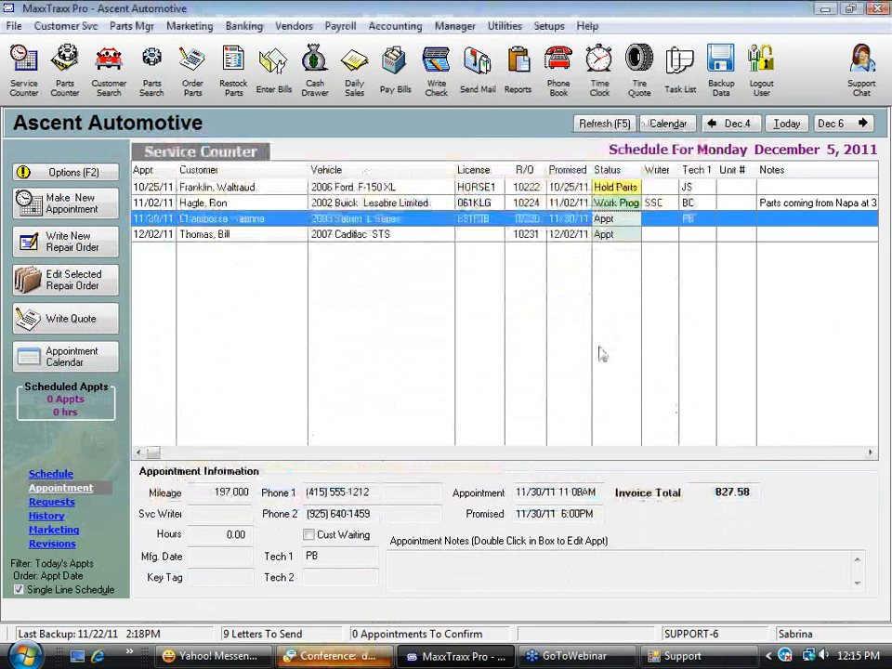